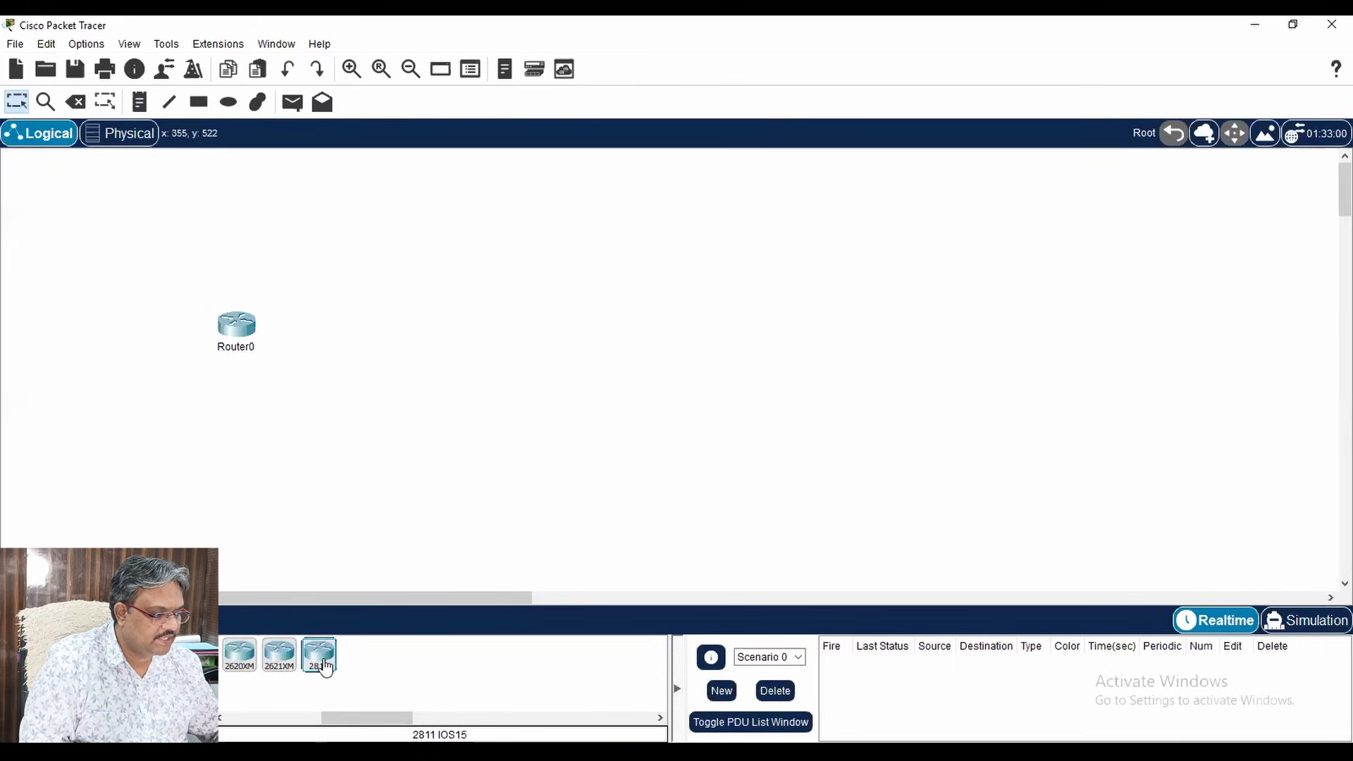
- Add three more 2811 routers stacked in a column to the right of Router0
{"action": "left_click_drag", "start_coordinate": [334, 661], "coordinate": [535, 379]}
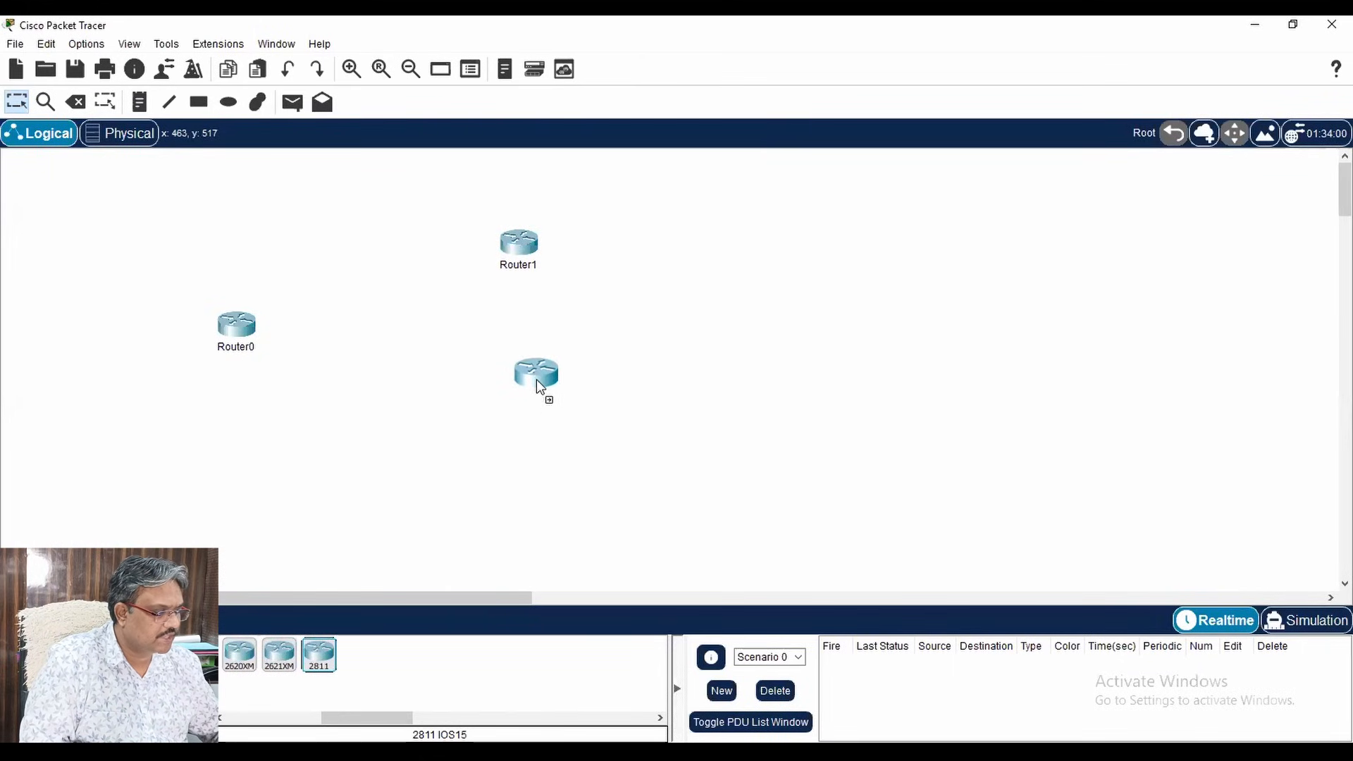
{"action": "left_click_drag", "start_coordinate": [321, 659], "coordinate": [525, 496]}
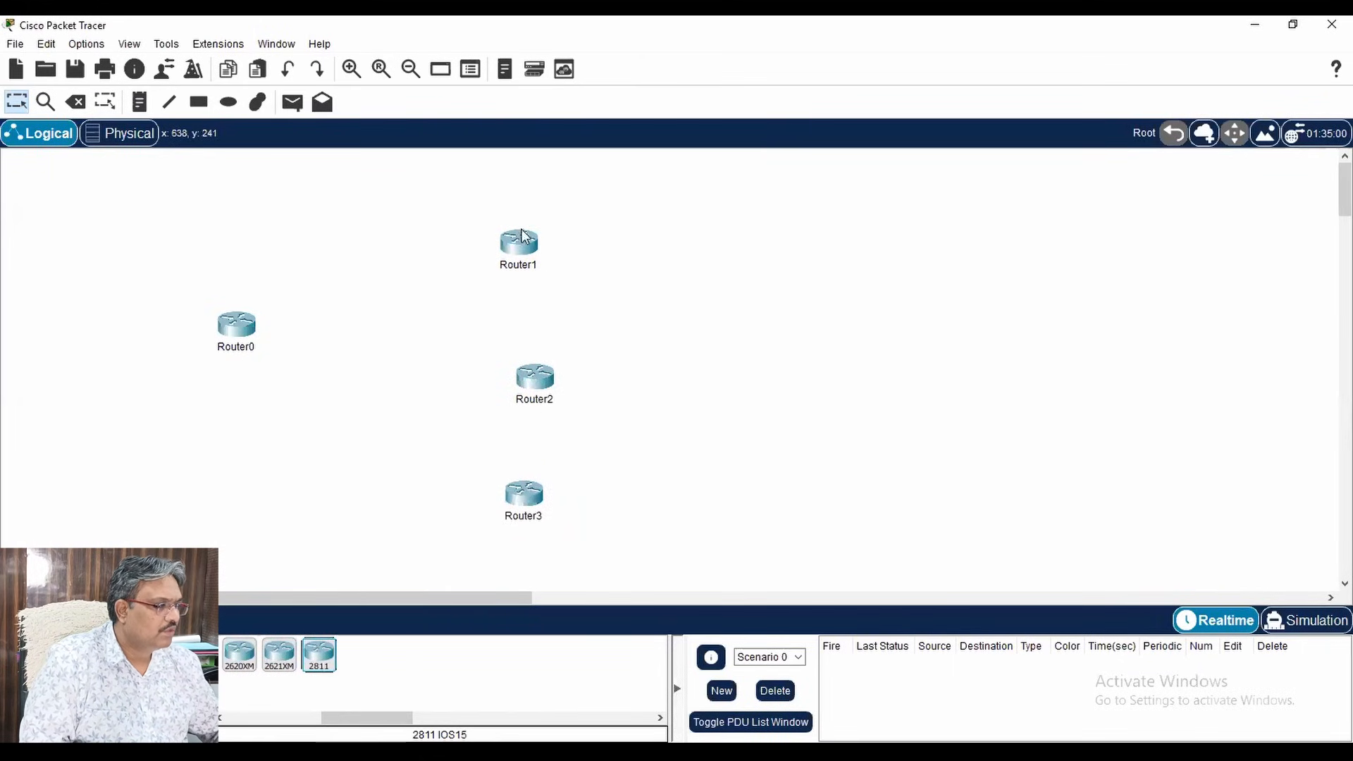
{"action": "left_click_drag", "start_coordinate": [535, 380], "coordinate": [505, 389]}
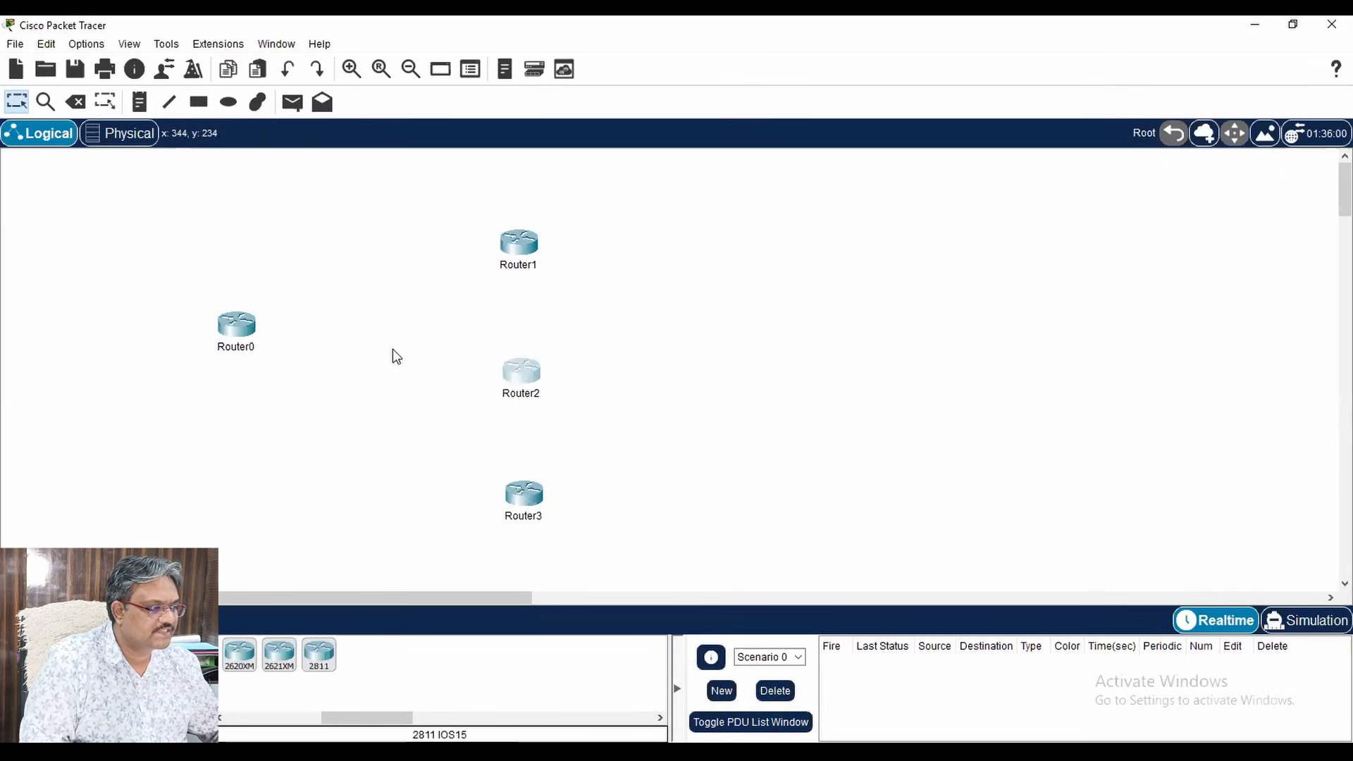
- Rearrange the routers with Router0 at the far left, Router1 in the centre, Router2 at upper right and Router3 at lower right
{"action": "left_click_drag", "start_coordinate": [237, 324], "coordinate": [124, 328]}
{"action": "left_click_drag", "start_coordinate": [509, 250], "coordinate": [600, 246]}
{"action": "left_click_drag", "start_coordinate": [521, 371], "coordinate": [602, 359]}
{"action": "left_click_drag", "start_coordinate": [525, 494], "coordinate": [599, 493]}
{"action": "left_click_drag", "start_coordinate": [676, 432], "coordinate": [603, 500]}
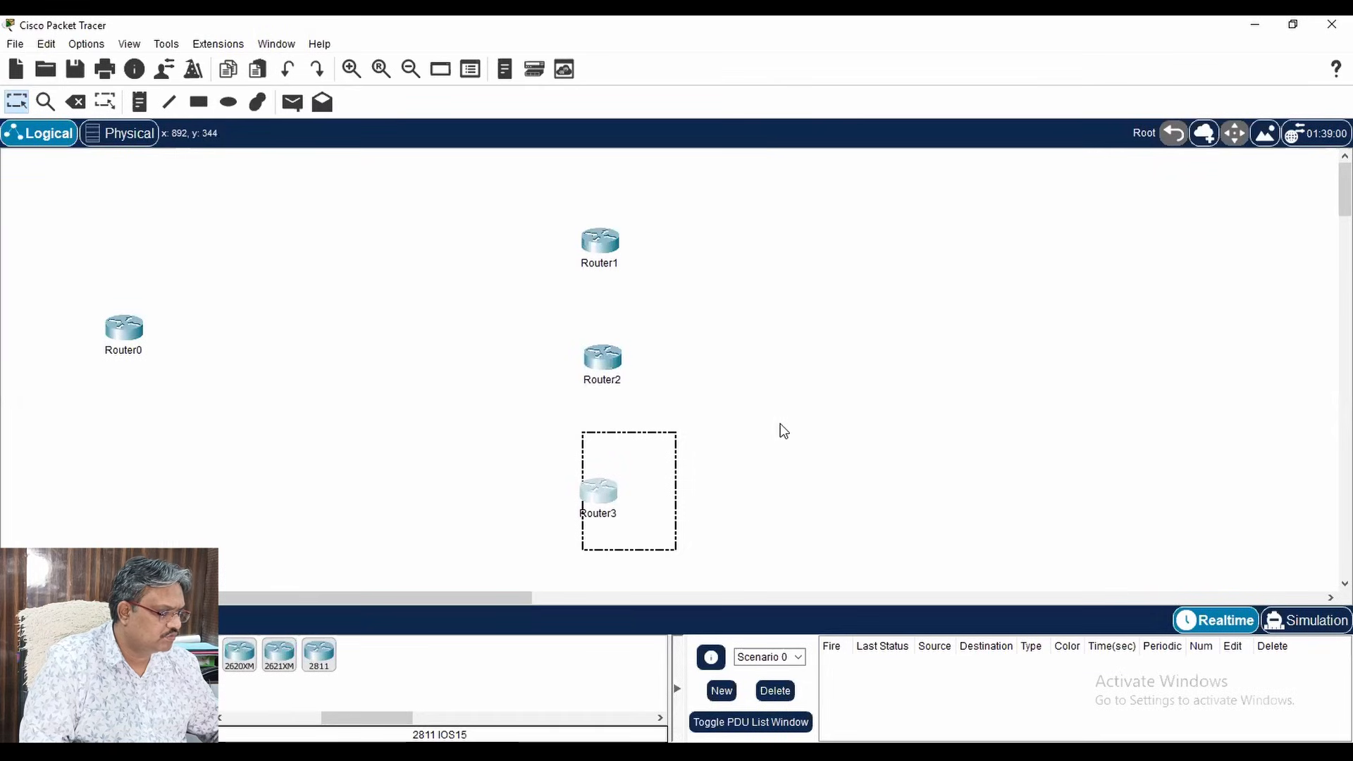
{"action": "left_click_drag", "start_coordinate": [620, 251], "coordinate": [388, 332]}
{"action": "left_click_drag", "start_coordinate": [601, 368], "coordinate": [646, 226]}
{"action": "left_click_drag", "start_coordinate": [583, 500], "coordinate": [654, 501]}
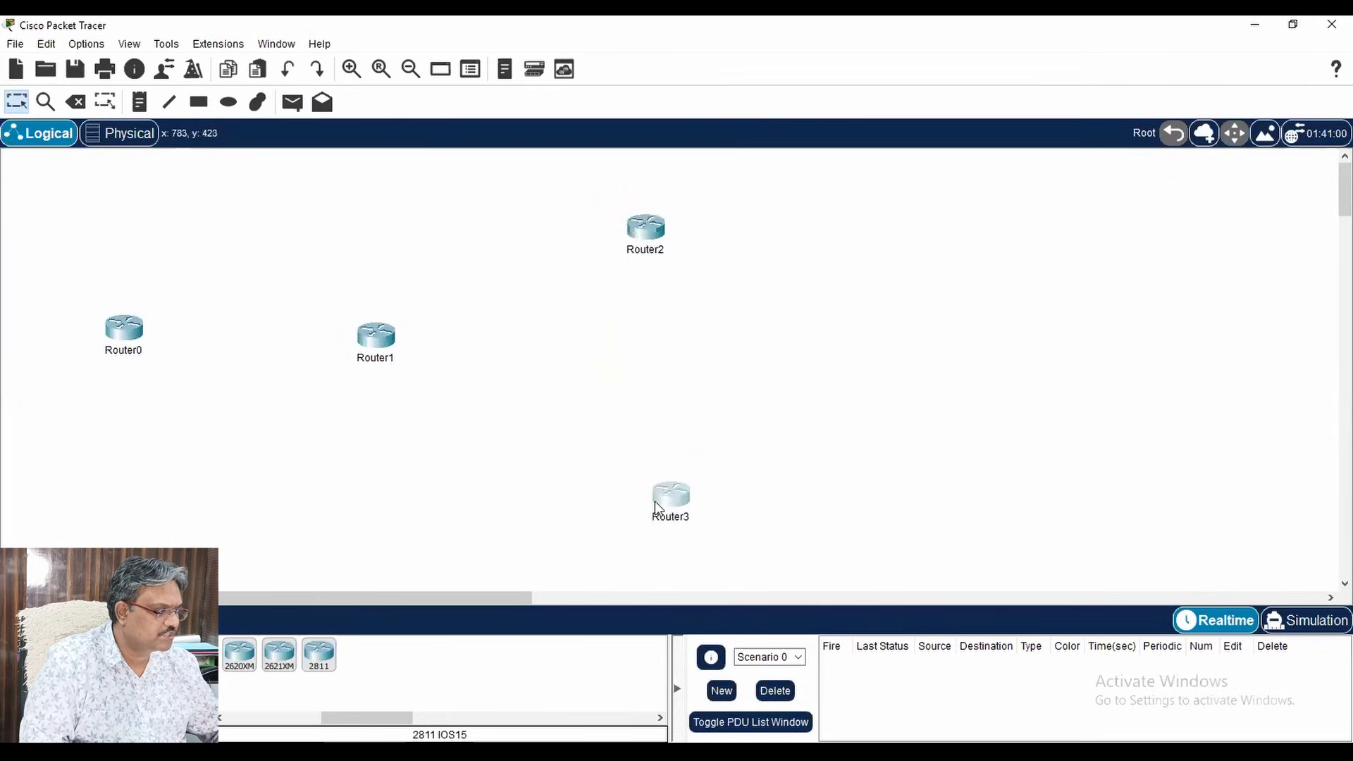
{"action": "left_click_drag", "start_coordinate": [367, 339], "coordinate": [389, 335]}
{"action": "left_click_drag", "start_coordinate": [136, 334], "coordinate": [155, 329]}
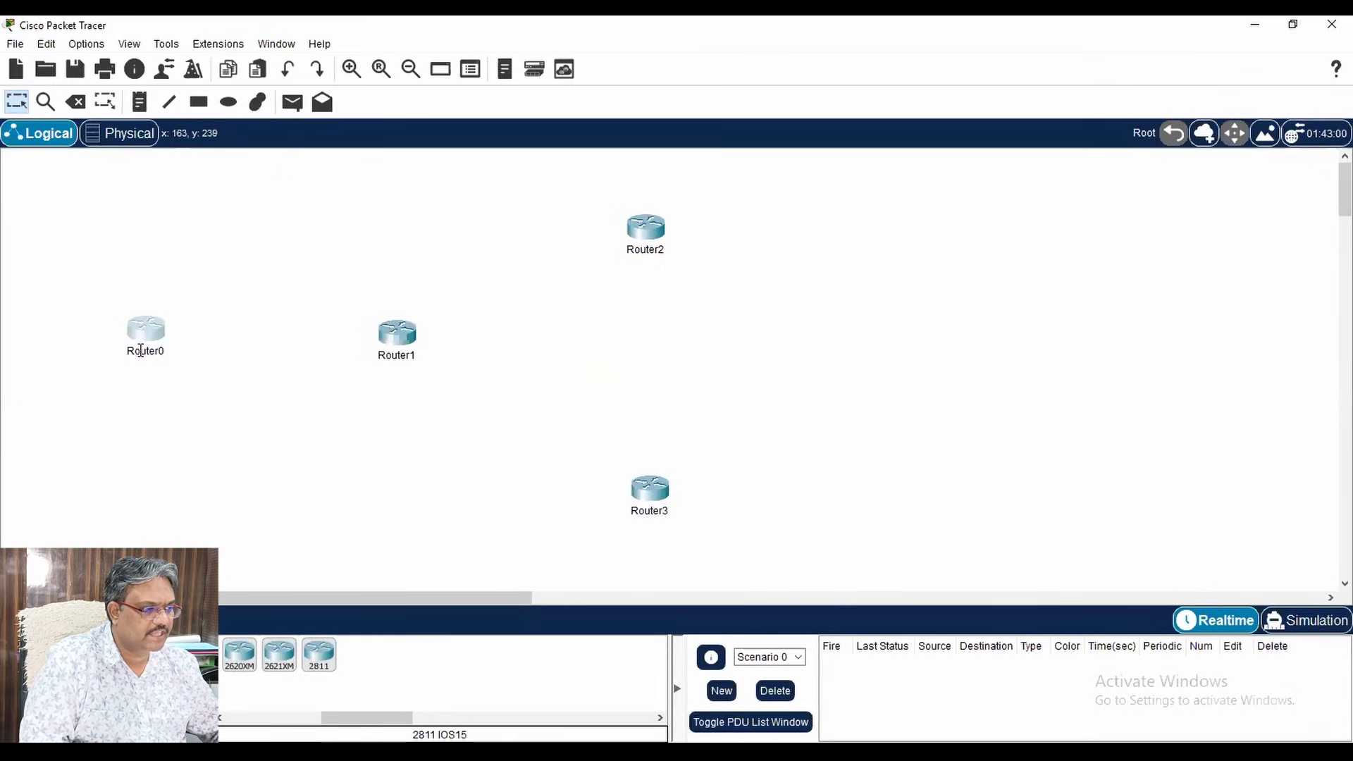
- Rename Router0 as HO and Router1 as ISP
{"action": "left_click", "coordinate": [141, 350]}
{"action": "type", "text": "HO"}
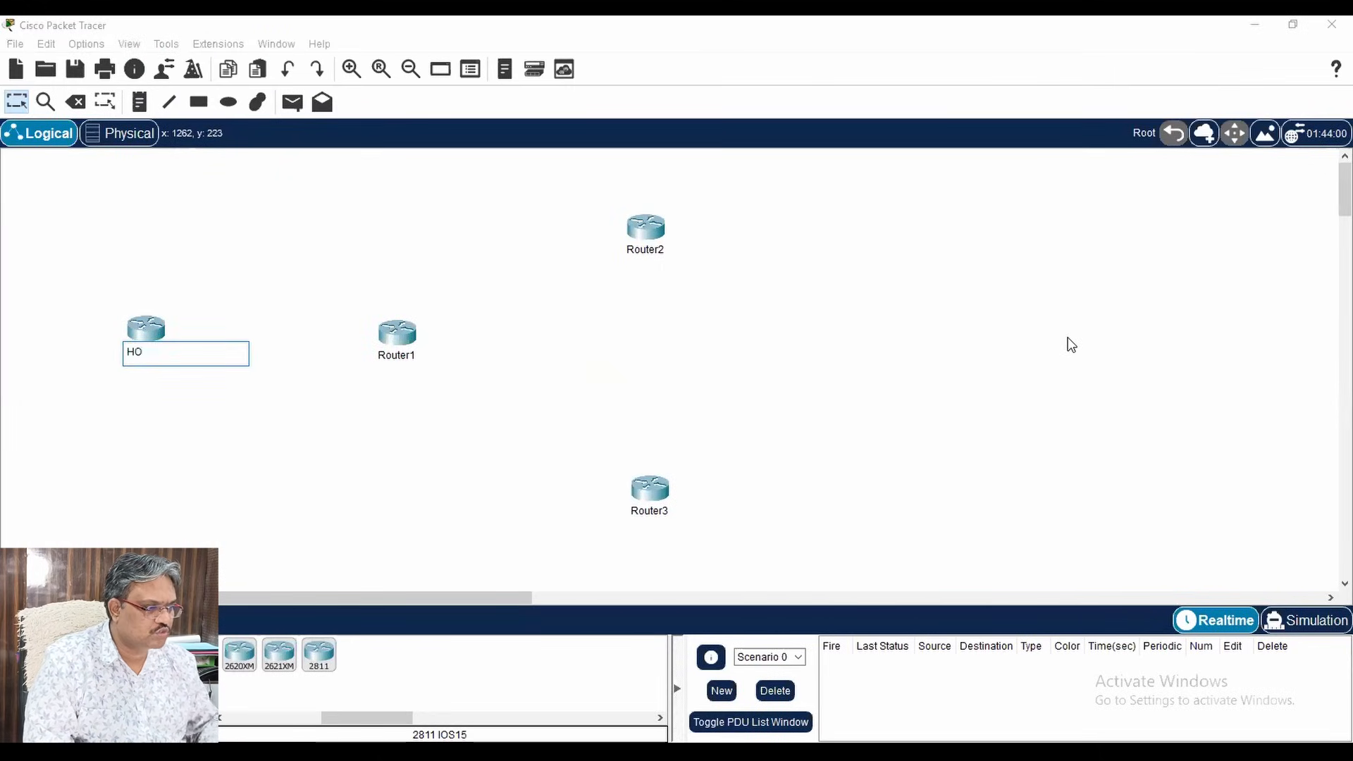
{"action": "key", "text": "Return"}
{"action": "left_click", "coordinate": [400, 361]}
{"action": "type", "text": "ISP"}
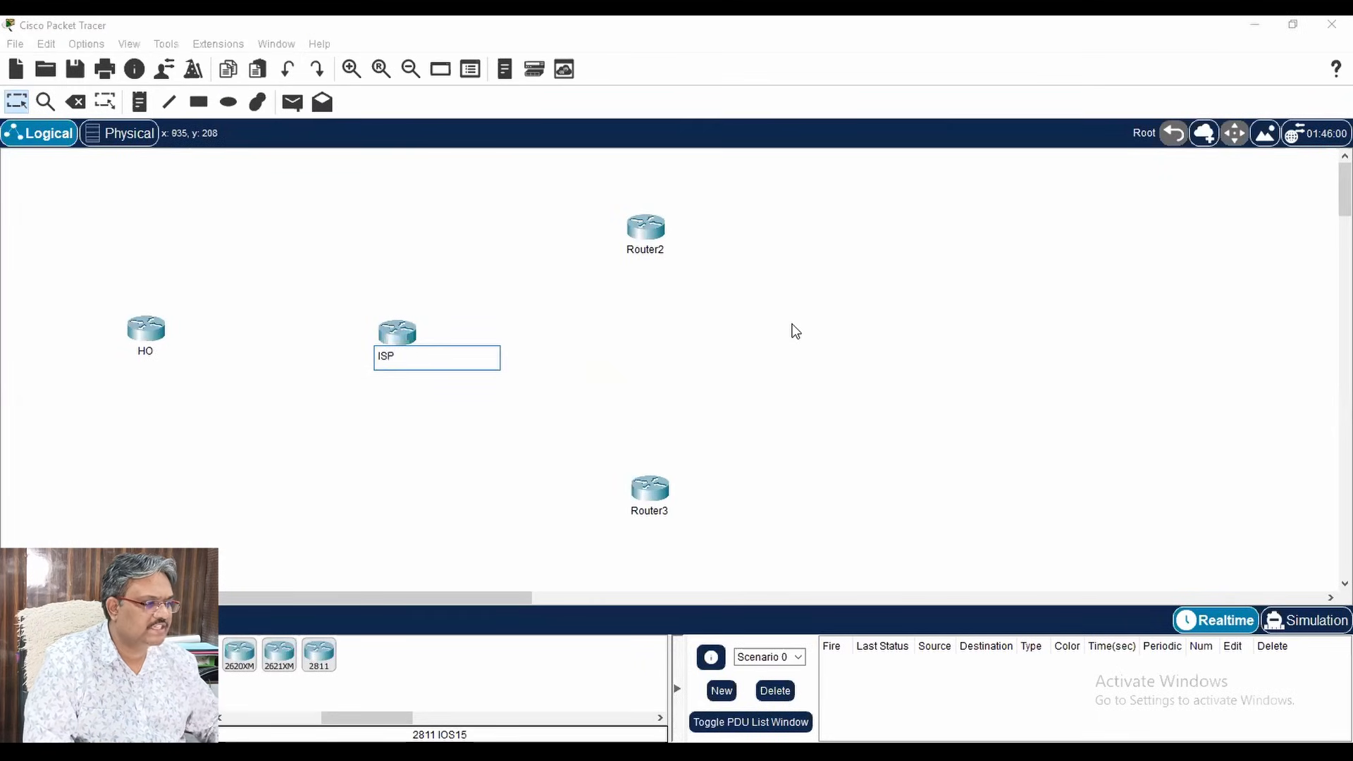
{"action": "key", "text": "Return"}
- Rename Router2 as BR-1 and Router3 as BR-2
{"action": "left_click", "coordinate": [656, 251]}
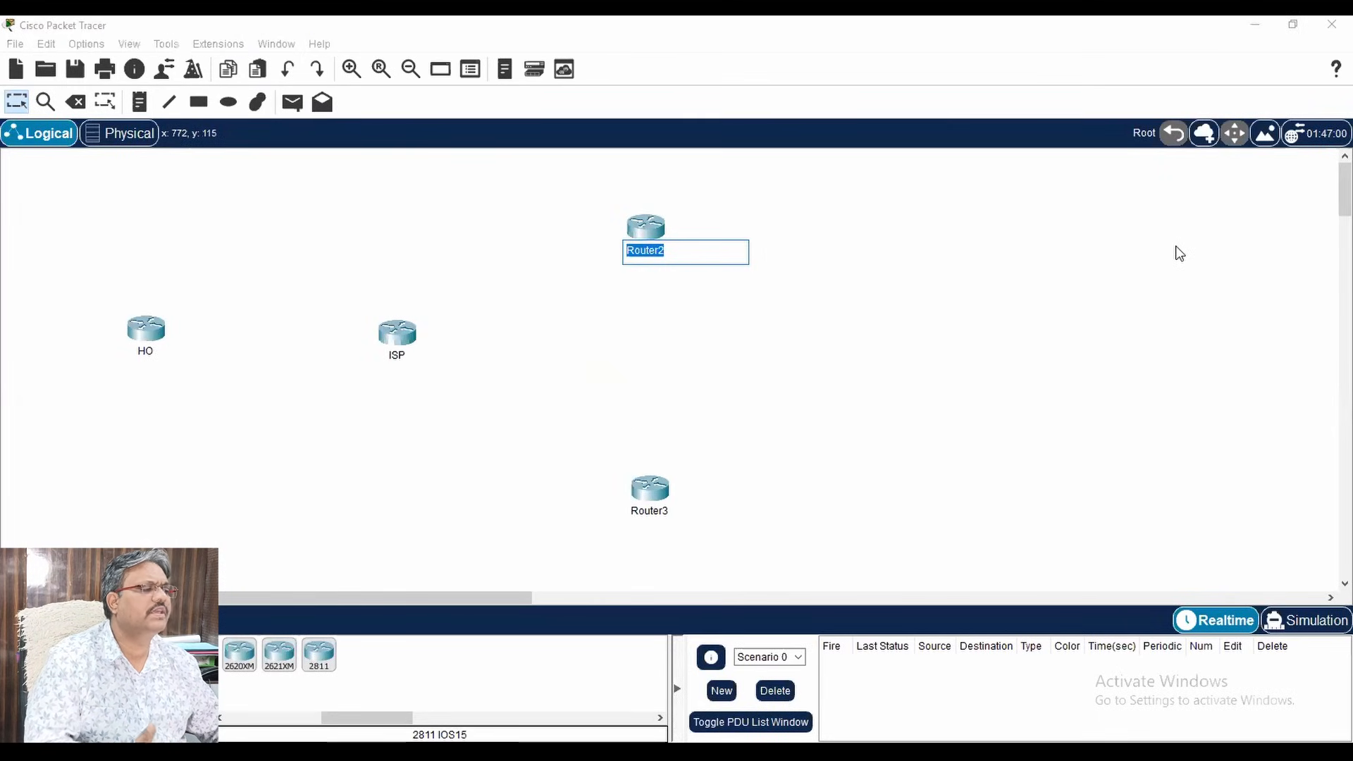
{"action": "type", "text": "BR"}
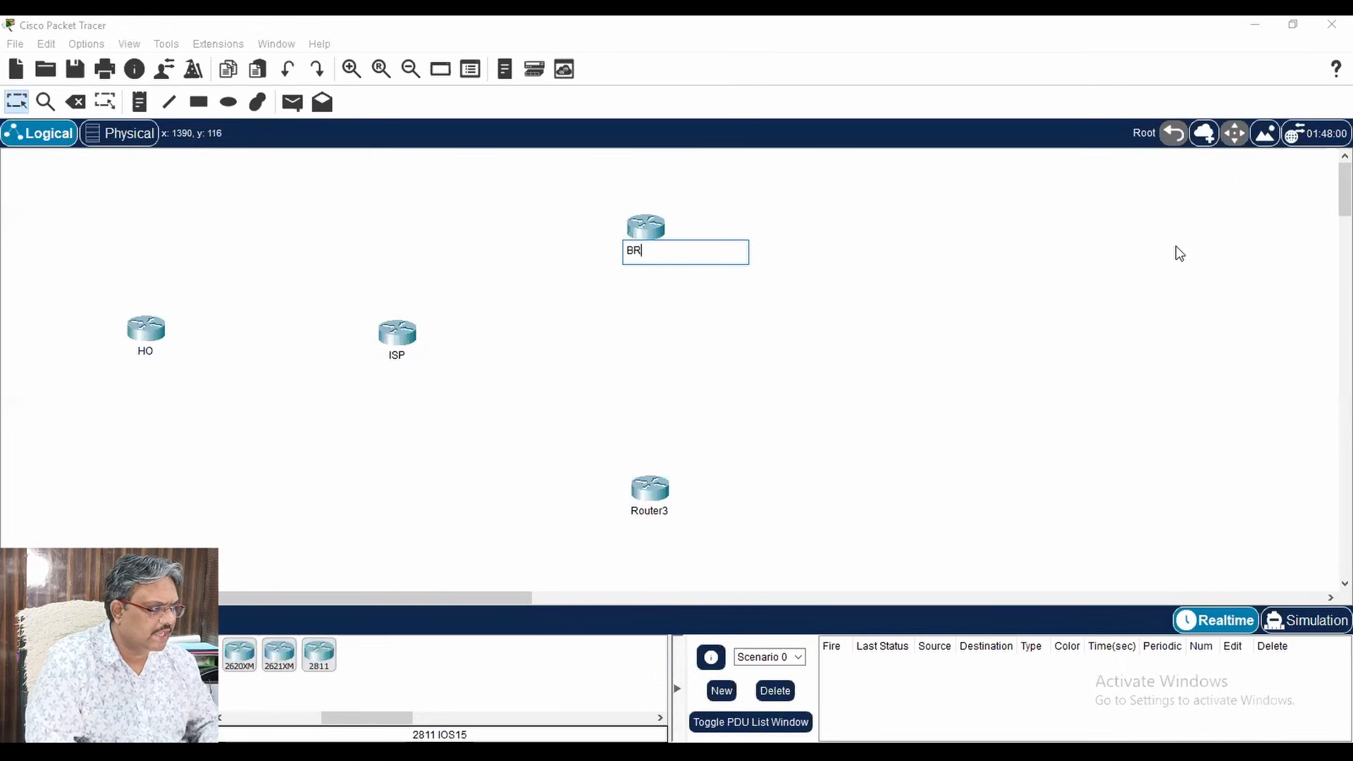
{"action": "type", "text": "-1"}
{"action": "key", "text": "Return"}
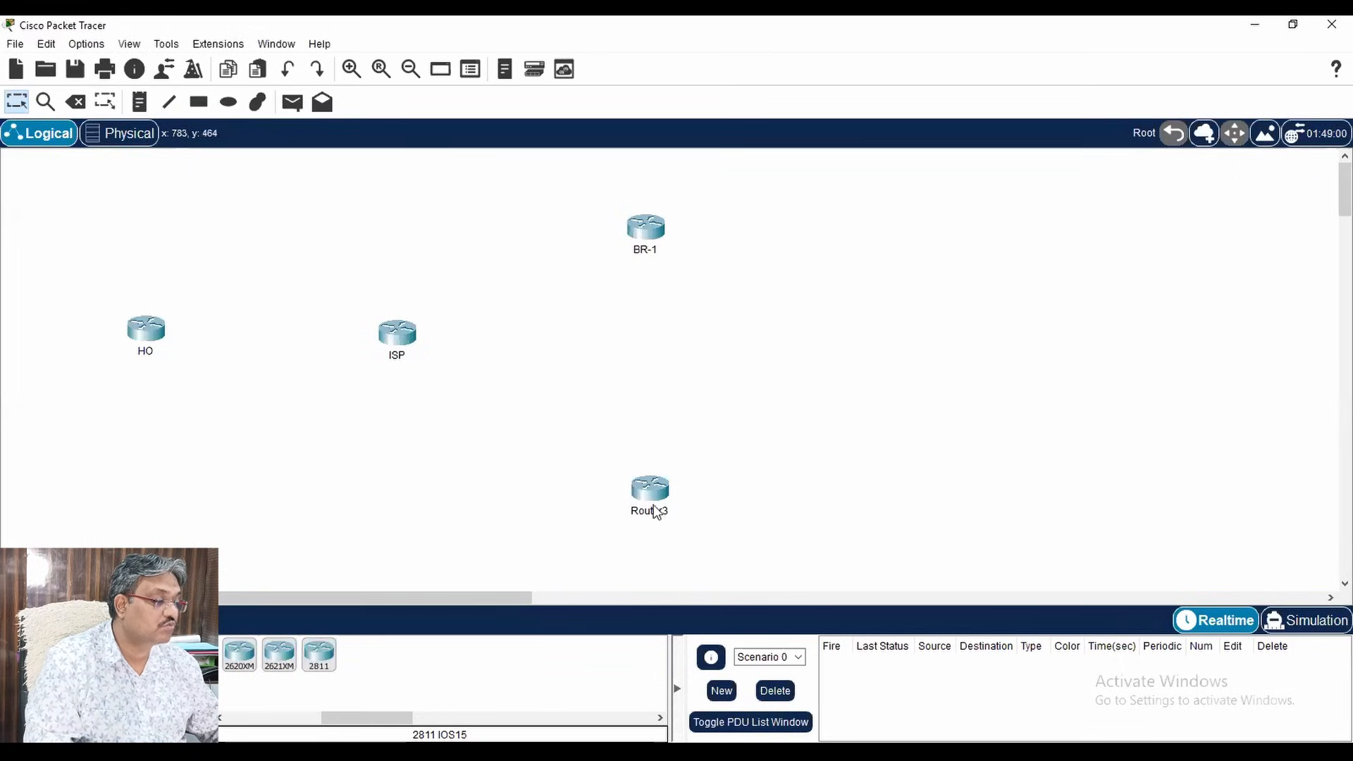
{"action": "left_click", "coordinate": [656, 518]}
{"action": "type", "text": "B"}
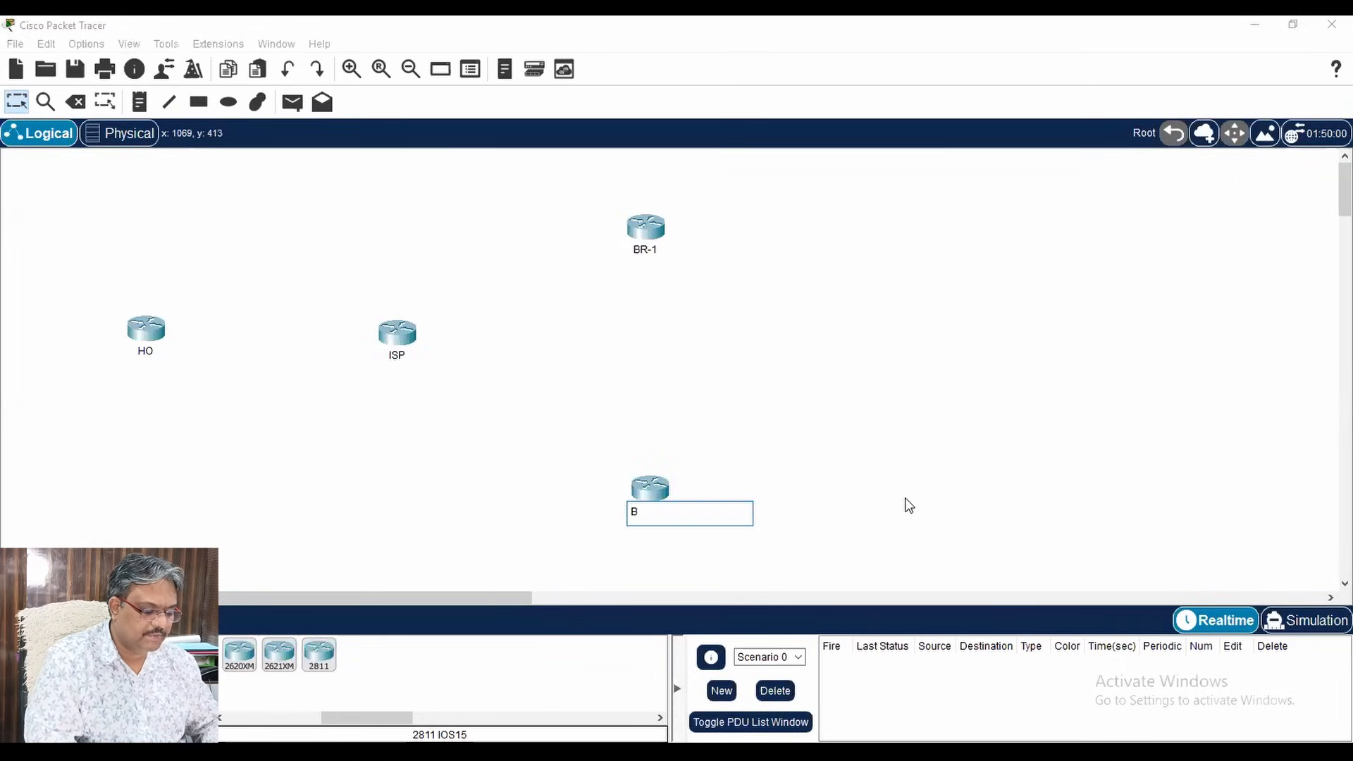
{"action": "type", "text": "R-2"}
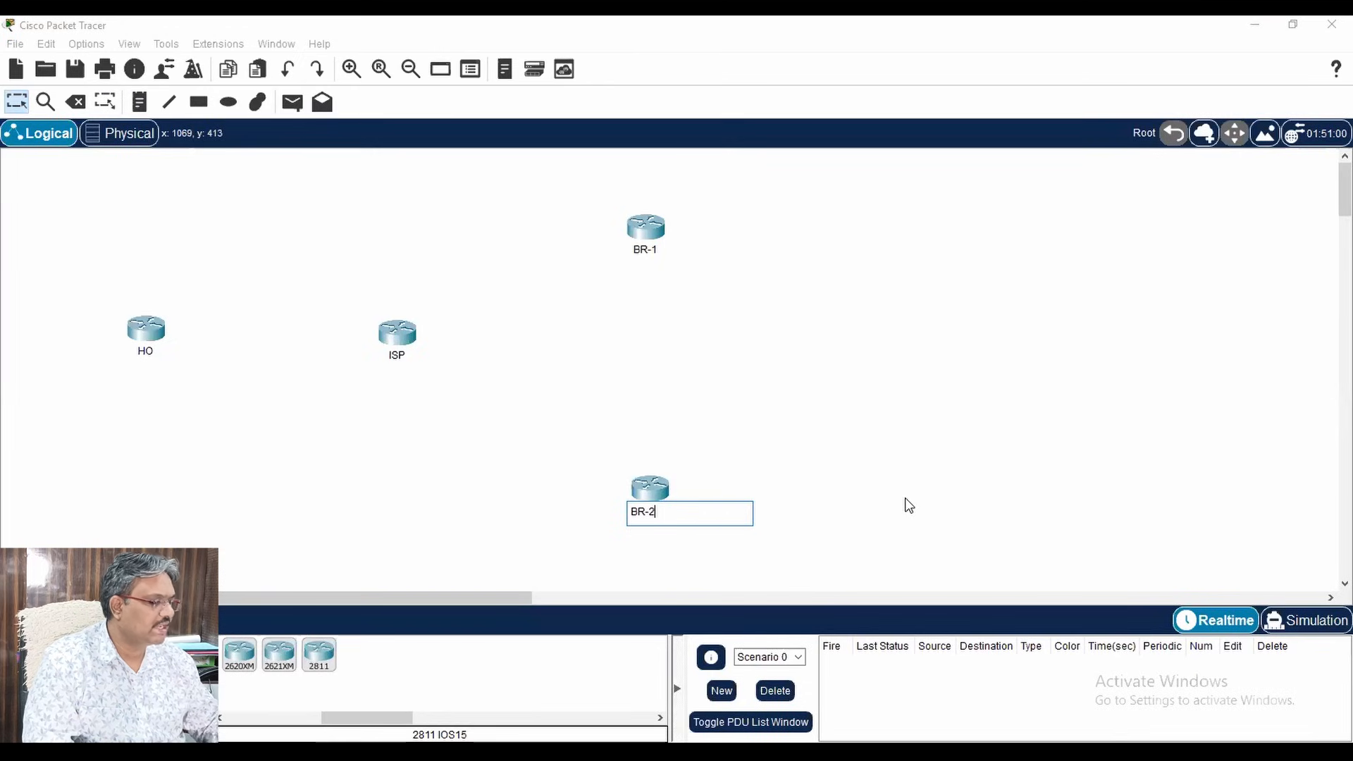
{"action": "key", "text": "Return"}
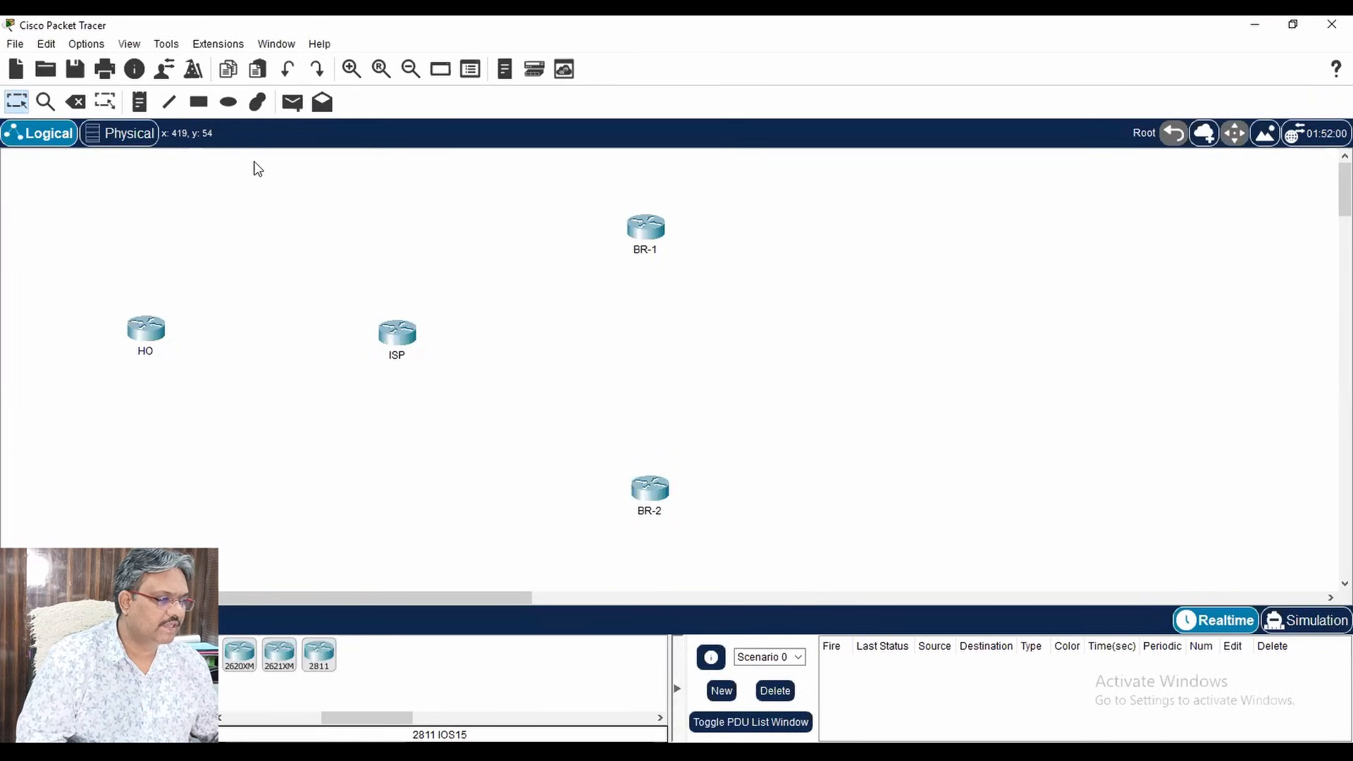
- Install an NM-1FE2W module in the ISP router's large empty expansion slot and close its device window
{"action": "left_click", "coordinate": [113, 645]}
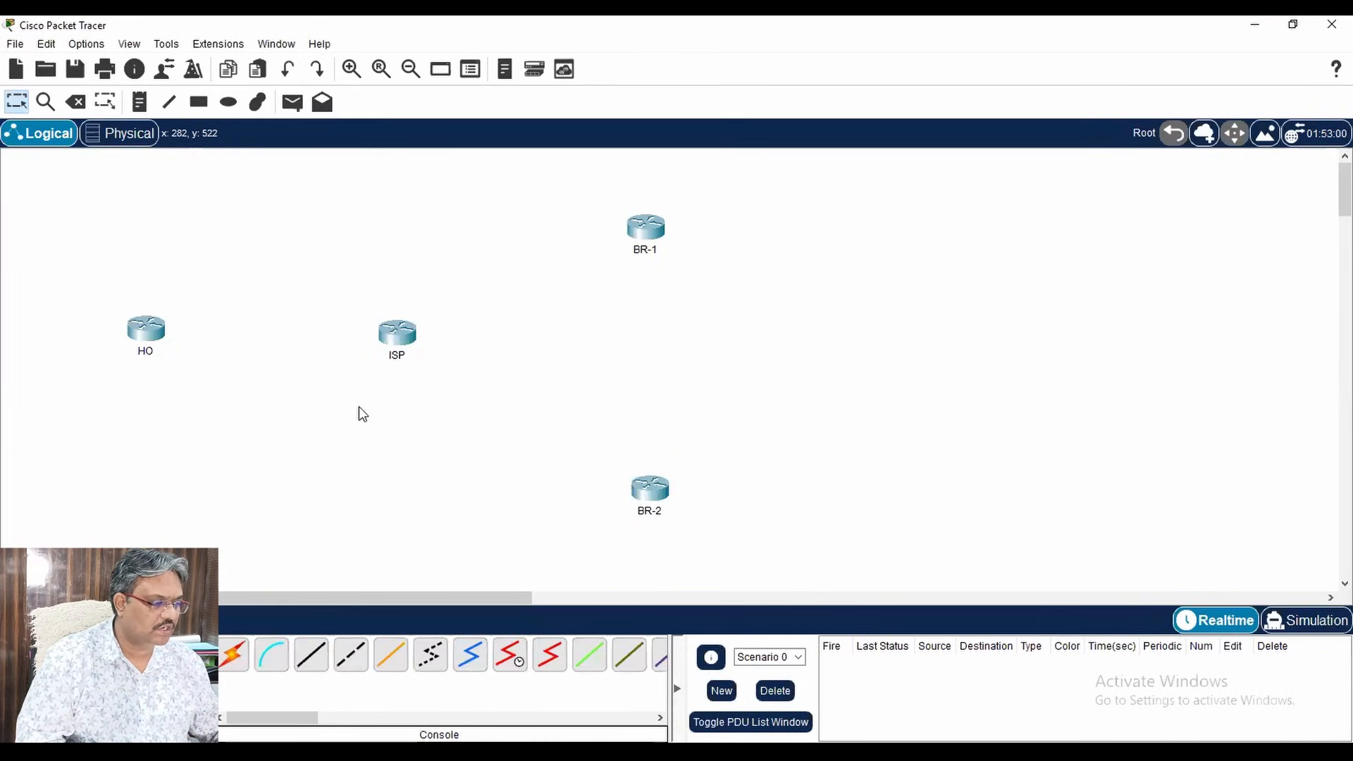
{"action": "left_click", "coordinate": [392, 335]}
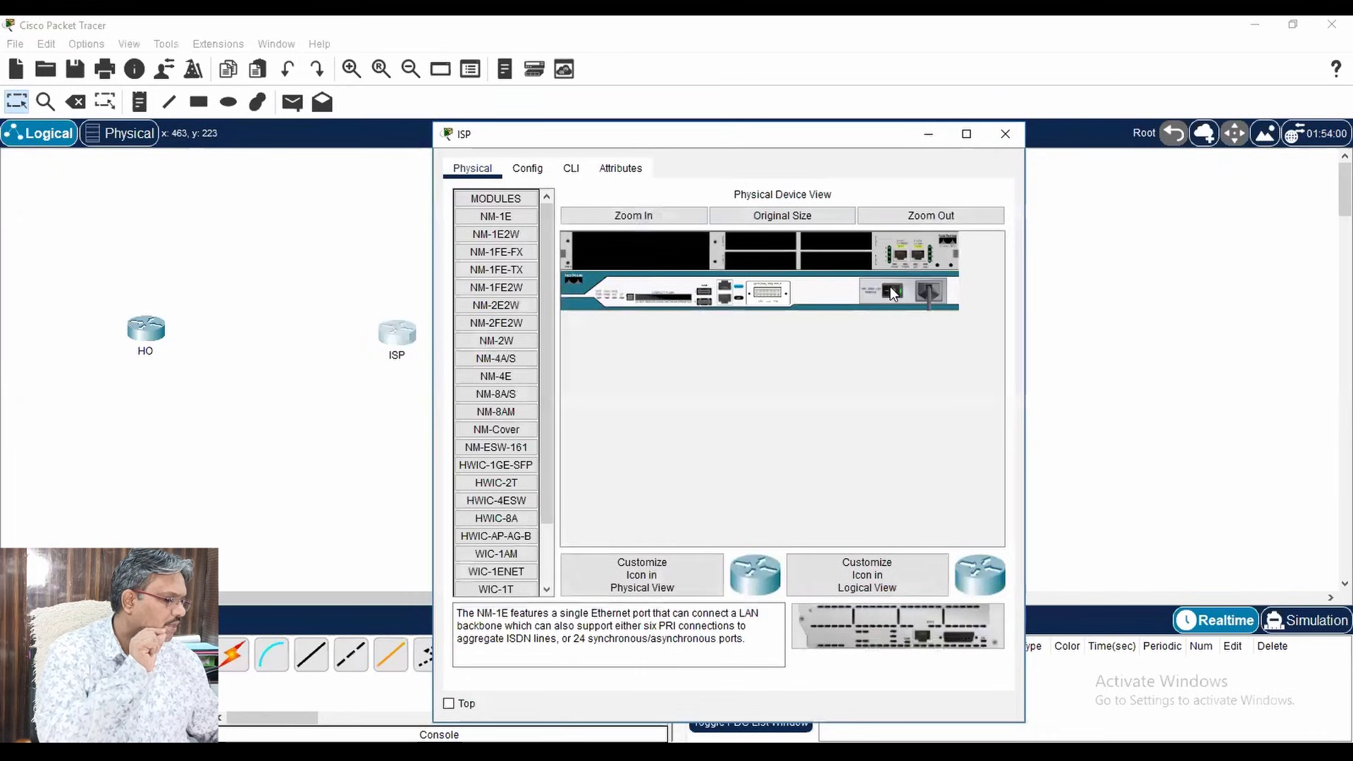
{"action": "left_click", "coordinate": [496, 287]}
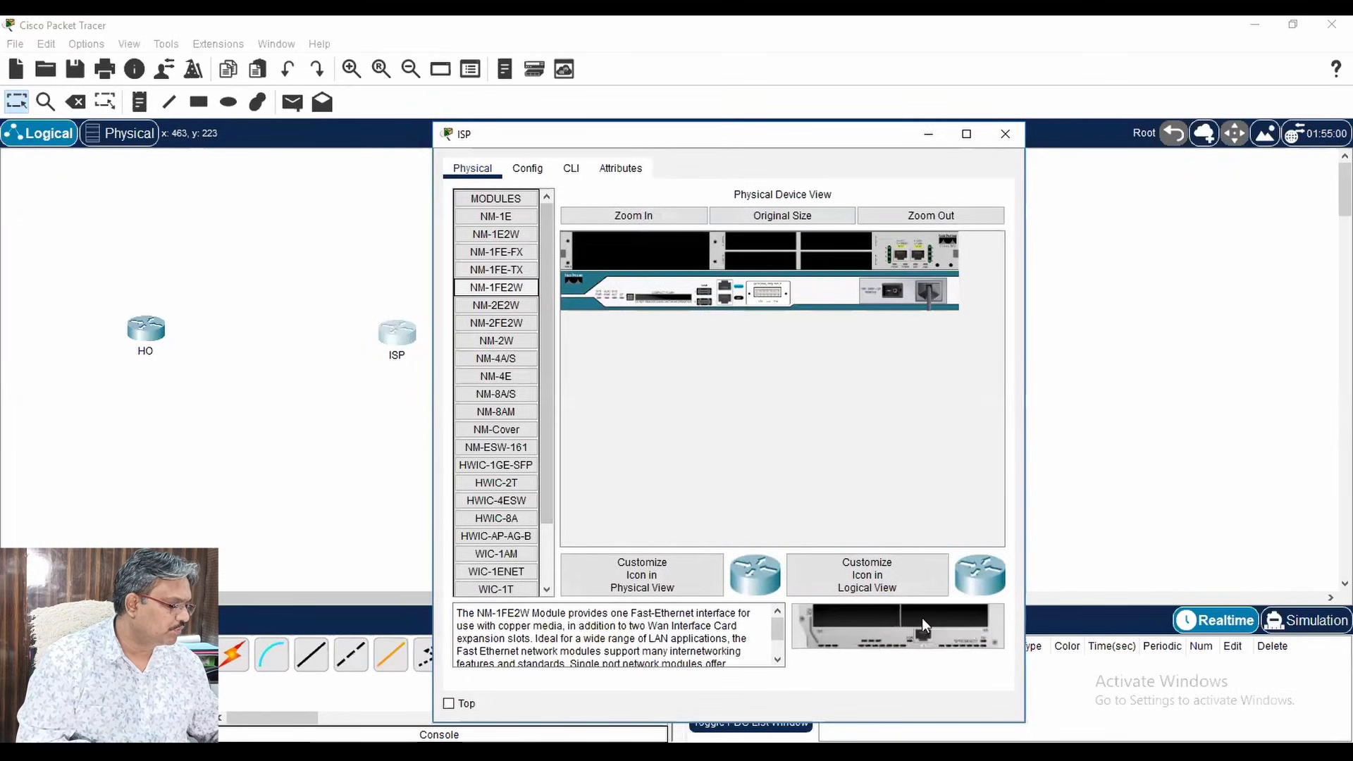
{"action": "left_click_drag", "start_coordinate": [920, 632], "coordinate": [655, 253]}
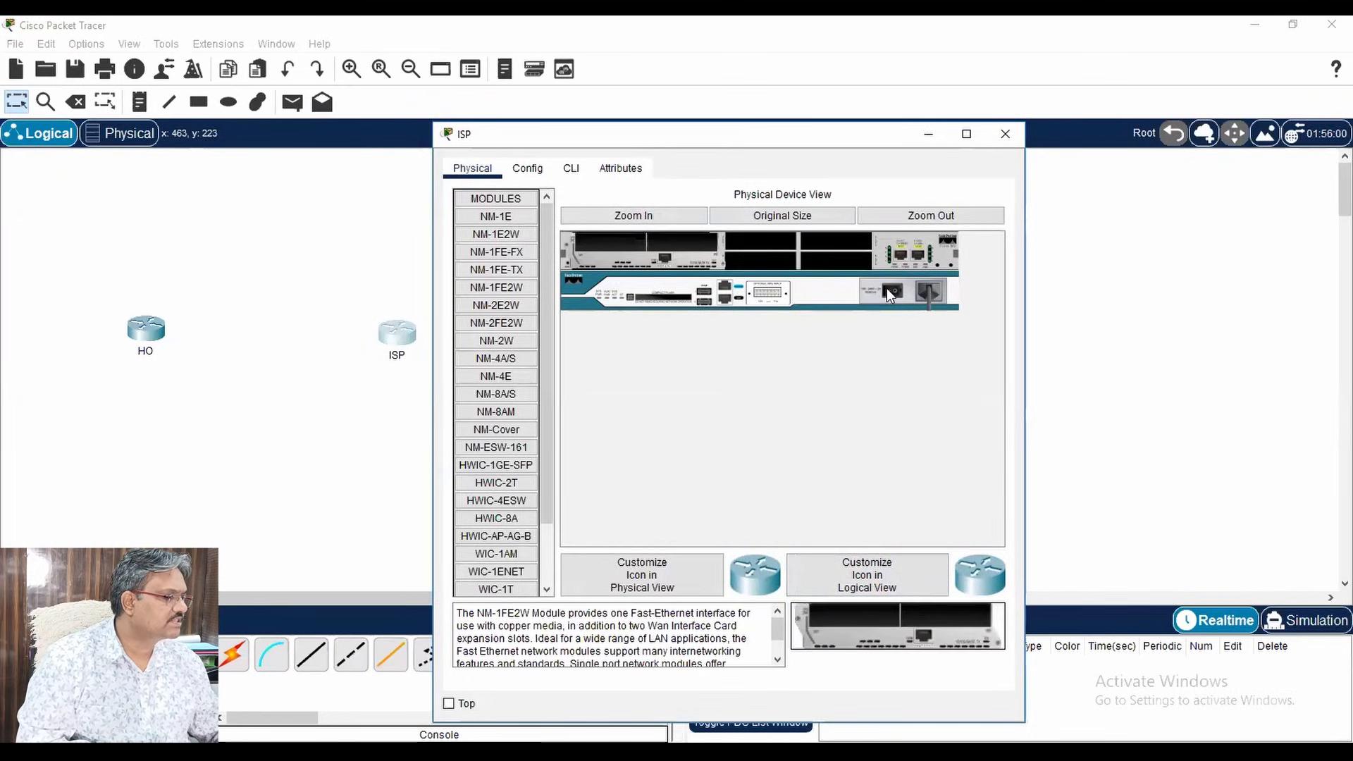
{"action": "left_click", "coordinate": [1006, 134]}
- Cable the HO, BR-1 and BR-2 routers to the ISP router using the automatically chosen connection type
{"action": "left_click", "coordinate": [233, 655]}
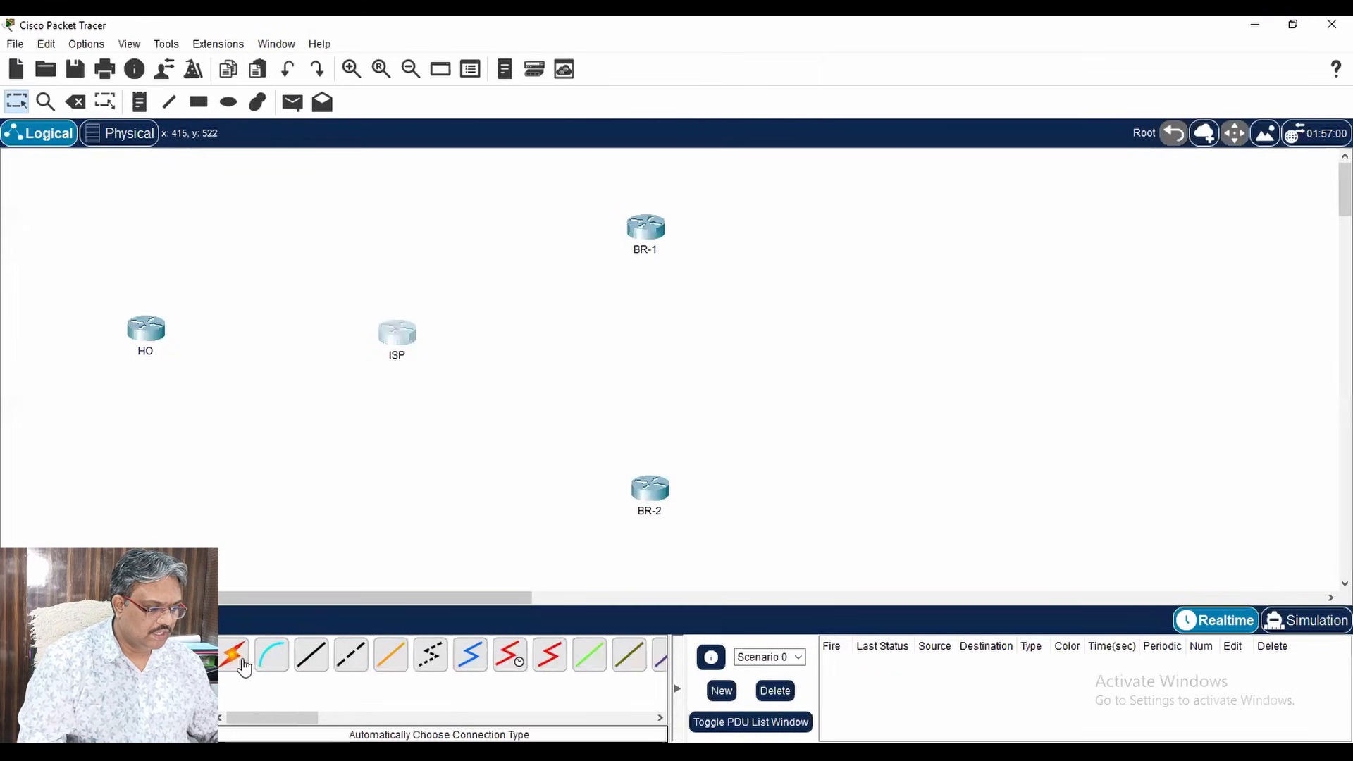
{"action": "left_click", "coordinate": [159, 333]}
{"action": "left_click", "coordinate": [400, 337]}
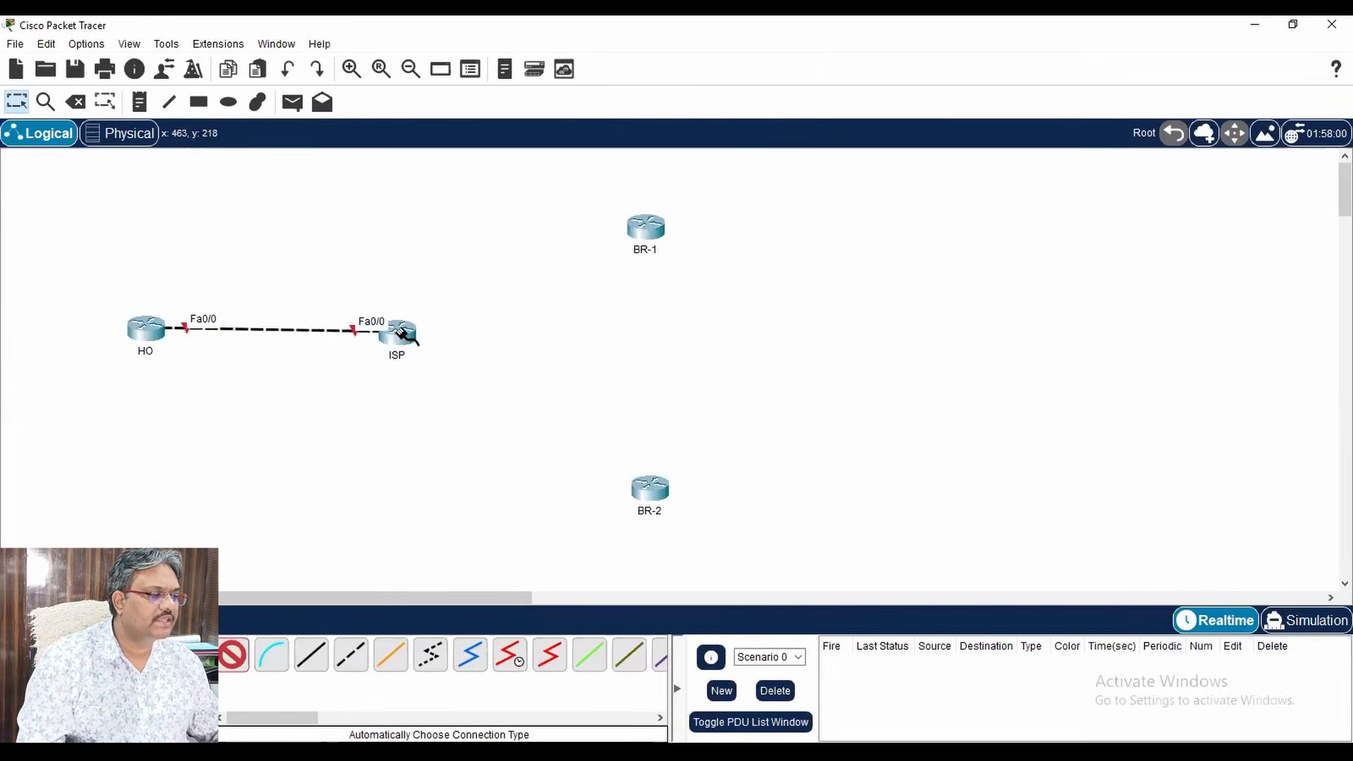
{"action": "left_click", "coordinate": [638, 227]}
{"action": "left_click", "coordinate": [399, 331]}
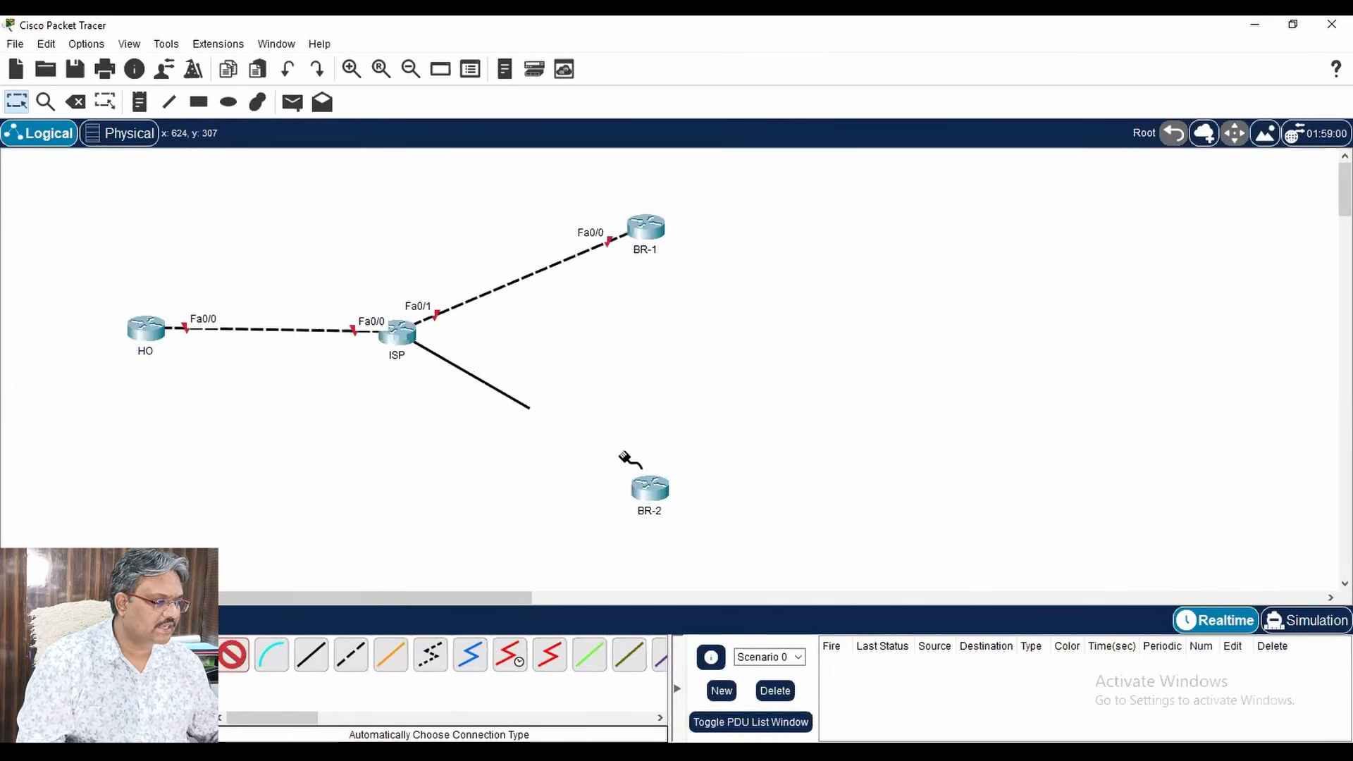
{"action": "left_click", "coordinate": [647, 485]}
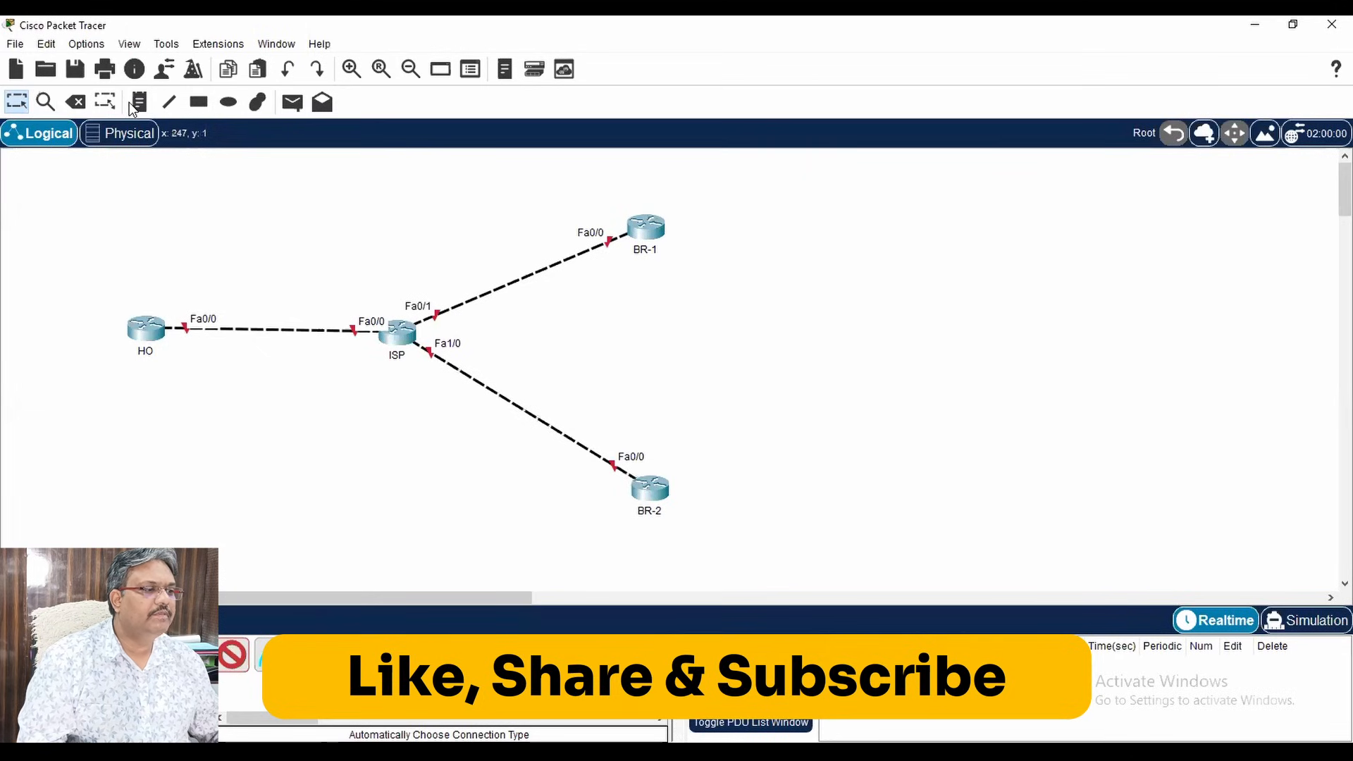
- Add a two-line note beside the HO router reading LO0 and 192.168.10.0/24
{"action": "key", "text": "n"}
{"action": "left_click", "coordinate": [18, 314]}
{"action": "type", "text": "LO0"}
{"action": "key", "text": "Return"}
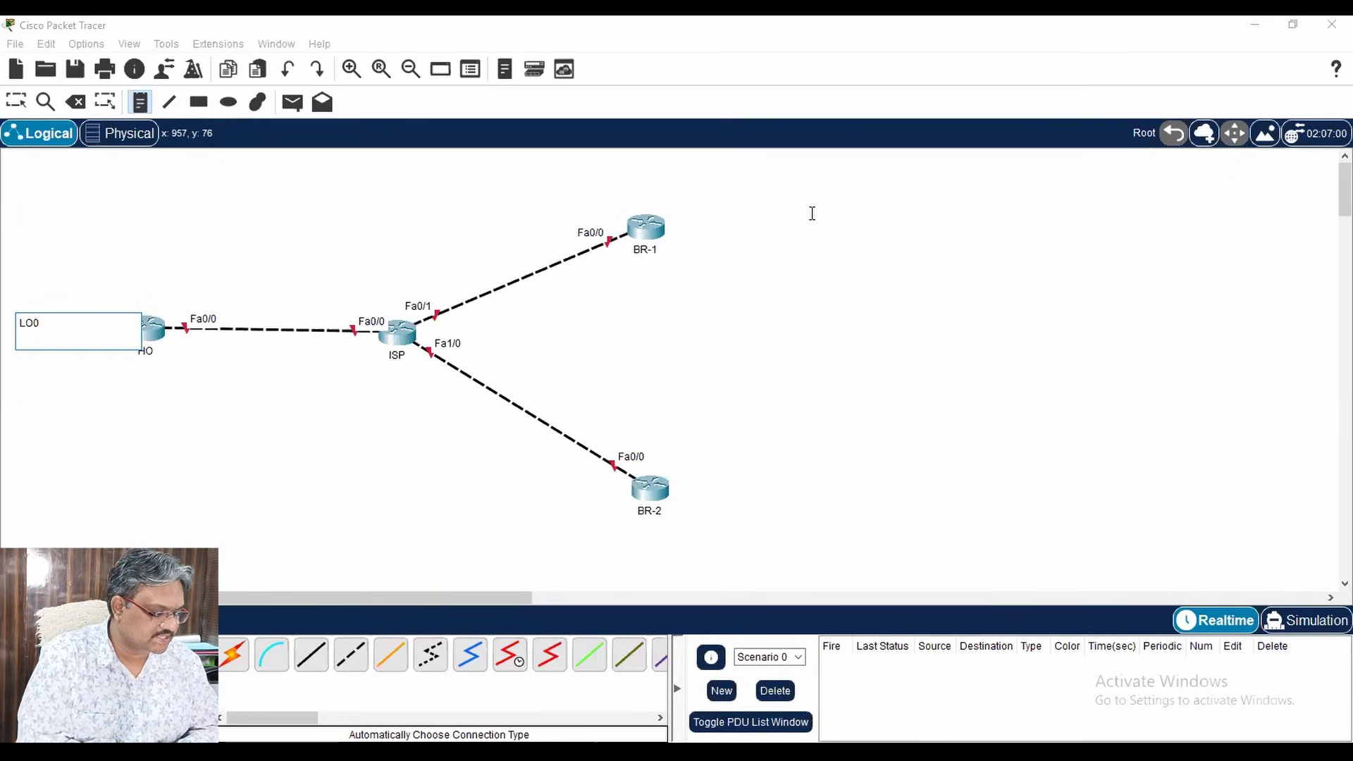
{"action": "type", "text": "192.168.10.0/24"}
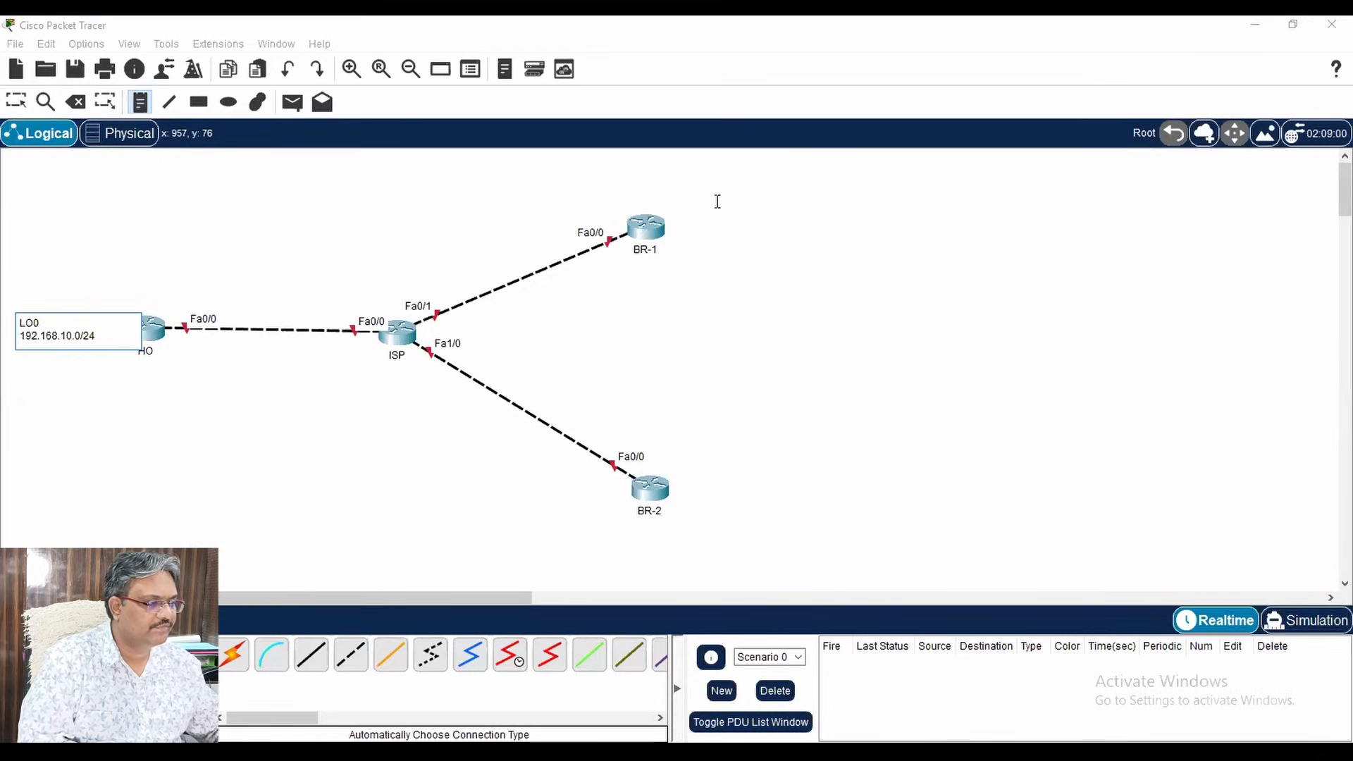
- Add a two-line note beside the BR-1 router reading LO0 and 192.168.20.0/24
{"action": "left_click", "coordinate": [704, 210]}
{"action": "type", "text": "LO"}
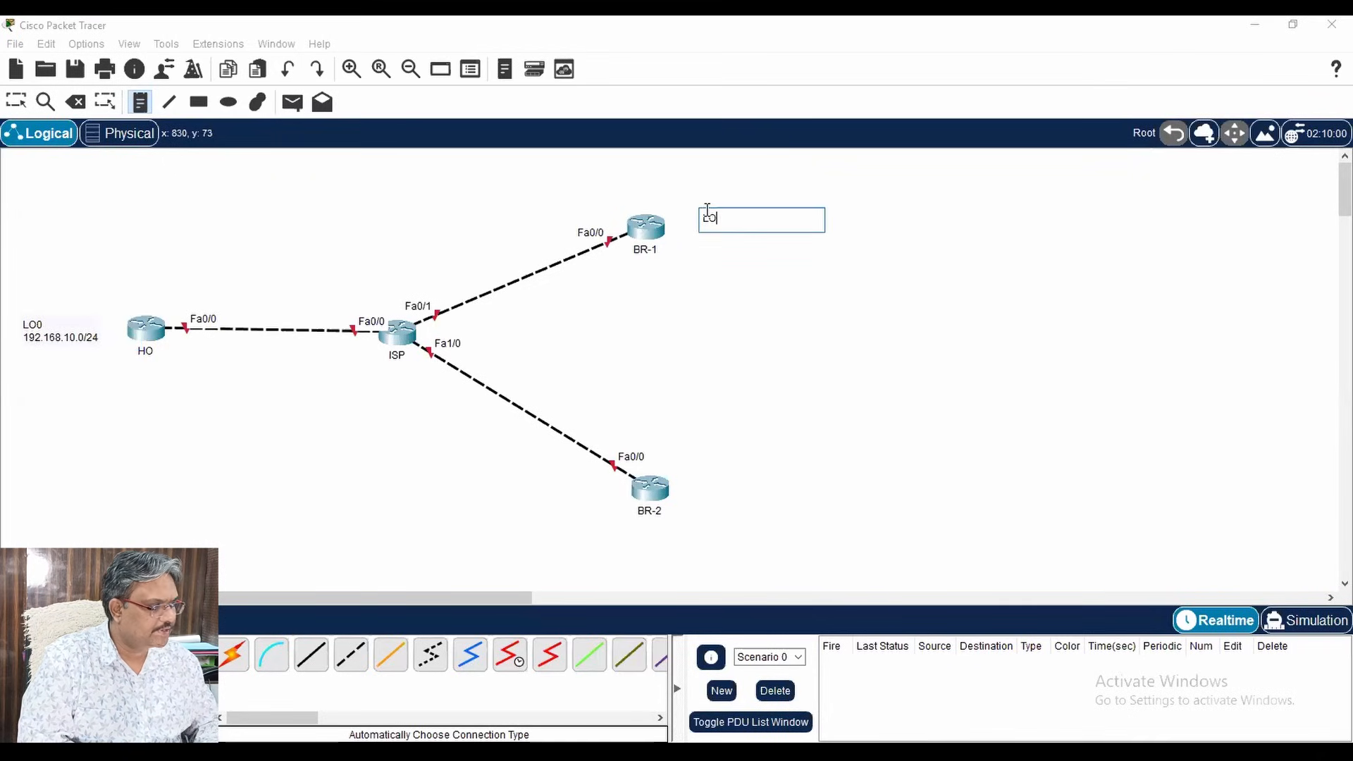
{"action": "type", "text": "0"}
{"action": "key", "text": "Return"}
{"action": "type", "text": "192.168"}
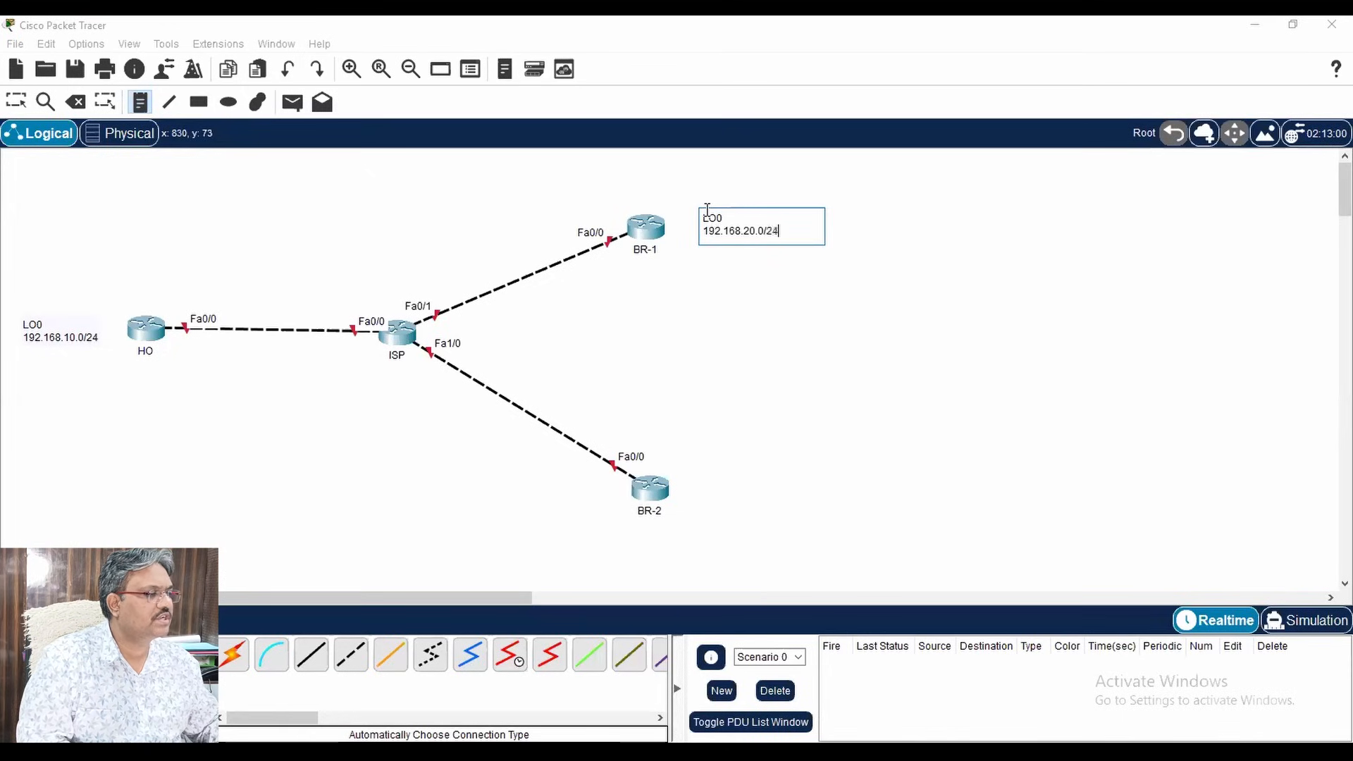
- Add a two-line note beside the BR-2 router reading LO0 and 192.168.30.0/24
{"action": "left_click", "coordinate": [699, 488]}
{"action": "type", "text": "LO0"}
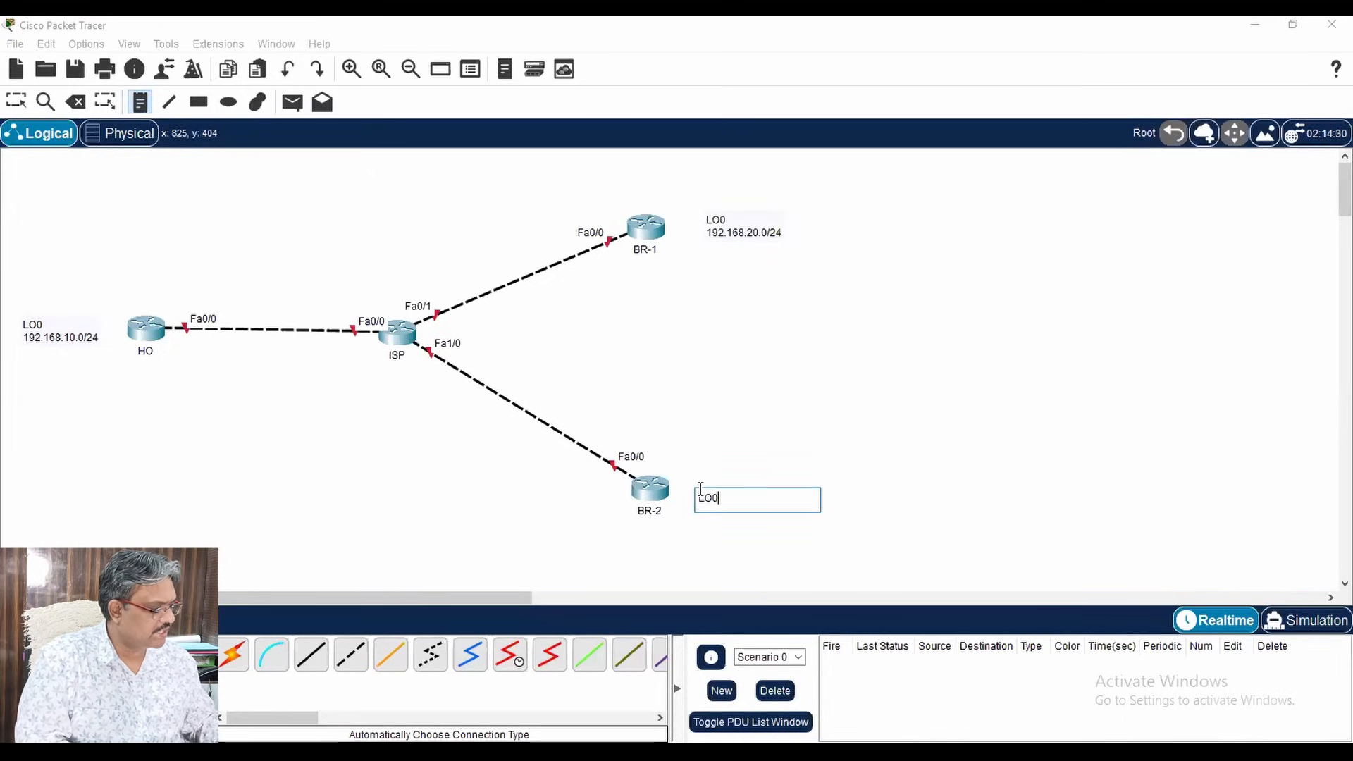
{"action": "key", "text": "Return"}
{"action": "type", "text": "192.168.30.0/24"}
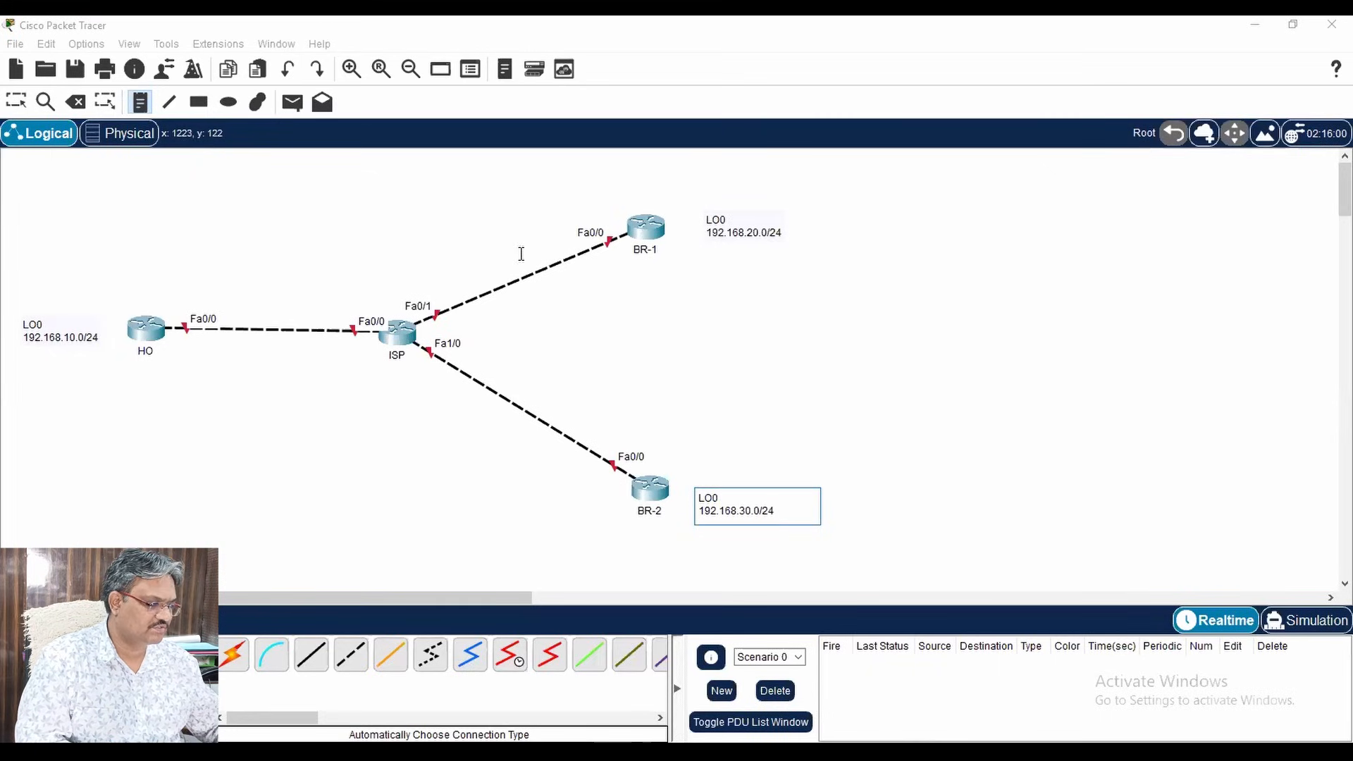
- Label the link between HO and ISP with the network address 172.16.0.0/16
{"action": "left_click", "coordinate": [234, 294]}
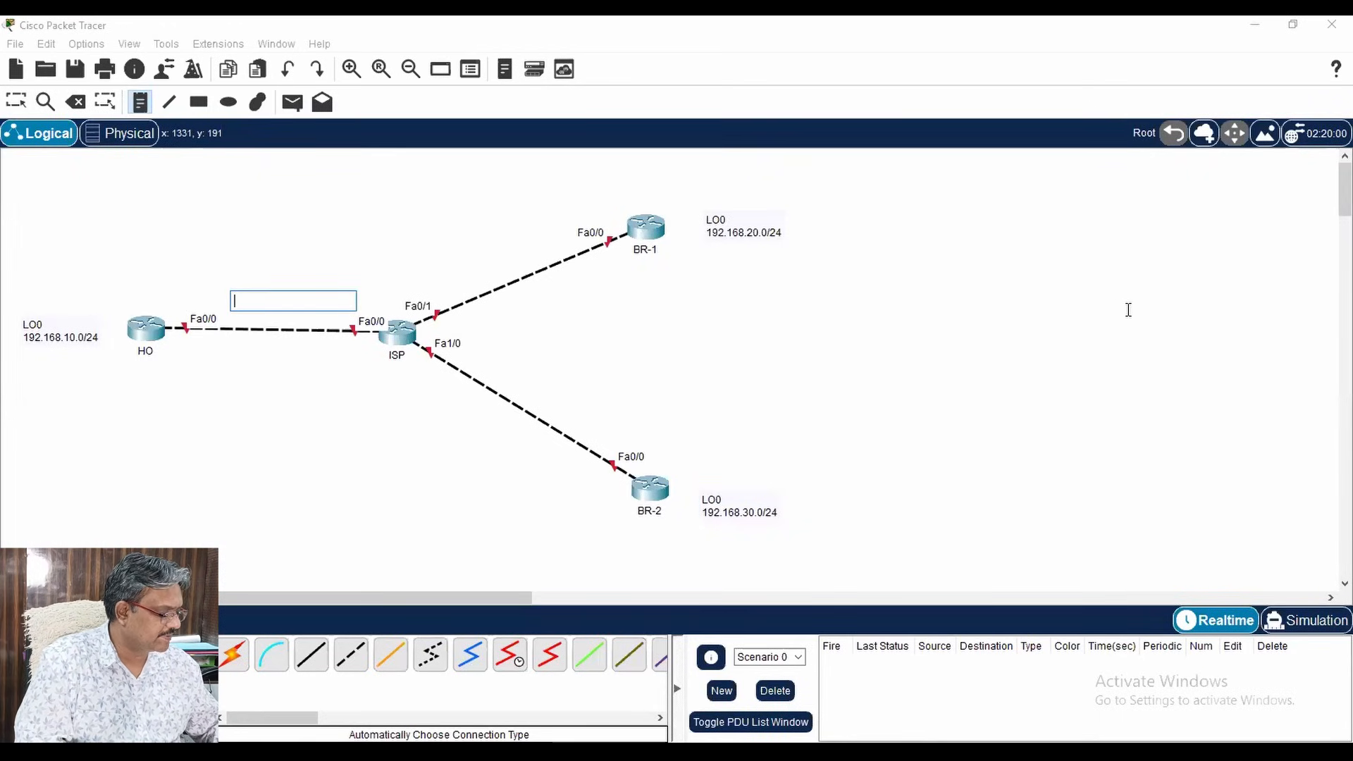
{"action": "type", "text": "172.16.0."}
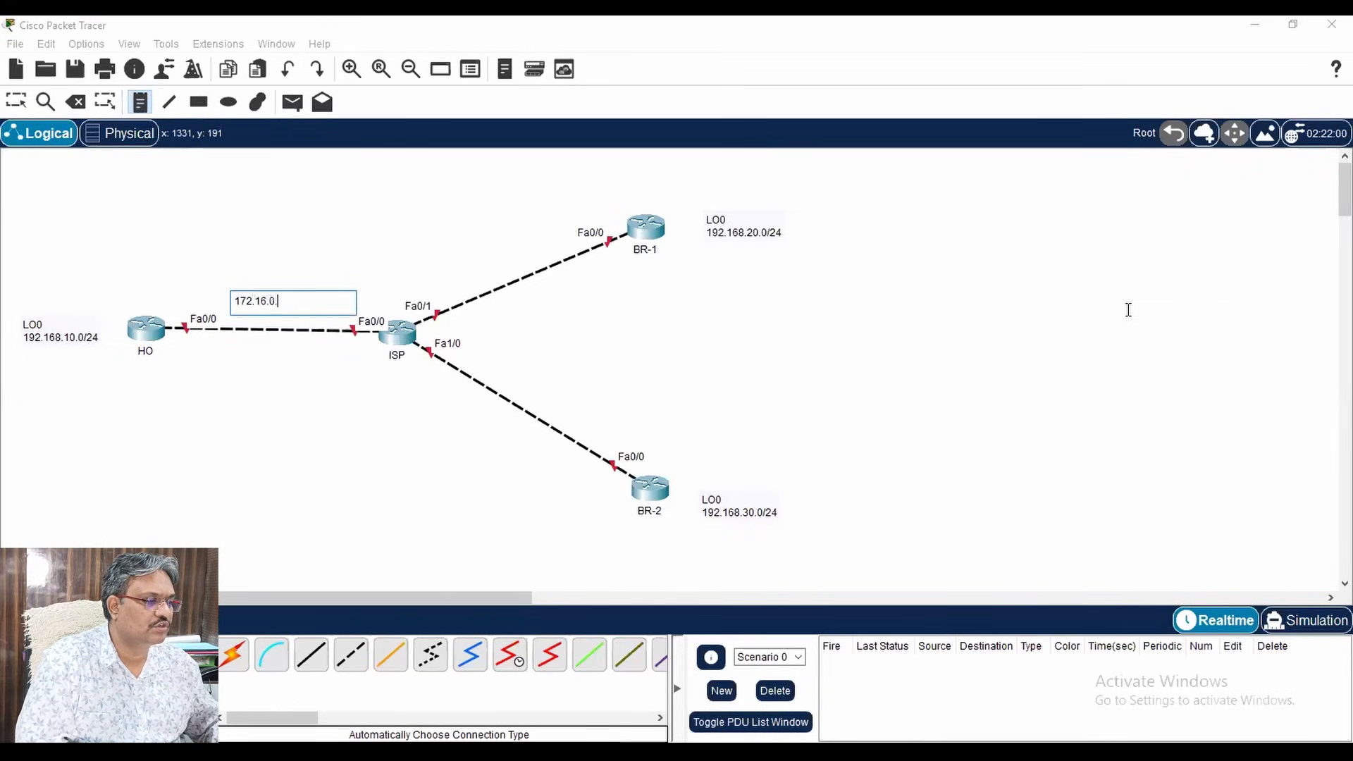
{"action": "type", "text": "0/16"}
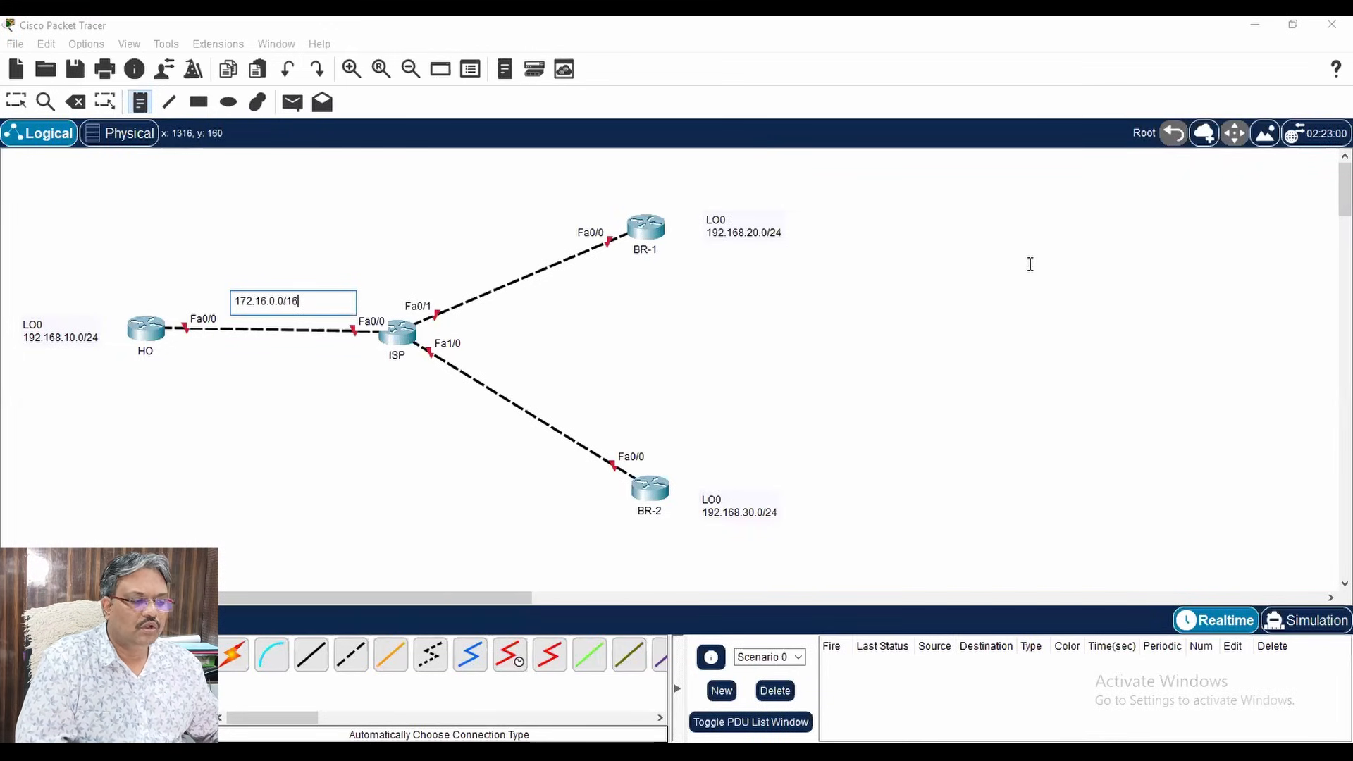
- Label the link between ISP and BR-1 with the network address 11.0.0.0/8
{"action": "left_click", "coordinate": [435, 254]}
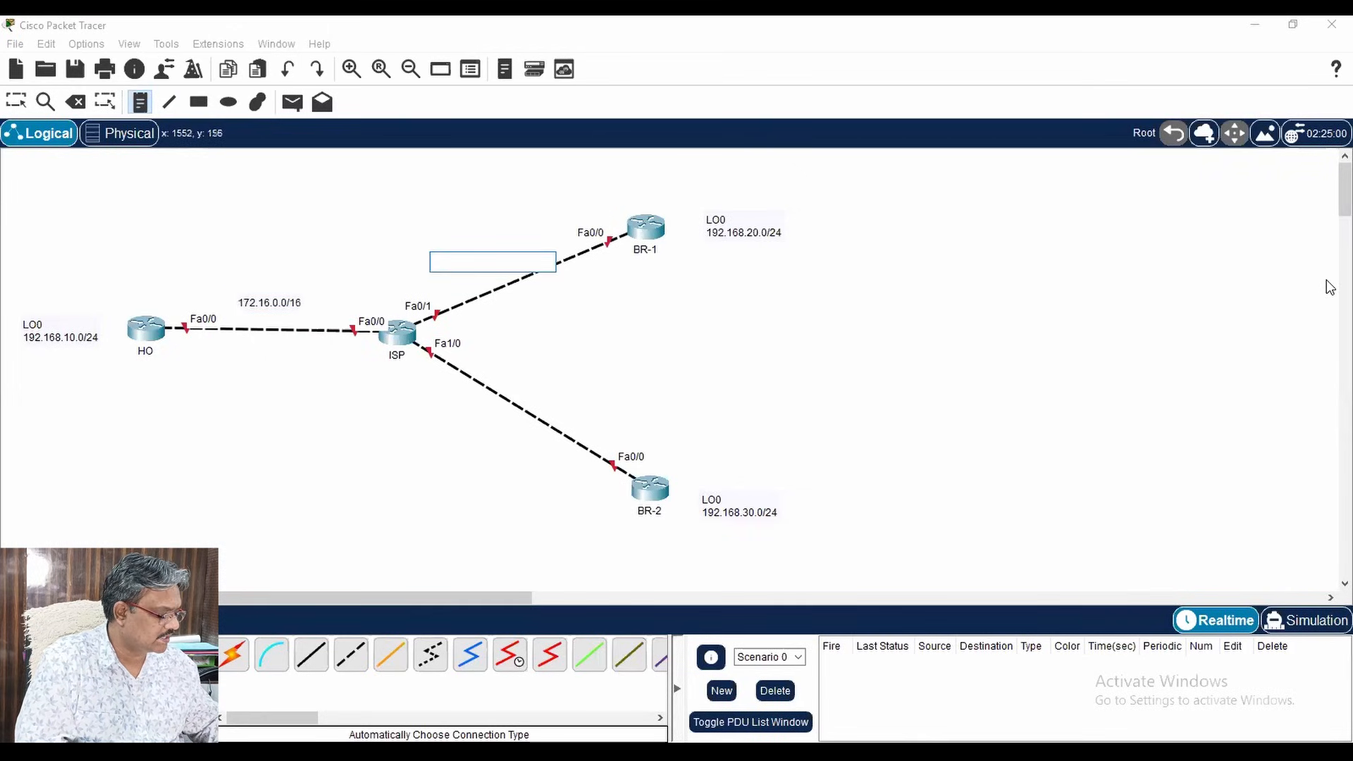
{"action": "type", "text": "10"}
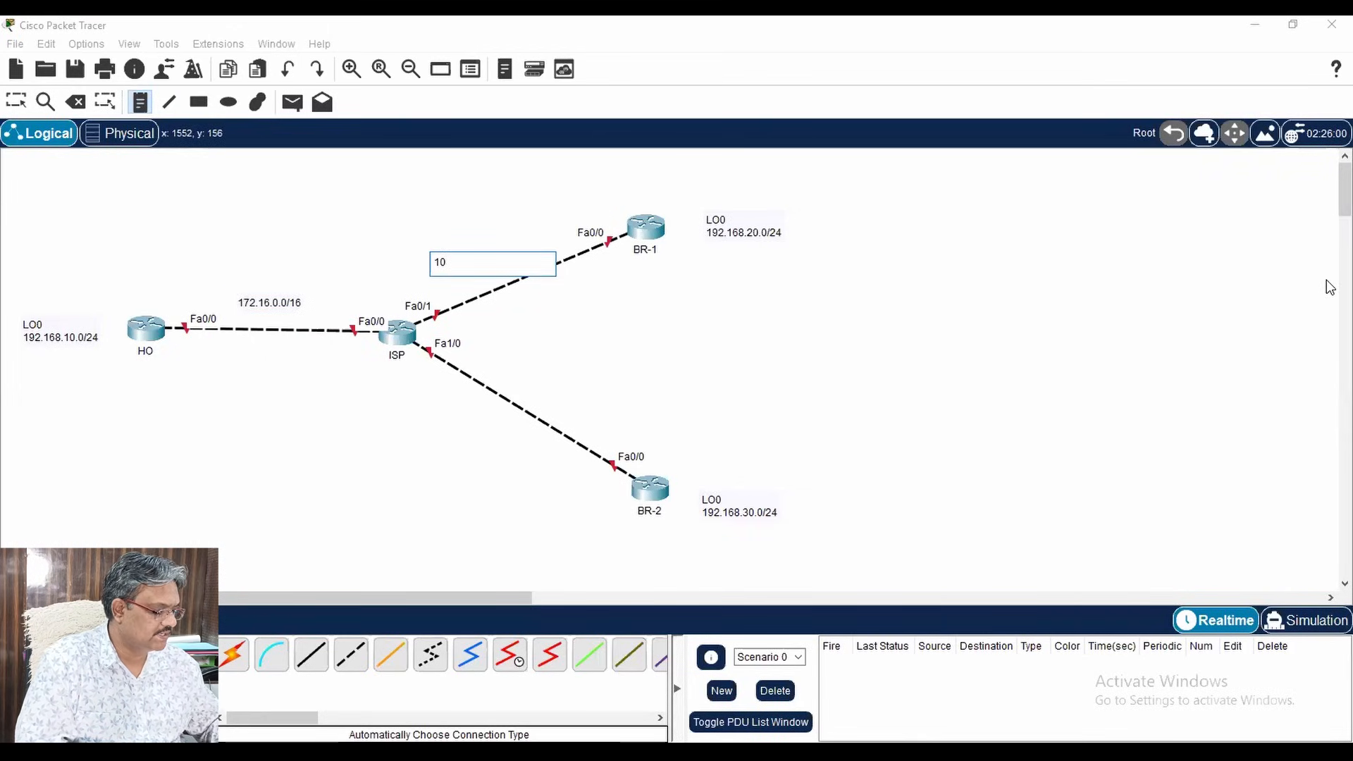
{"action": "type", "text": "11.0.0.0"}
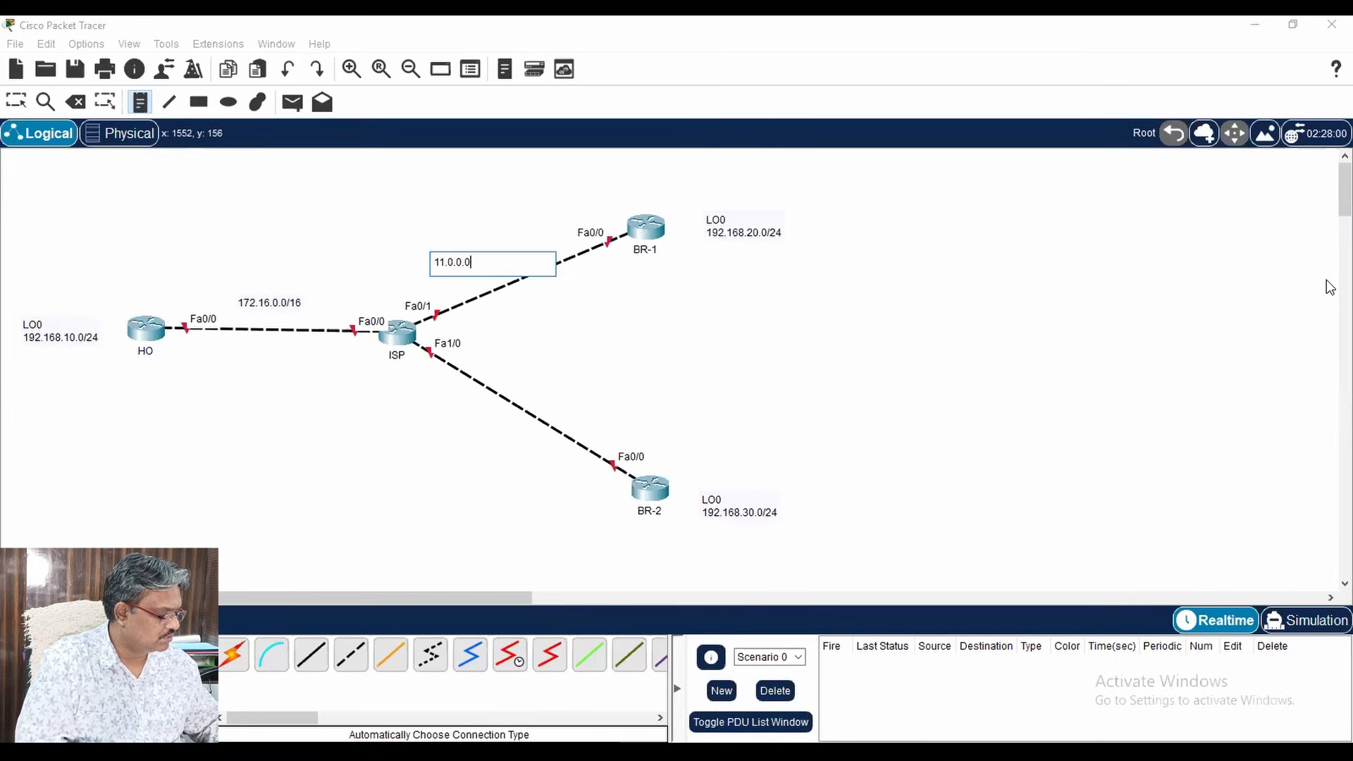
{"action": "type", "text": "/8"}
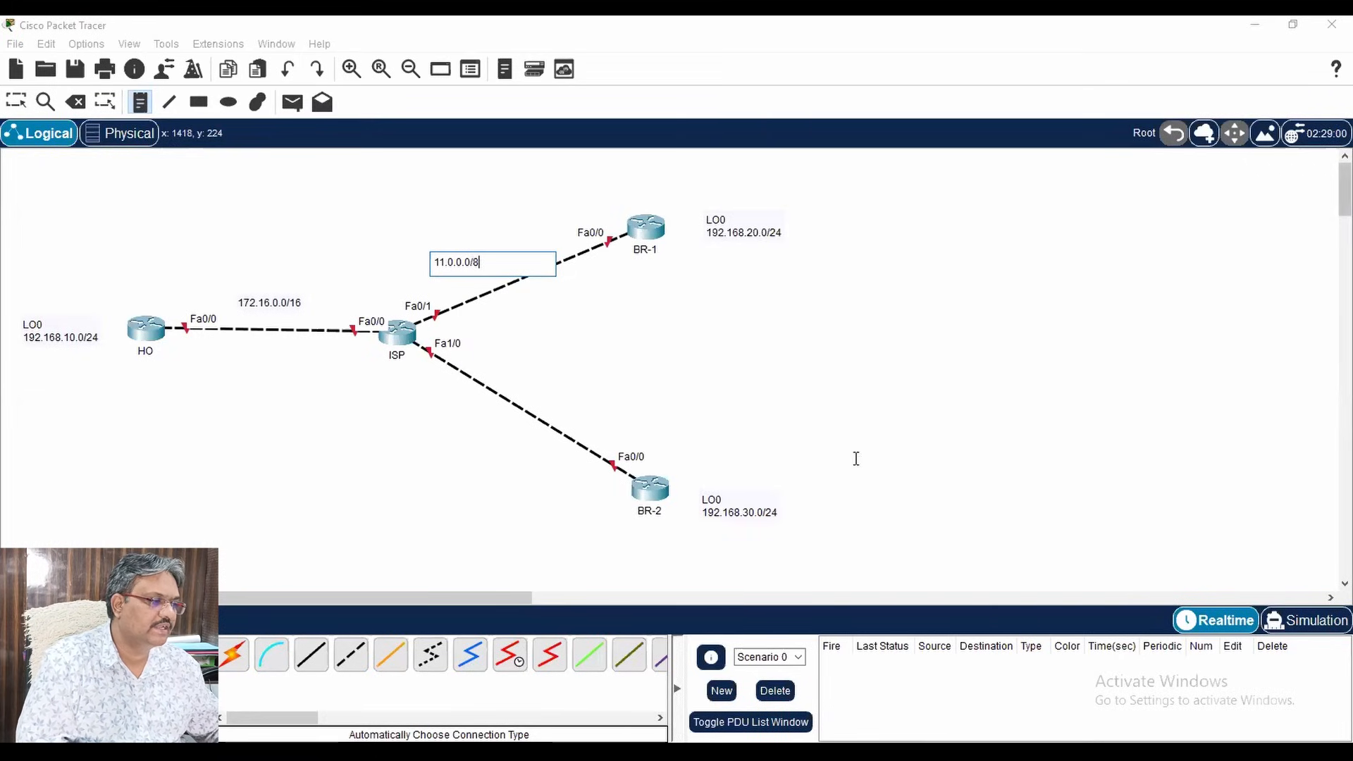
- Label the link between ISP and BR-2 with 12.0.0.0/8, and reposition this label and the 11.0.0.0/8 label along their links
{"action": "left_click", "coordinate": [484, 428]}
{"action": "type", "text": "12.0.0.0/8"}
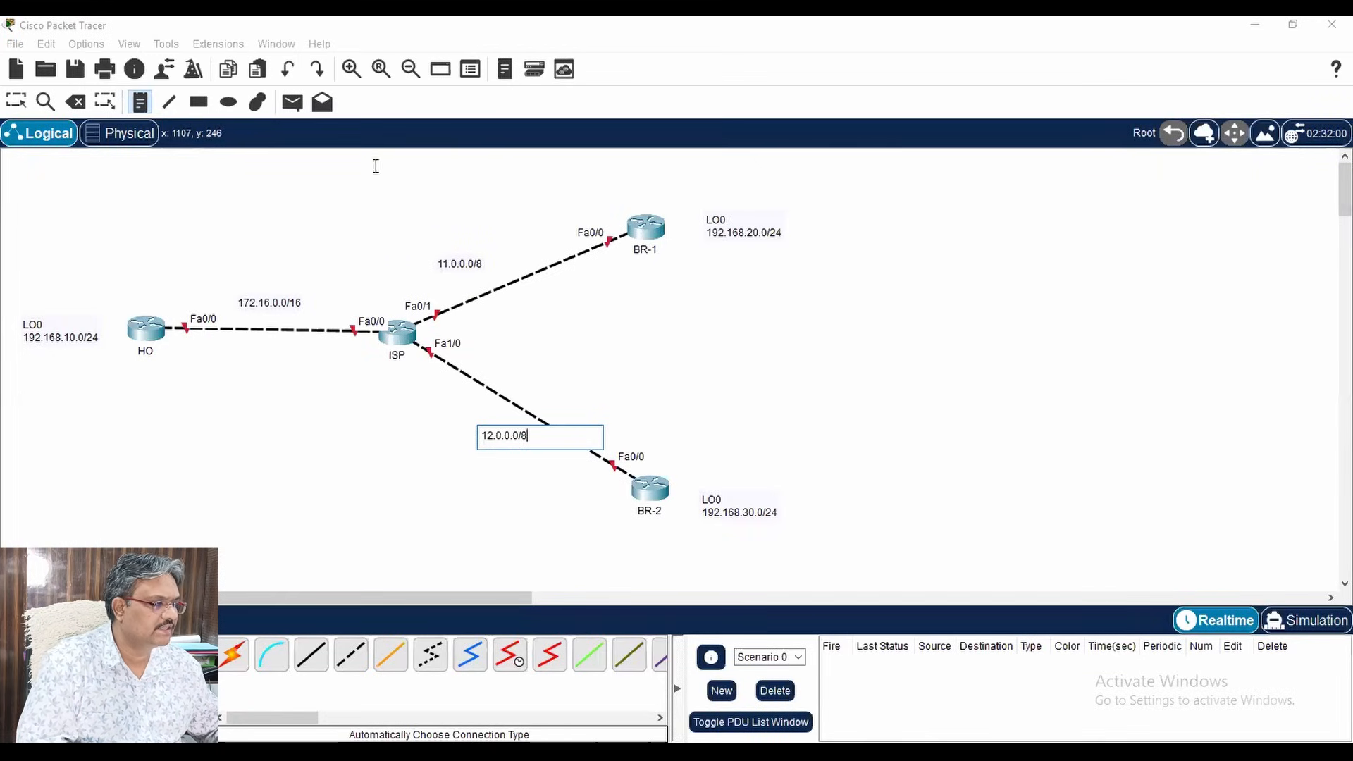
{"action": "left_click", "coordinate": [15, 102]}
{"action": "left_click_drag", "start_coordinate": [465, 266], "coordinate": [507, 264]}
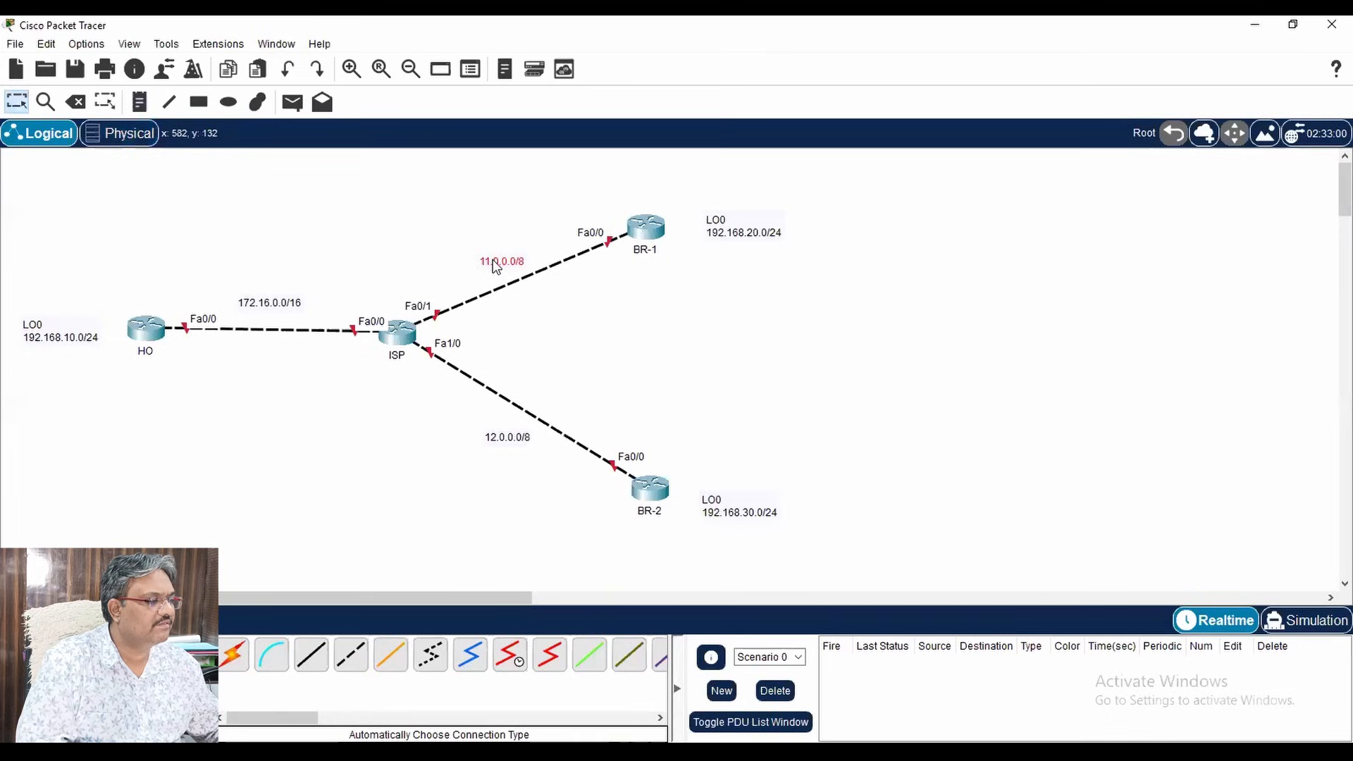
{"action": "left_click_drag", "start_coordinate": [489, 436], "coordinate": [486, 435]}
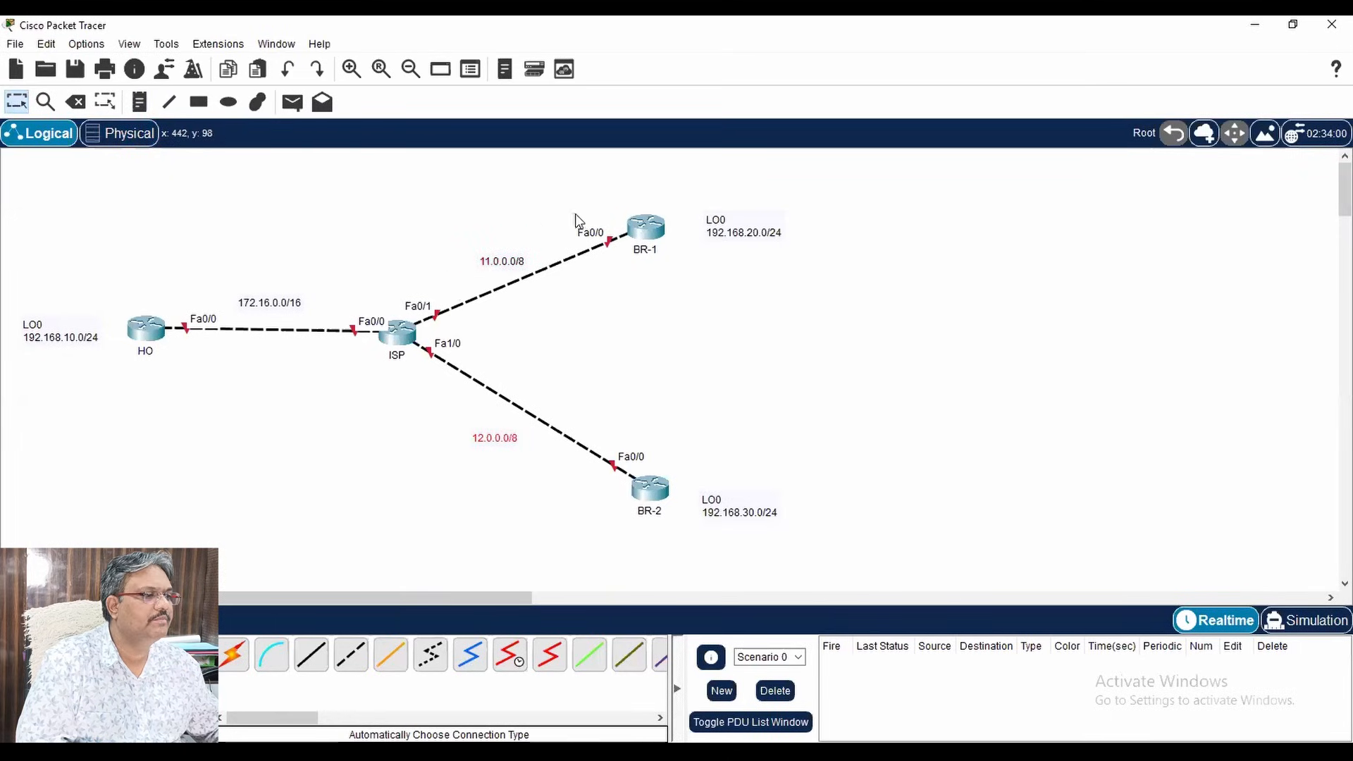
- Add a note reading 11.0.0.2/8 above the Fa0/0 interface of the BR-1 router
{"action": "left_click", "coordinate": [140, 103]}
{"action": "left_click", "coordinate": [575, 199]}
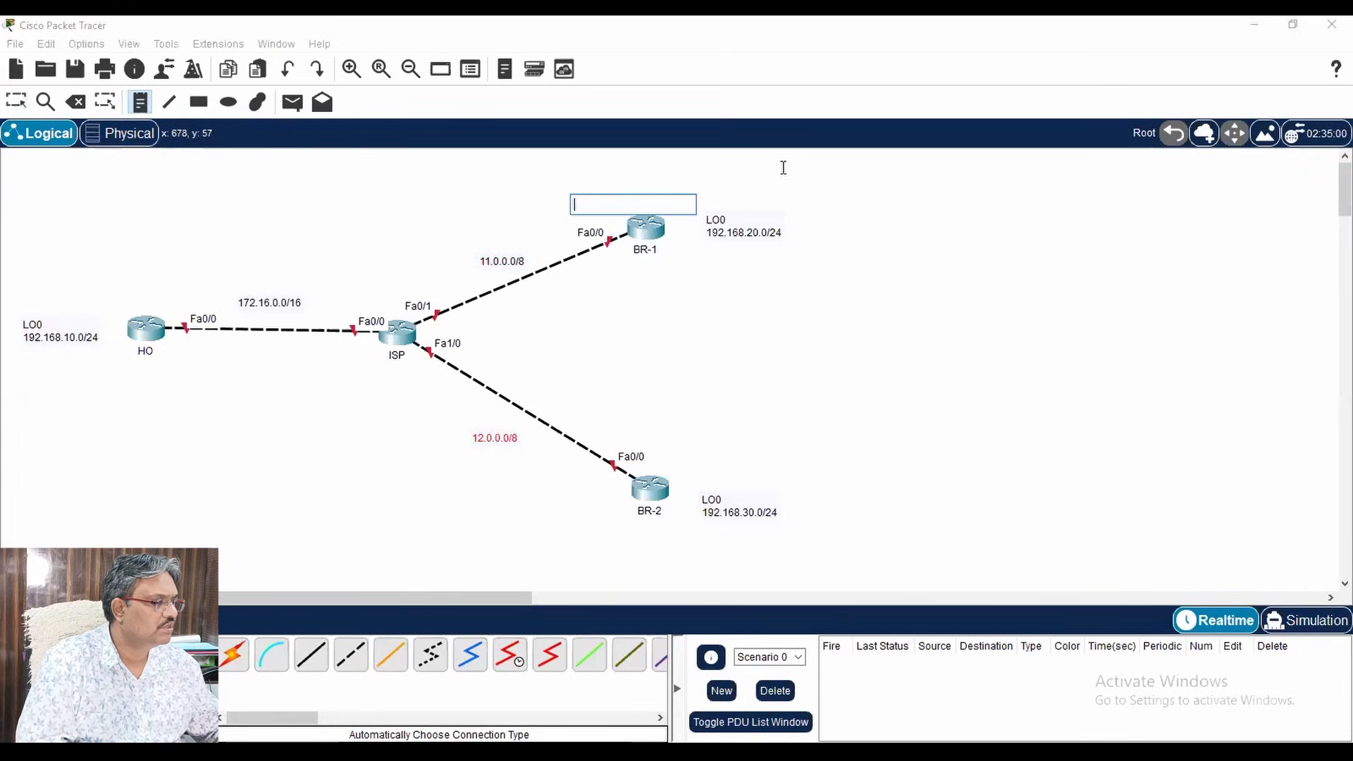
{"action": "type", "text": "11."}
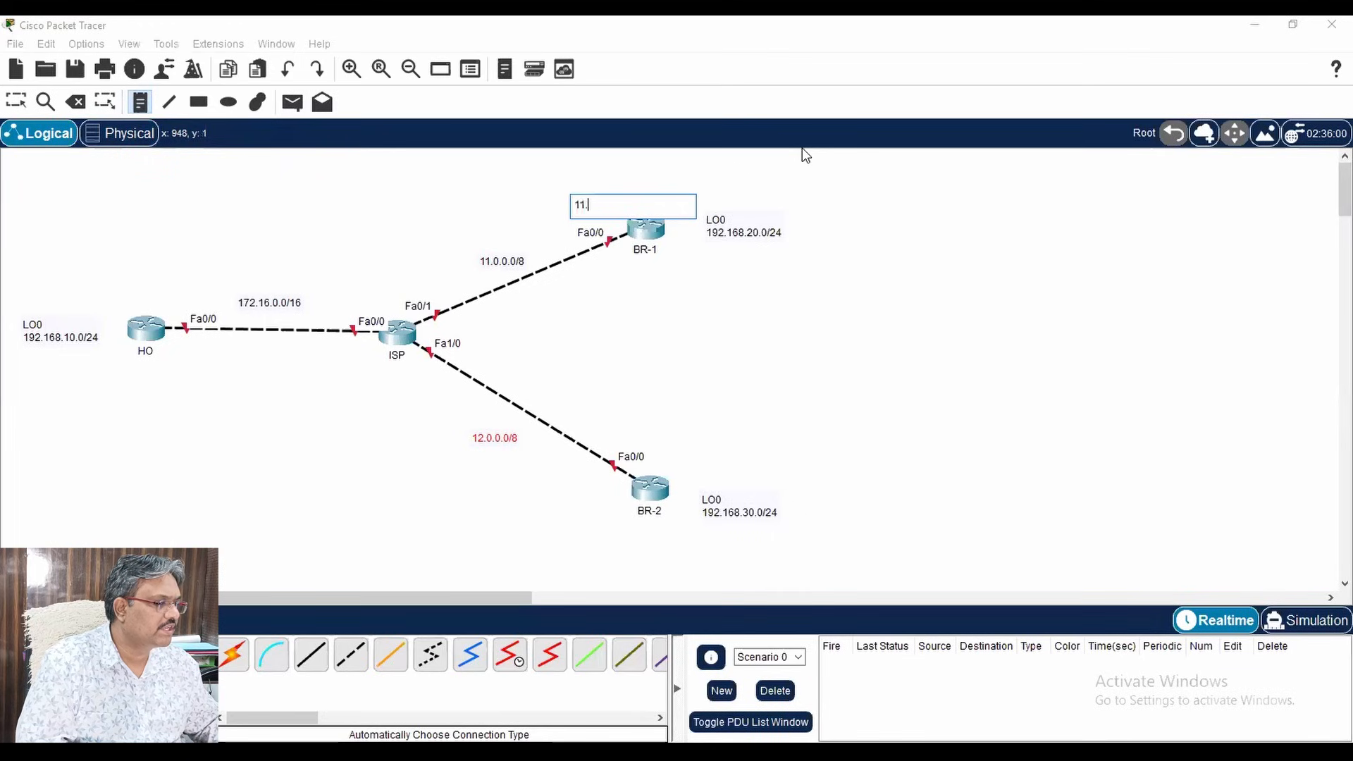
{"action": "type", "text": "0.0.2/8"}
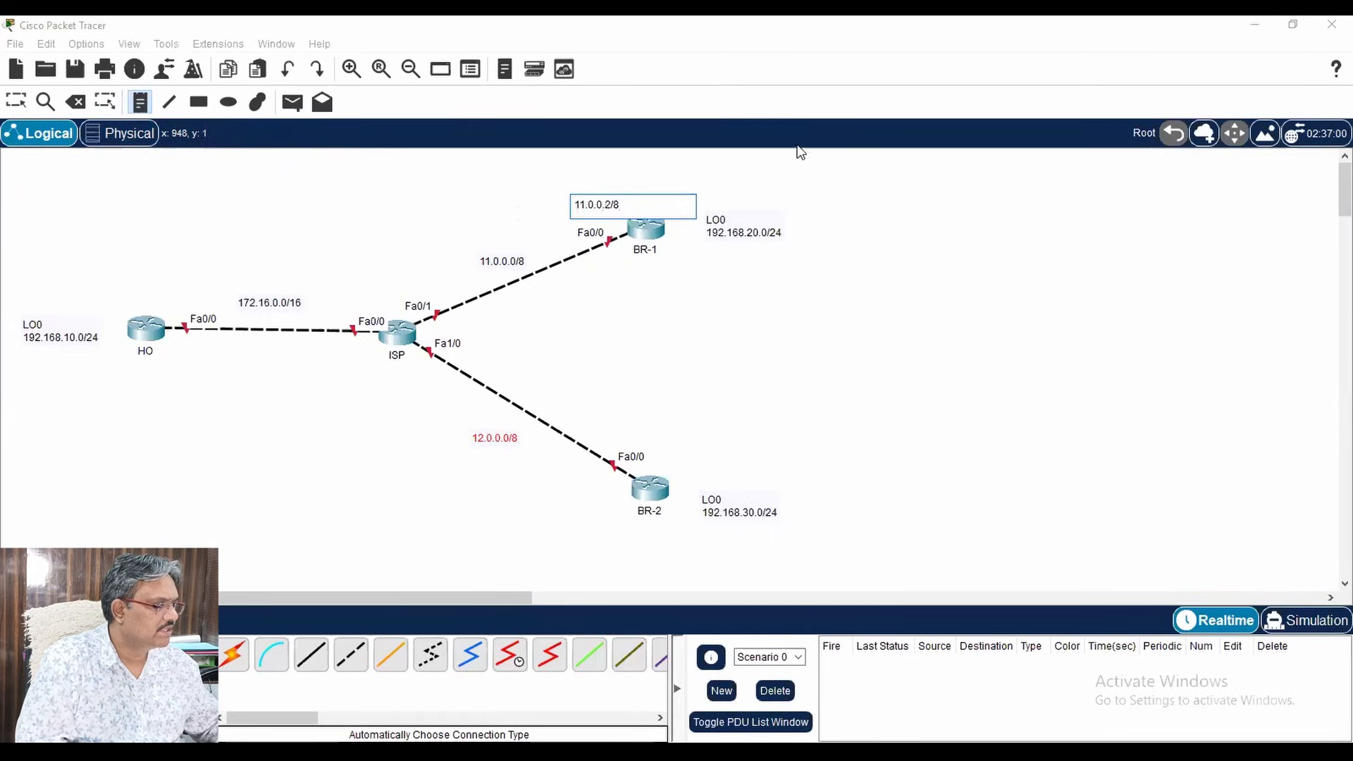
- Add a note reading 12.0.0.2/8 beside the BR-2 router, below its Fa0/0 interface
{"action": "left_click", "coordinate": [578, 488]}
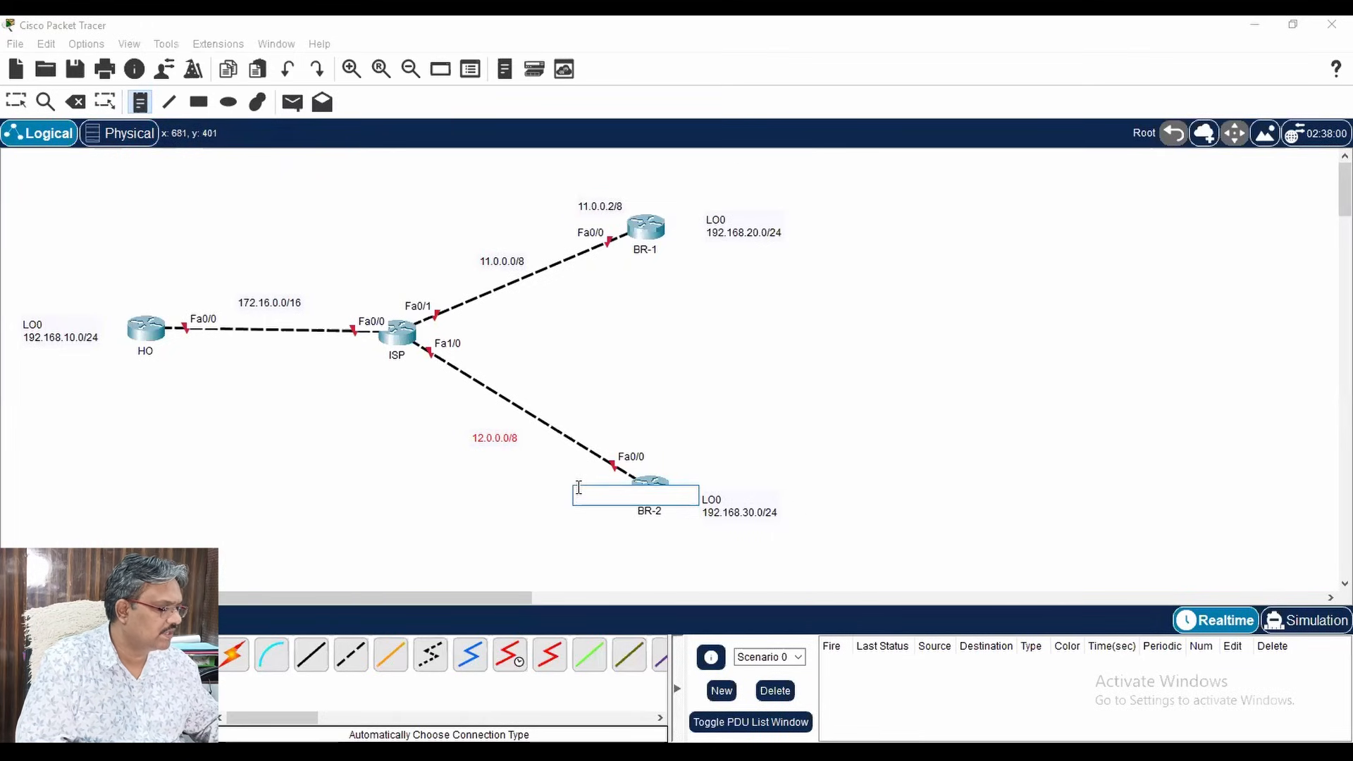
{"action": "type", "text": "12.0.0"}
{"action": "type", "text": ".02/"}
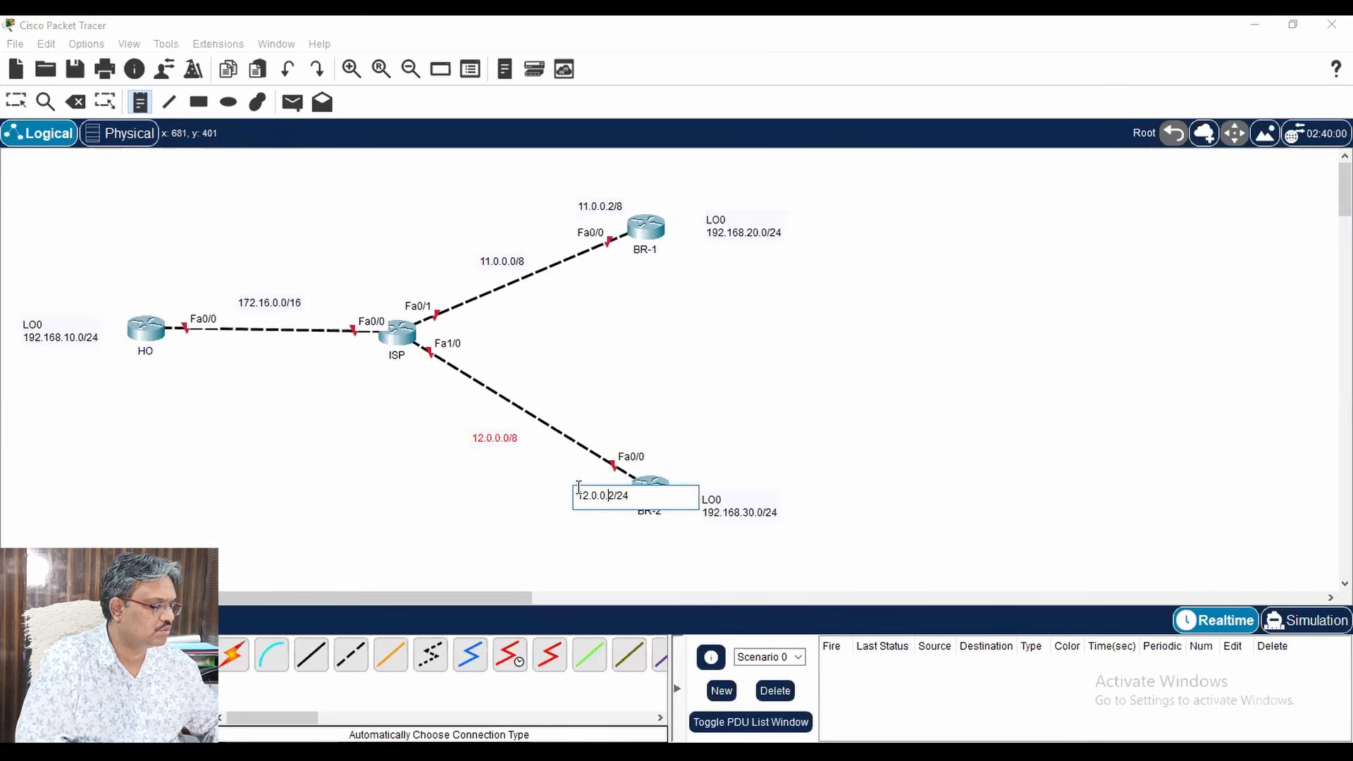
{"action": "key", "text": "BackSpace"}
{"action": "key", "text": "BackSpace"}
{"action": "type", "text": "8"}
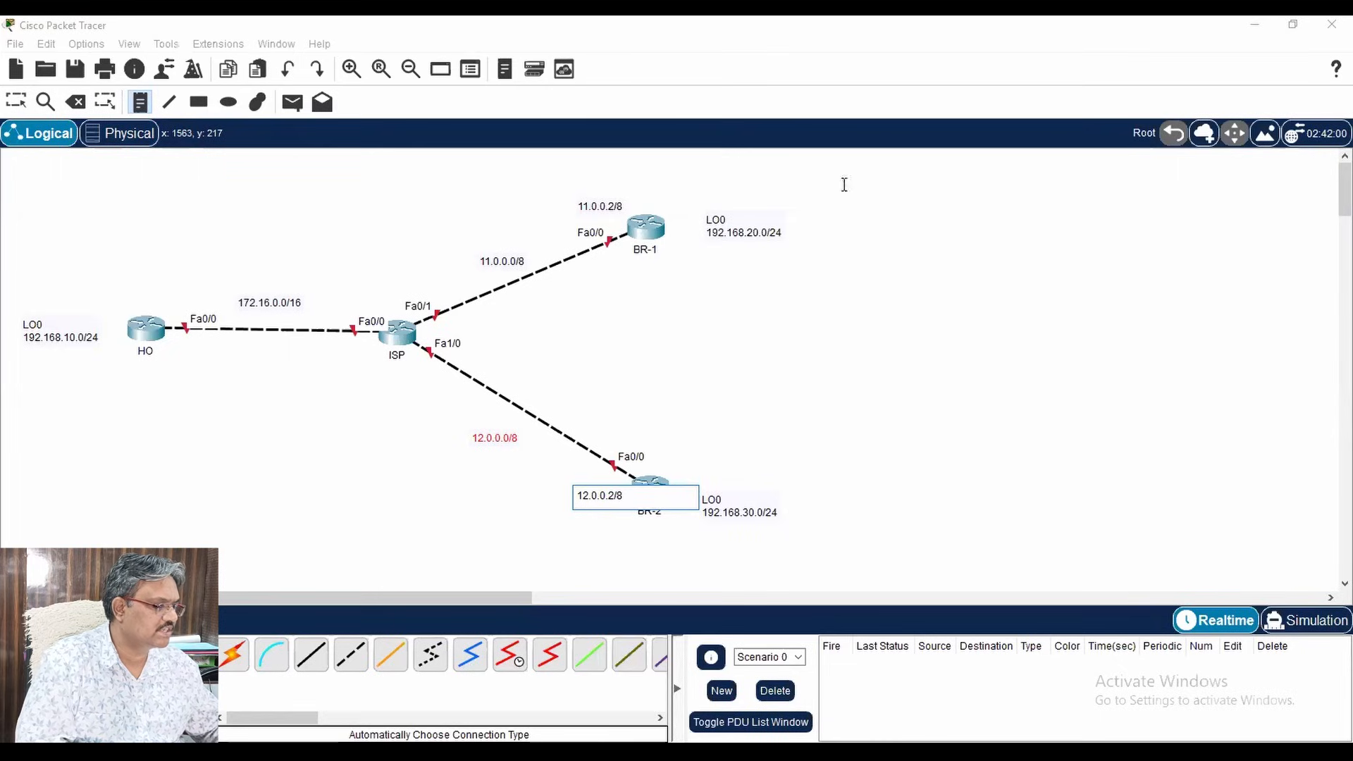
- Add a note reading 172.16.0.1/16 above HO's Fa0/0 interface and shift the 172.16.0.0/16 label towards ISP to make room
{"action": "left_click", "coordinate": [155, 286]}
{"action": "type", "text": "172.16.0.1/"}
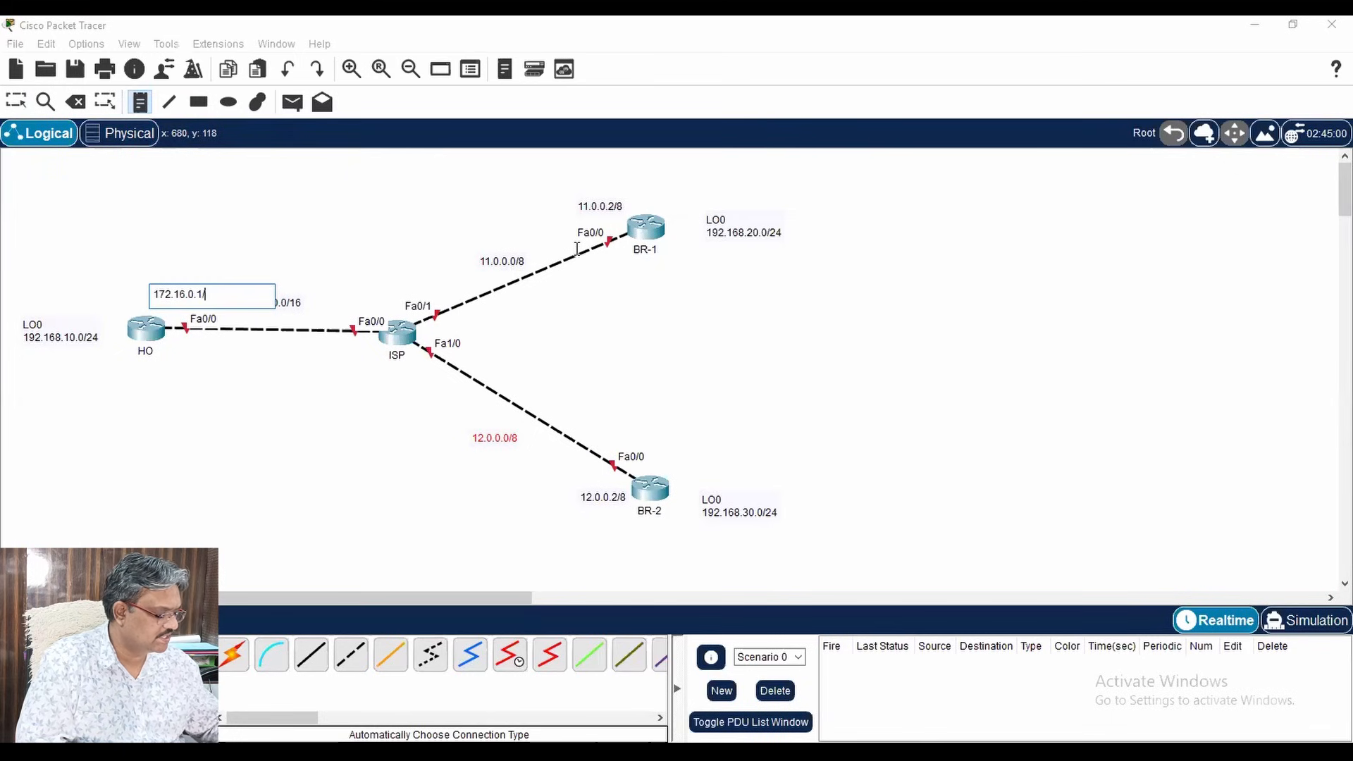
{"action": "type", "text": "16"}
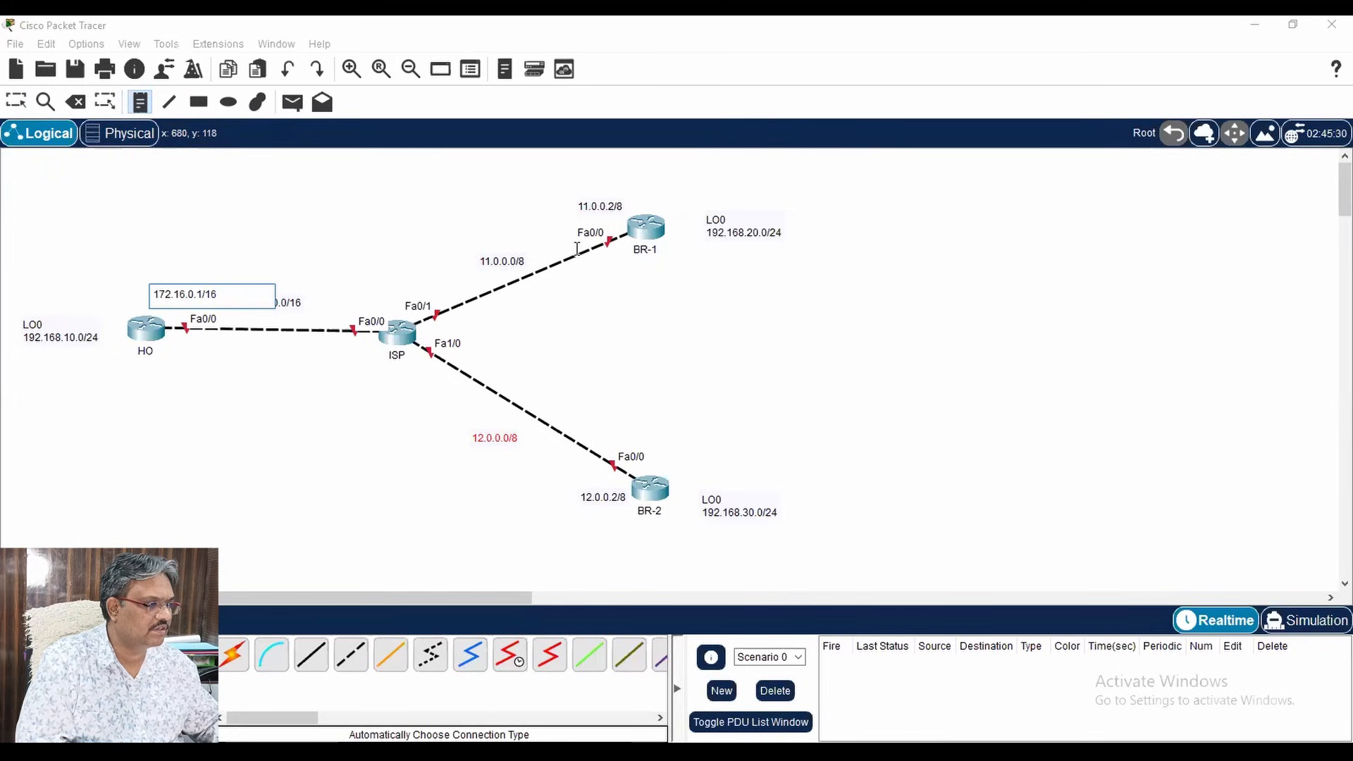
{"action": "left_click", "coordinate": [25, 109]}
{"action": "left_click", "coordinate": [201, 293]}
{"action": "left_click_drag", "start_coordinate": [280, 310], "coordinate": [297, 313]}
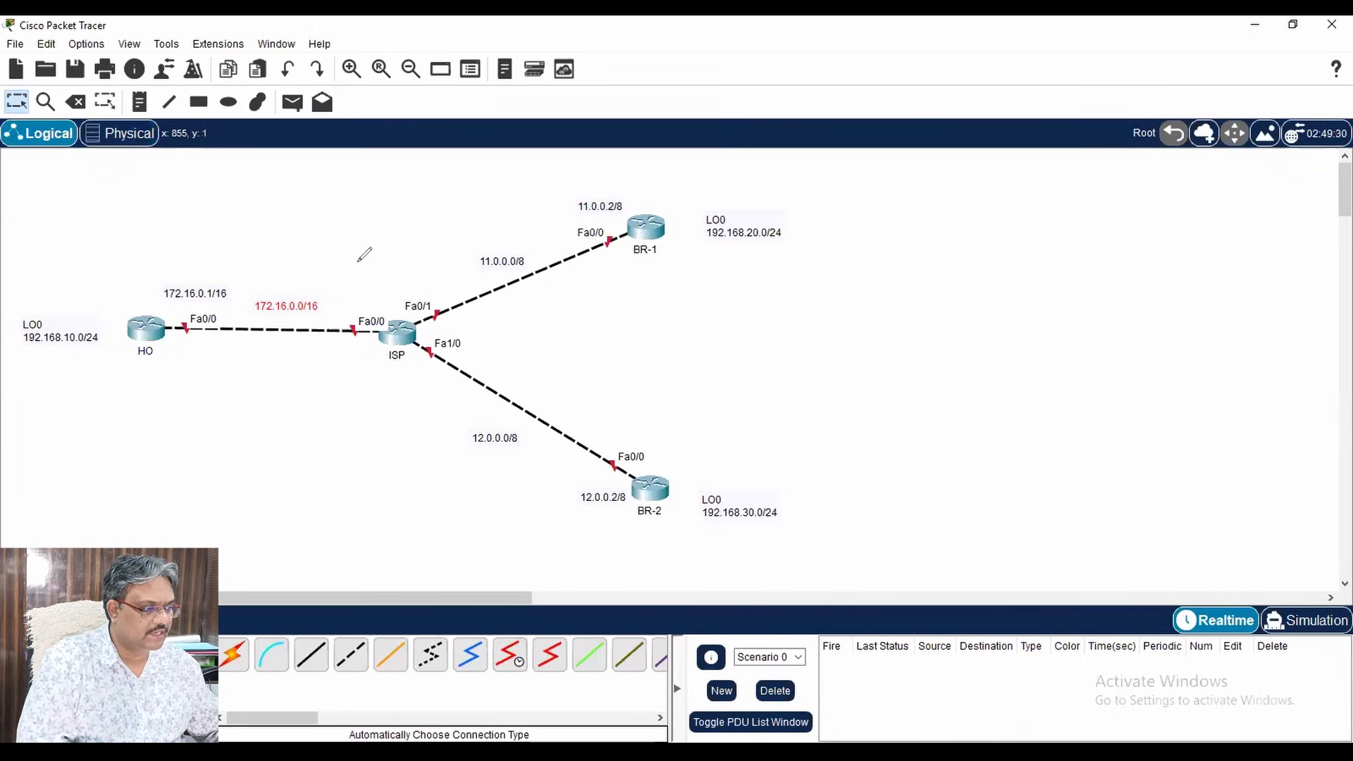
- Draw red freehand lines from the HO router to BR-1 and from HO to BR-2
{"action": "left_click_drag", "start_coordinate": [167, 316], "coordinate": [627, 224]}
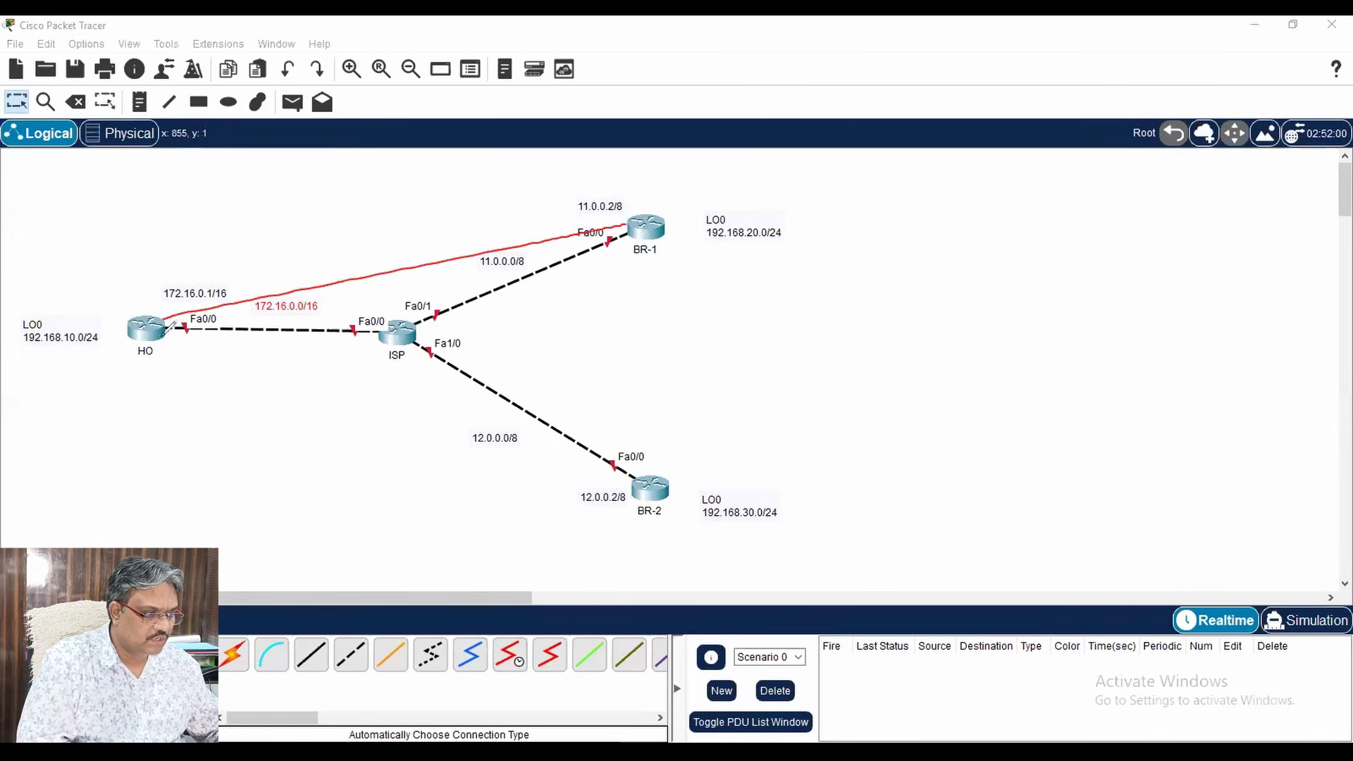
{"action": "left_click_drag", "start_coordinate": [160, 339], "coordinate": [635, 497]}
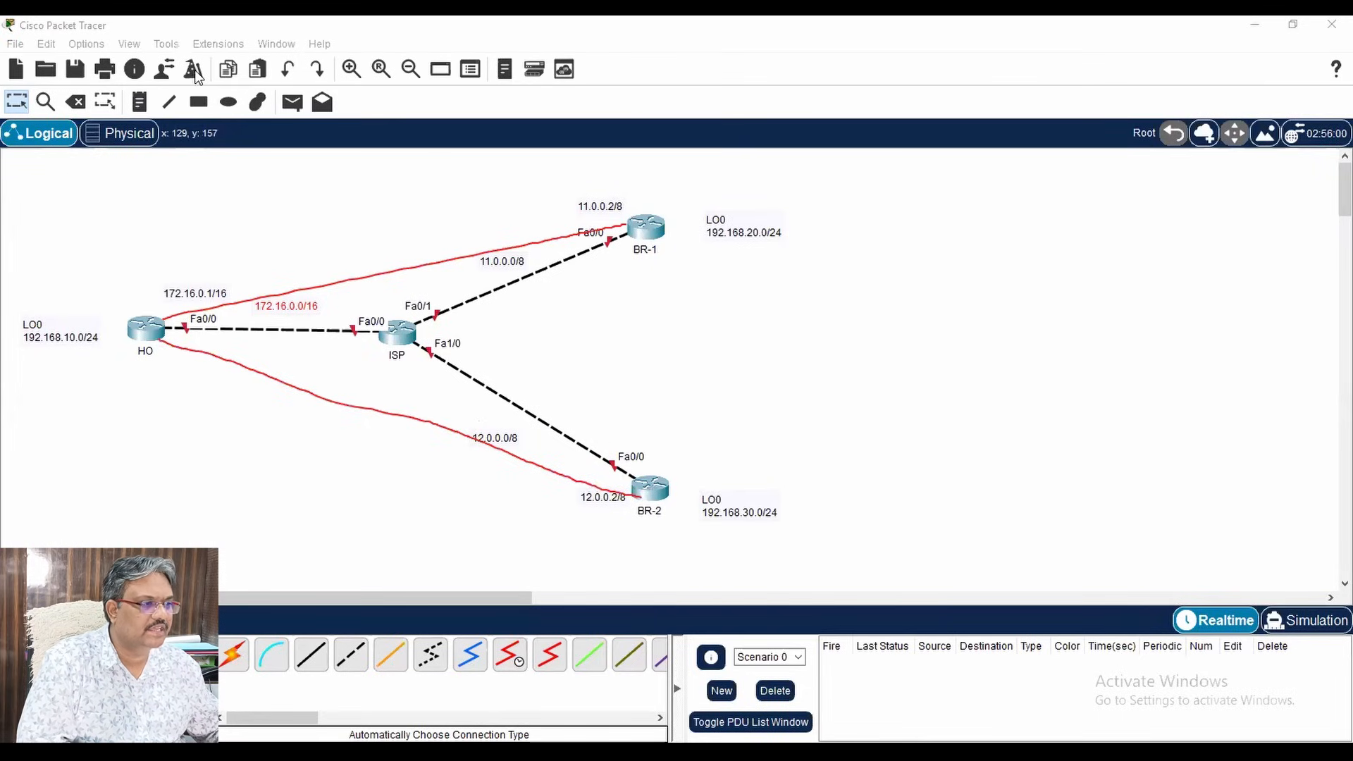
- Label the red line between HO and BR-1 with the network address 10.0.1.0/24
{"action": "left_click", "coordinate": [139, 102]}
{"action": "left_click", "coordinate": [372, 235]}
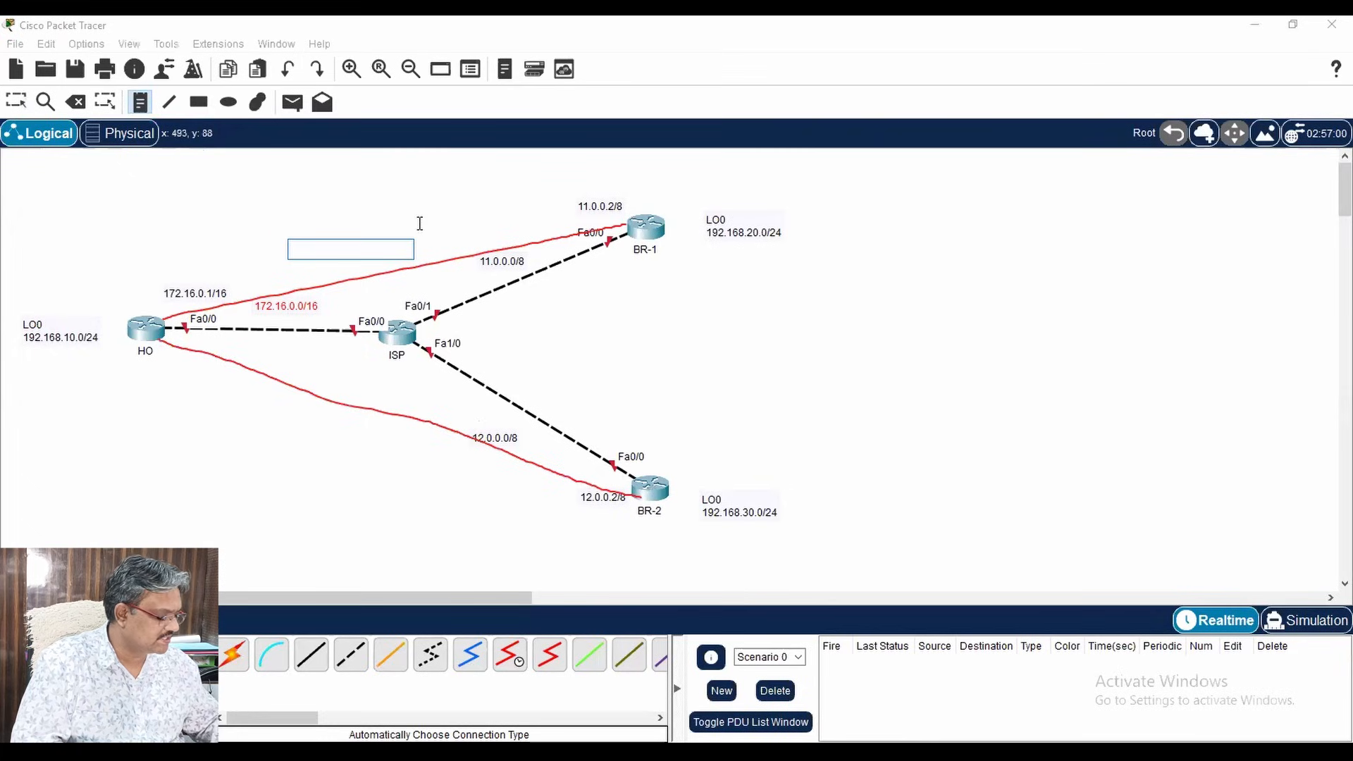
{"action": "type", "text": "10.0.0.0"}
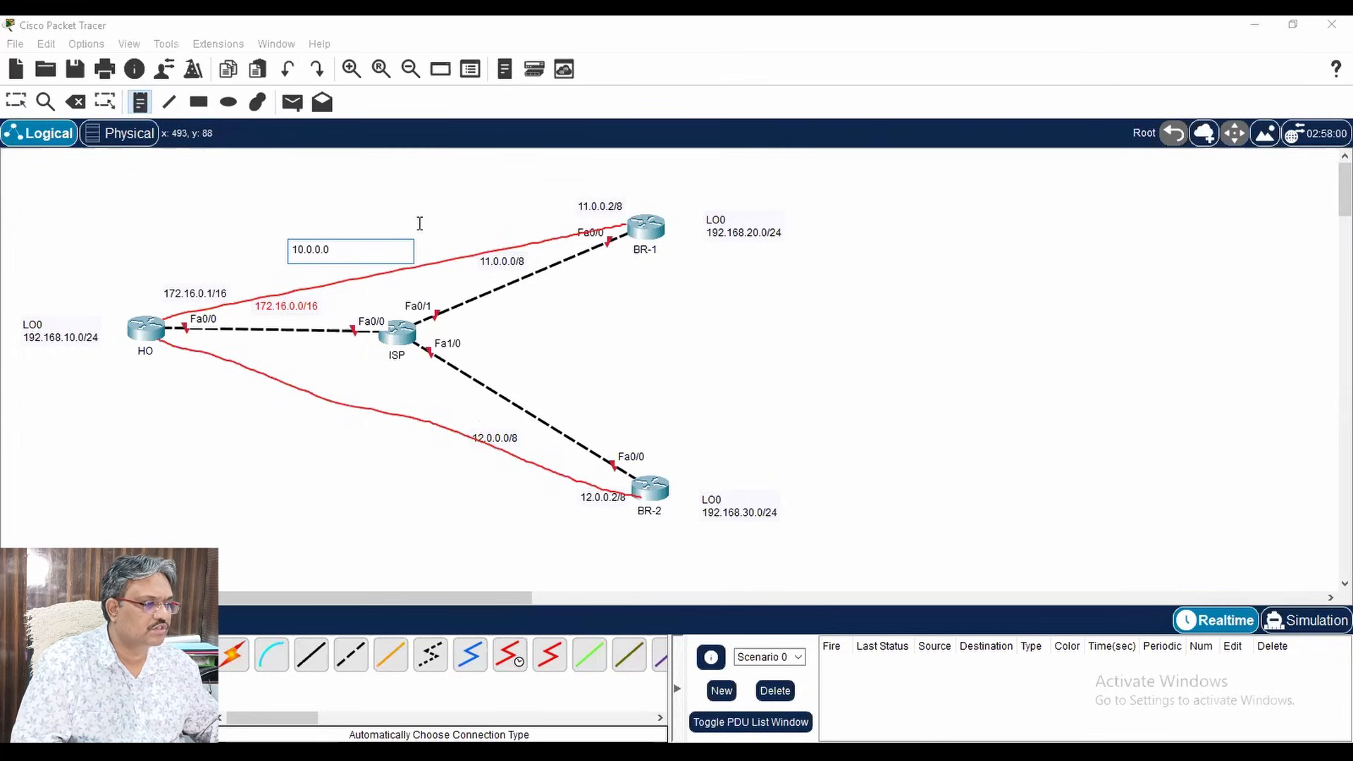
{"action": "type", "text": "/"}
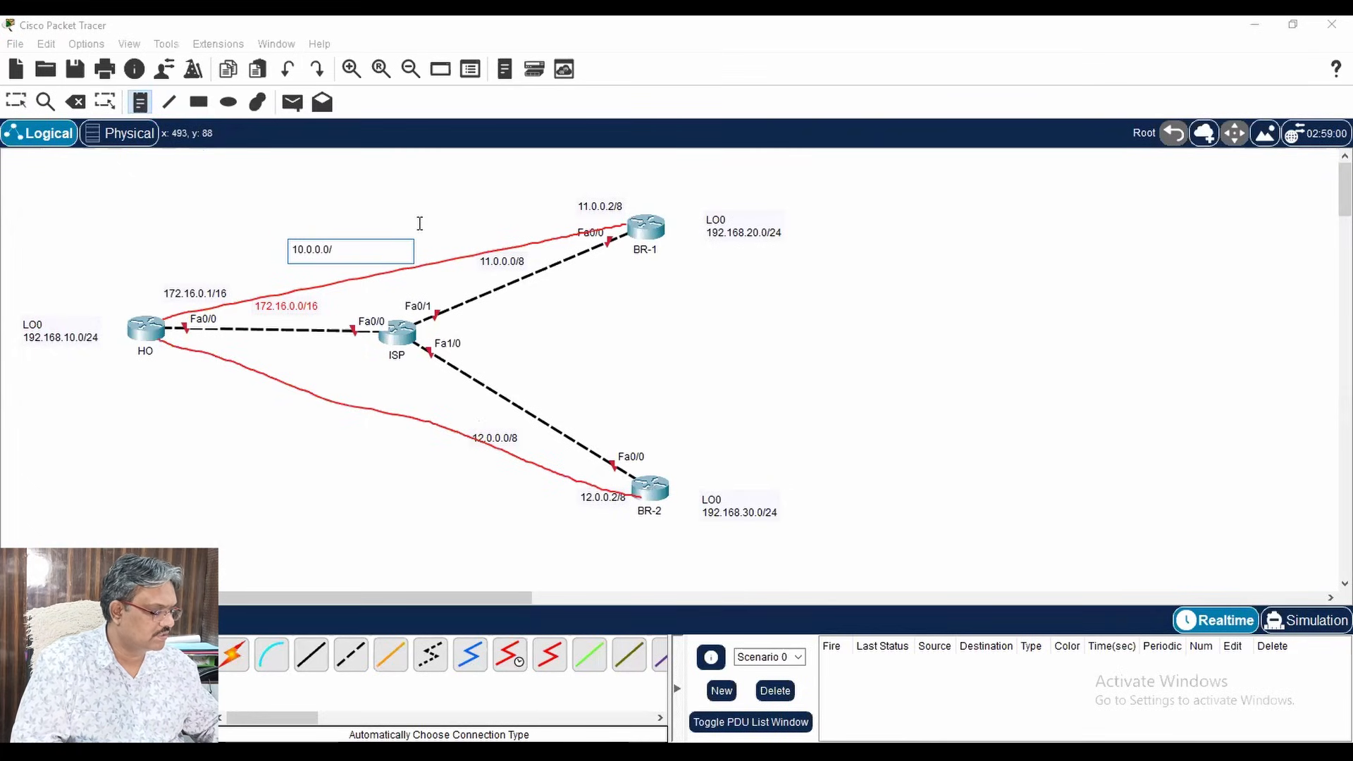
{"action": "key", "text": "BackSpace"}
{"action": "key", "text": "BackSpace"}
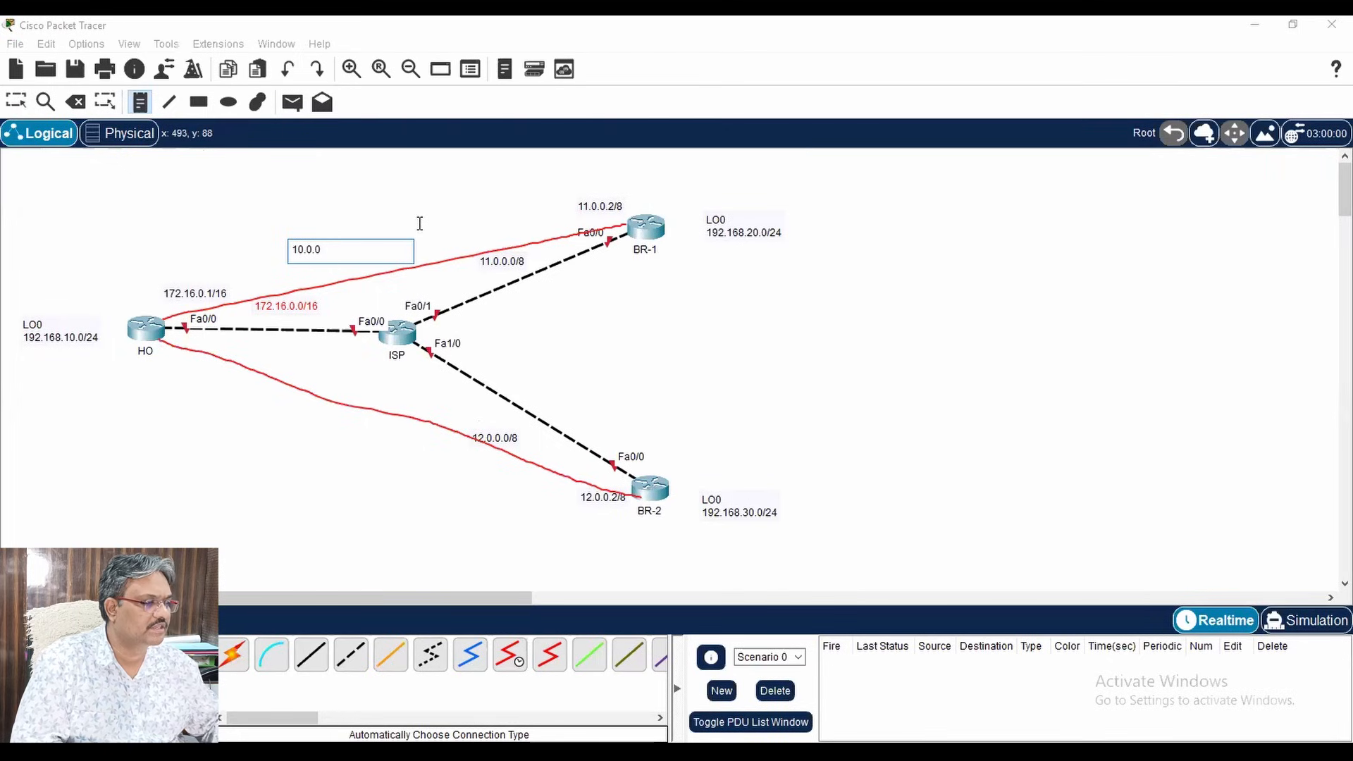
{"action": "key", "text": "BackSpace"}
{"action": "type", "text": "1.0/274"}
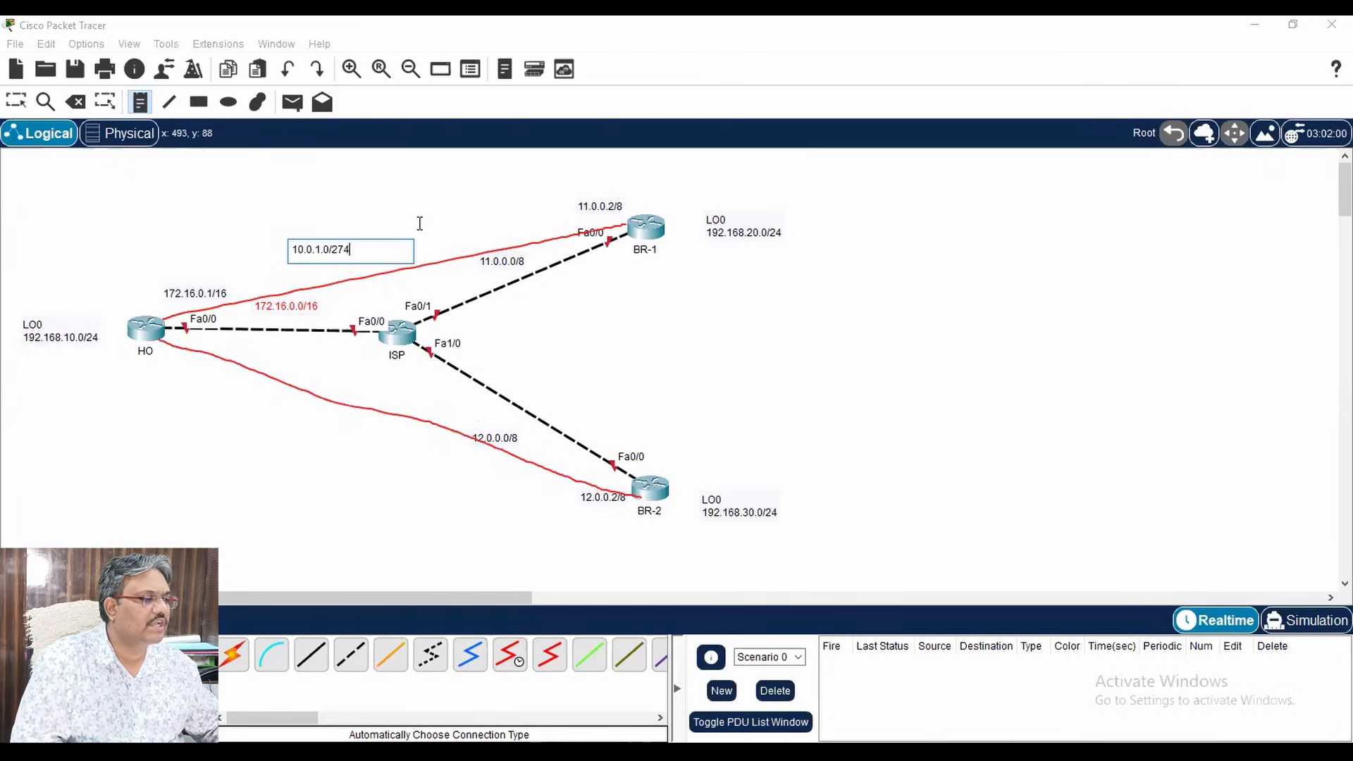
{"action": "key", "text": "BackSpace"}
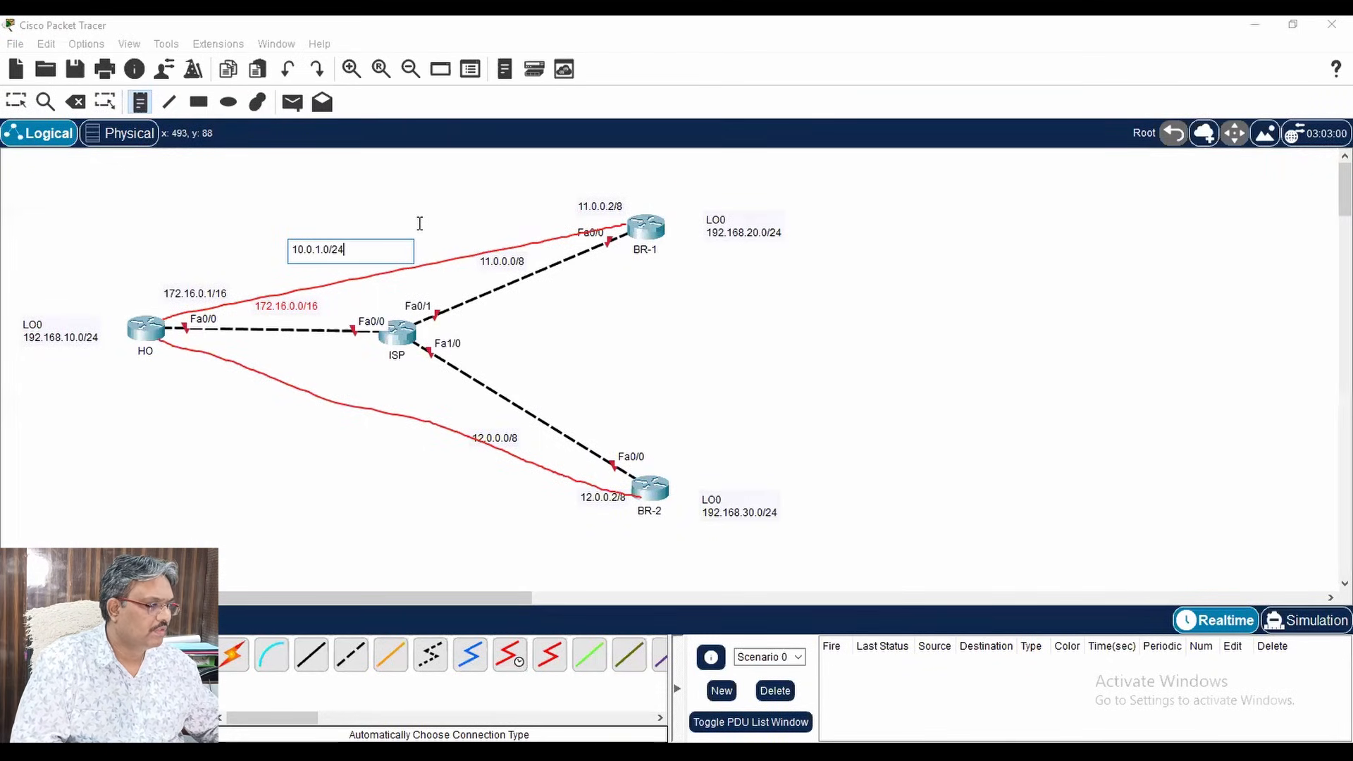
- Label the red line between HO and BR-2 with the network address 10.0.2.0/24
{"action": "left_click", "coordinate": [320, 417]}
{"action": "type", "text": "1"}
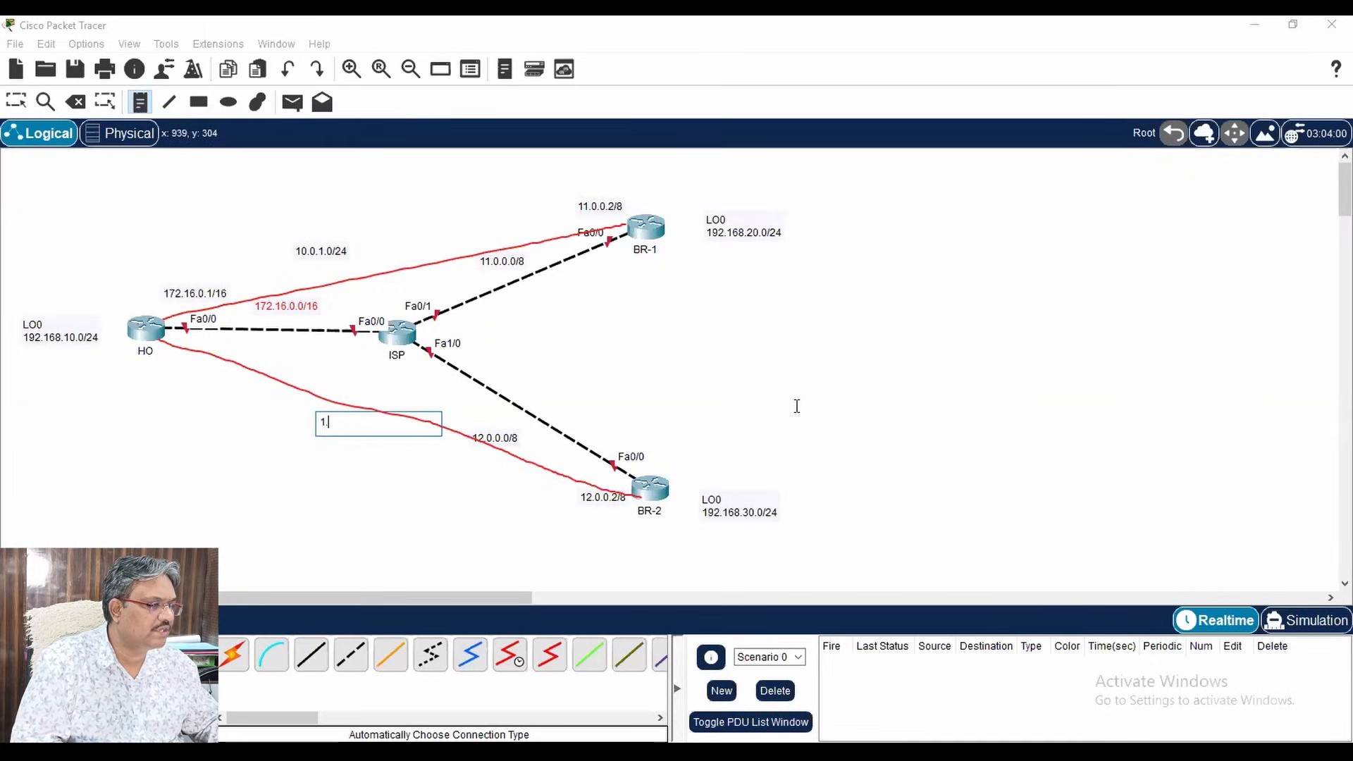
{"action": "type", "text": "0.0.2.0/24"}
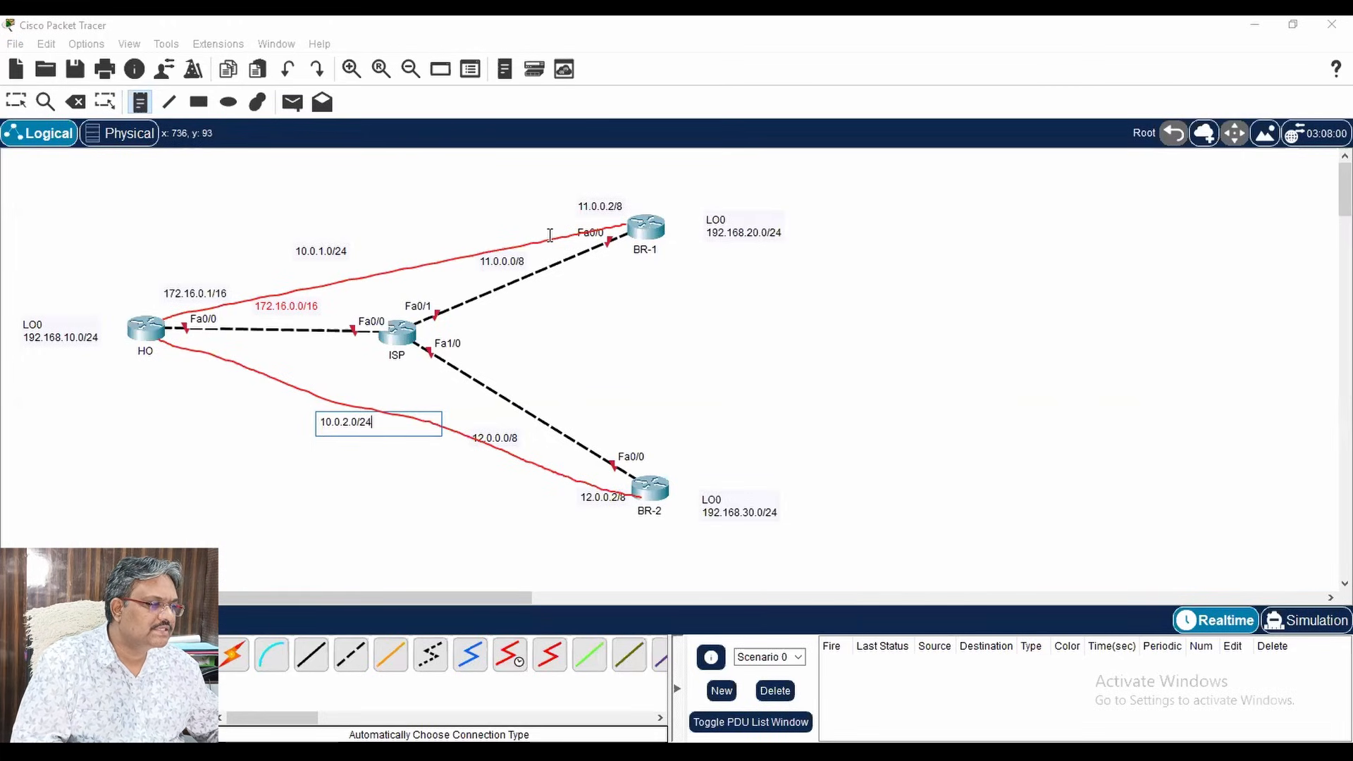
{"action": "left_click", "coordinate": [17, 102]}
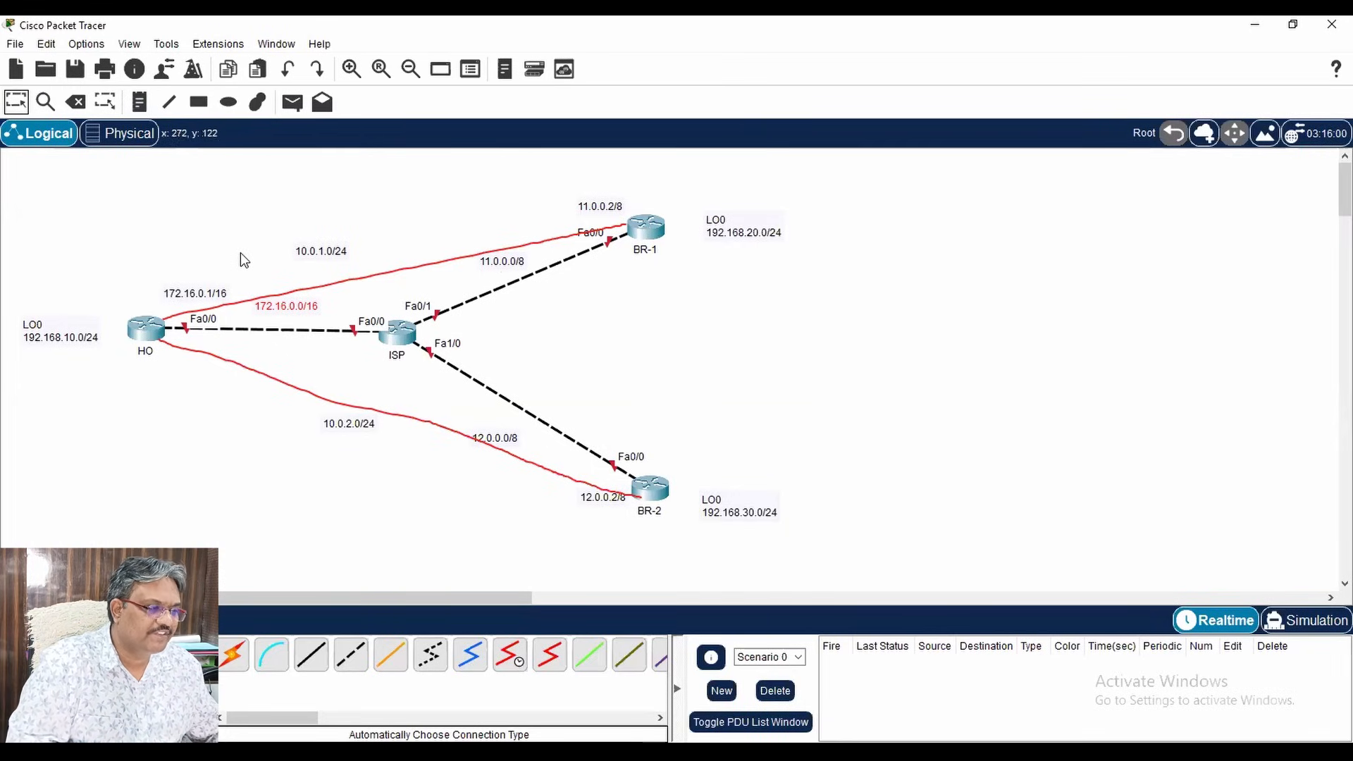
- Add a note reading OSPF - 500 in the empty area above the HO router
{"action": "left_click", "coordinate": [145, 100]}
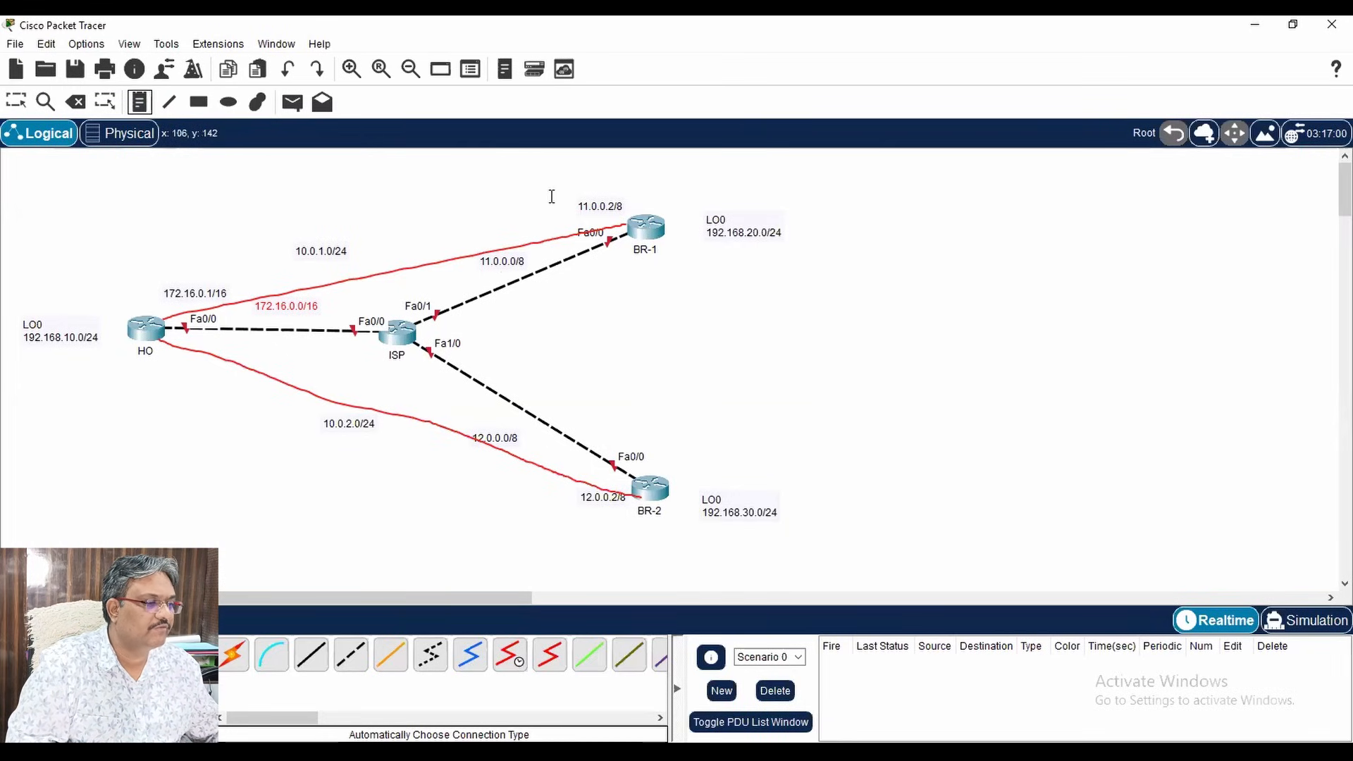
{"action": "left_click", "coordinate": [65, 185]}
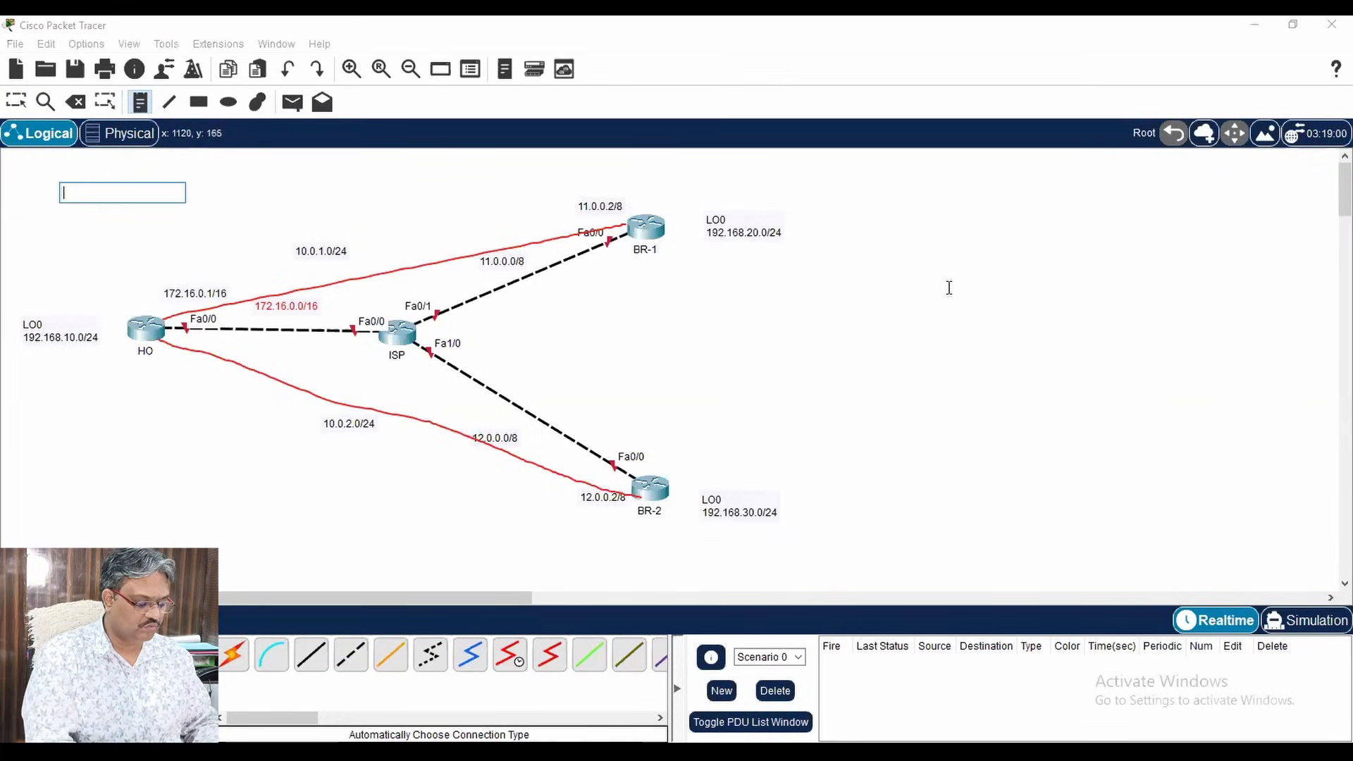
{"action": "type", "text": "OSPF"}
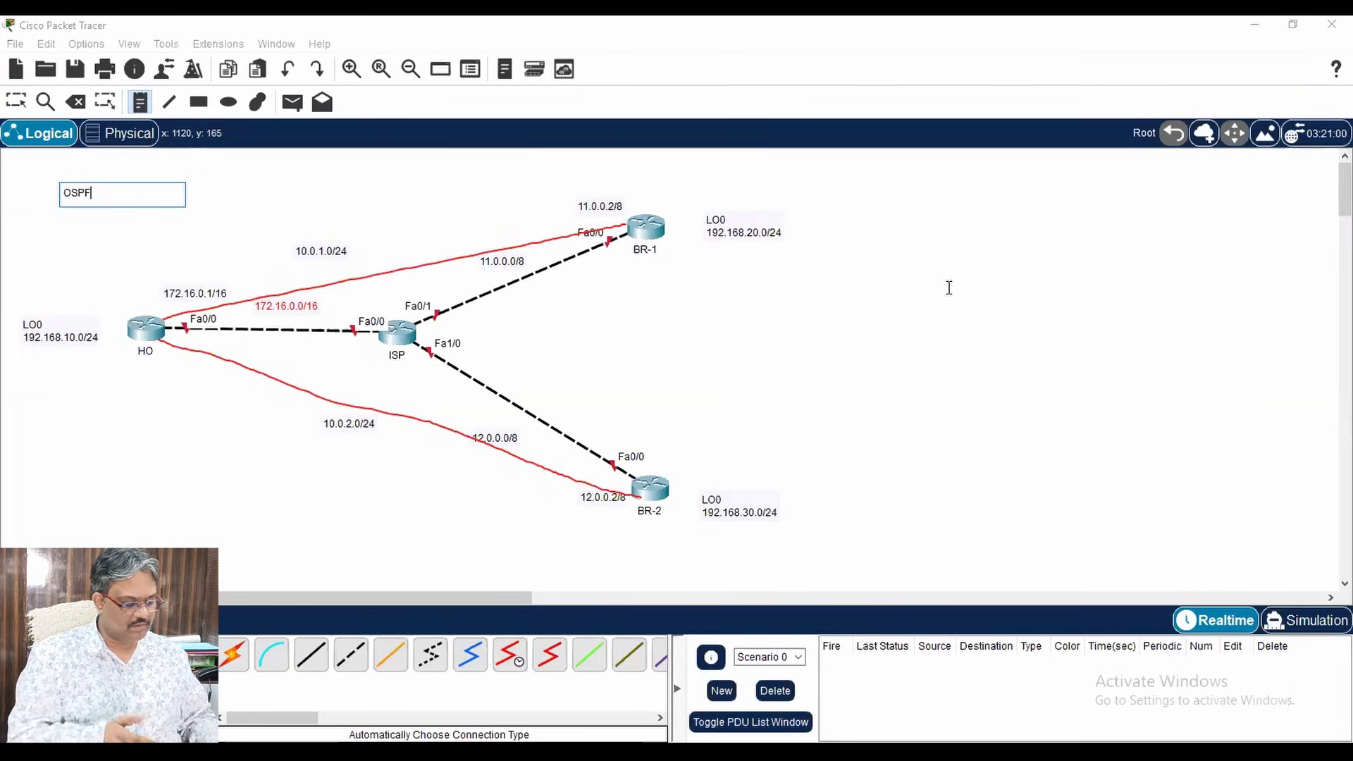
{"action": "type", "text": " - 500"}
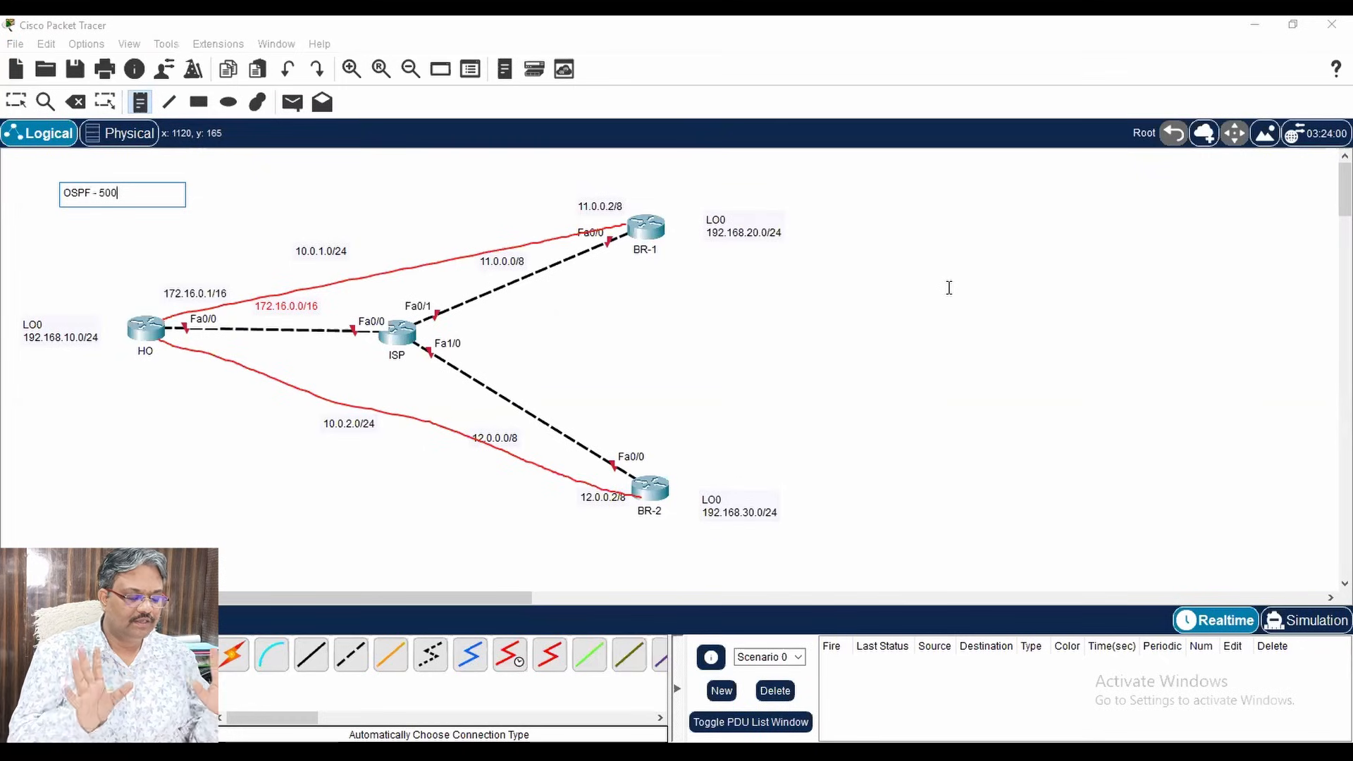
{"action": "left_click", "coordinate": [16, 101]}
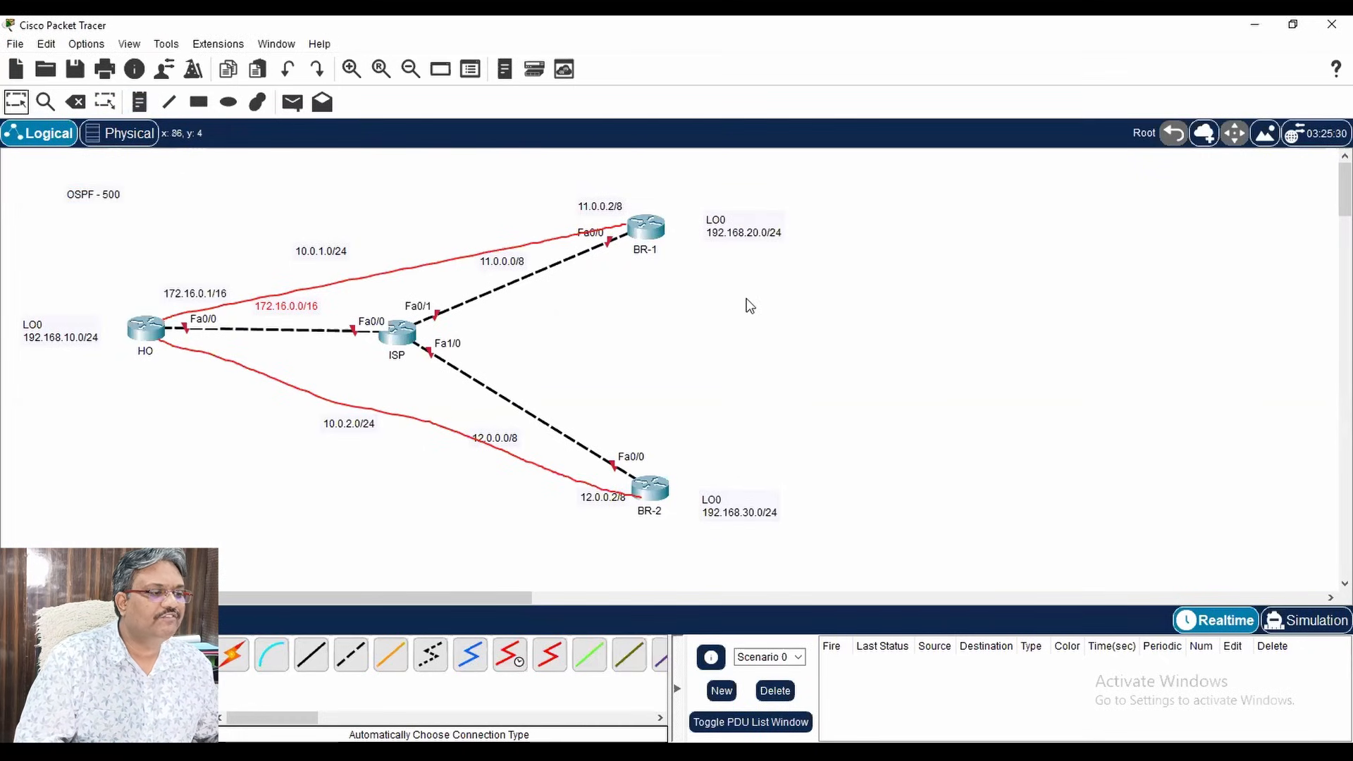
- Open the HO router's command line and decline the initial configuration dialog to reach the user prompt
{"action": "left_click", "coordinate": [154, 326]}
{"action": "left_click_drag", "start_coordinate": [676, 133], "coordinate": [949, 86]}
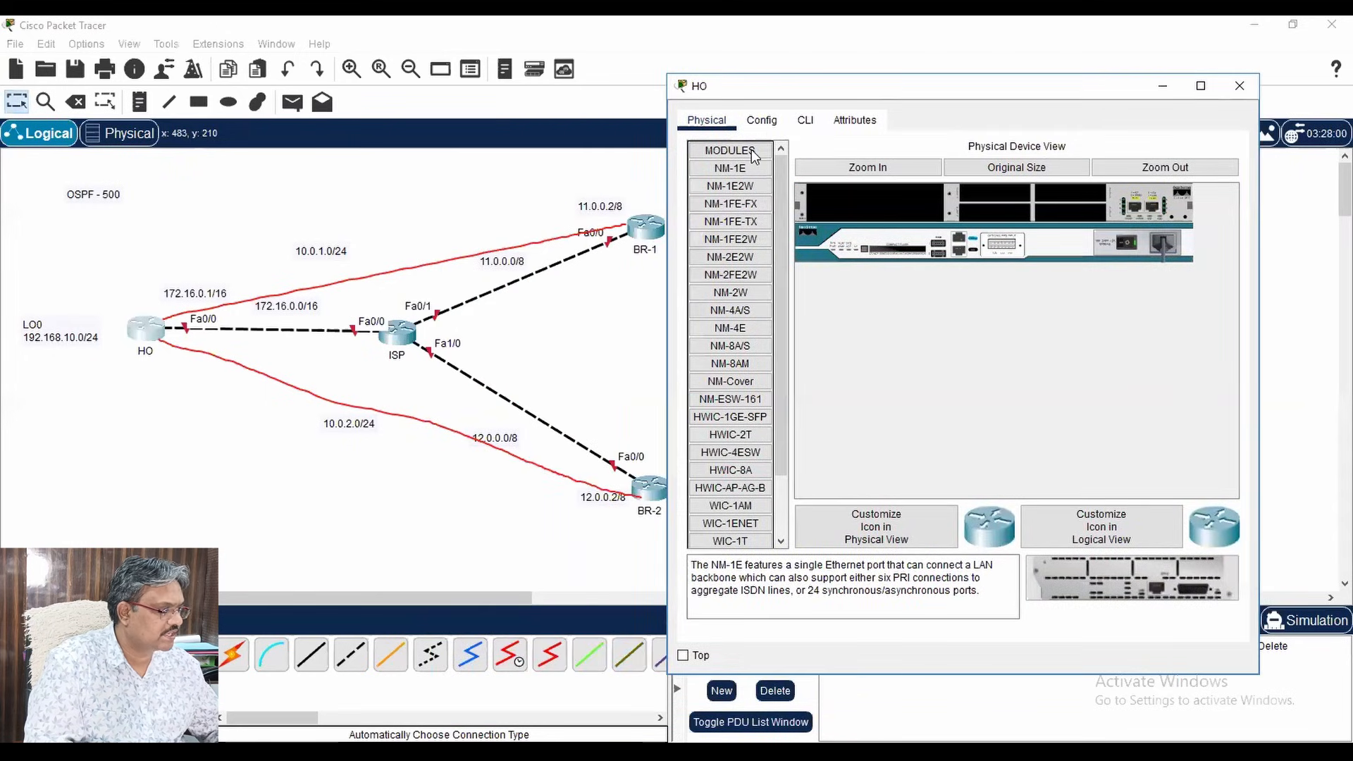
{"action": "left_click", "coordinate": [805, 120]}
{"action": "type", "text": "n"}
{"action": "key", "text": "Return"}
{"action": "key", "text": "Return"}
{"action": "key", "text": "Return"}
{"action": "key", "text": "Return"}
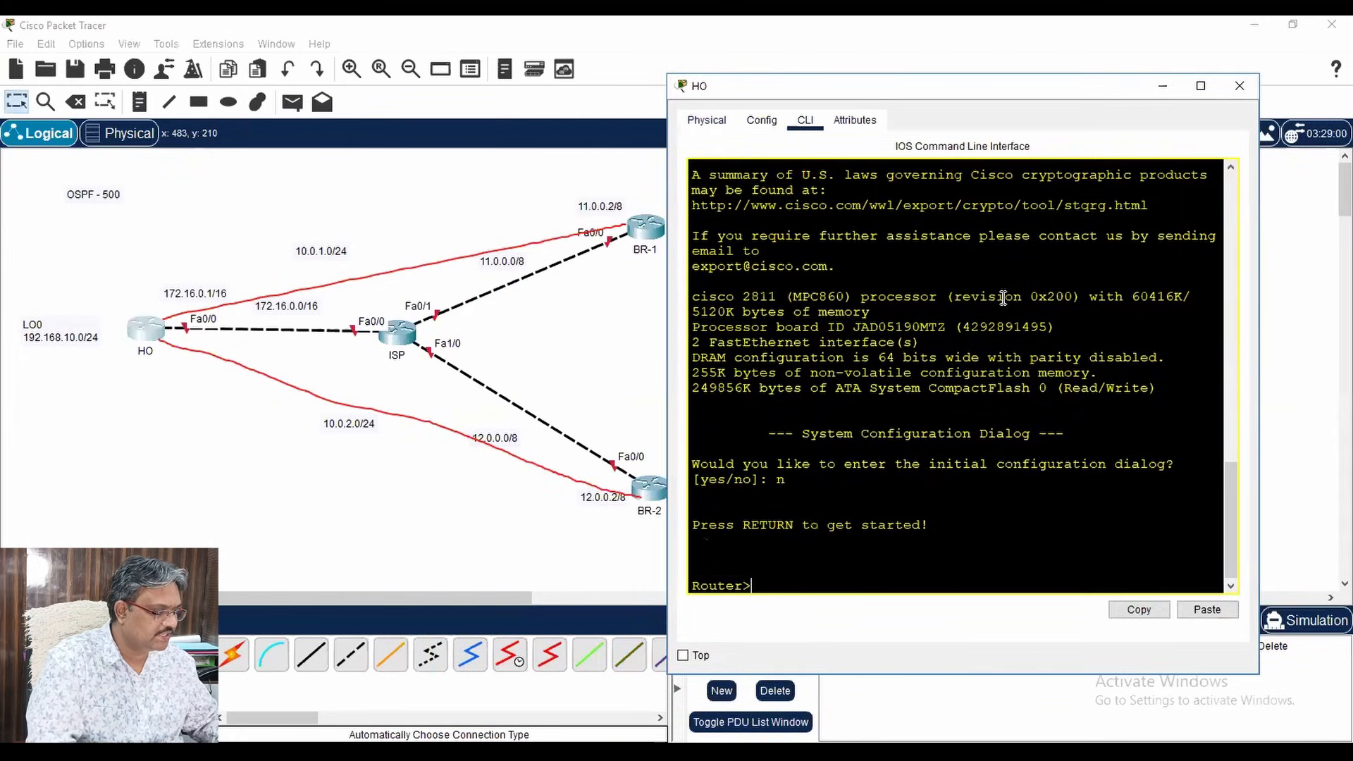
- Enter privileged mode with en and global configuration mode with conf t on the HO router
{"action": "type", "text": "n"}
{"action": "key", "text": "BackSpace"}
{"action": "type", "text": "en"}
{"action": "key", "text": "Return"}
{"action": "key", "text": "Return"}
{"action": "key", "text": "Return"}
{"action": "type", "text": "conf t"}
{"action": "key", "text": "Return"}
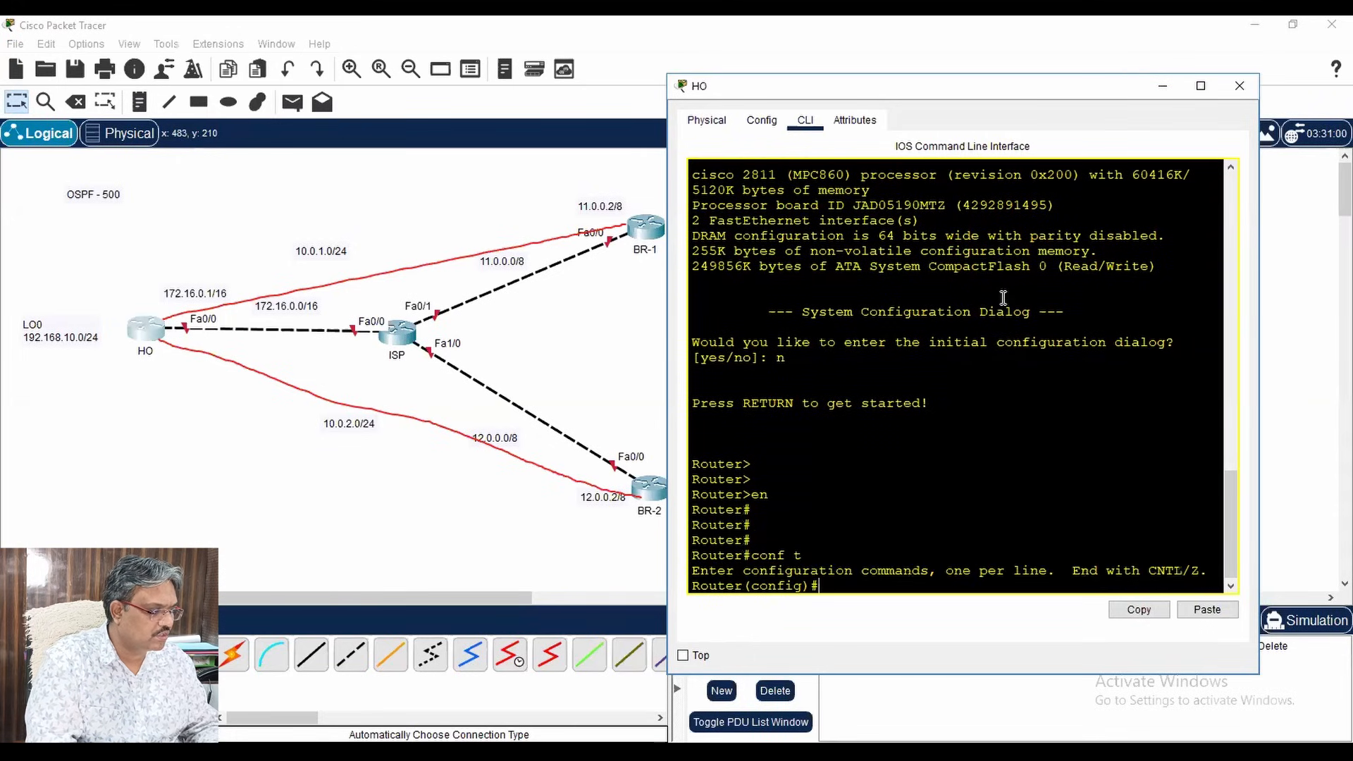
- Set the router's hostname to HO
{"action": "type", "text": "ho"}
{"action": "key", "text": "Tab"}
{"action": "type", "text": "R"}
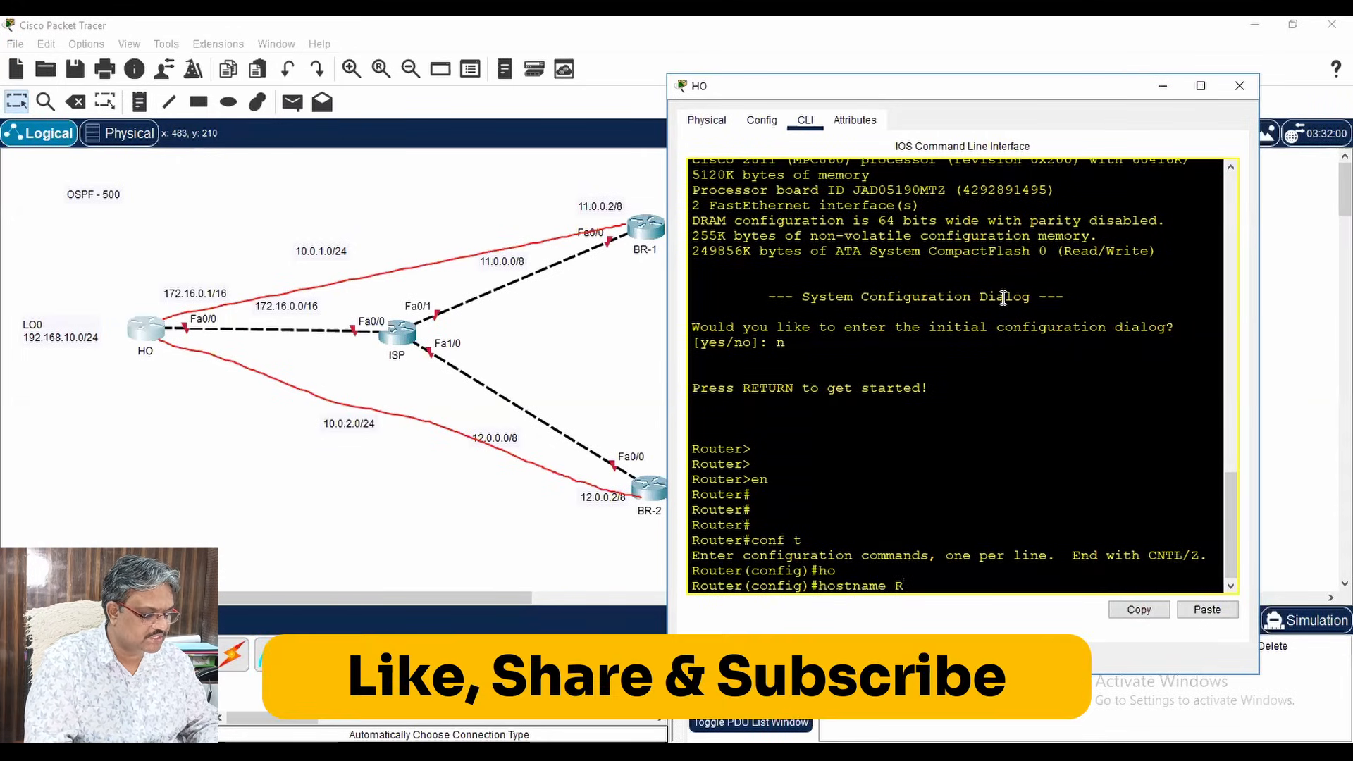
{"action": "key", "text": "BackSpace"}
{"action": "type", "text": "HO"}
{"action": "key", "text": "Return"}
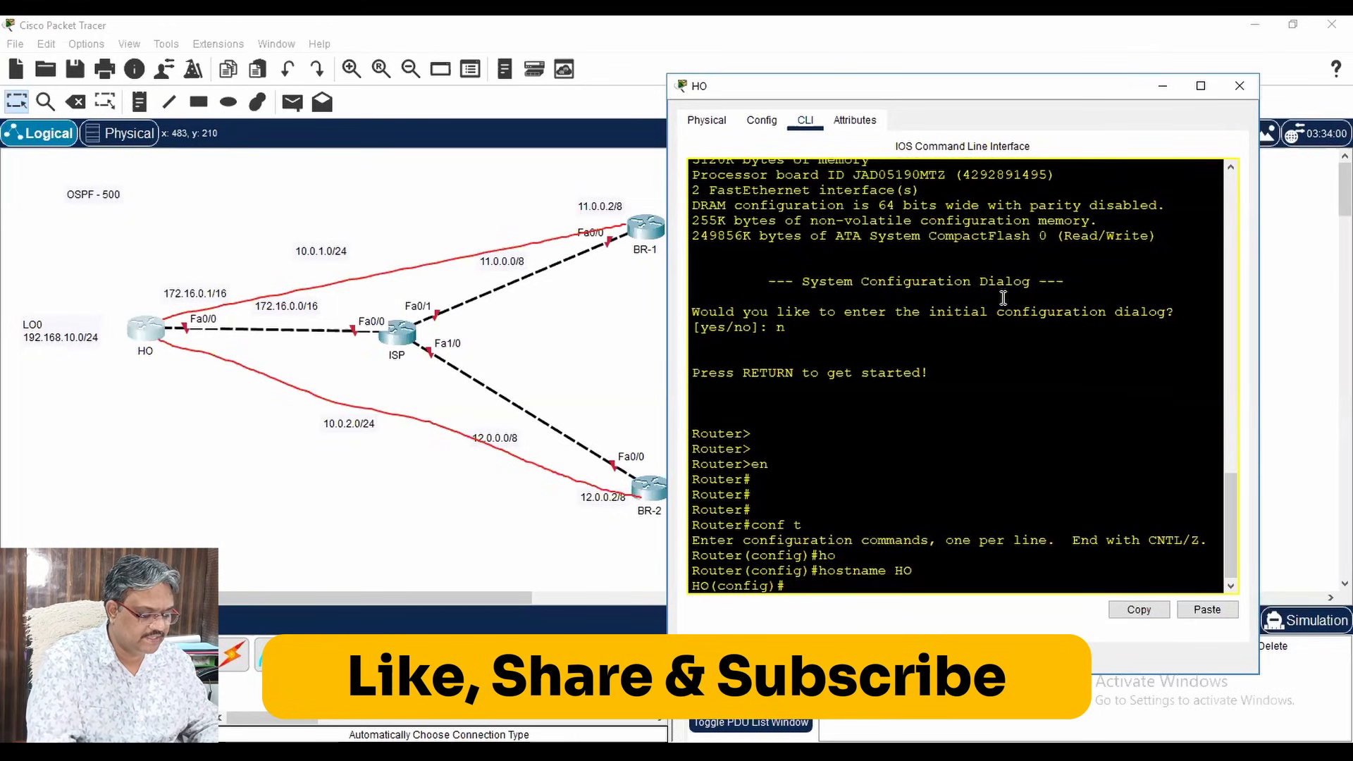
- Assign IP address 172.16.0.1 with mask 255.255.0.0 to interface f0/0 on the HO router
{"action": "type", "text": "int f0/0"}
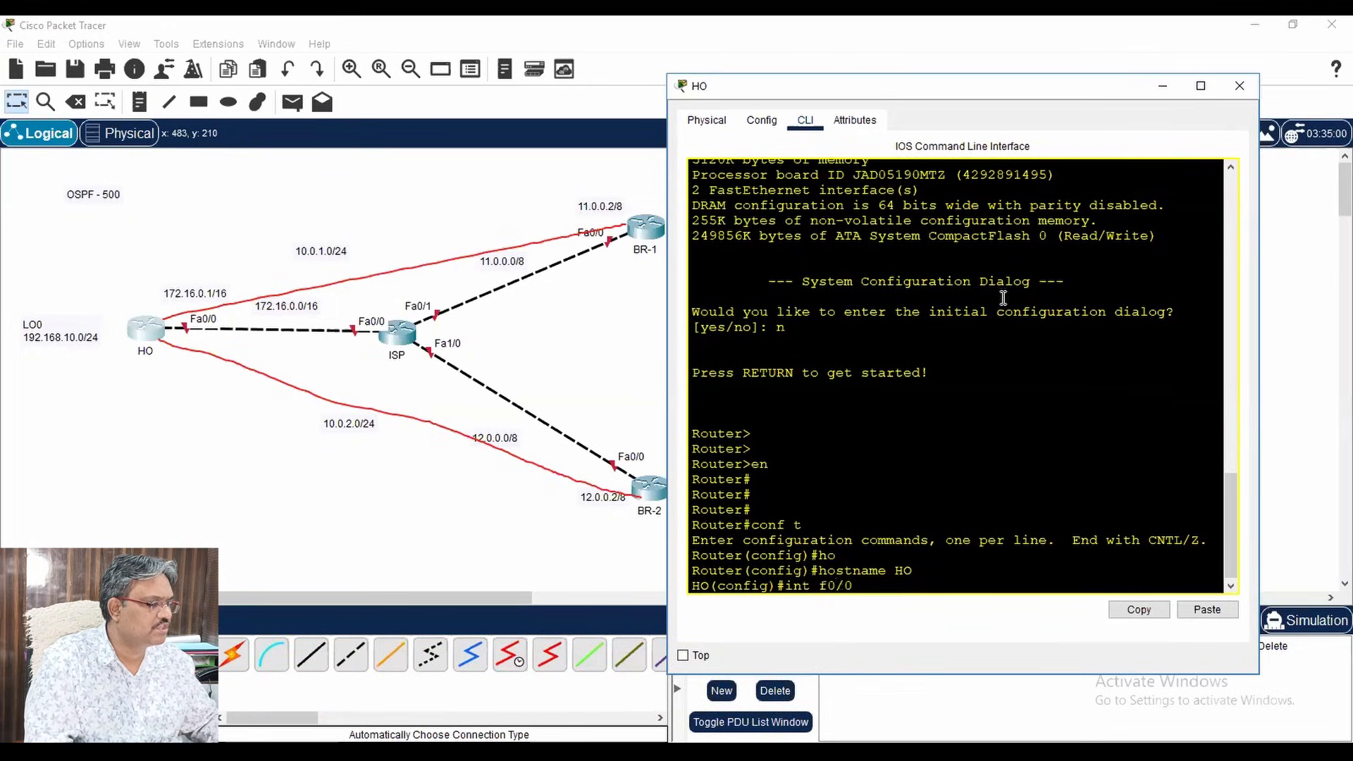
{"action": "key", "text": "Return"}
{"action": "type", "text": "ip ad"}
{"action": "key", "text": "Tab"}
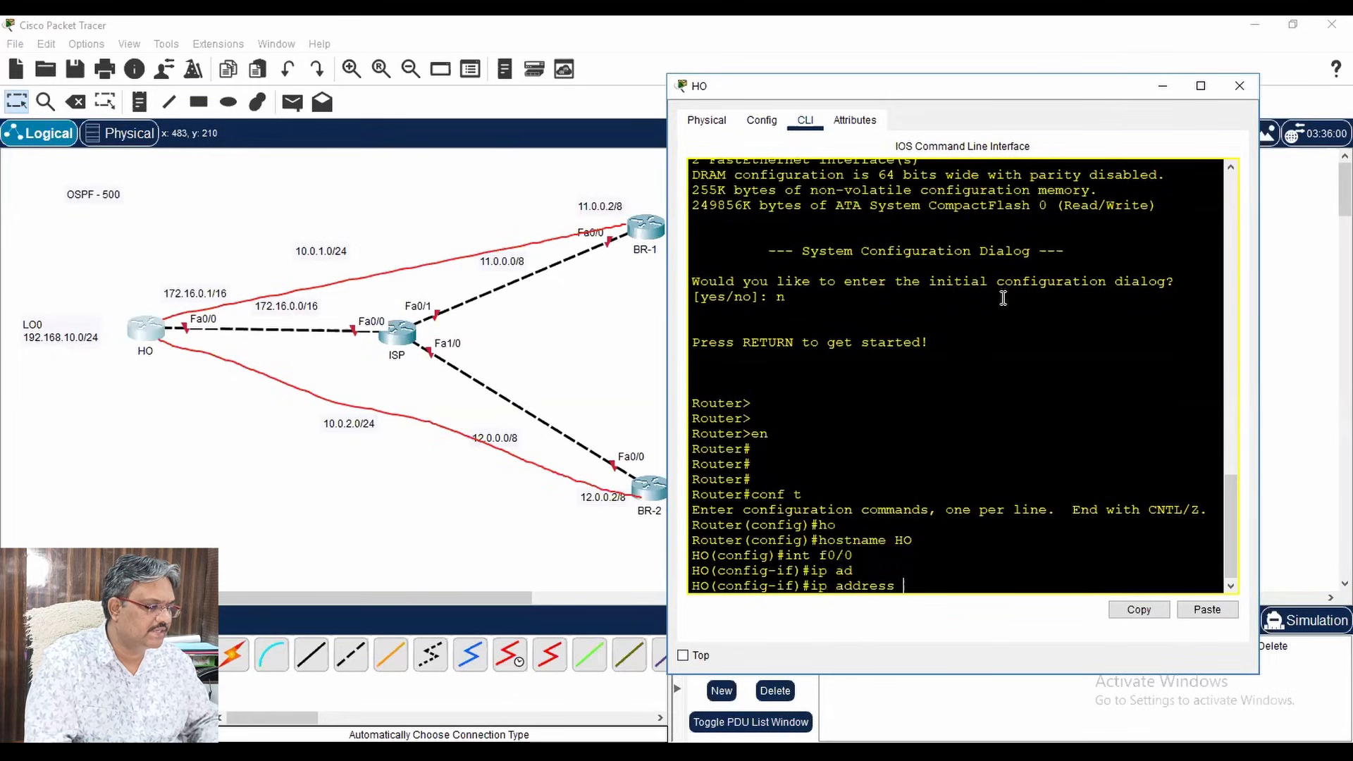
{"action": "type", "text": "172.16"}
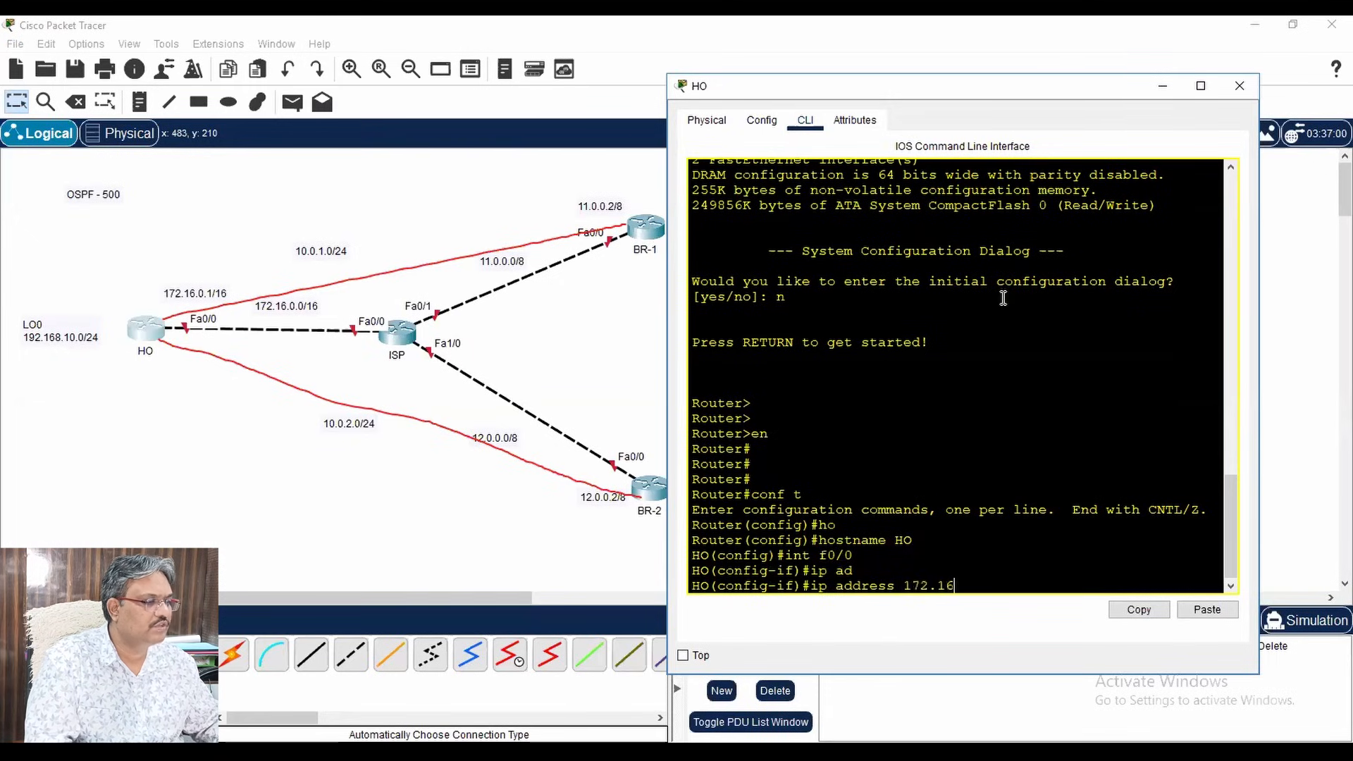
{"action": "type", "text": ".0.1 255.255.0.0"}
{"action": "key", "text": "Return"}
- Enable HO's f0/0 interface with no shutdown and return to global configuration mode
{"action": "type", "text": "no sh"}
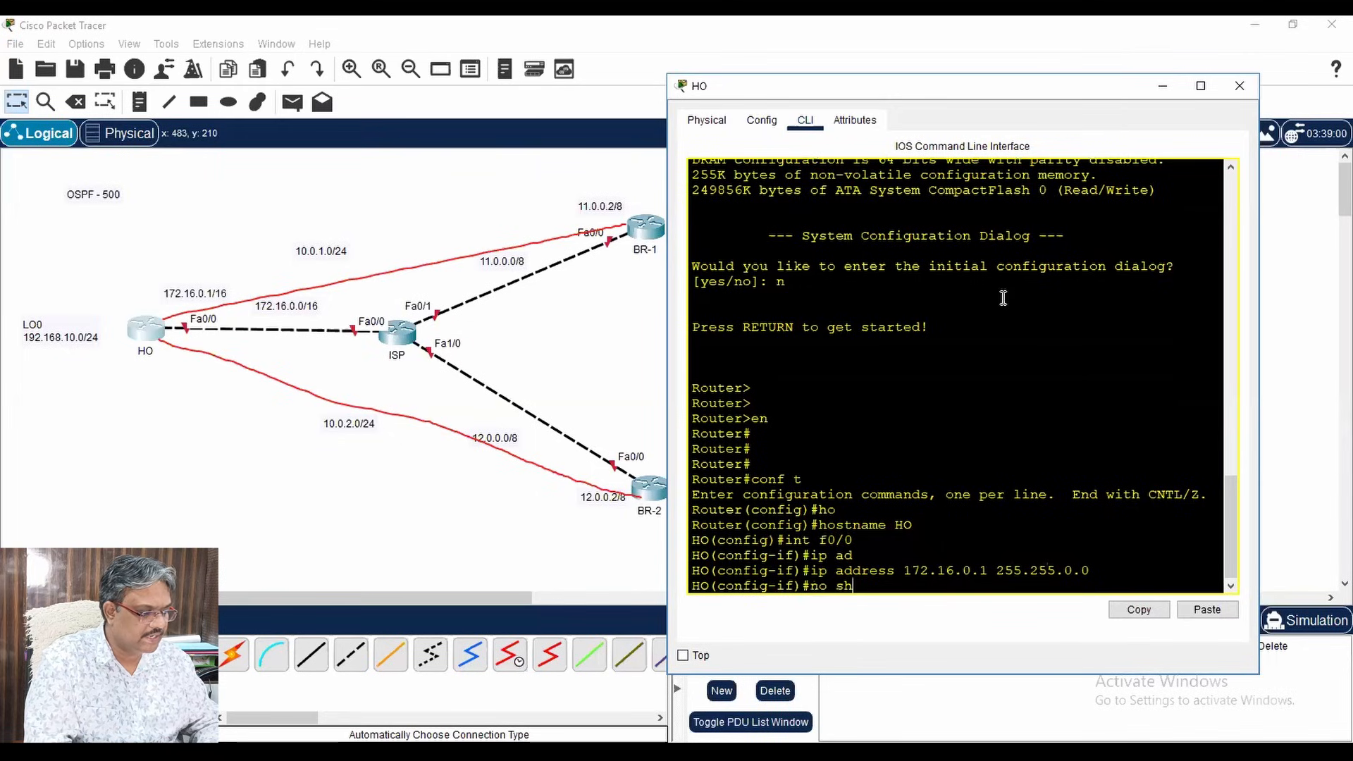
{"action": "key", "text": "Tab"}
{"action": "key", "text": "Return"}
{"action": "key", "text": "Return"}
{"action": "key", "text": "Return"}
{"action": "type", "text": "exit"}
{"action": "key", "text": "Return"}
{"action": "key", "text": "Return"}
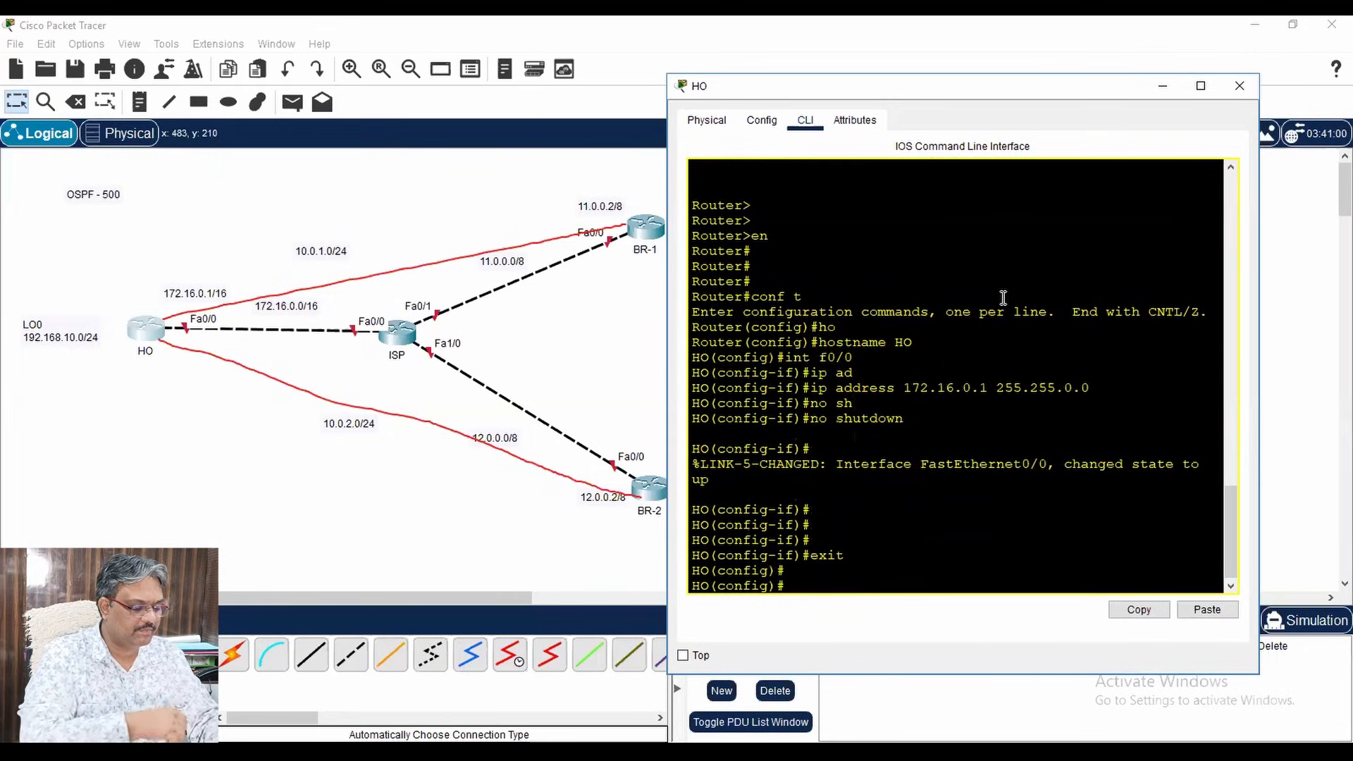
- Create loopback interface lo0 on HO with IP address 192.168.10.1 and mask 255.255.255.0
{"action": "type", "text": "int lo0"}
{"action": "key", "text": "Return"}
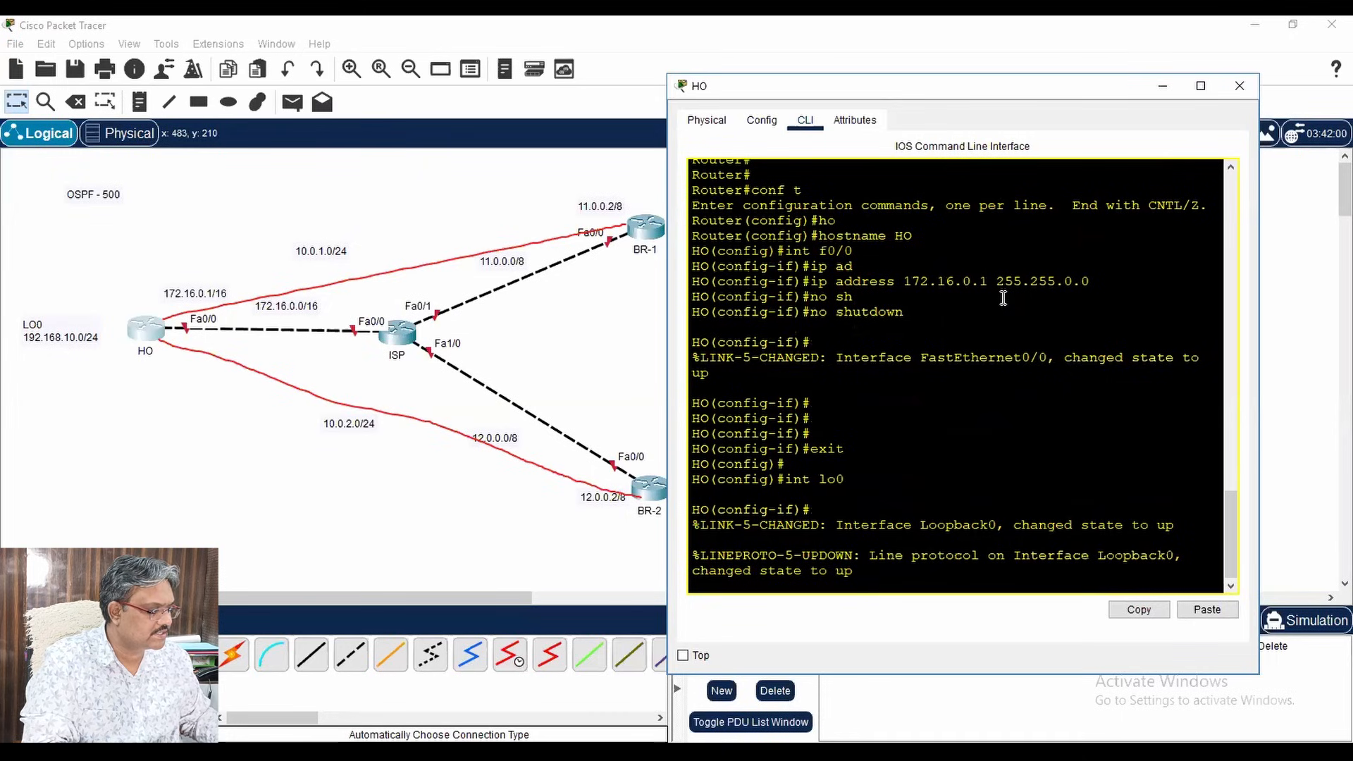
{"action": "type", "text": "ip add"}
{"action": "key", "text": "Tab"}
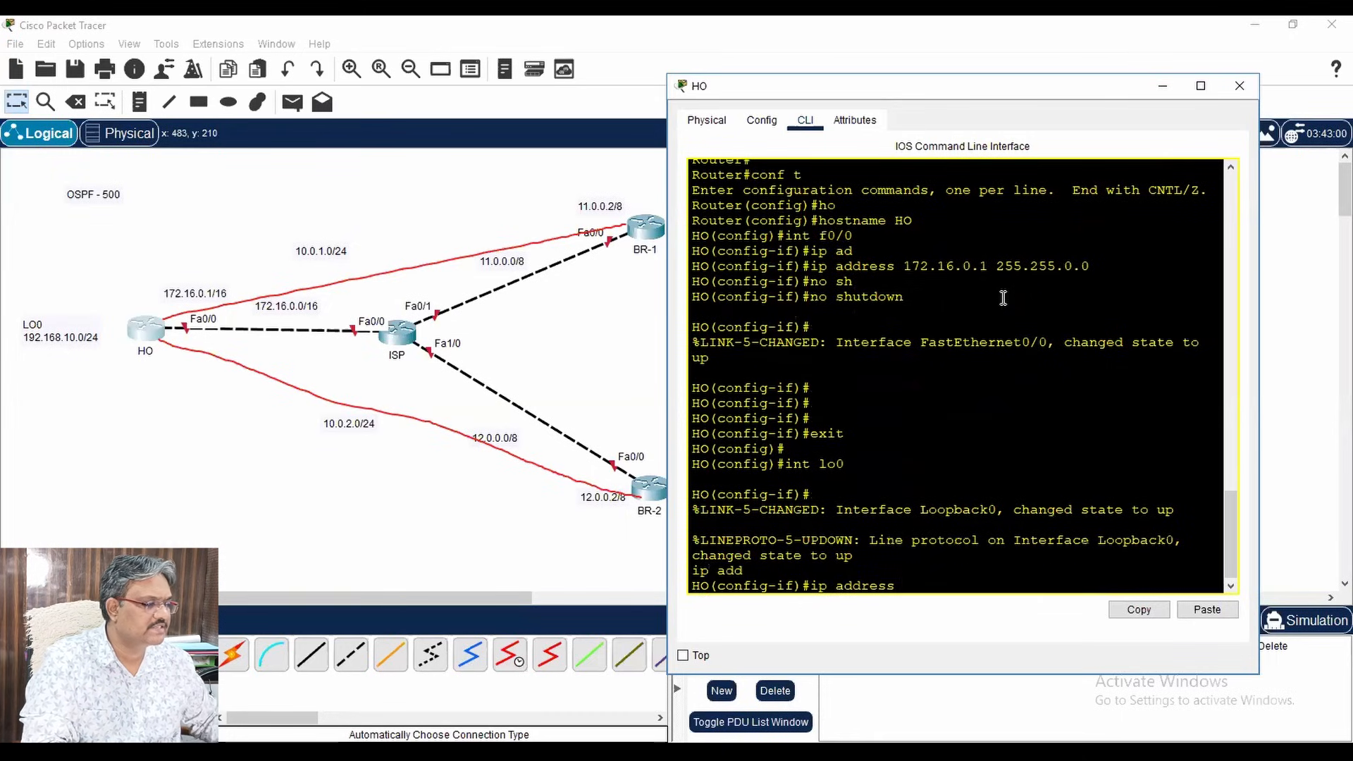
{"action": "type", "text": "192.168.10.1 255.255."}
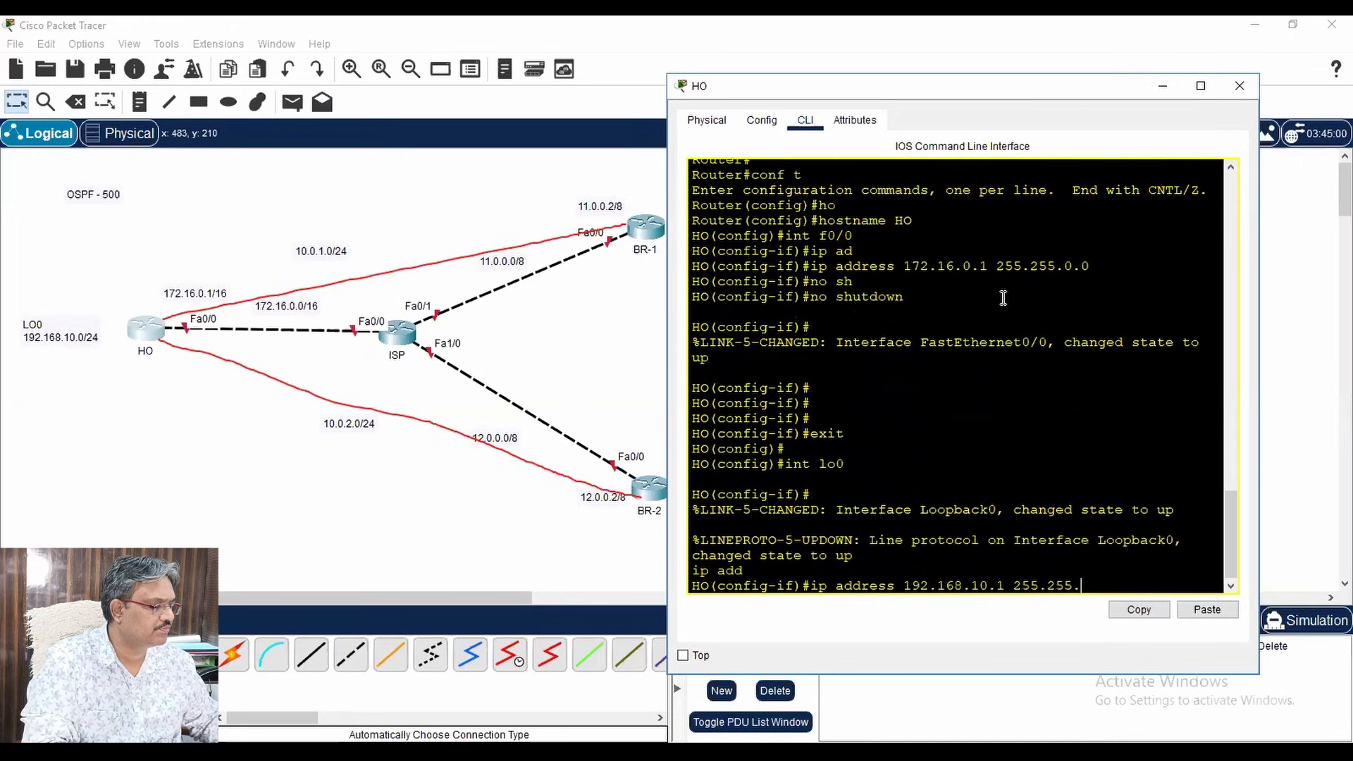
{"action": "type", "text": "255.0"}
{"action": "key", "text": "Return"}
- Issue no shutdown on HO's lo0, return to global configuration mode and close the HO router's window
{"action": "type", "text": "nfig-if)#n"}
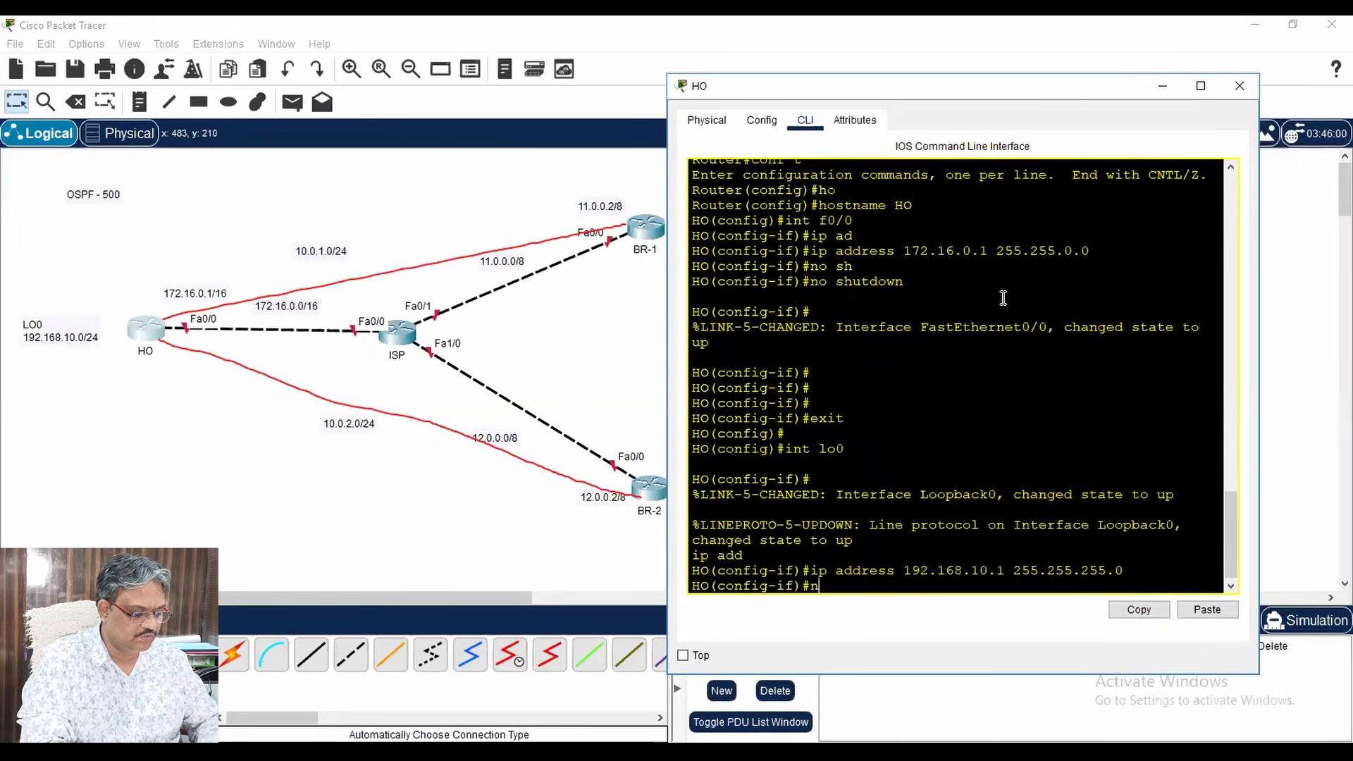
{"action": "type", "text": "o sh"}
{"action": "key", "text": "Tab"}
{"action": "key", "text": "Return"}
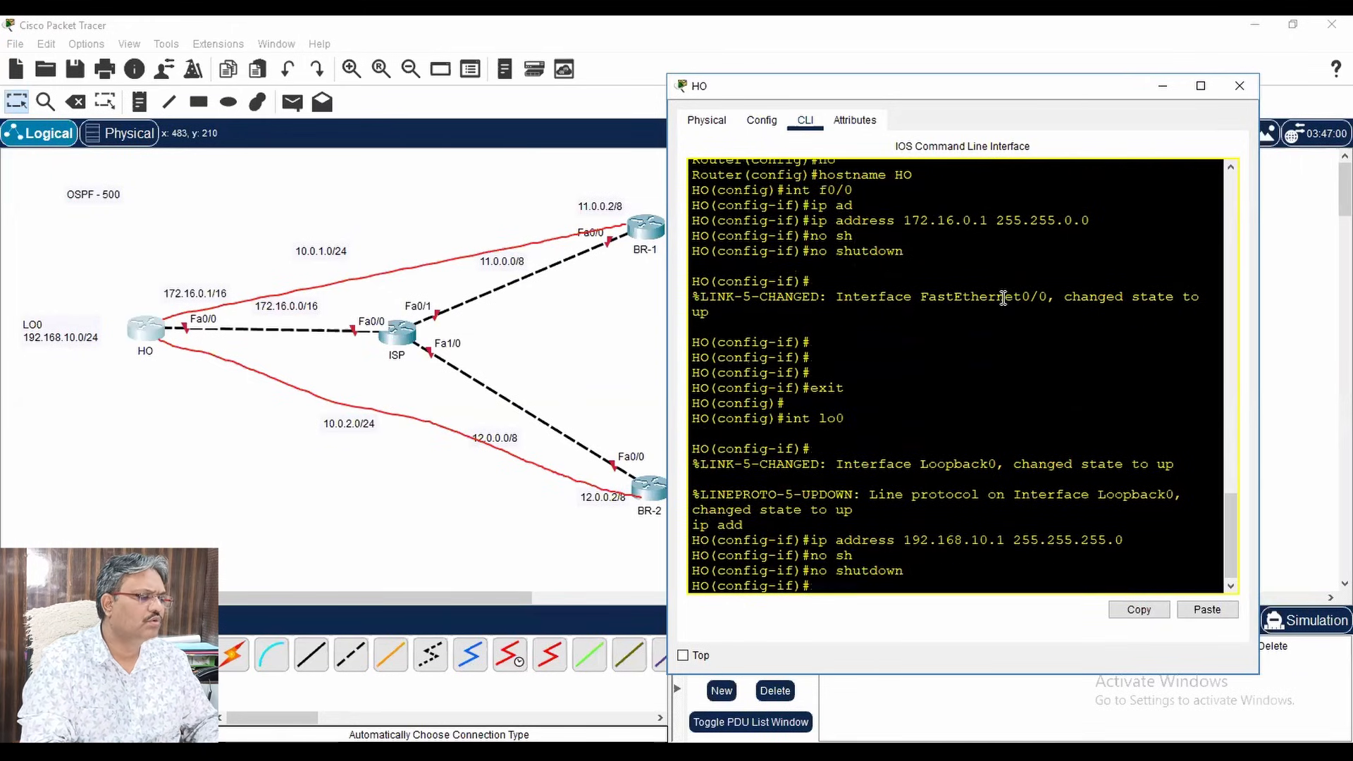
{"action": "key", "text": "Return"}
{"action": "type", "text": "exit"}
{"action": "key", "text": "Return"}
{"action": "key", "text": "Return"}
{"action": "key", "text": "Return"}
{"action": "key", "text": "Return"}
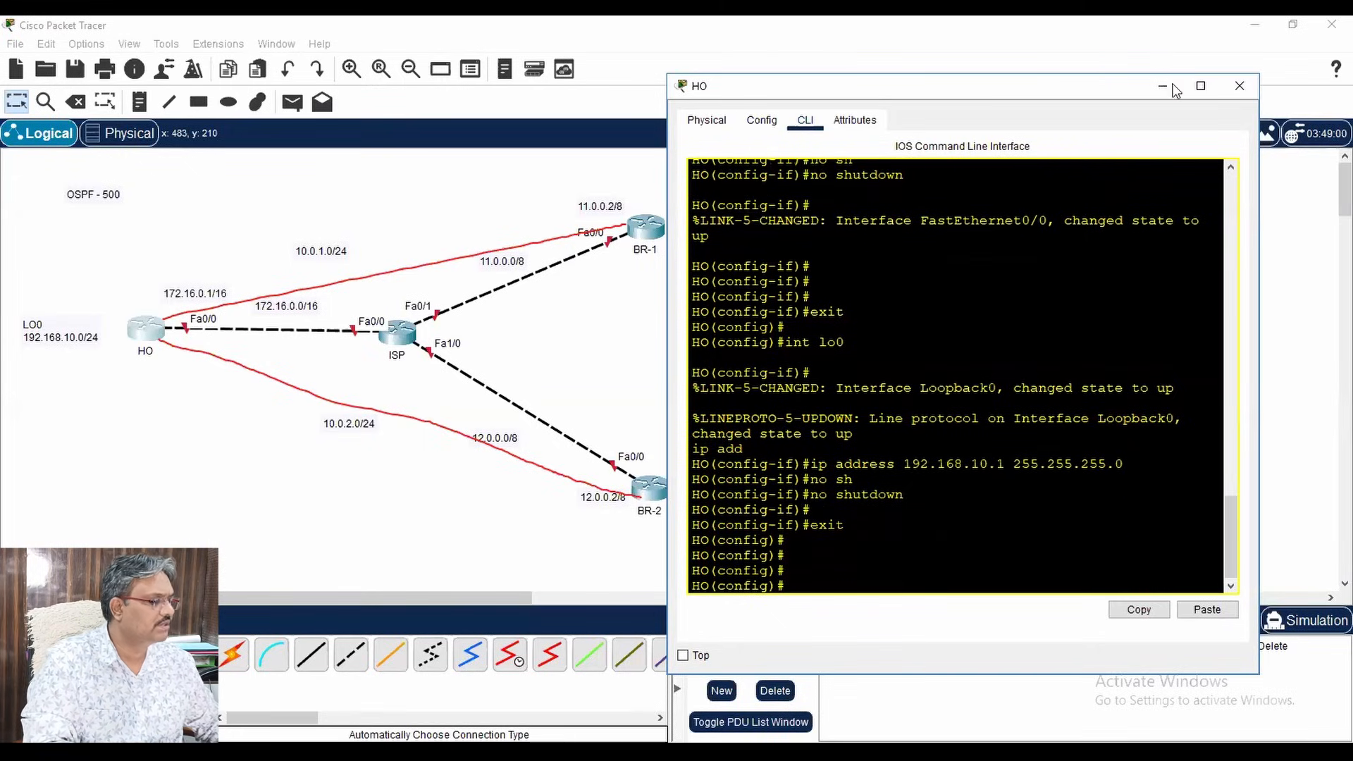
{"action": "left_click", "coordinate": [1240, 86]}
- Move the 192.168.20.0/24 loopback note just below BR-1 and the 192.168.30.0/24 loopback note just above BR-2
{"action": "left_click", "coordinate": [647, 239]}
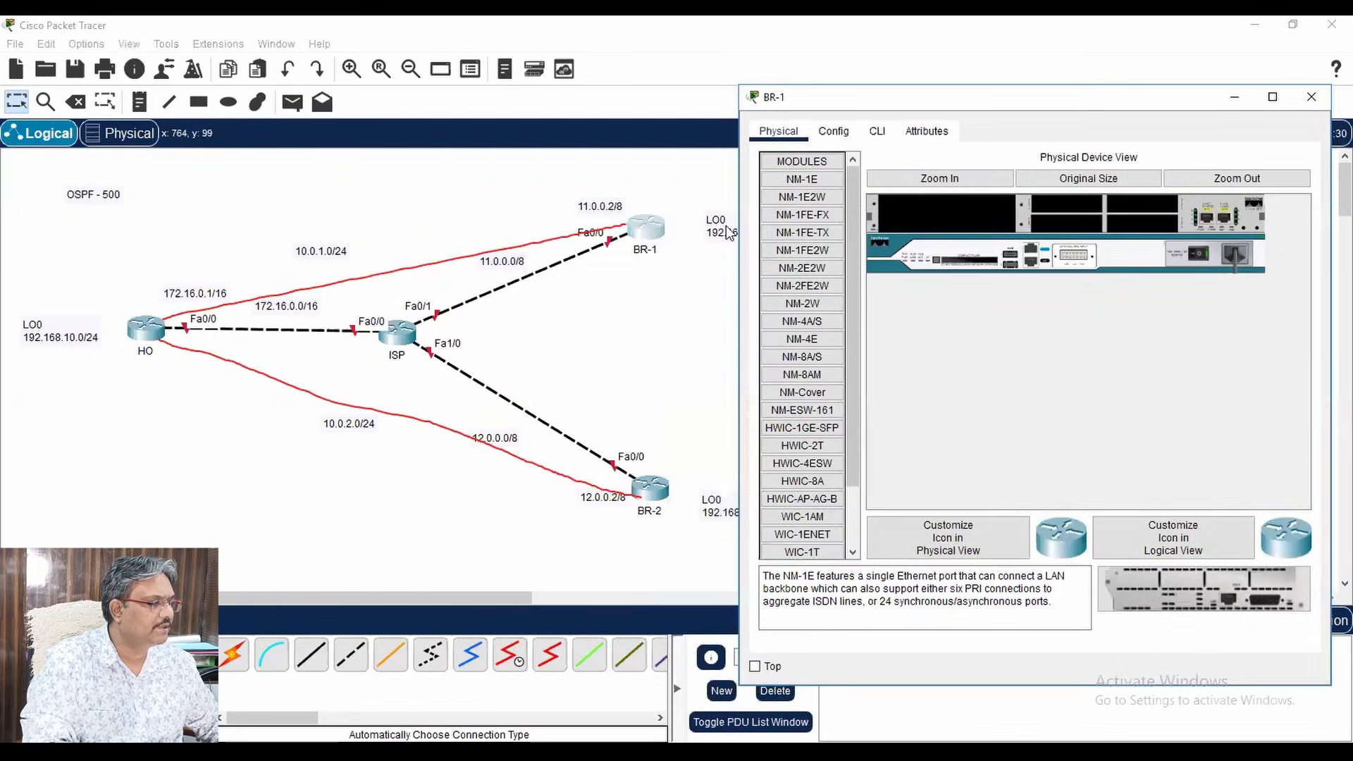
{"action": "left_click", "coordinate": [644, 292]}
{"action": "left_click_drag", "start_coordinate": [722, 510], "coordinate": [620, 430]}
- Open the BR-1 router's command line and decline the initial configuration dialog to reach the user prompt
{"action": "left_click", "coordinate": [647, 233]}
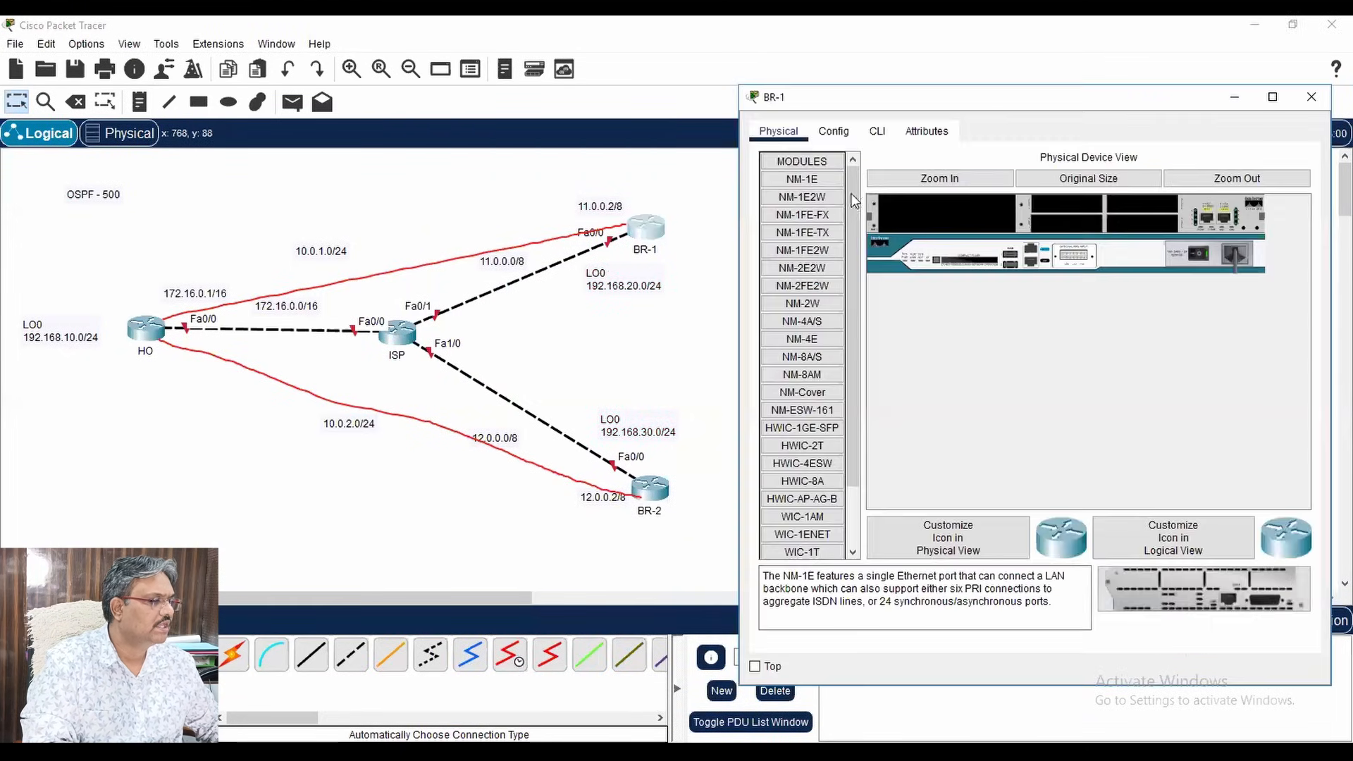
{"action": "left_click", "coordinate": [878, 131]}
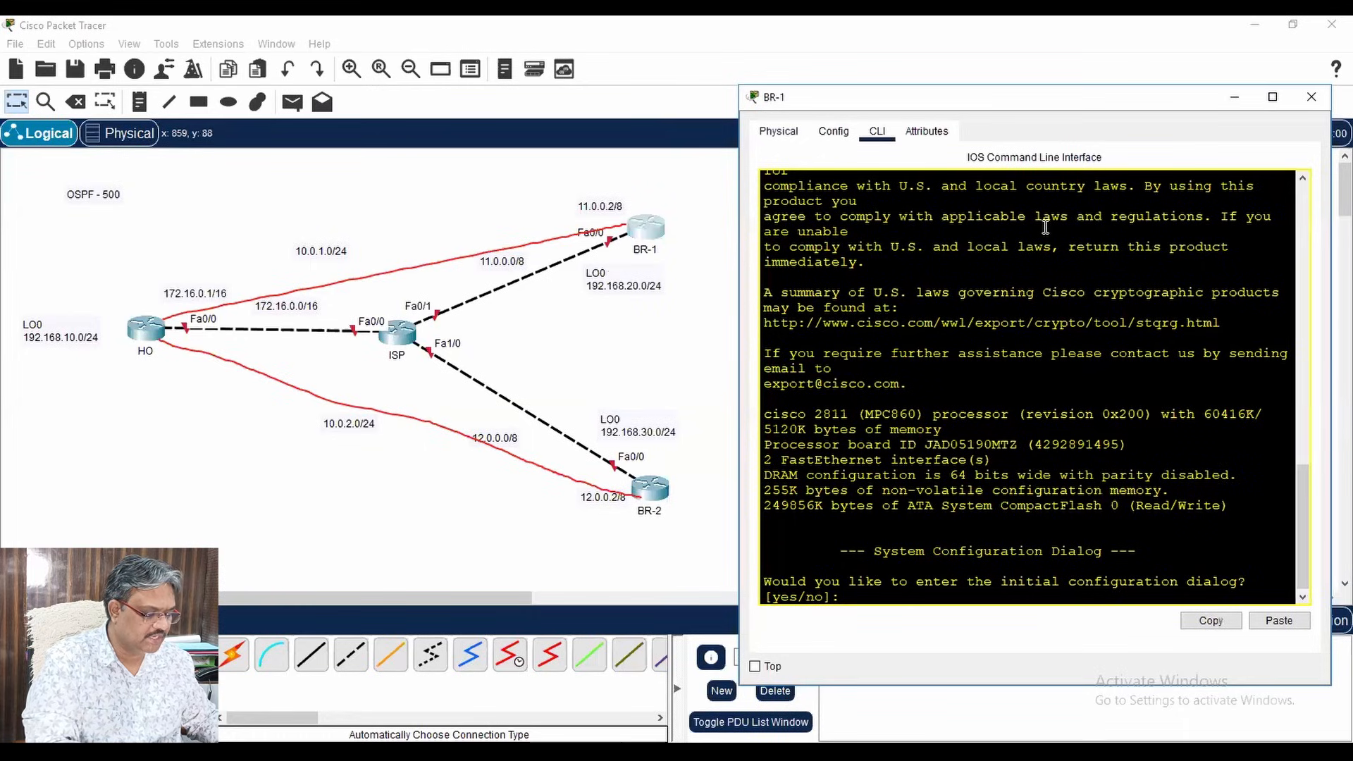
{"action": "type", "text": "n"}
{"action": "key", "text": "Return"}
{"action": "key", "text": "Return"}
{"action": "key", "text": "Return"}
{"action": "key", "text": "Return"}
{"action": "key", "text": "Return"}
{"action": "key", "text": "Return"}
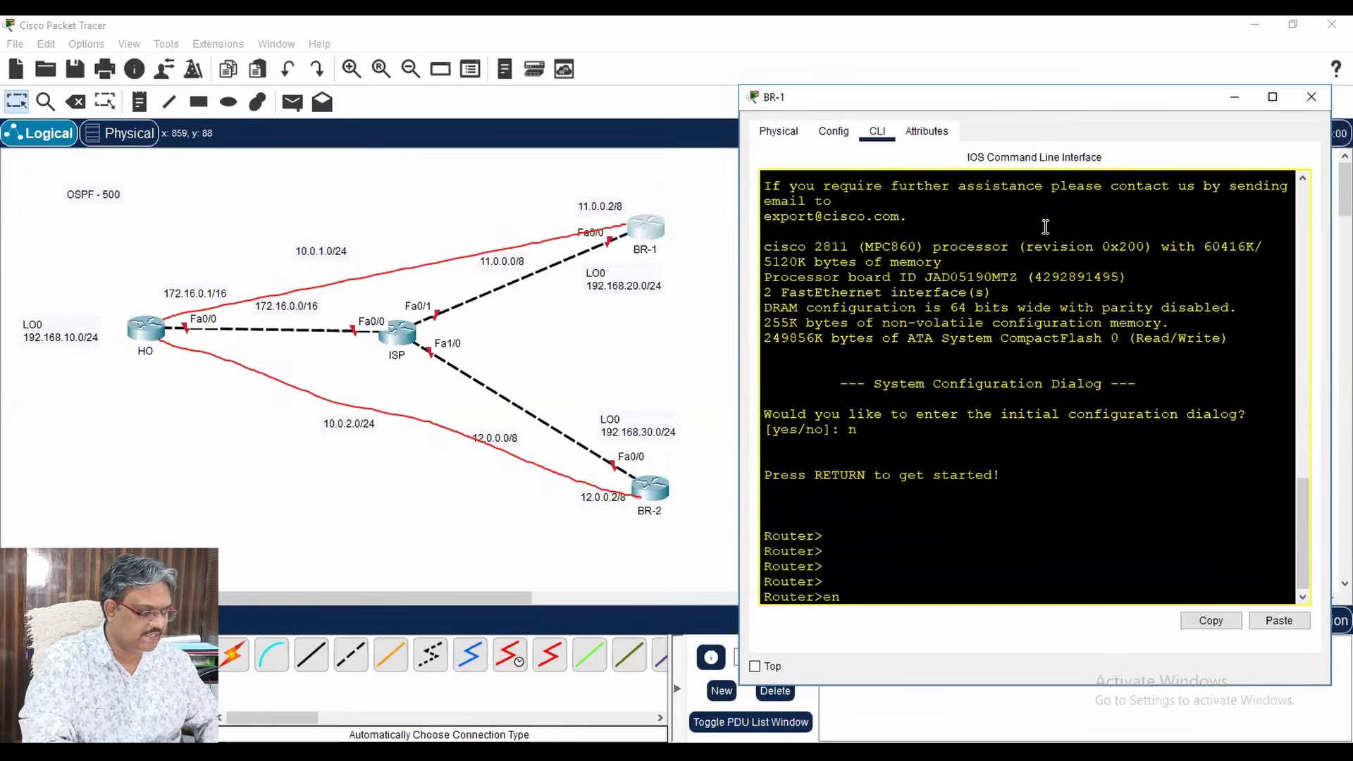
- Enter privileged mode with en and global configuration mode with conf t on the BR-1 router
{"action": "type", "text": "en"}
{"action": "key", "text": "Return"}
{"action": "key", "text": "Return"}
{"action": "key", "text": "Return"}
{"action": "key", "text": "Return"}
{"action": "key", "text": "Return"}
{"action": "key", "text": "Return"}
{"action": "type", "text": "conf t"}
{"action": "key", "text": "Return"}
- Set the router's hostname to BR-1
{"action": "type", "text": "ho"}
{"action": "key", "text": "Tab"}
{"action": "type", "text": "BR-1"}
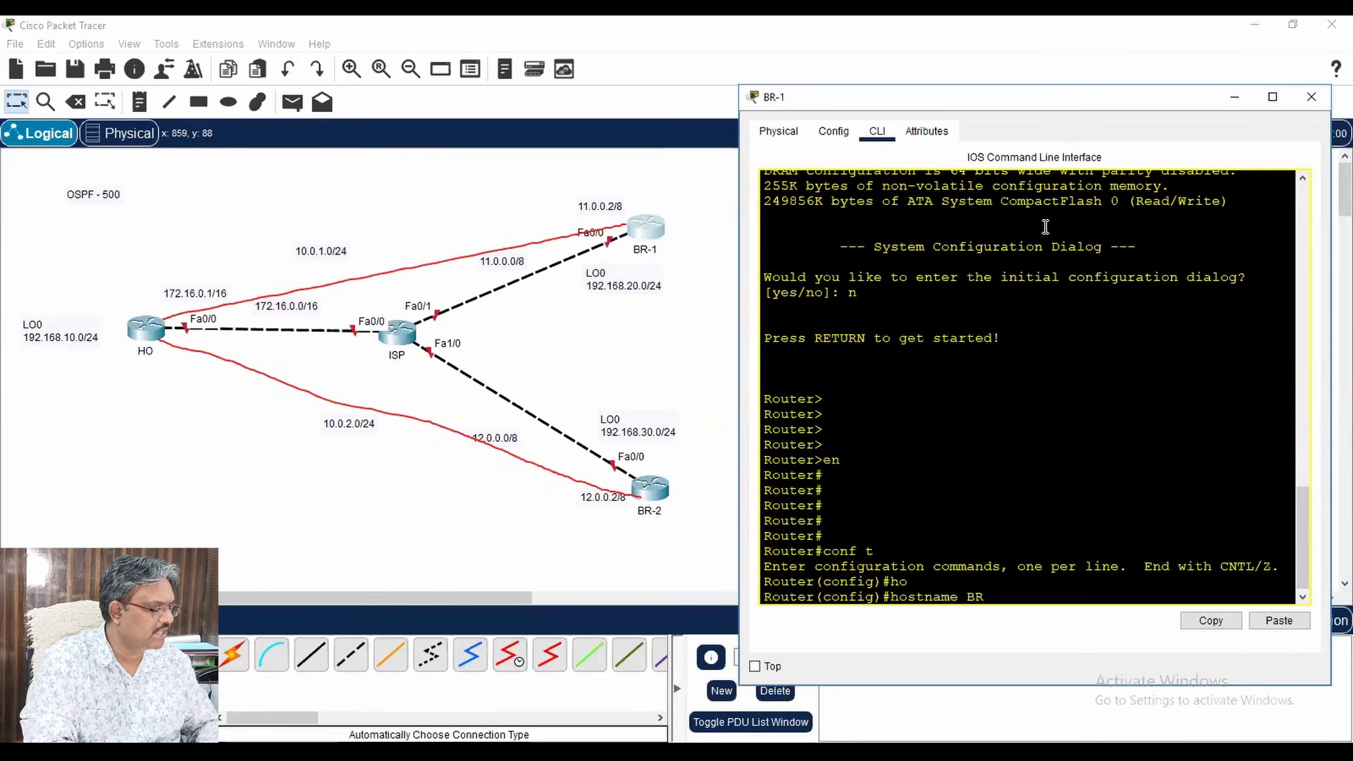
{"action": "key", "text": "Return"}
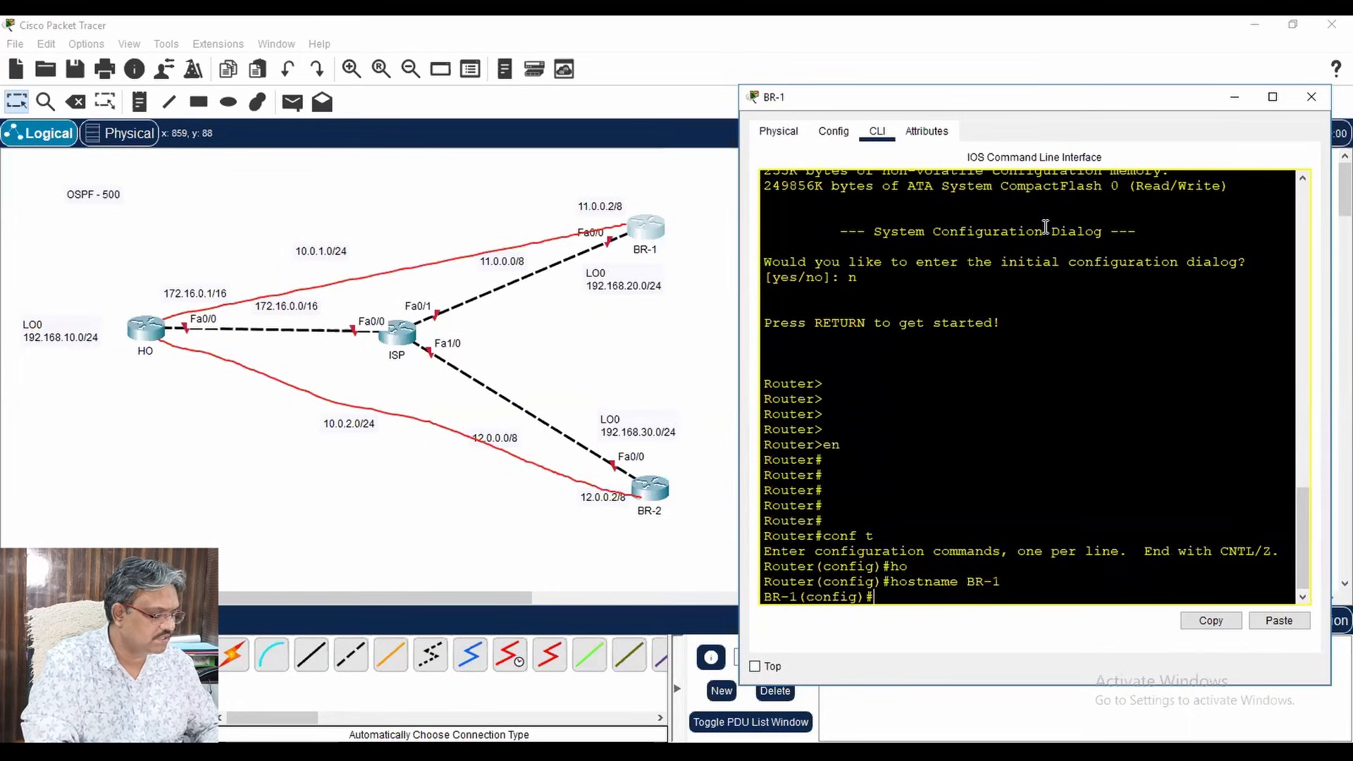
- Assign IP address 11.0.0.2 with mask 255.0.0.0 to interface f0/0 on the BR-1 router
{"action": "type", "text": "int "}
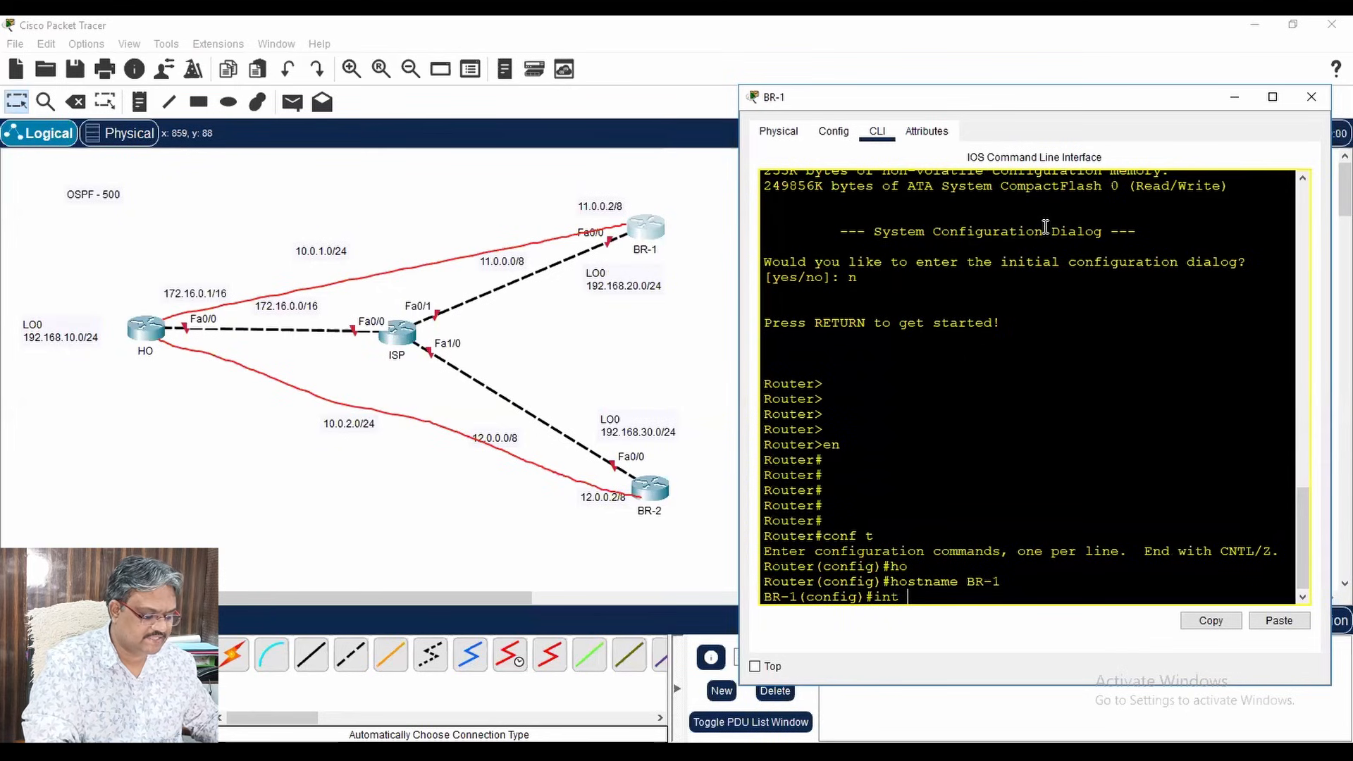
{"action": "type", "text": "f"}
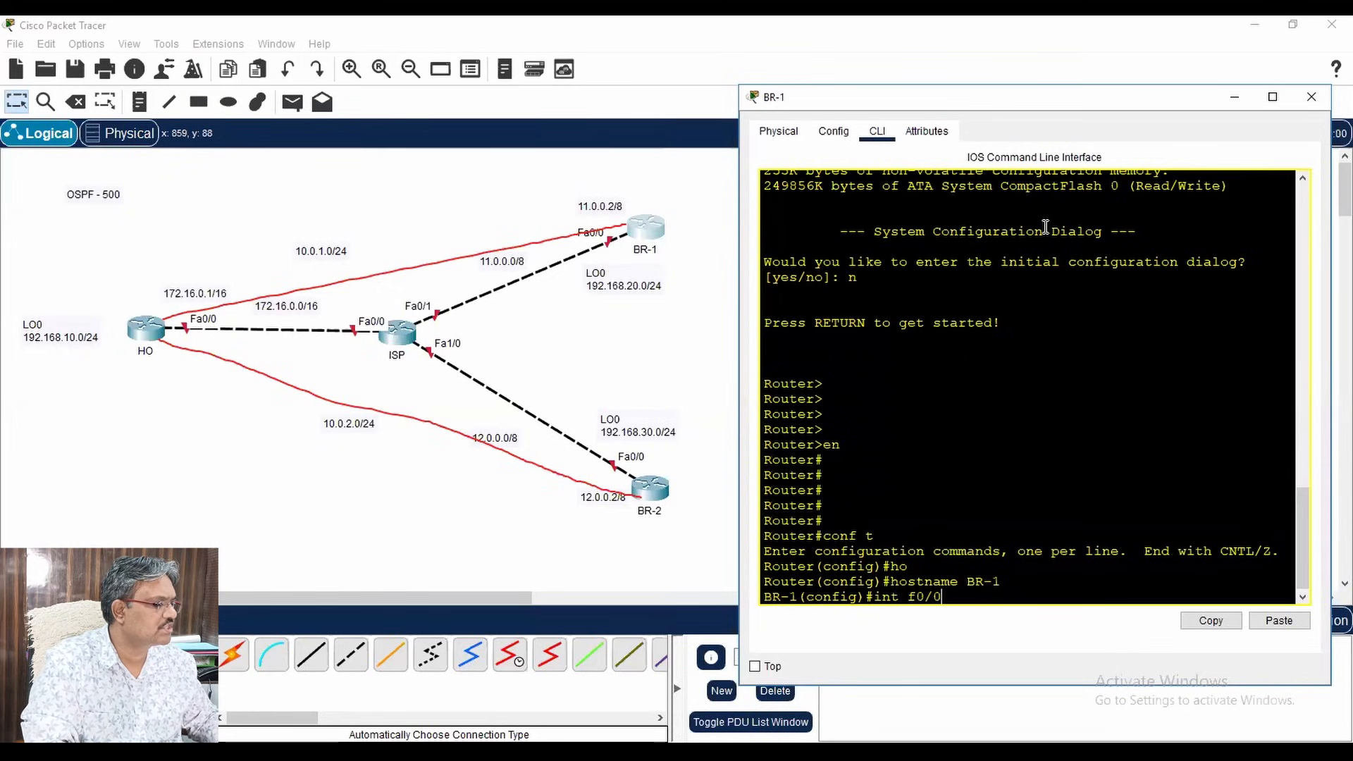
{"action": "type", "text": "0/0"}
{"action": "key", "text": "Return"}
{"action": "type", "text": "ip add"}
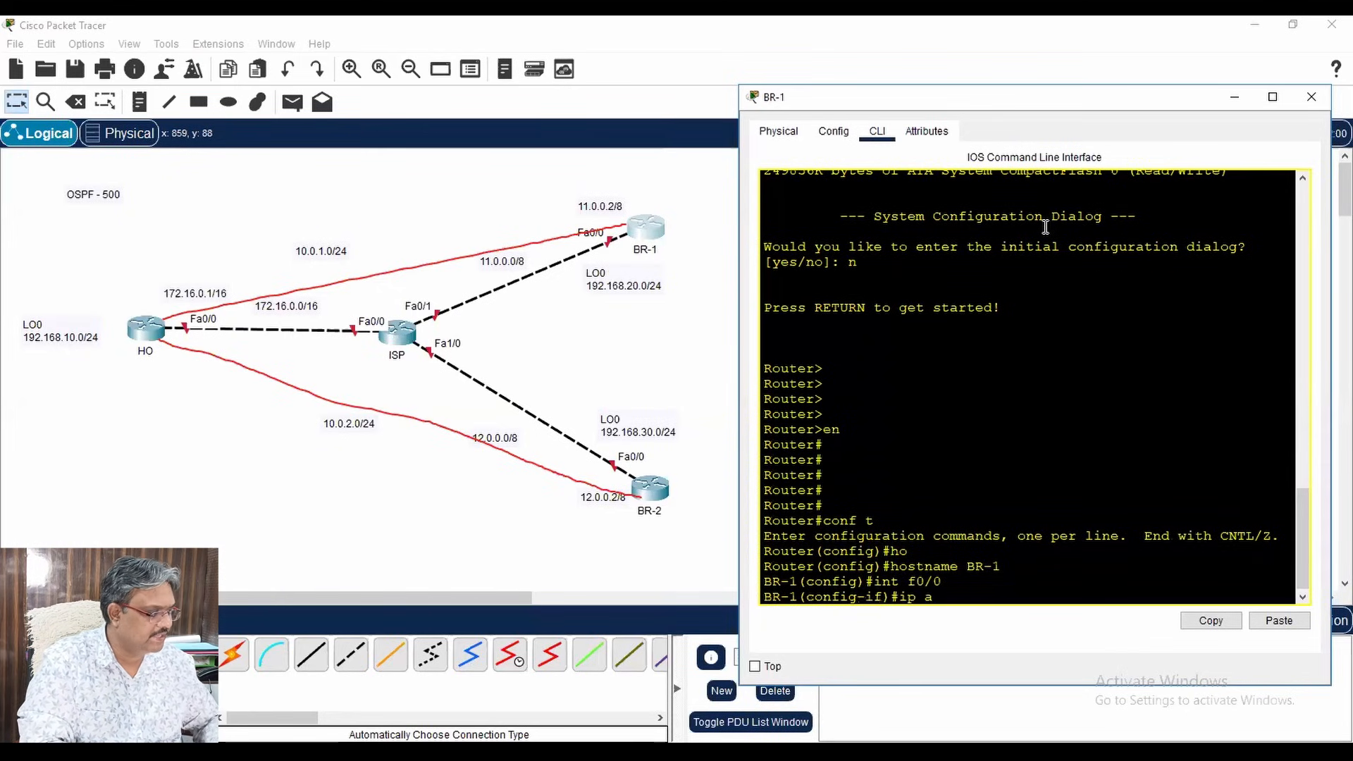
{"action": "key", "text": "Tab"}
{"action": "type", "text": "11.0.0.2 255.0.0"}
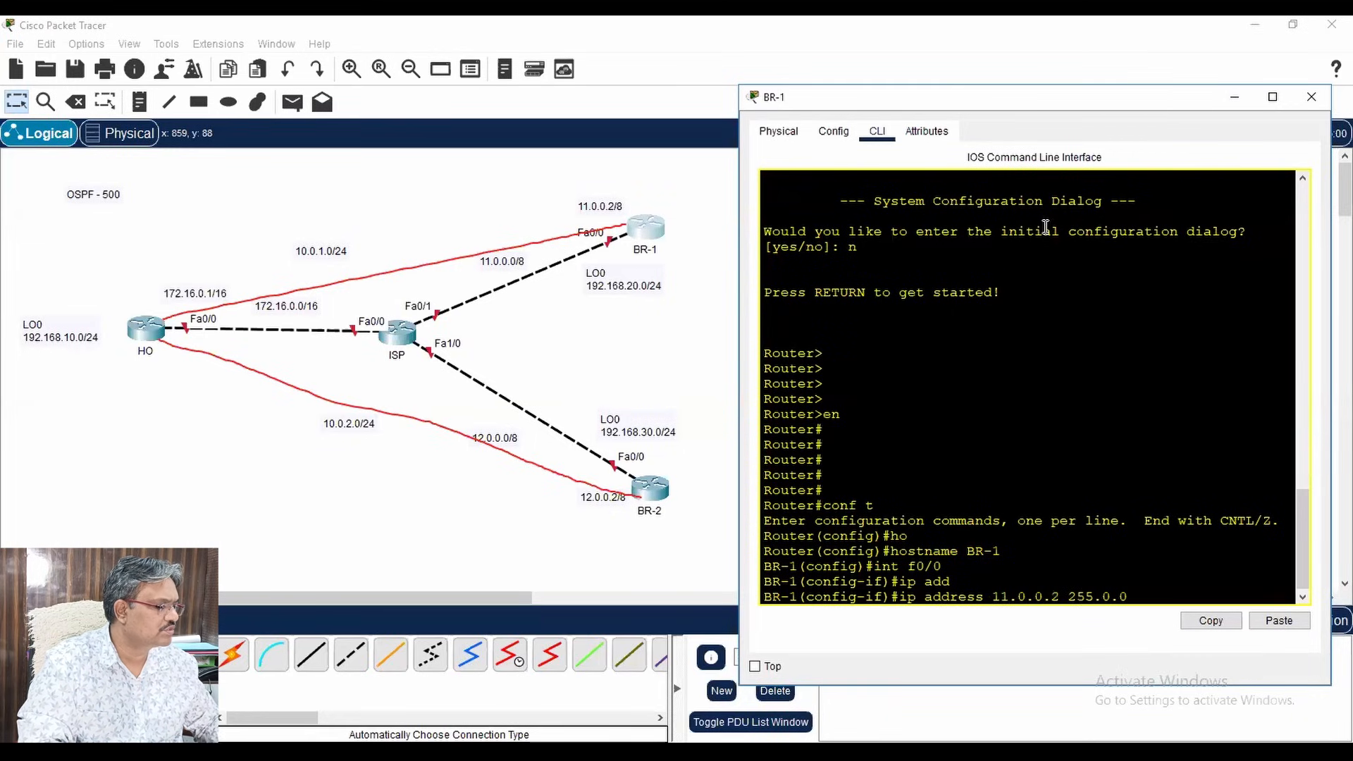
{"action": "key", "text": "Return"}
- Enable BR-1's f0/0 interface with no shutdown
{"action": "type", "text": "sh"}
{"action": "key", "text": "Tab"}
{"action": "key", "text": "Return"}
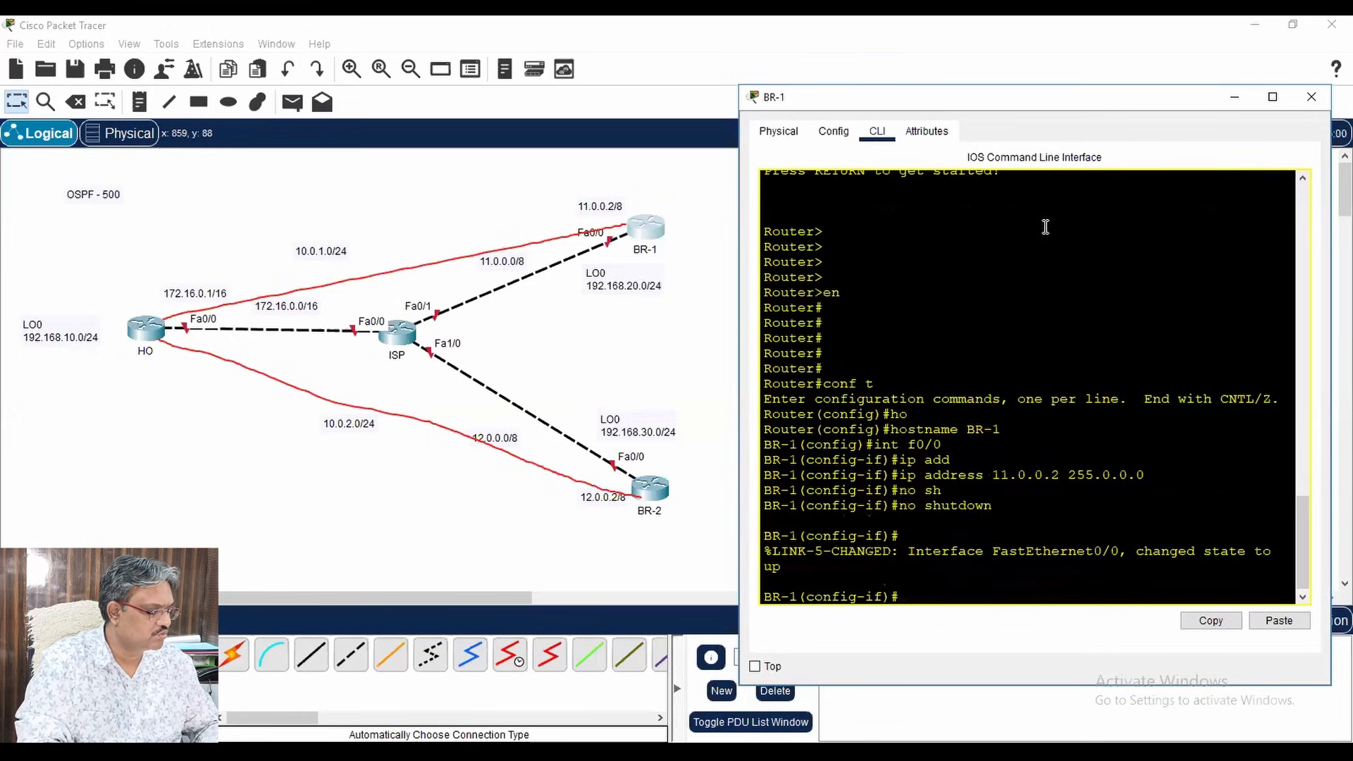
{"action": "key", "text": "Return"}
{"action": "key", "text": "Return"}
{"action": "key", "text": "Return"}
- Create loopback interface lo0 on the BR-1 router and enter its configuration mode
{"action": "type", "text": "int lo"}
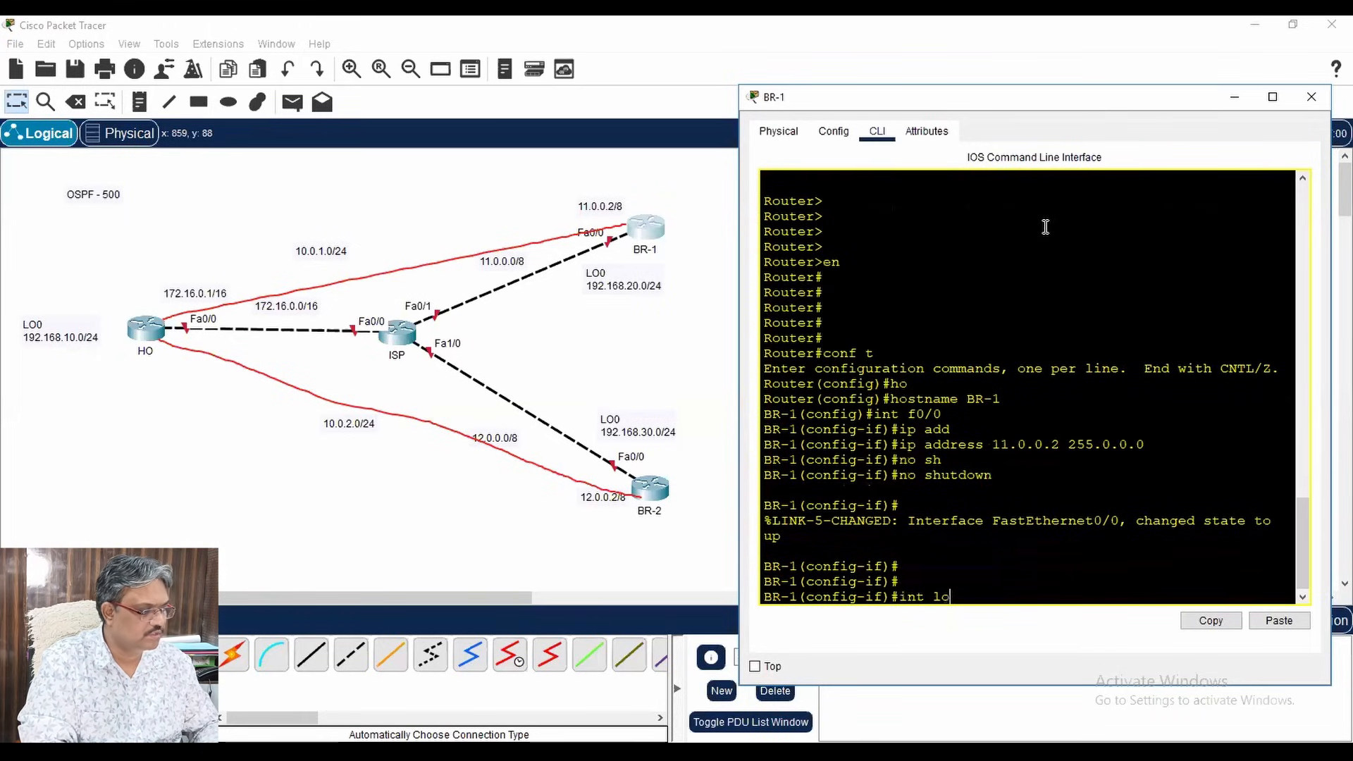
{"action": "type", "text": "0"}
{"action": "key", "text": "Return"}
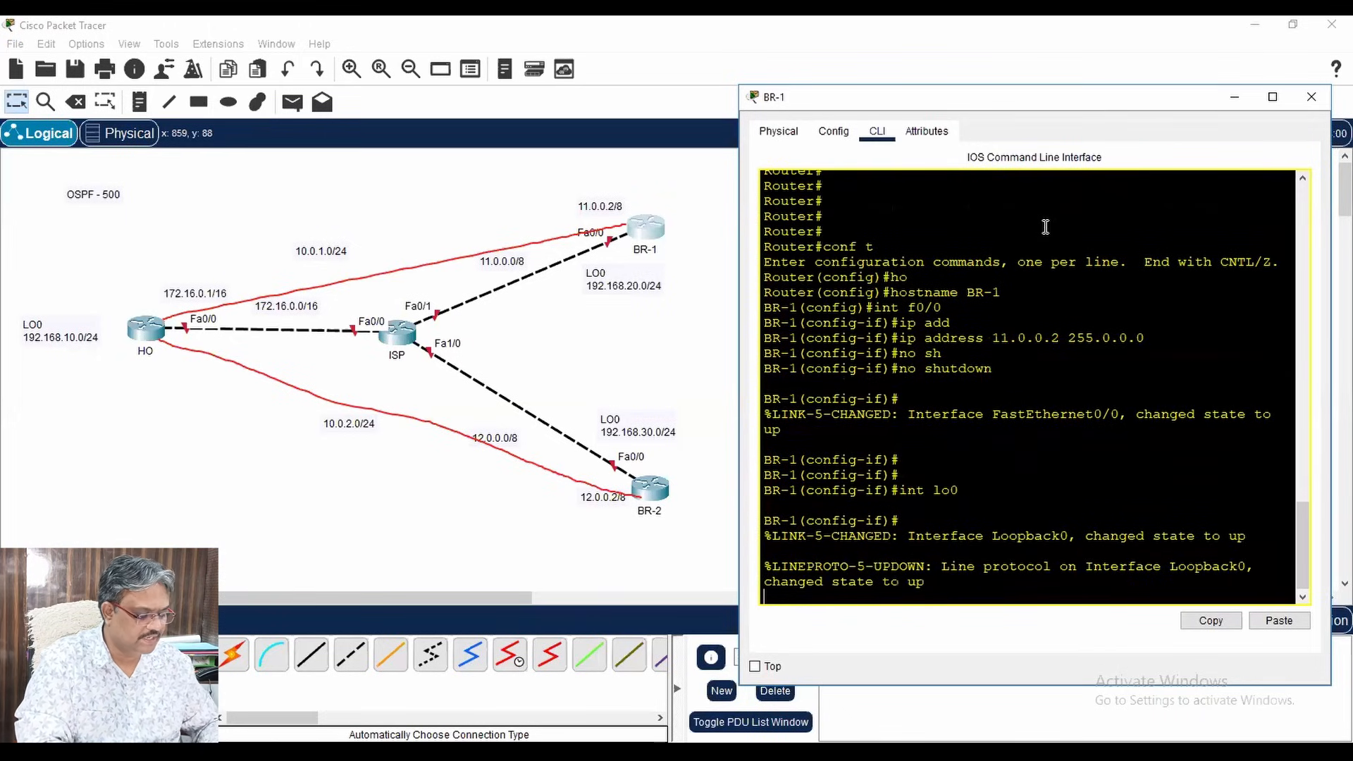
{"action": "type", "text": "p add192"}
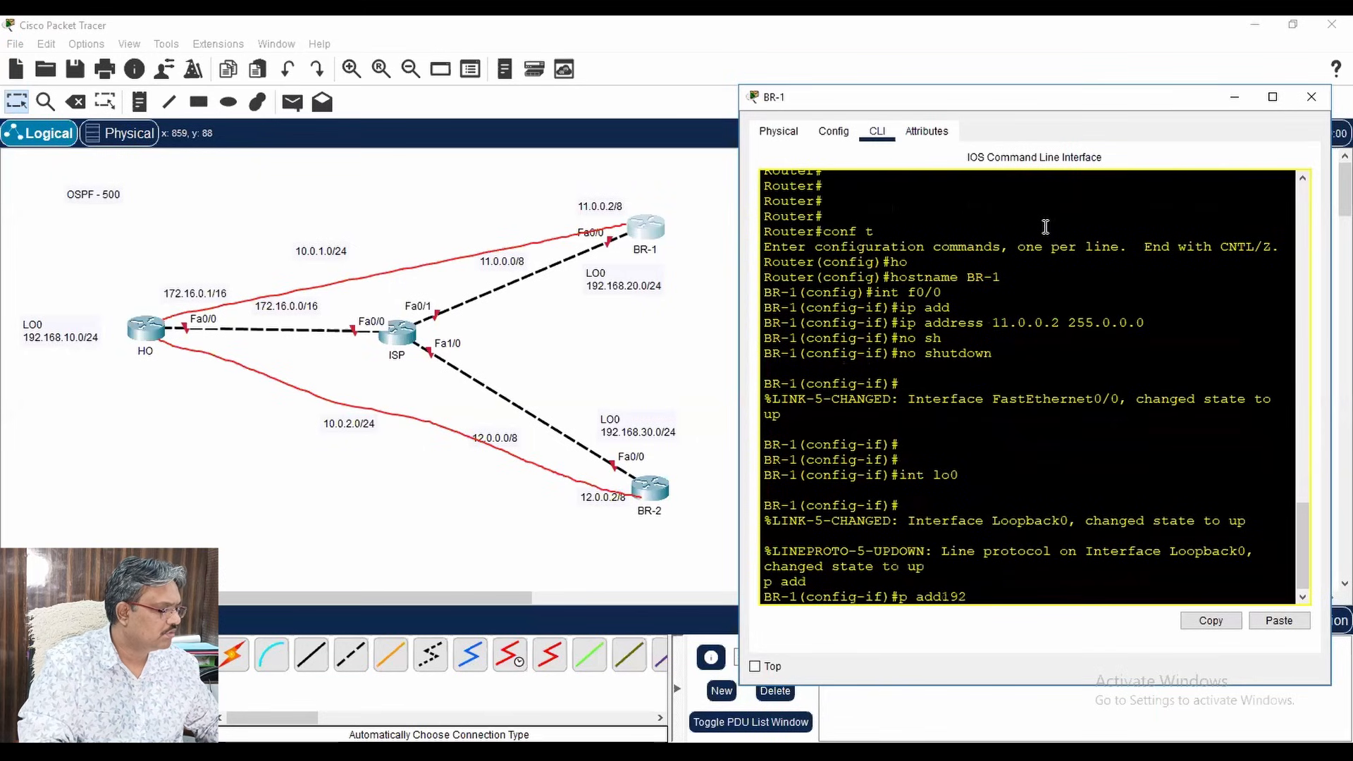
{"action": "key", "text": "BackSpace"}
{"action": "key", "text": "Tab"}
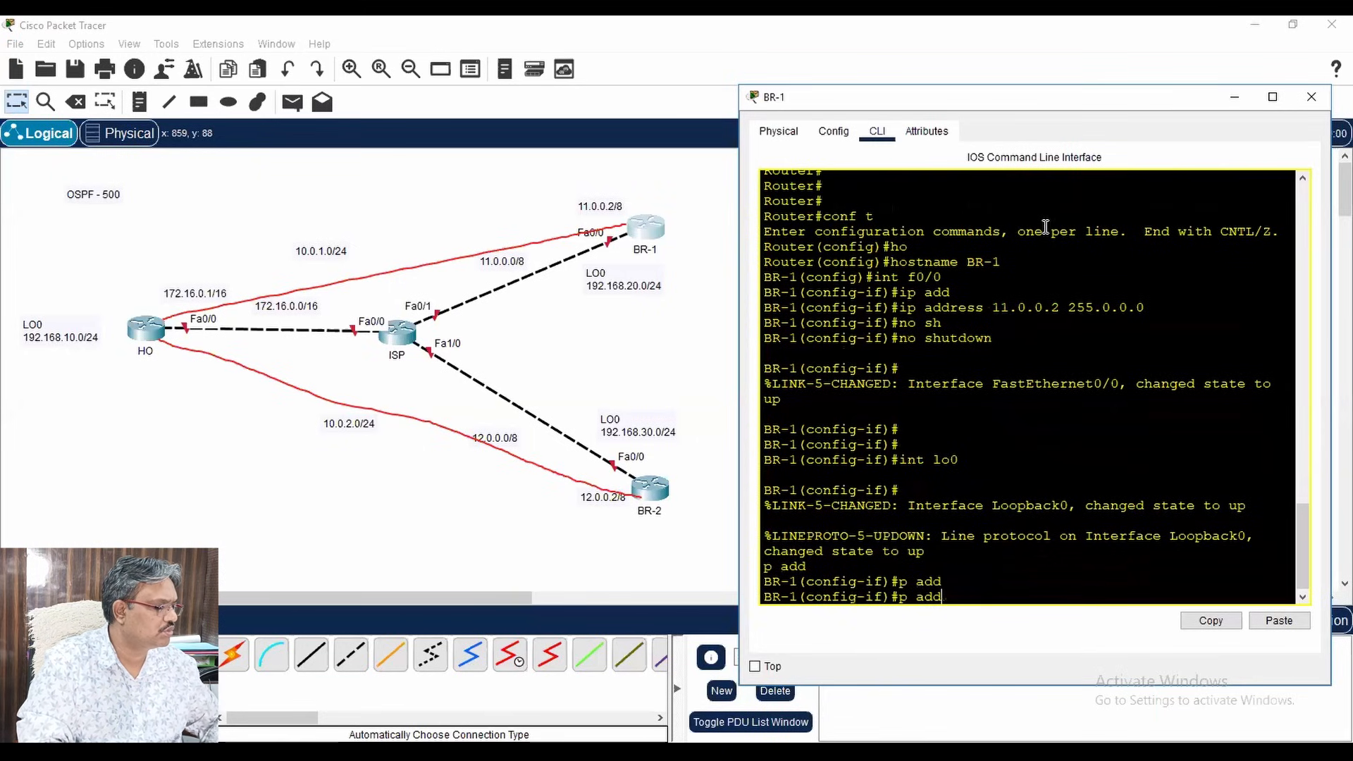
{"action": "key", "text": "BackSpace"}
{"action": "key", "text": "BackSpace"}
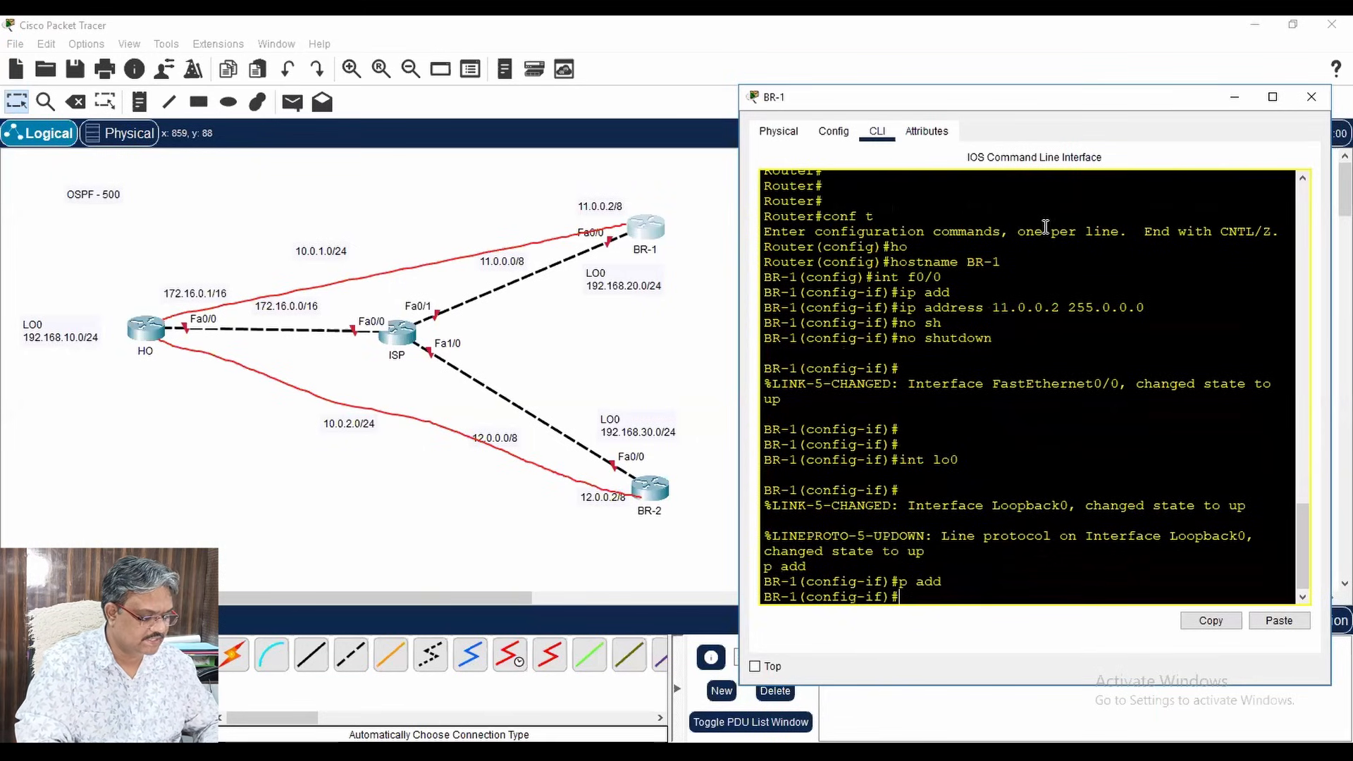
- Assign 192.168.20.1 with mask 255.255.255.0 to BR-1's lo0, exit to global configuration mode and close the BR-1 window
{"action": "type", "text": "ipo"}
{"action": "key", "text": "Tab"}
{"action": "key", "text": "BackSpace"}
{"action": "key", "text": "BackSpace"}
{"action": "key", "text": "BackSpace"}
{"action": "key", "text": "BackSpace"}
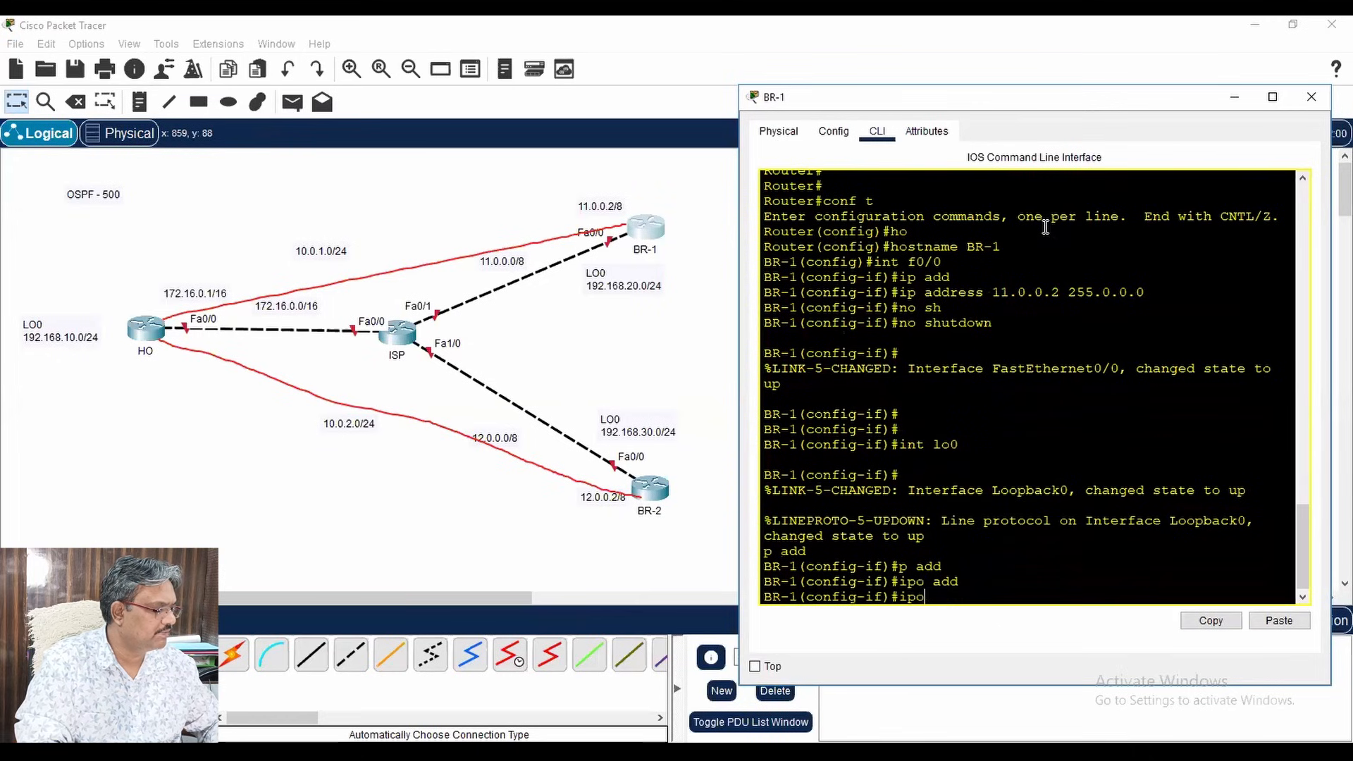
{"action": "type", "text": "add"}
{"action": "key", "text": "Tab"}
{"action": "type", "text": "19"}
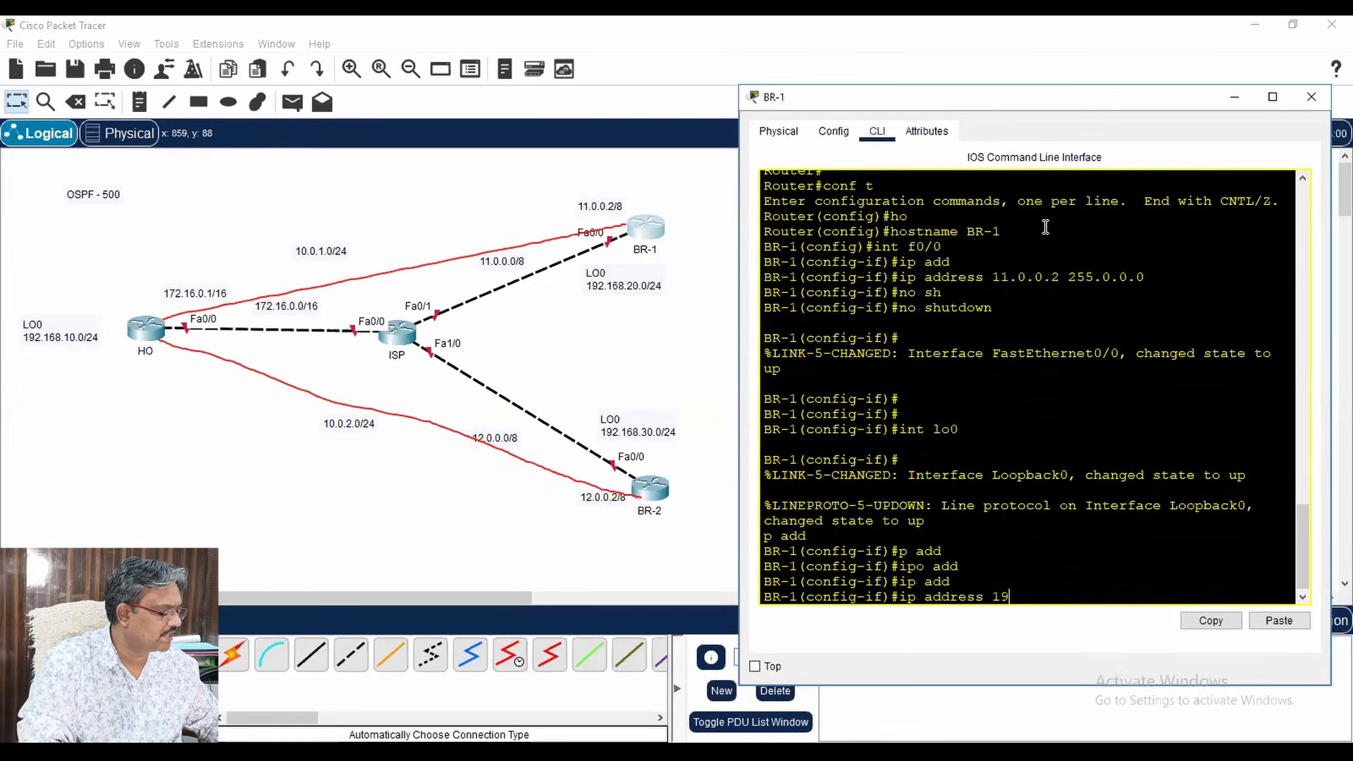
{"action": "type", "text": "2.168.20.1"}
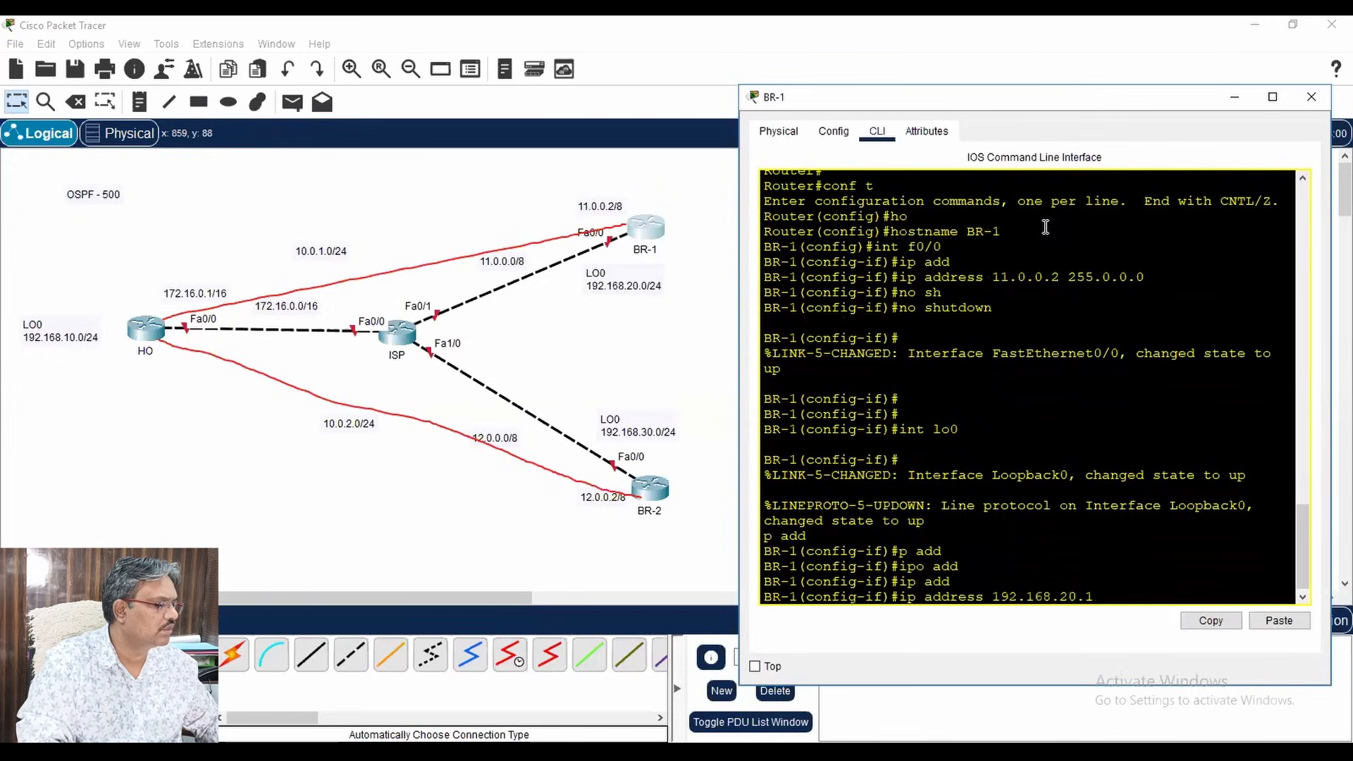
{"action": "type", "text": " 255.255.255.0"}
{"action": "key", "text": "Return"}
{"action": "type", "text": "ex"}
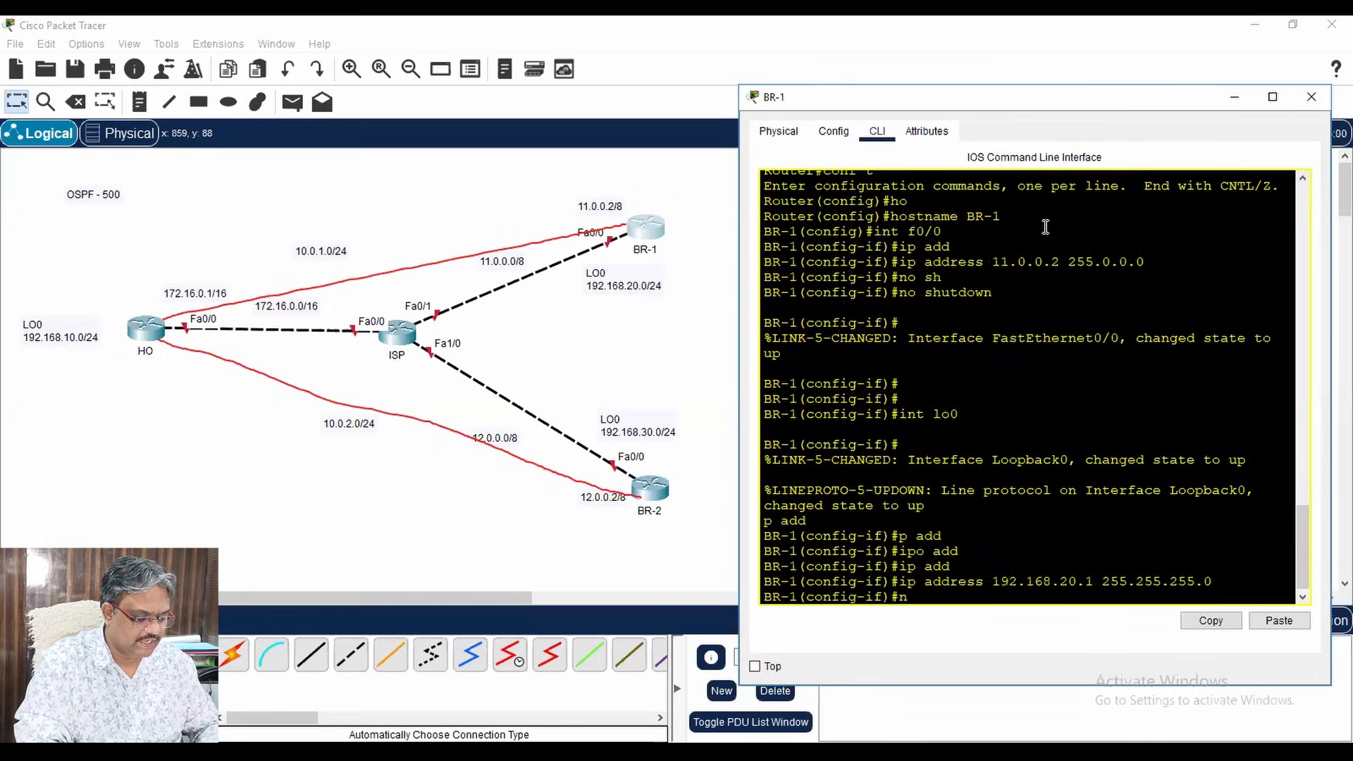
{"action": "type", "text": "it"}
{"action": "key", "text": "Return"}
{"action": "key", "text": "Return"}
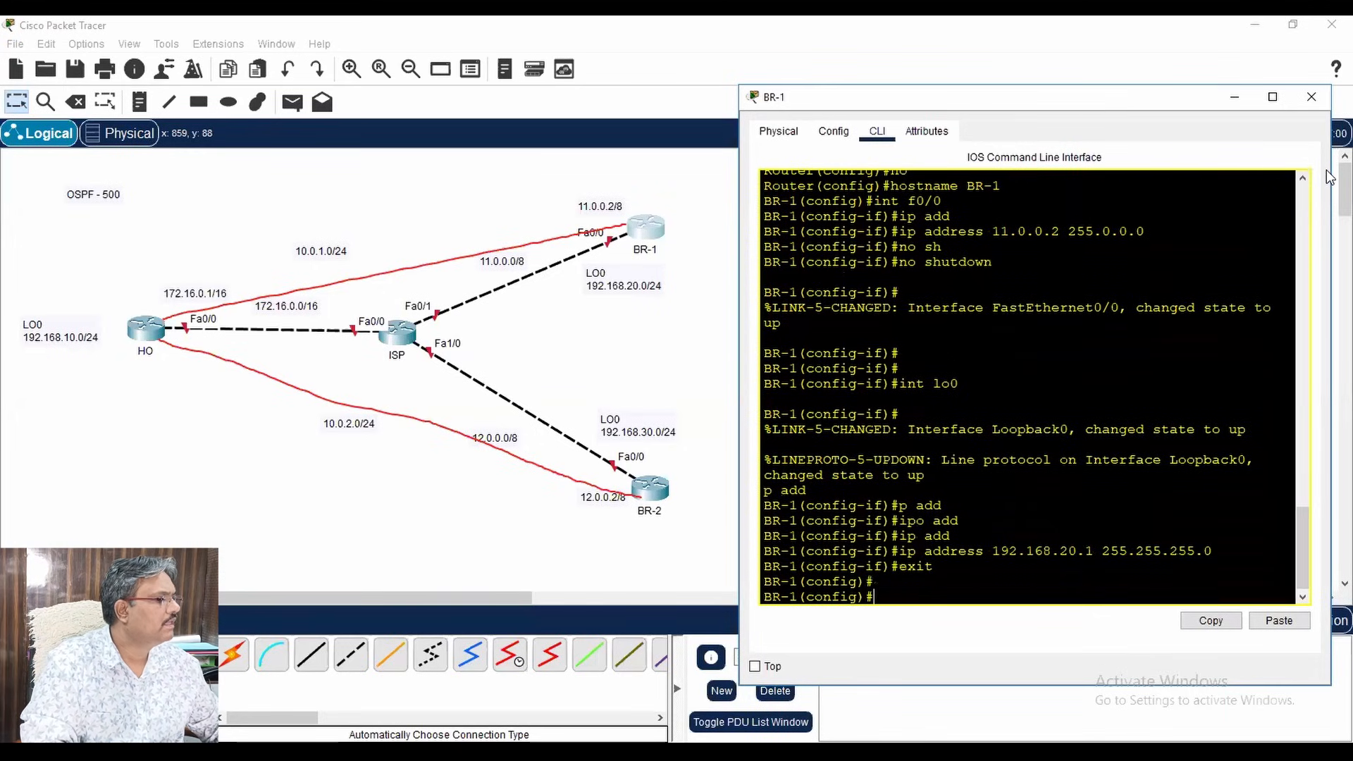
{"action": "left_click", "coordinate": [1311, 97]}
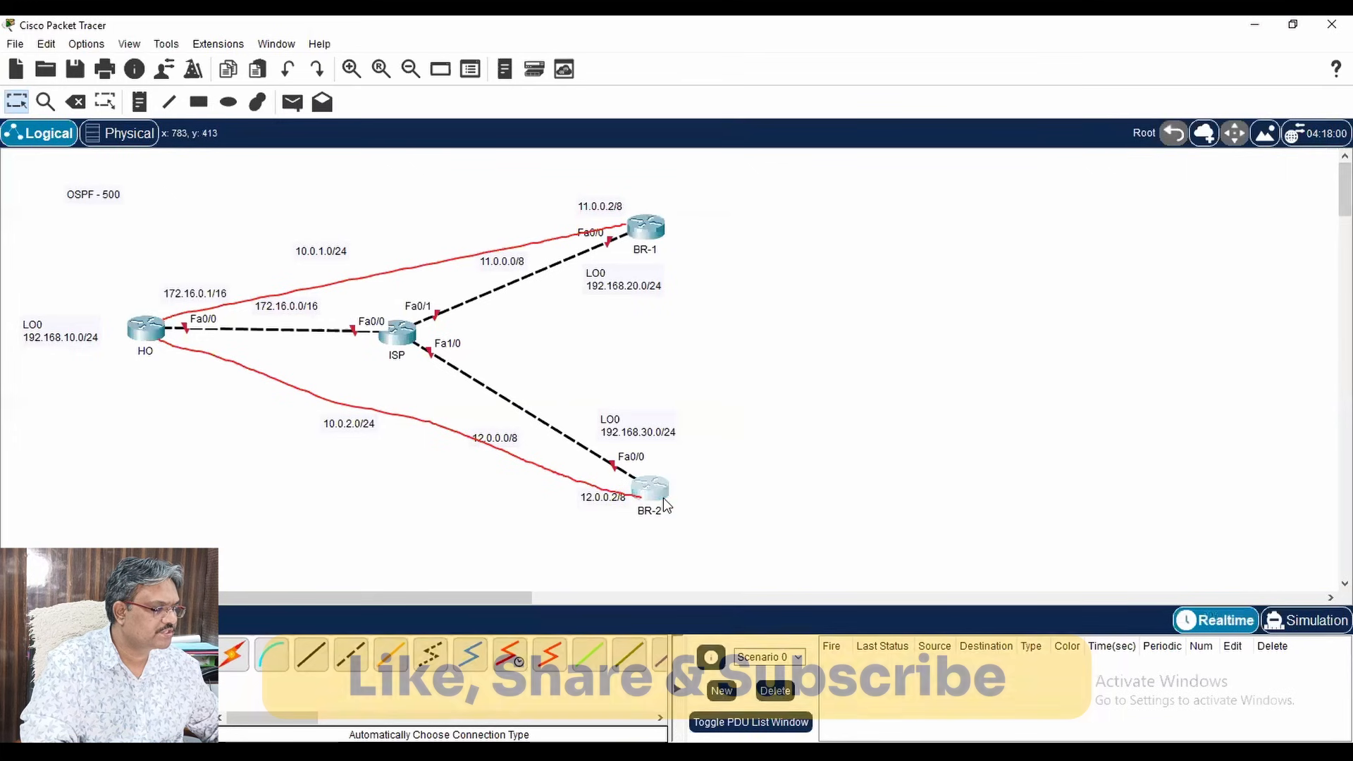
- Open the BR-2 router's command line and decline the initial configuration dialog to reach the user prompt
{"action": "left_click", "coordinate": [649, 486]}
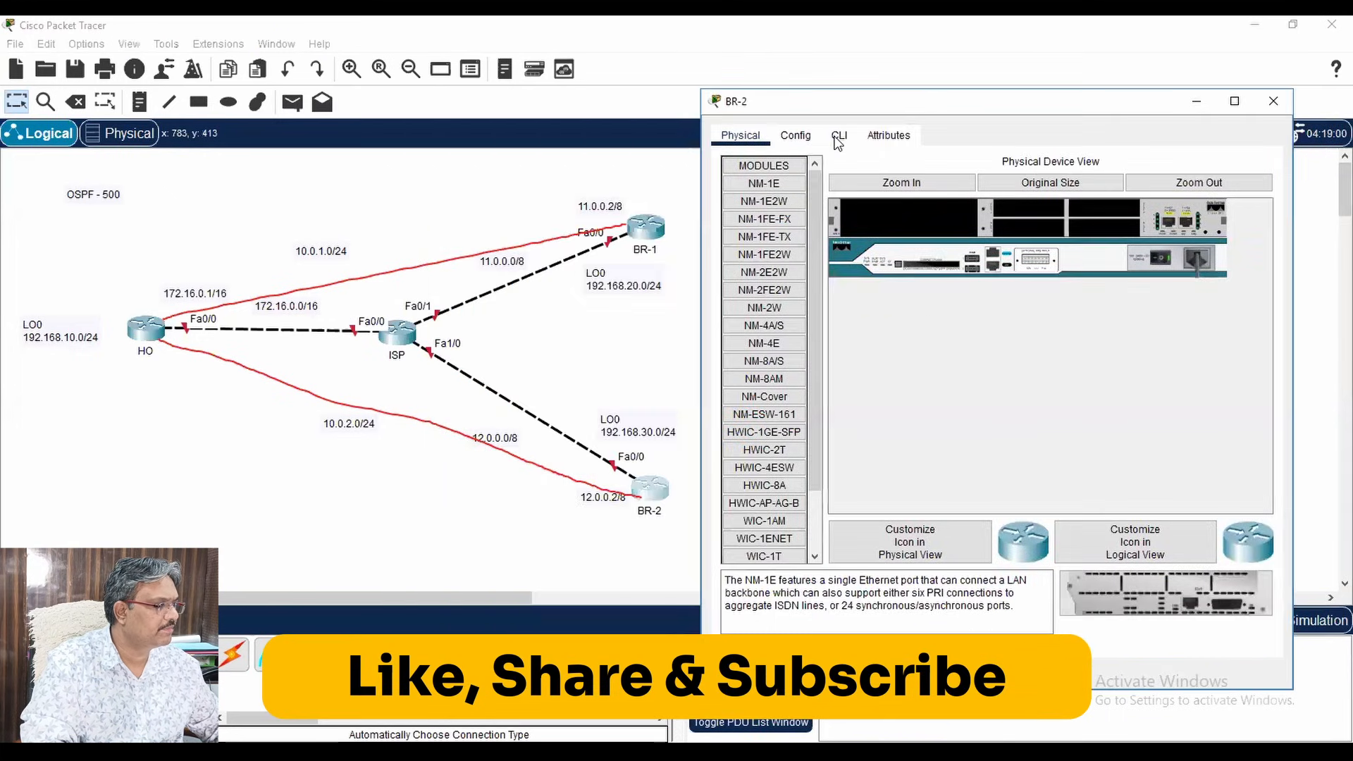
{"action": "left_click", "coordinate": [838, 136]}
{"action": "type", "text": "n"}
{"action": "key", "text": "Return"}
{"action": "key", "text": "Return"}
{"action": "key", "text": "Return"}
{"action": "key", "text": "Return"}
- Enter privileged mode with en and global configuration mode with conf t on the BR-2 router
{"action": "type", "text": "en"}
{"action": "key", "text": "Return"}
{"action": "key", "text": "Return"}
{"action": "type", "text": "conf t"}
{"action": "key", "text": "Return"}
- Set the router's hostname to BR-2
{"action": "type", "text": "ho"}
{"action": "key", "text": "Tab"}
{"action": "type", "text": "R"}
{"action": "key", "text": "BackSpace"}
{"action": "type", "text": "BR-2"}
{"action": "key", "text": "Return"}
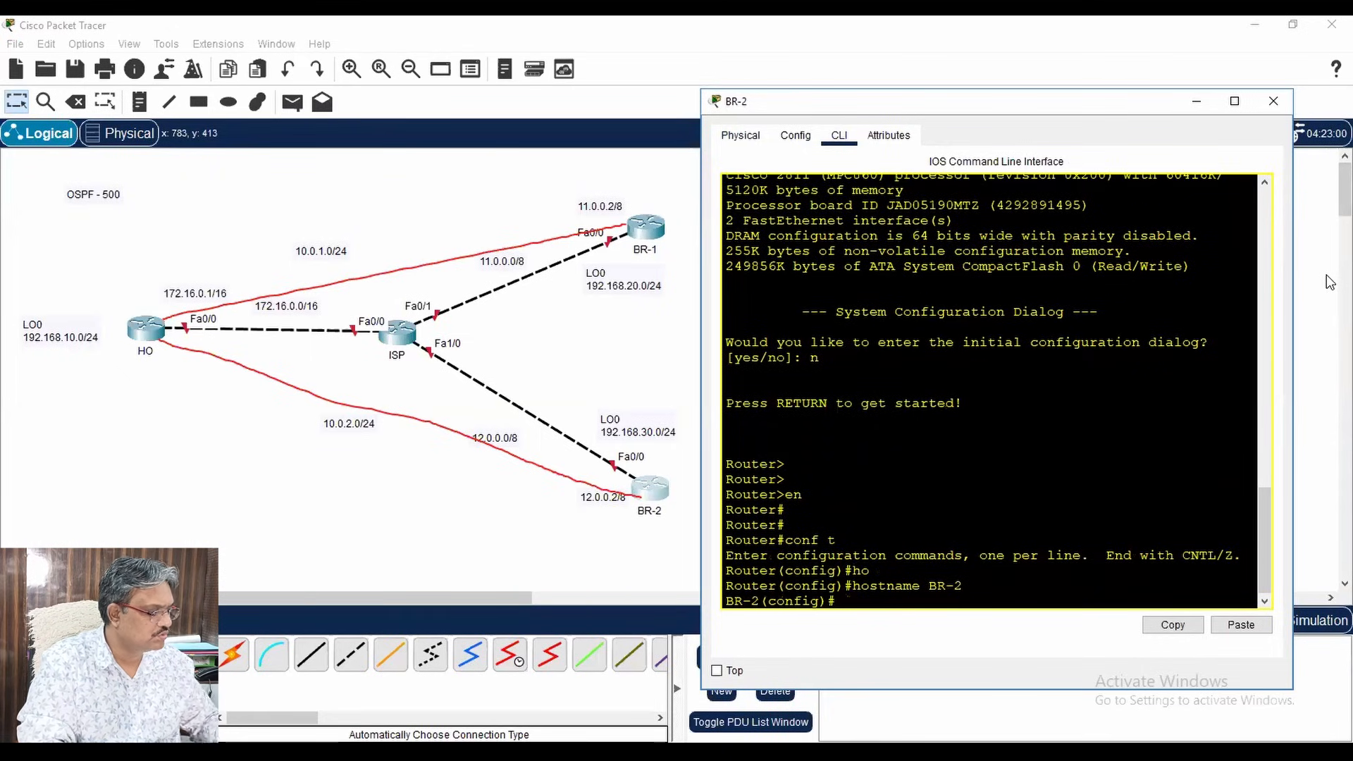
- Assign 12.0.0.2 with mask 255.0.0.0 to BR-2's f0/0 interface
{"action": "type", "text": "in"}
{"action": "type", "text": "t g"}
{"action": "type", "text": "0/0"}
{"action": "key", "text": "Return"}
{"action": "type", "text": "ip add"}
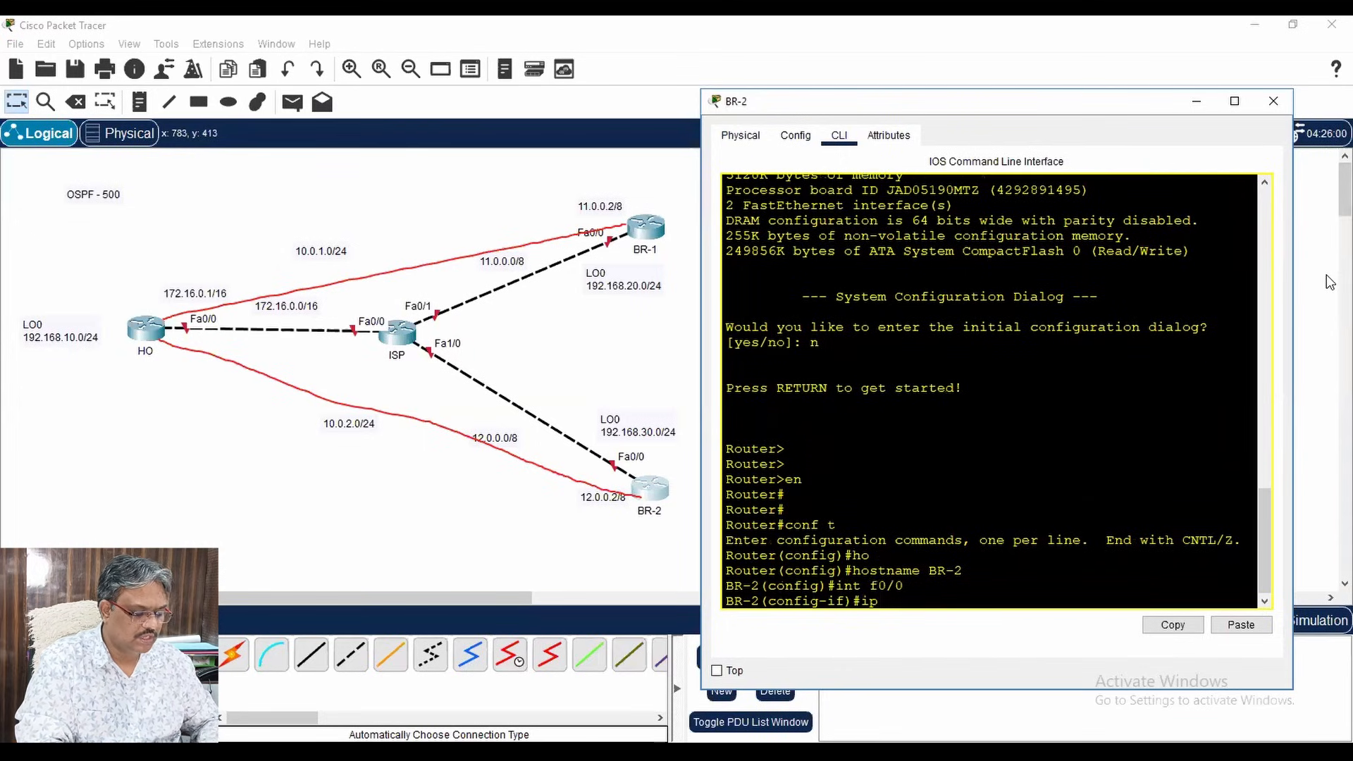
{"action": "key", "text": "Tab"}
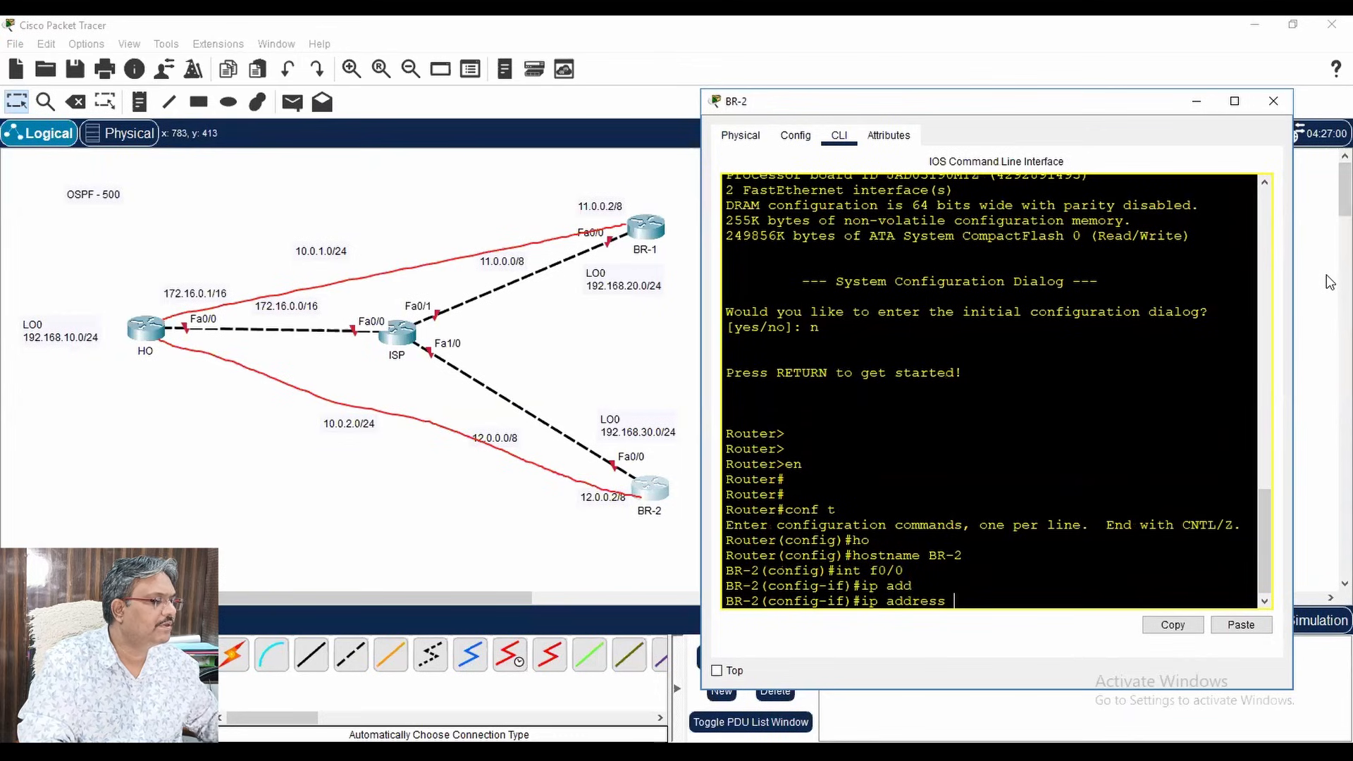
{"action": "type", "text": "12.0"}
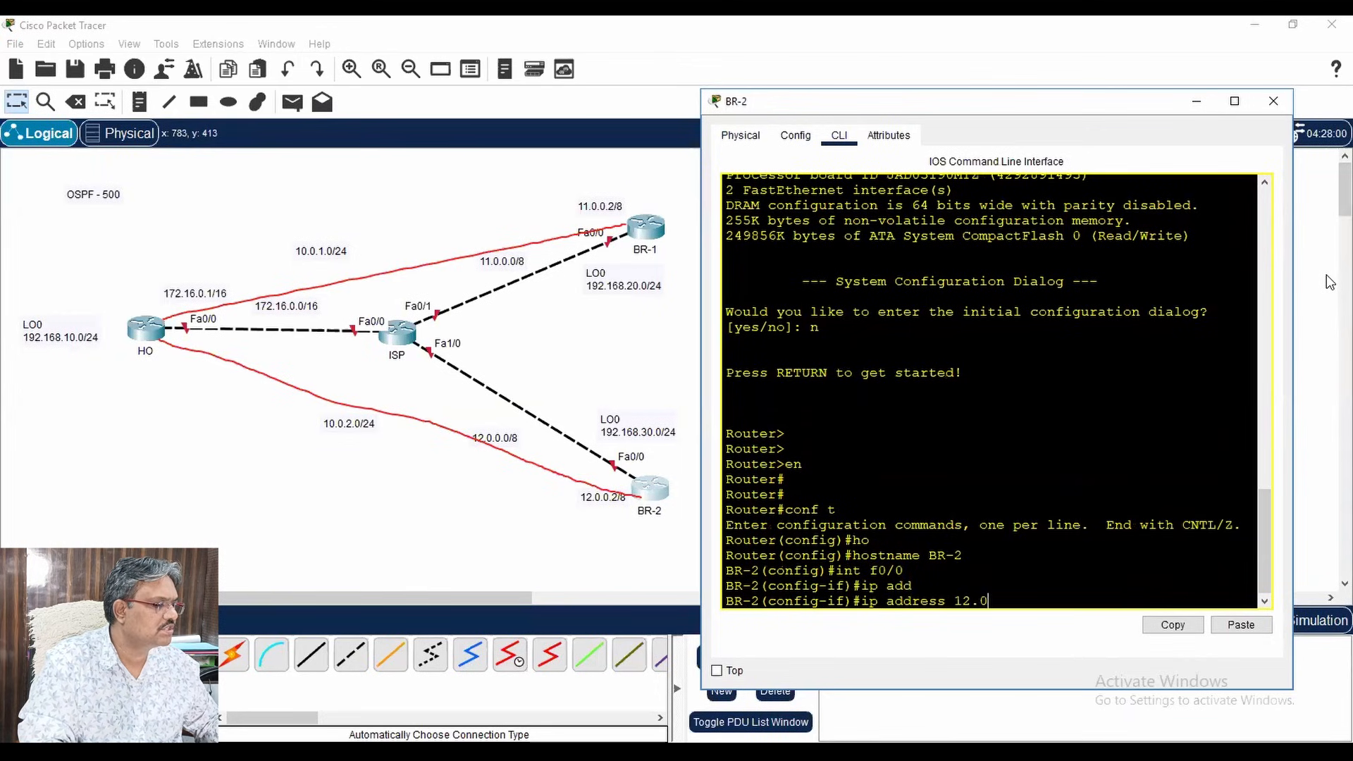
{"action": "type", "text": ".0.2 255."}
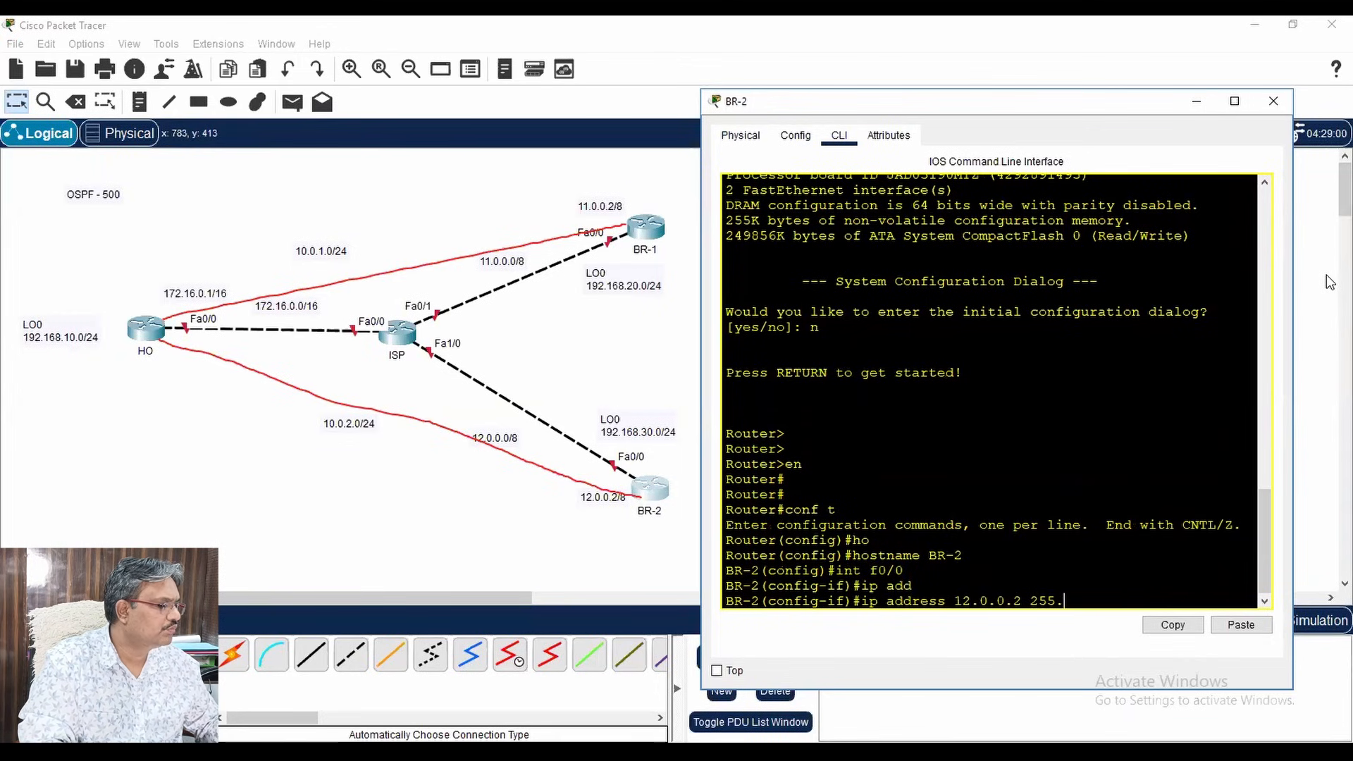
{"action": "type", "text": "00.0"}
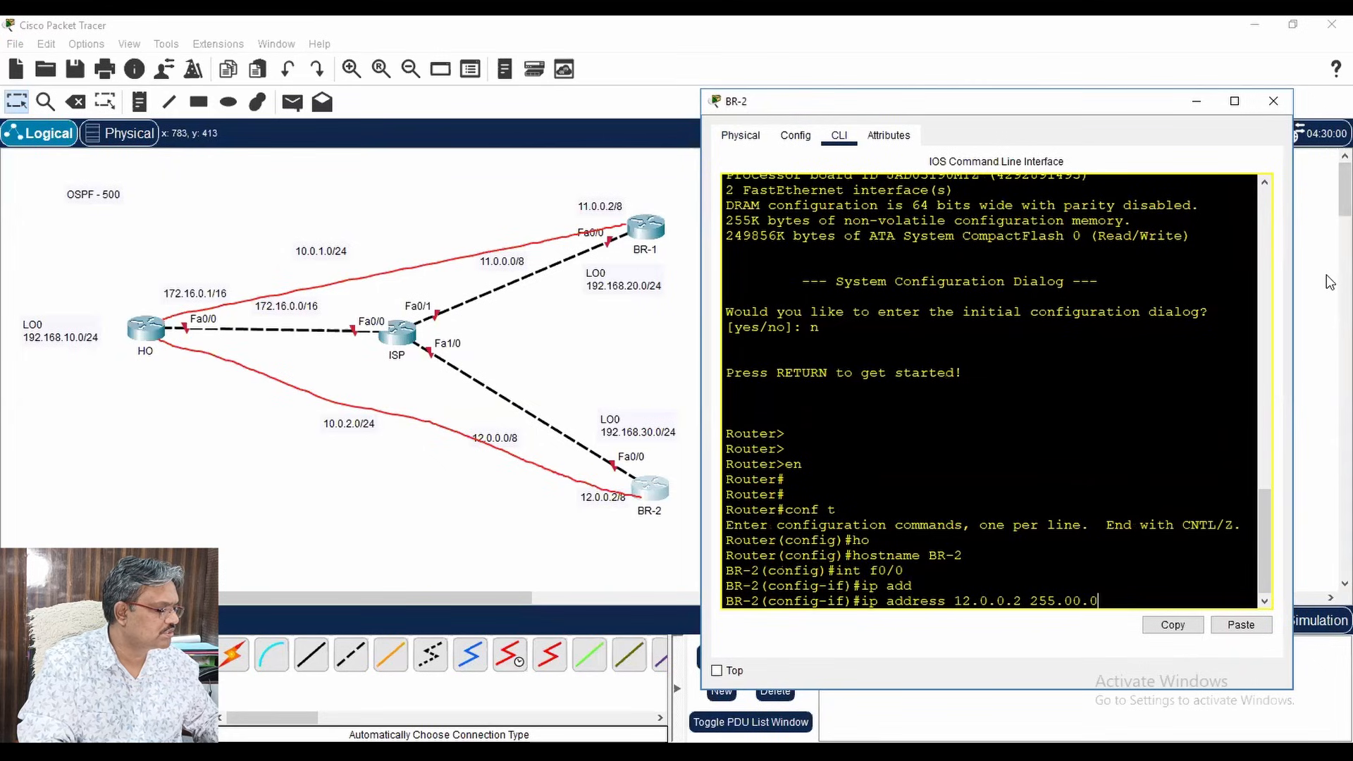
{"action": "key", "text": "BackSpace"}
{"action": "key", "text": "BackSpace"}
{"action": "key", "text": "BackSpace"}
{"action": "type", "text": ".0.0"}
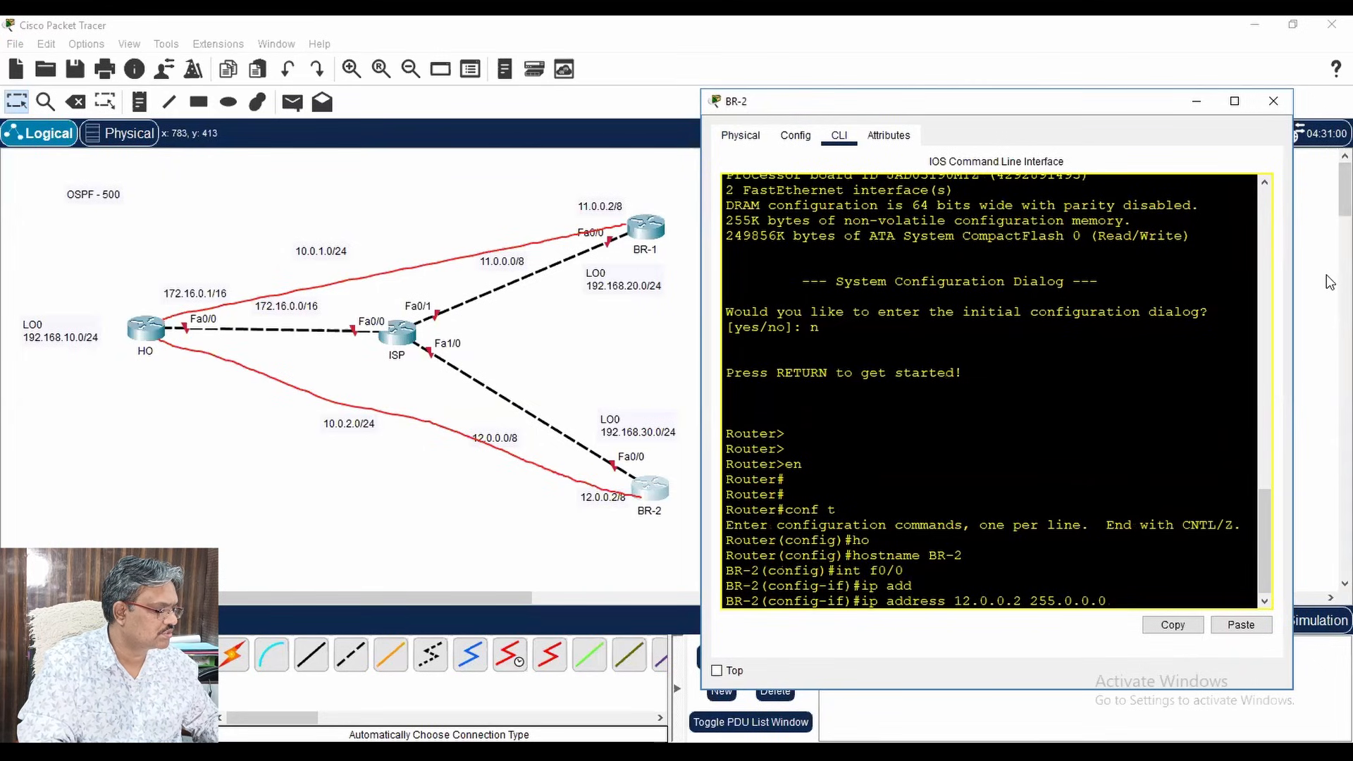
{"action": "key", "text": "Return"}
- Enable BR-2's f0/0 interface with no shutdown
{"action": "type", "text": "no sh"}
{"action": "key", "text": "Tab"}
{"action": "key", "text": "Return"}
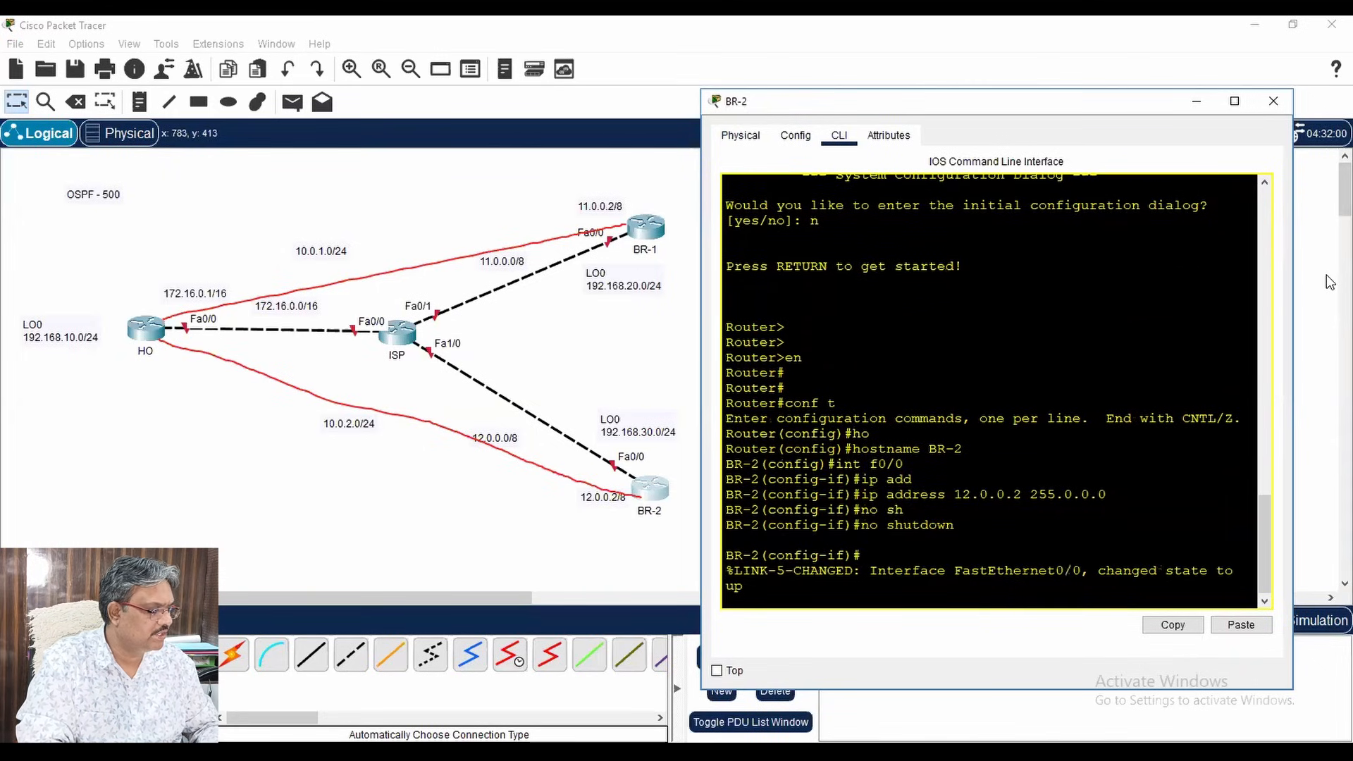
{"action": "key", "text": "Return"}
{"action": "key", "text": "Return"}
- Create loopback interface lo0 on BR-2 and assign it 192.168.30.1 with mask 255.255.255.0
{"action": "type", "text": "int lo0"}
{"action": "key", "text": "Return"}
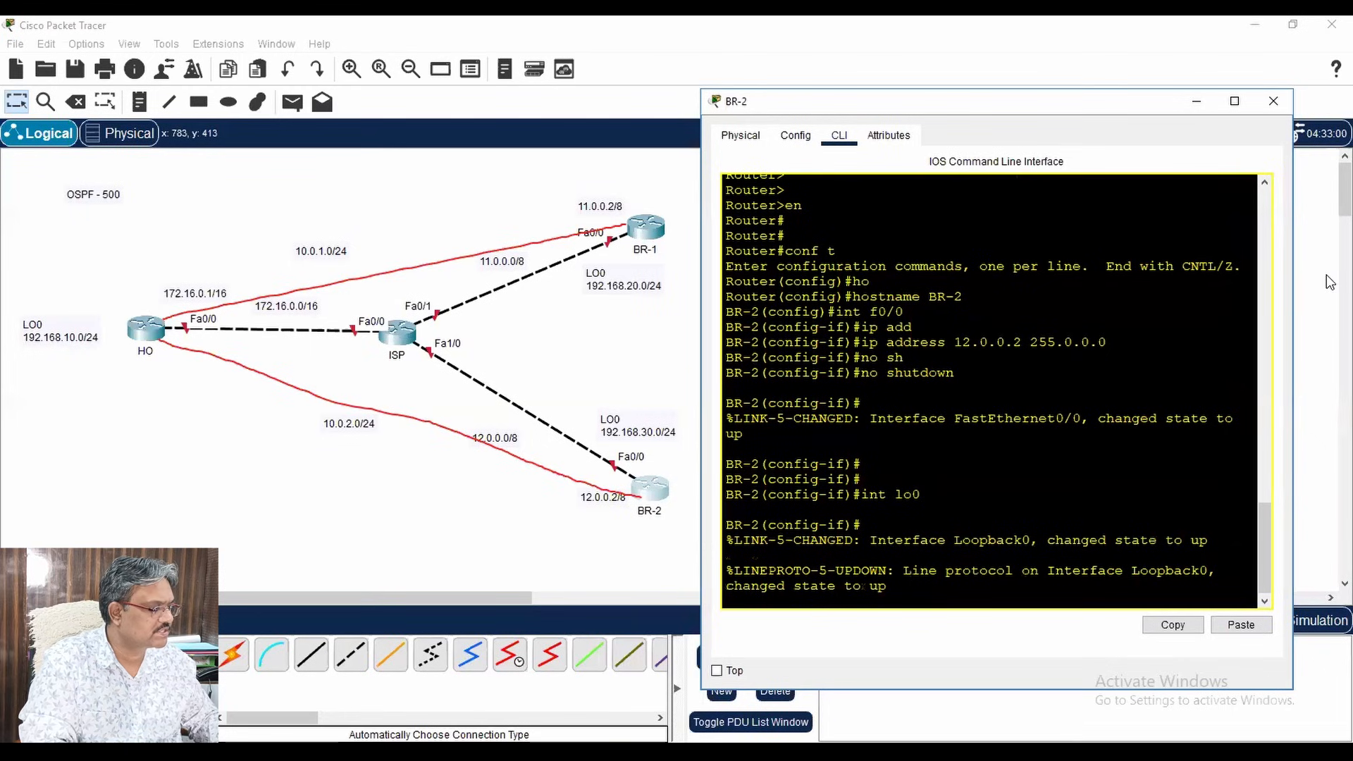
{"action": "type", "text": "ip add"}
{"action": "key", "text": "Tab"}
{"action": "type", "text": "192.168.30.1 255.255.255.0"}
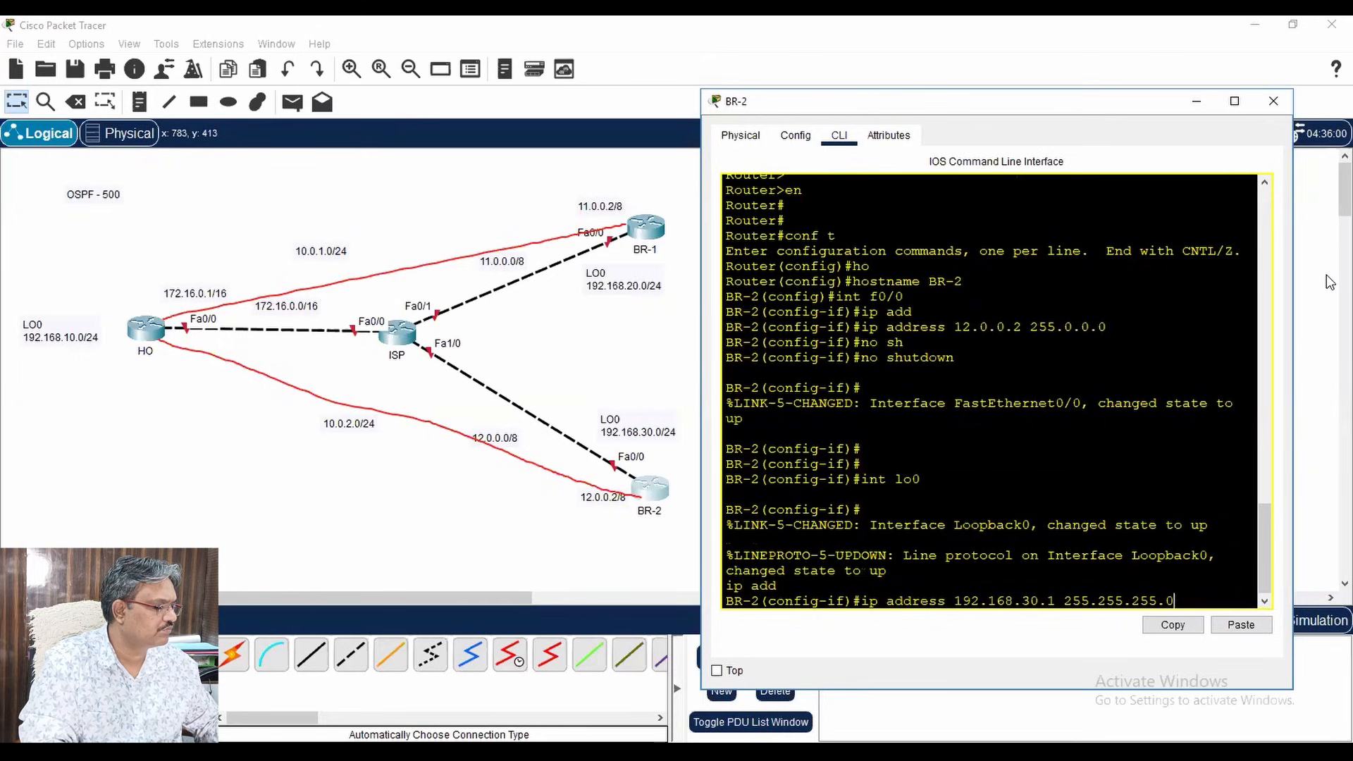
{"action": "key", "text": "Return"}
- Issue no shutdown on BR-2's lo0 interface
{"action": "type", "text": "no sh"}
{"action": "key", "text": "Tab"}
{"action": "key", "text": "Return"}
{"action": "key", "text": "Return"}
{"action": "key", "text": "Return"}
{"action": "key", "text": "Return"}
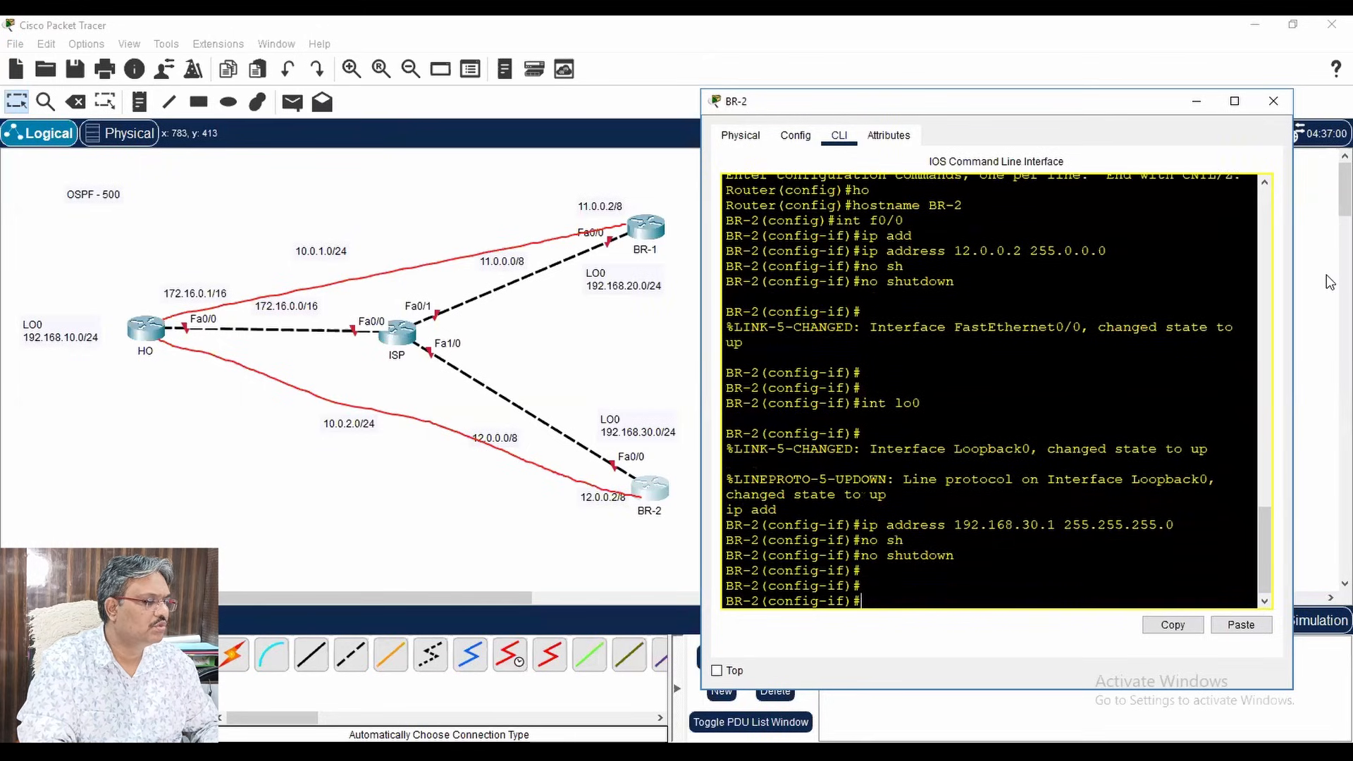
- Exit to global configuration mode on BR-2 and close the BR-2 window
{"action": "type", "text": "exit"}
{"action": "key", "text": "Return"}
{"action": "key", "text": "Return"}
{"action": "key", "text": "Return"}
{"action": "key", "text": "Return"}
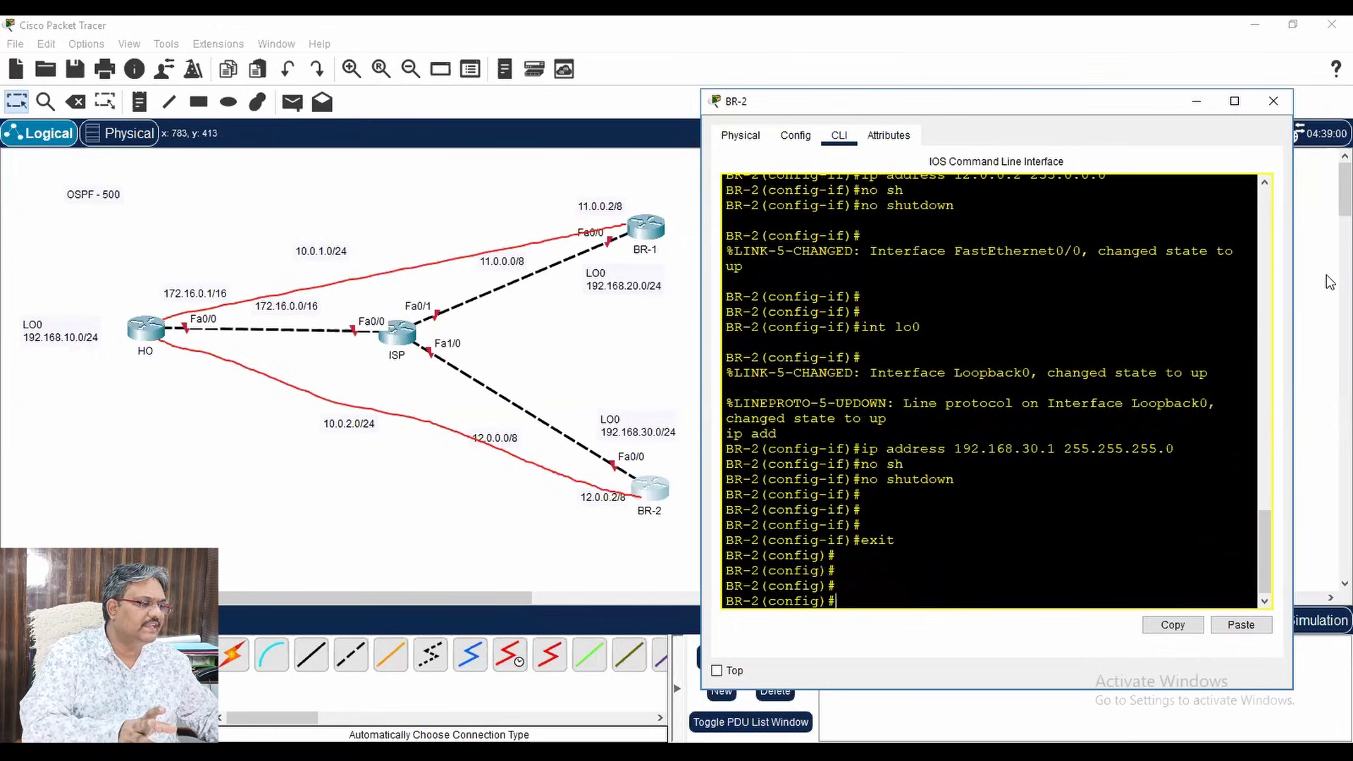
{"action": "left_click", "coordinate": [1273, 101]}
- Open the ISP router's command line and decline the initial configuration dialog to reach the user prompt
{"action": "left_click", "coordinate": [397, 331]}
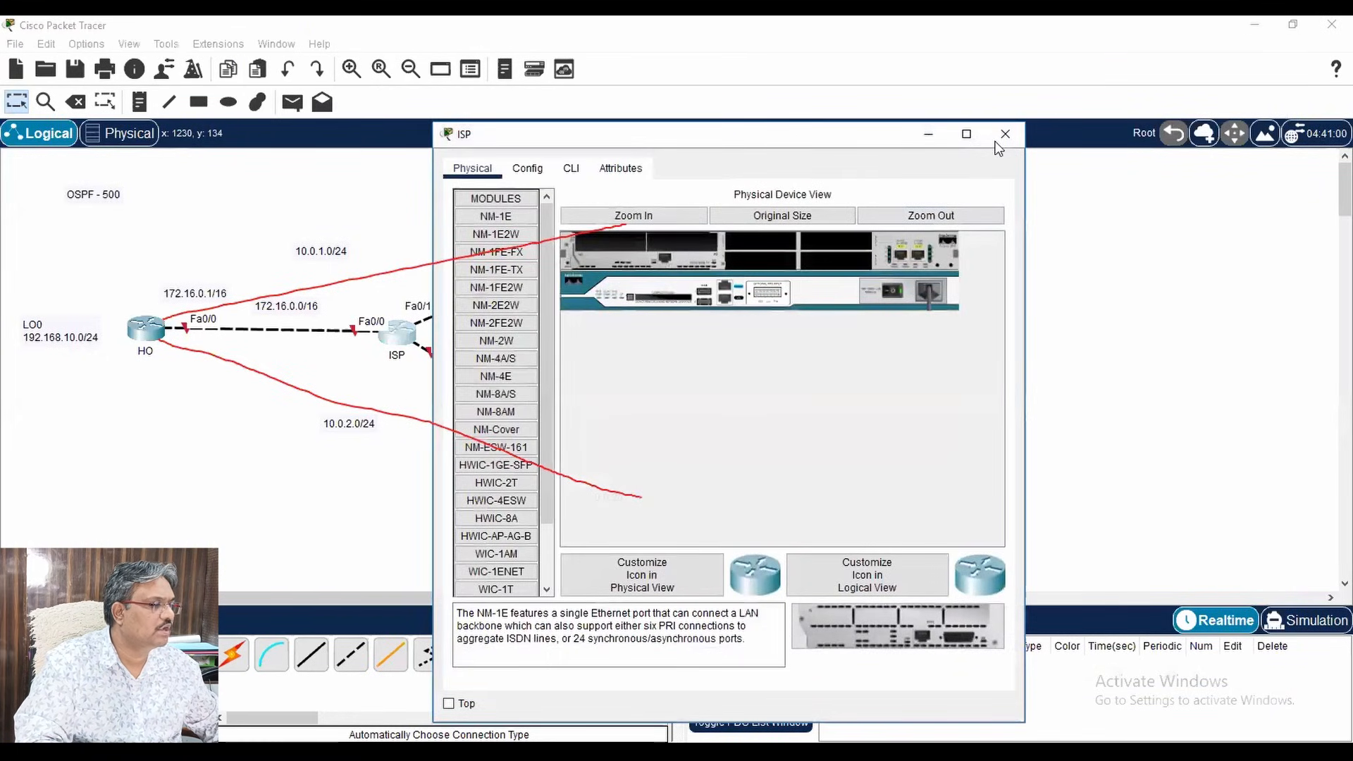
{"action": "left_click_drag", "start_coordinate": [781, 137], "coordinate": [1049, 113]}
{"action": "left_click", "coordinate": [838, 144]}
{"action": "left_click", "coordinate": [1156, 414]}
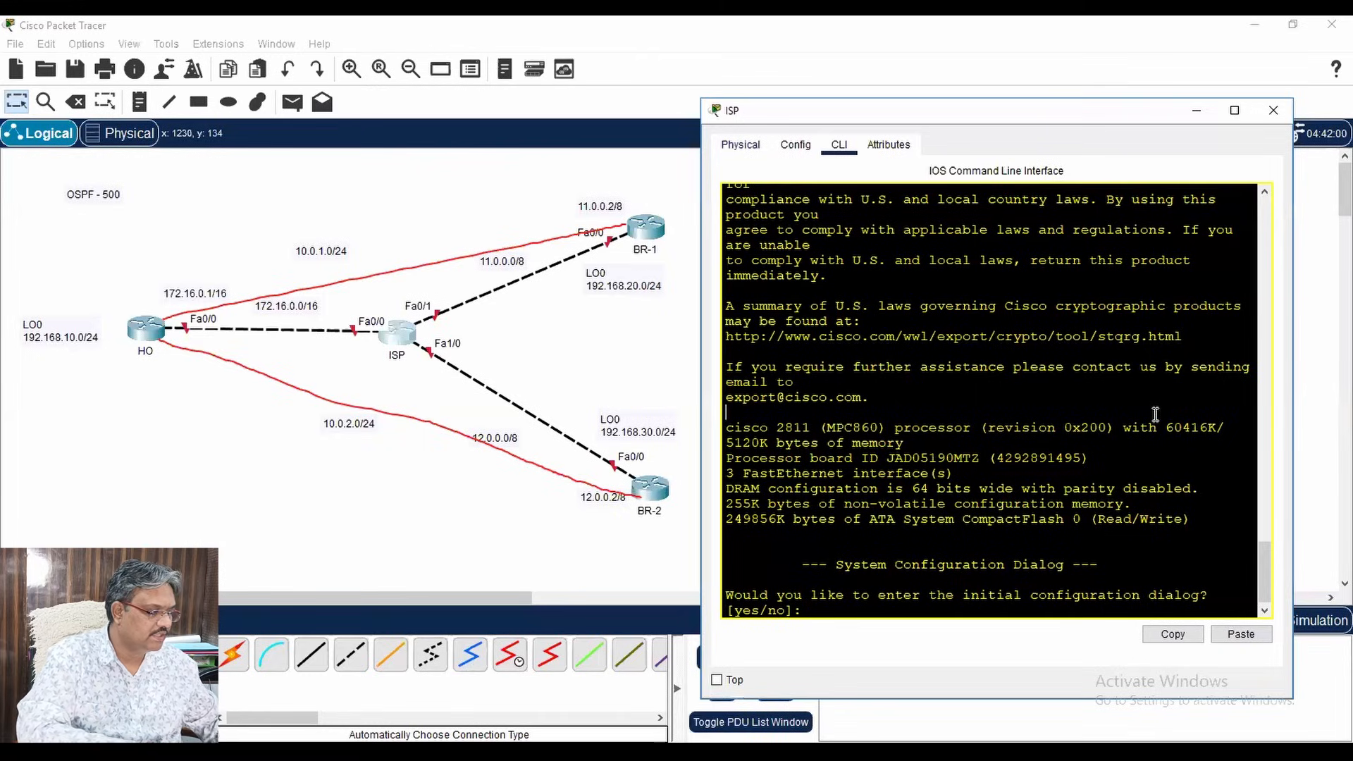
{"action": "type", "text": "n"}
{"action": "key", "text": "Return"}
{"action": "key", "text": "Return"}
{"action": "key", "text": "Return"}
{"action": "key", "text": "Return"}
{"action": "key", "text": "Return"}
{"action": "key", "text": "Return"}
{"action": "key", "text": "Return"}
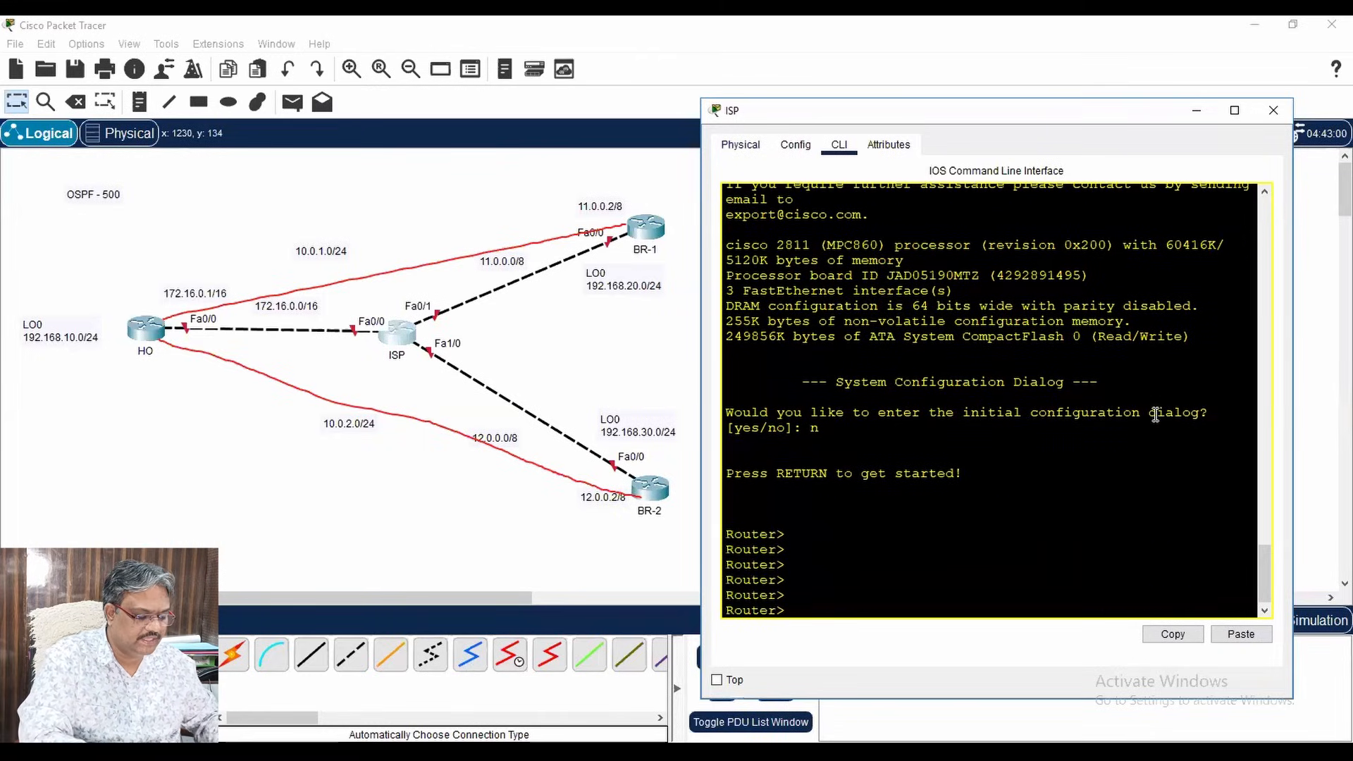
- Enter privileged mode with en and global configuration mode with conf t on the ISP router
{"action": "type", "text": "en"}
{"action": "key", "text": "Return"}
{"action": "key", "text": "Return"}
{"action": "key", "text": "Return"}
{"action": "key", "text": "Return"}
{"action": "type", "text": "conf t"}
{"action": "key", "text": "Return"}
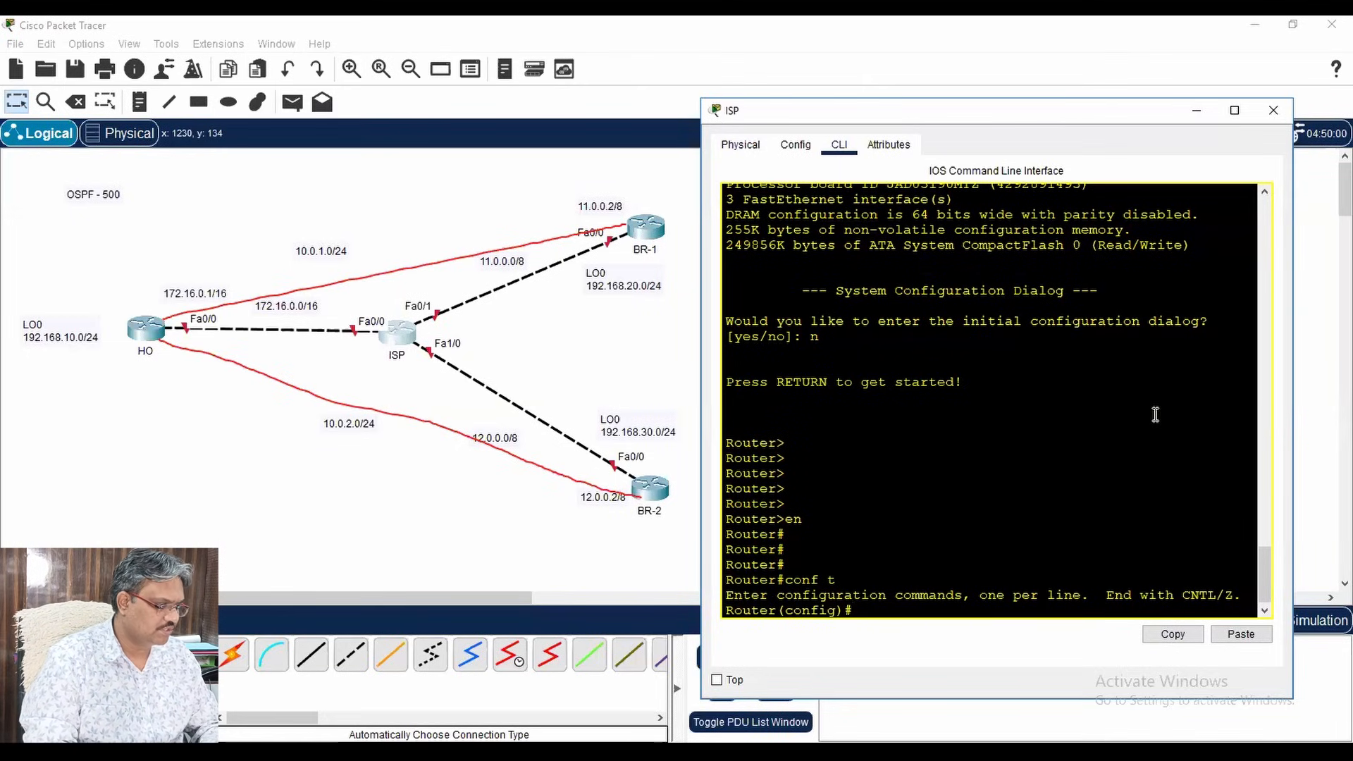
- Set the router's hostname to ISP
{"action": "type", "text": "hostname ISP"}
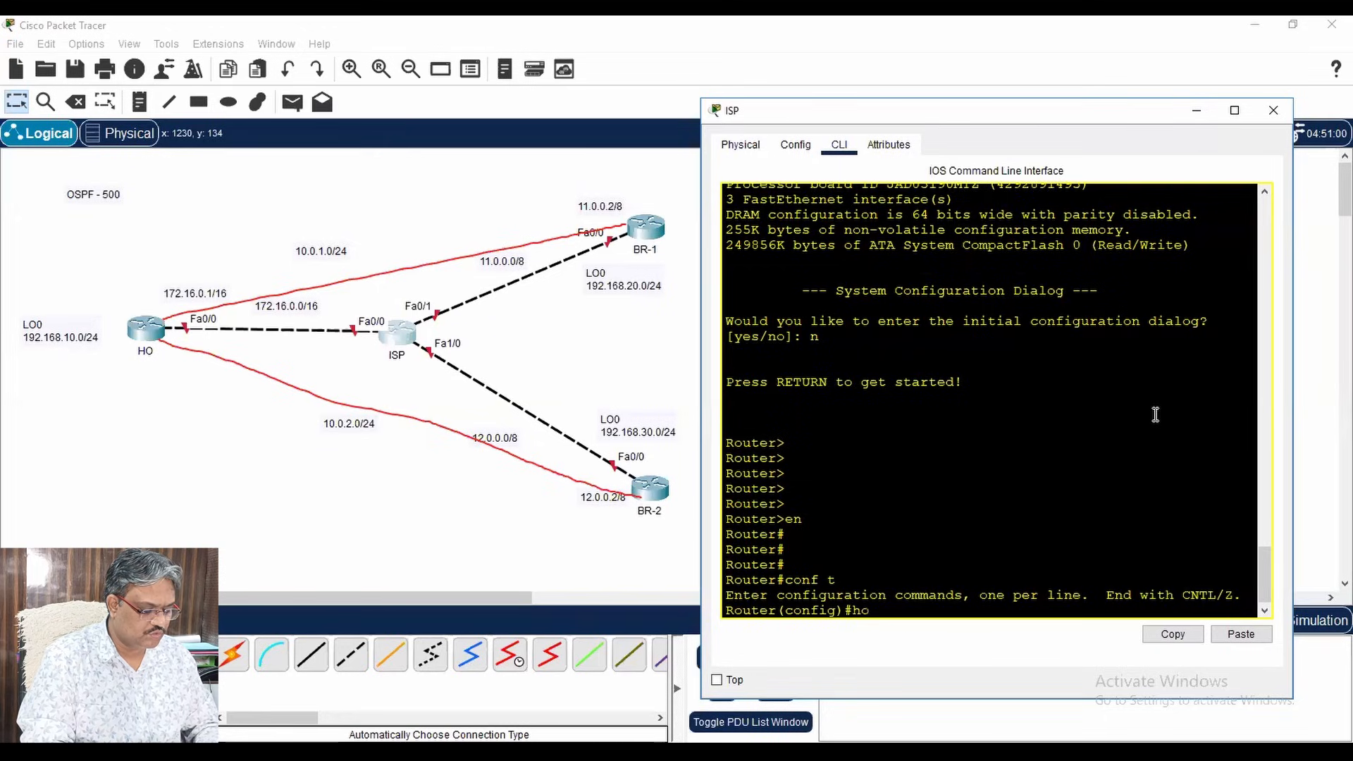
{"action": "key", "text": "Tab"}
{"action": "type", "text": "ISP"}
{"action": "key", "text": "Return"}
- Assign 172.16.0.2 with mask 255.255.0.0 to the ISP router's f0/0 interface
{"action": "type", "text": "int"}
{"action": "type", "text": "f0/0"}
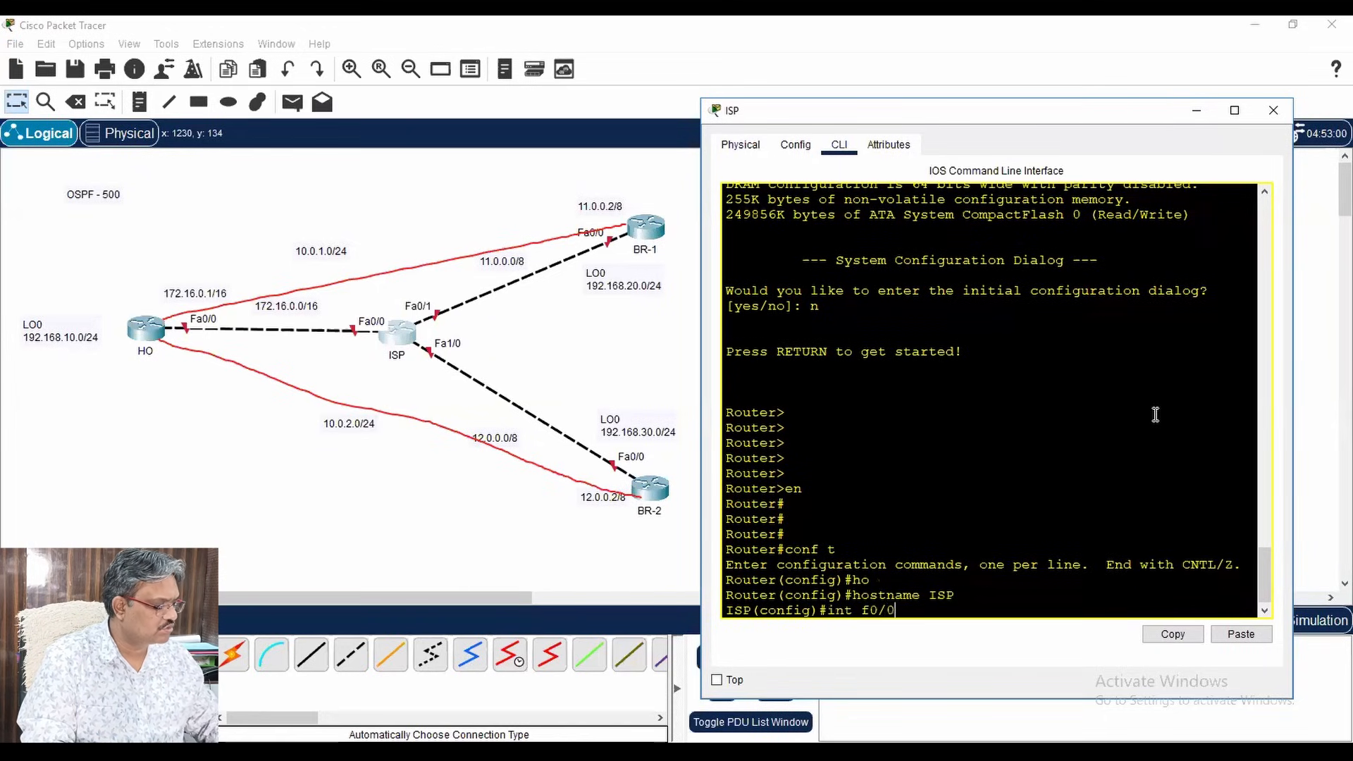
{"action": "key", "text": "Return"}
{"action": "type", "text": "ip add"}
{"action": "key", "text": "Tab"}
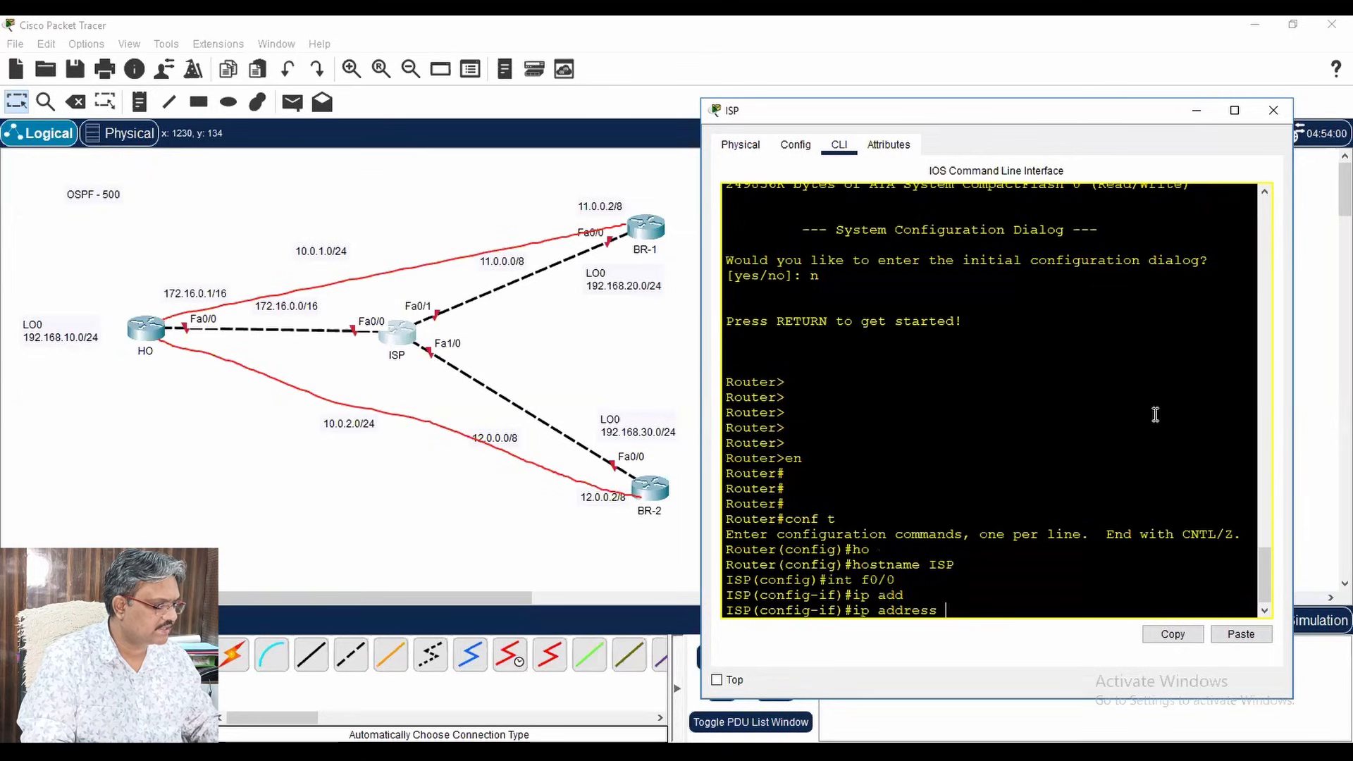
{"action": "type", "text": "172.16.0."}
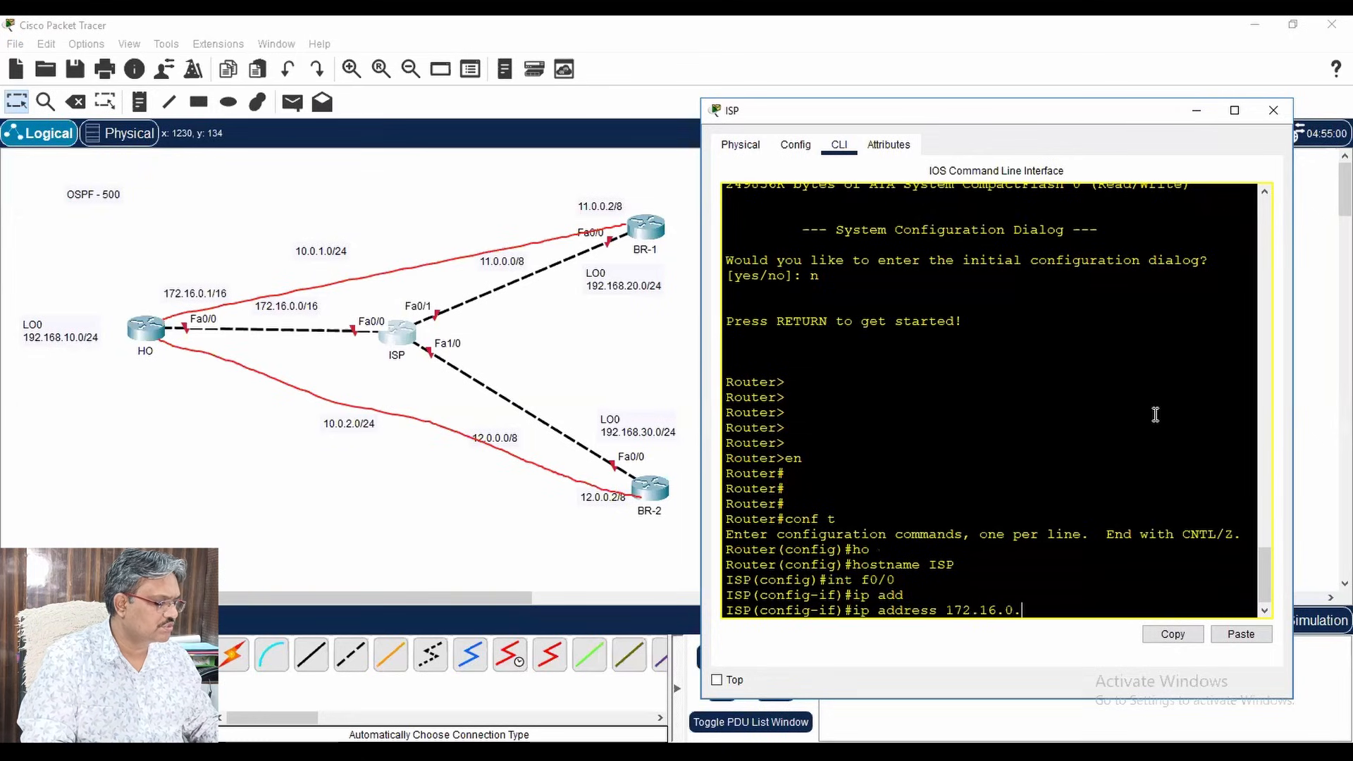
{"action": "type", "text": "2 255.255.0."}
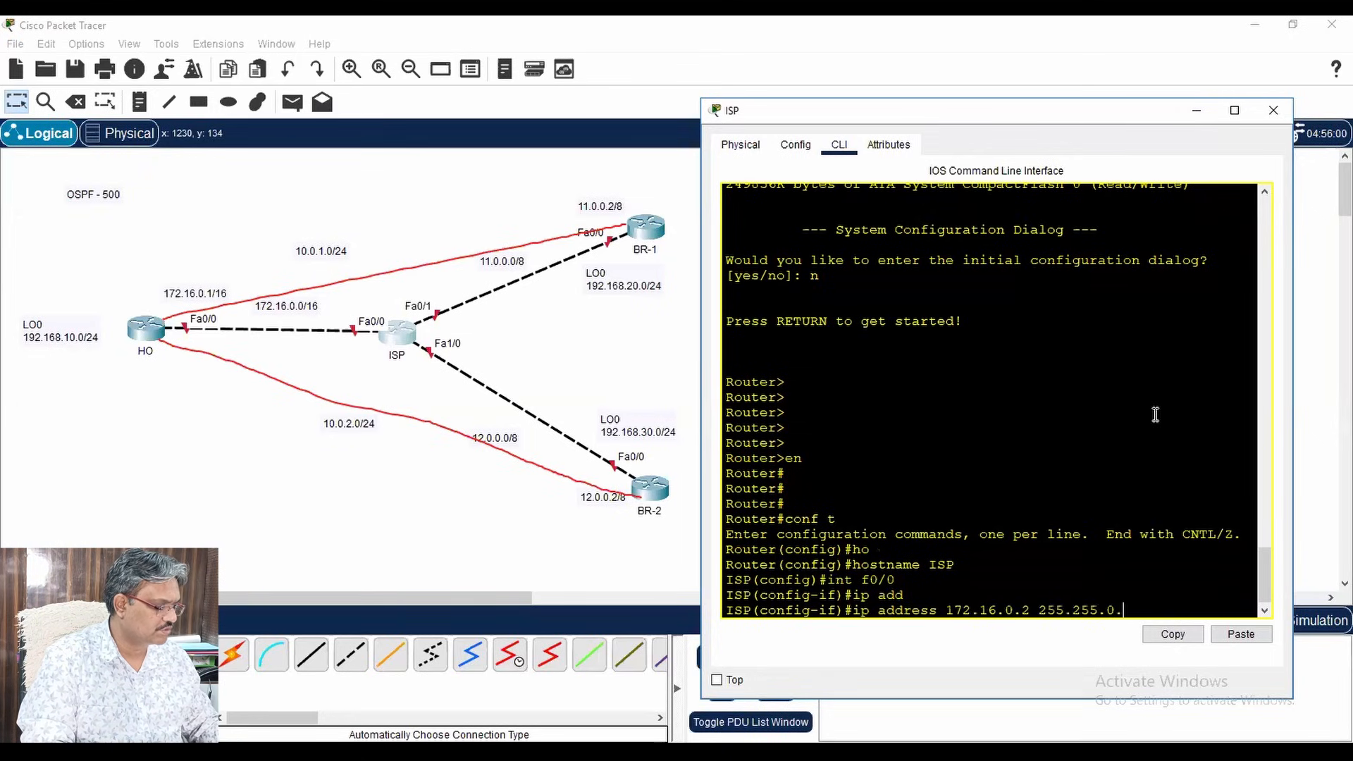
{"action": "type", "text": "0"}
{"action": "key", "text": "Return"}
- Enable the ISP router's f0/0 interface with no shutdown
{"action": "type", "text": "no sh"}
{"action": "key", "text": "Tab"}
{"action": "key", "text": "Return"}
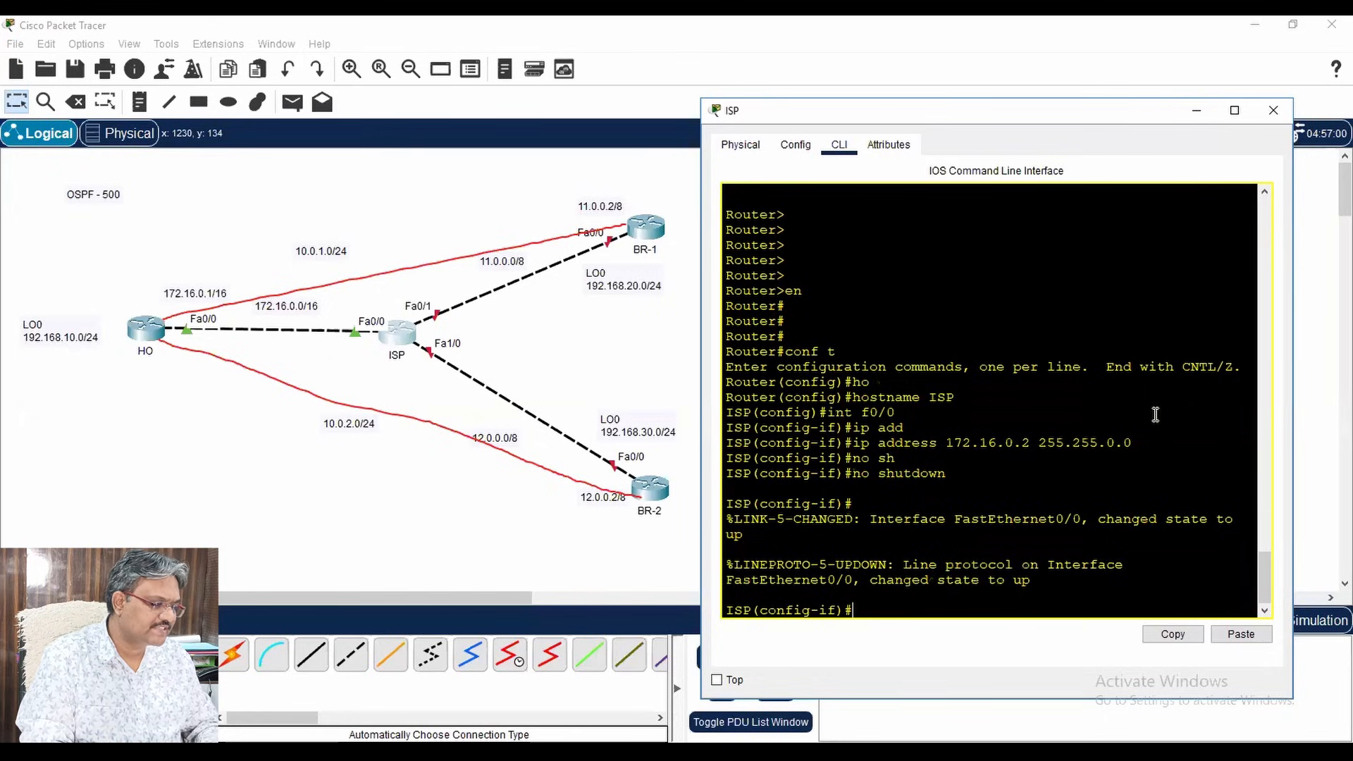
{"action": "key", "text": "Return"}
- Assign 11.0.0.1 with mask 255.0.0.0 to the ISP router's f0/1 interface
{"action": "type", "text": "int f0/1"}
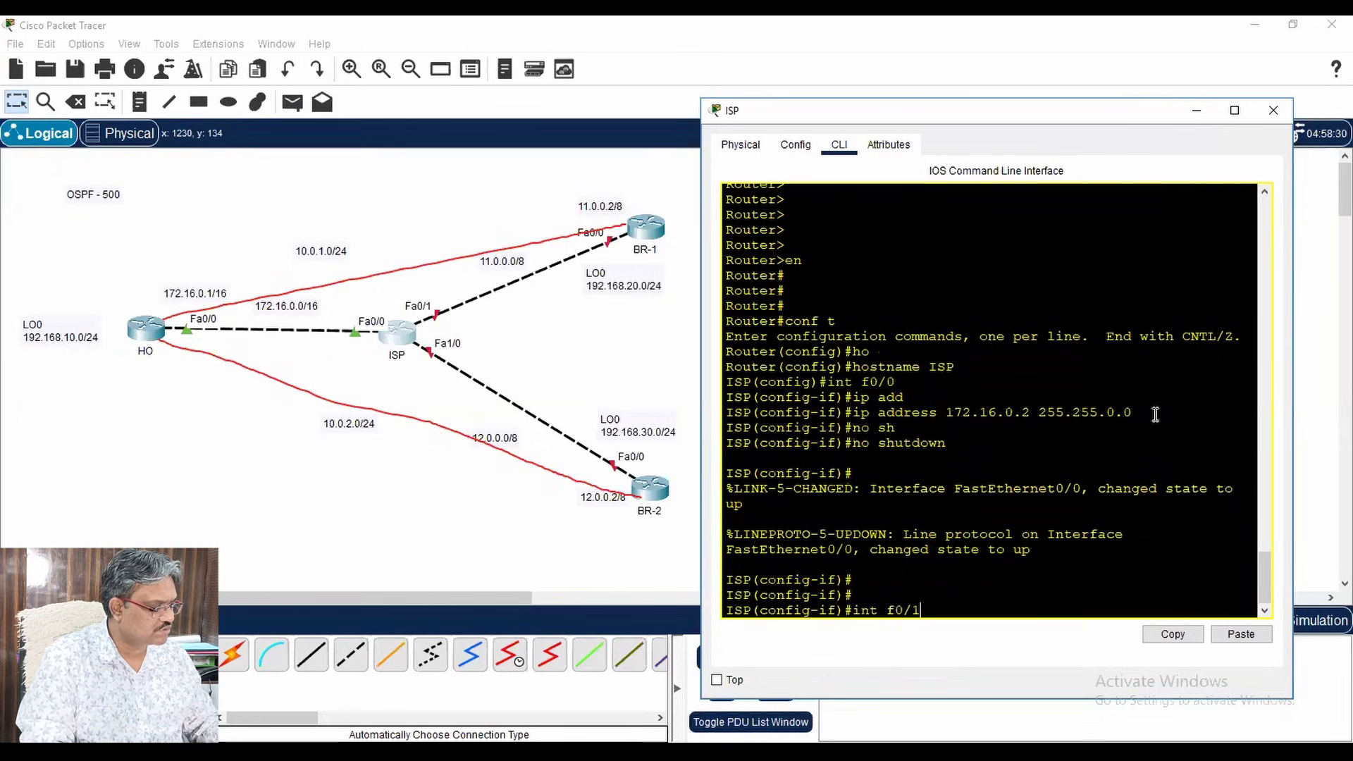
{"action": "key", "text": "Return"}
{"action": "type", "text": "ip add"}
{"action": "key", "text": "Tab"}
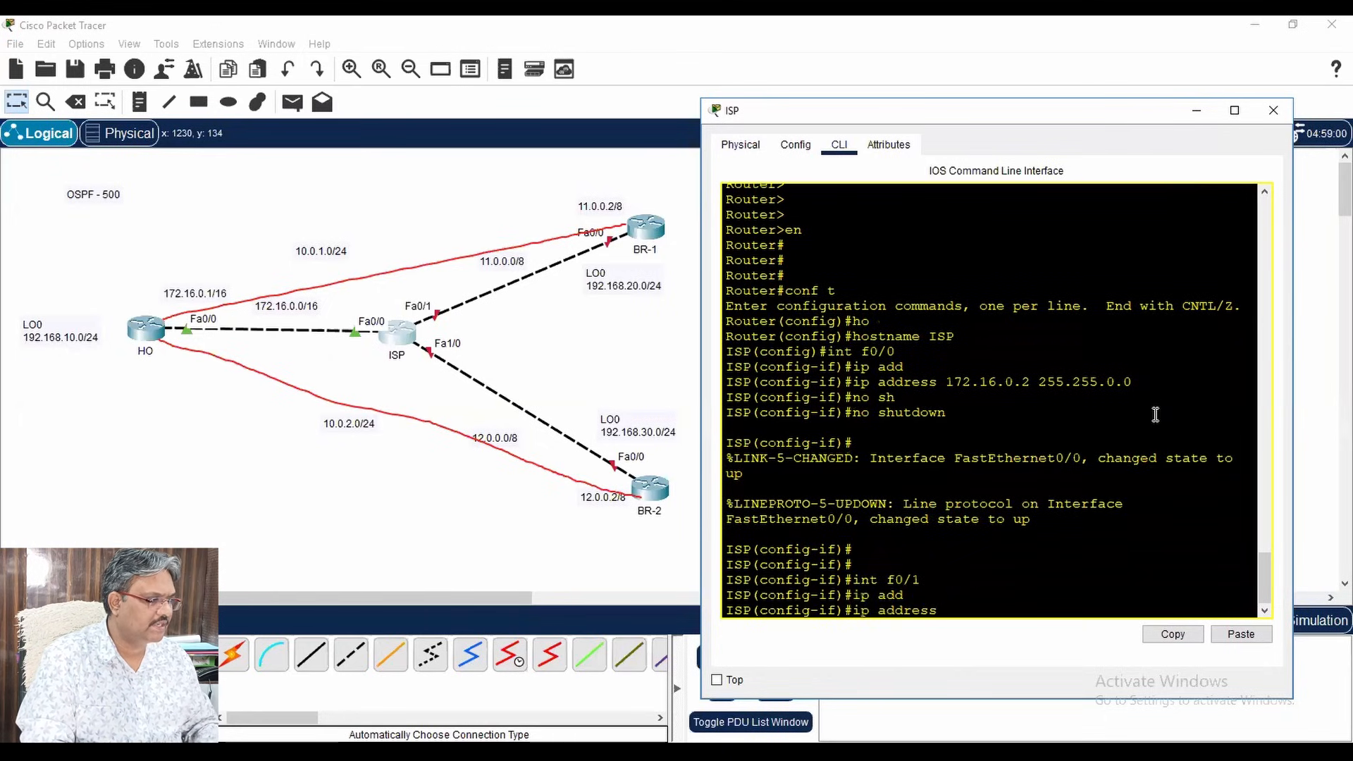
{"action": "type", "text": "11.0.0.1 255.0.0.0"}
{"action": "key", "text": "Return"}
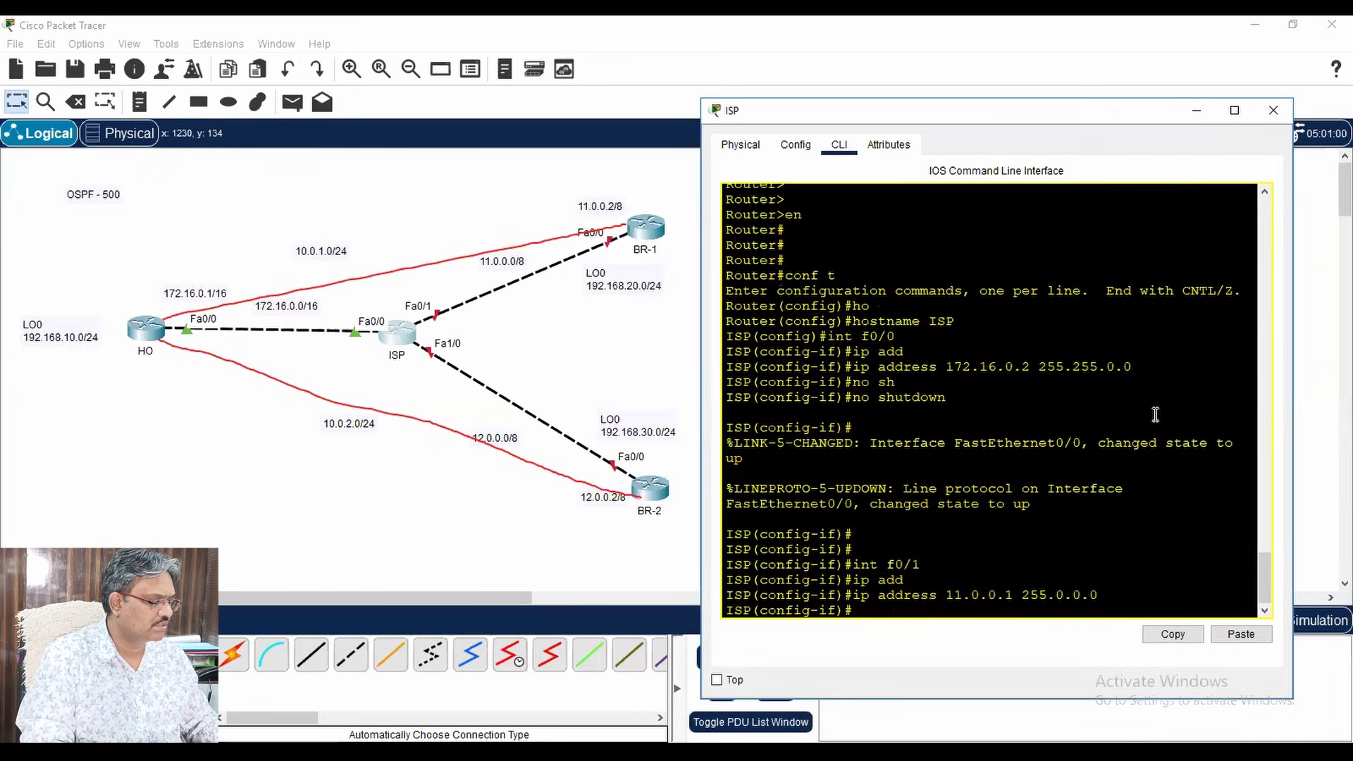
- Enable the ISP router's f0/1 interface with no shutdown
{"action": "type", "text": "no sh"}
{"action": "key", "text": "Tab"}
{"action": "key", "text": "Return"}
{"action": "key", "text": "Return"}
- Assign 12.0.0.1 with mask 255.0.0.0 to the ISP router's f1/0 interface
{"action": "type", "text": "int f1/0"}
{"action": "key", "text": "Return"}
{"action": "type", "text": "ip"}
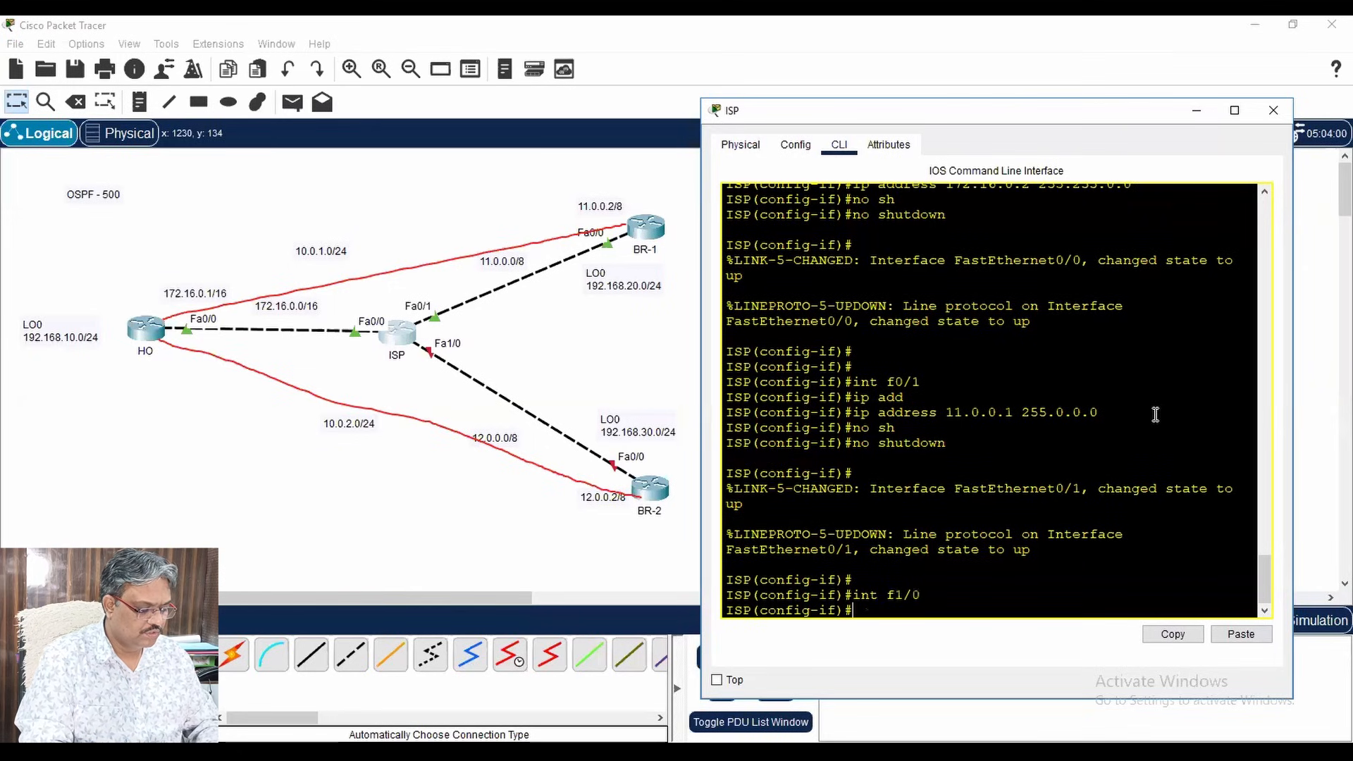
{"action": "type", "text": " add"}
{"action": "key", "text": "Tab"}
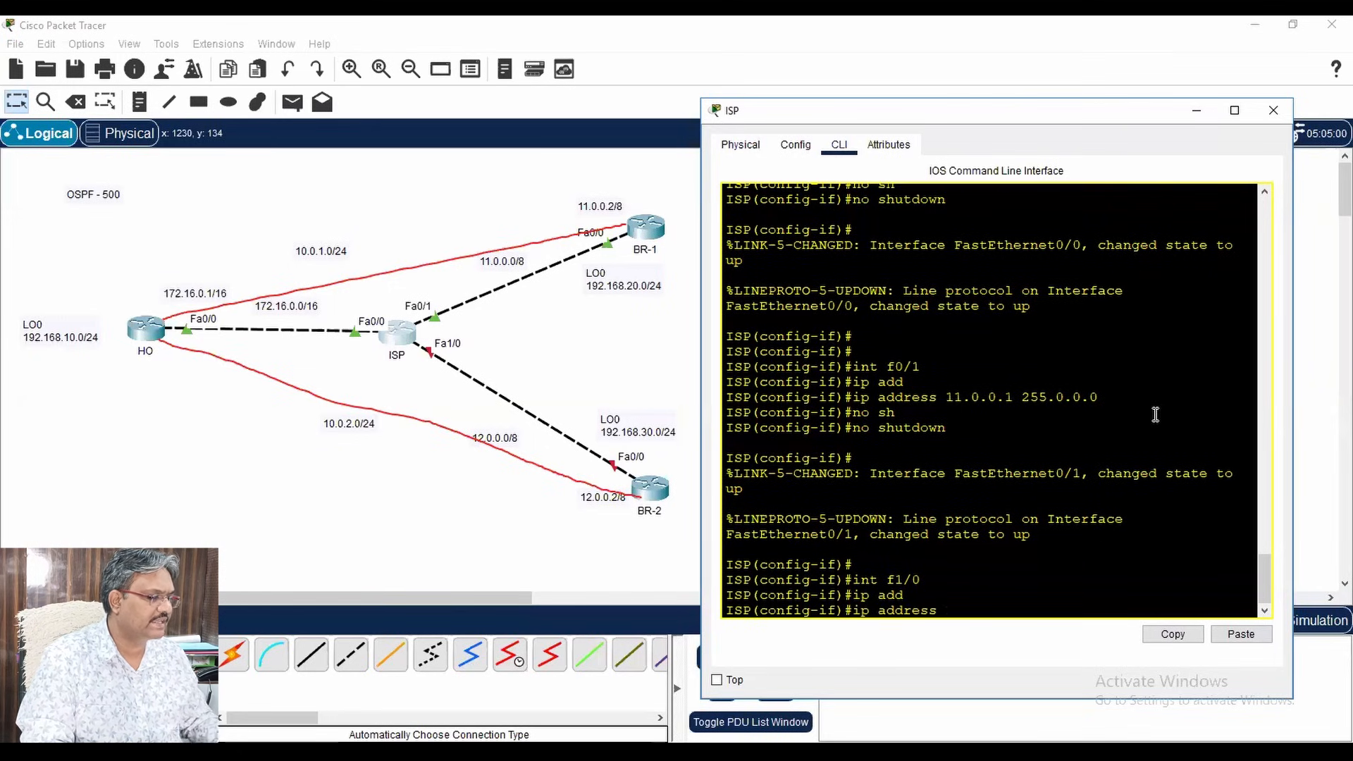
{"action": "type", "text": "12.0.0."}
{"action": "type", "text": "1 255.0.0.0"}
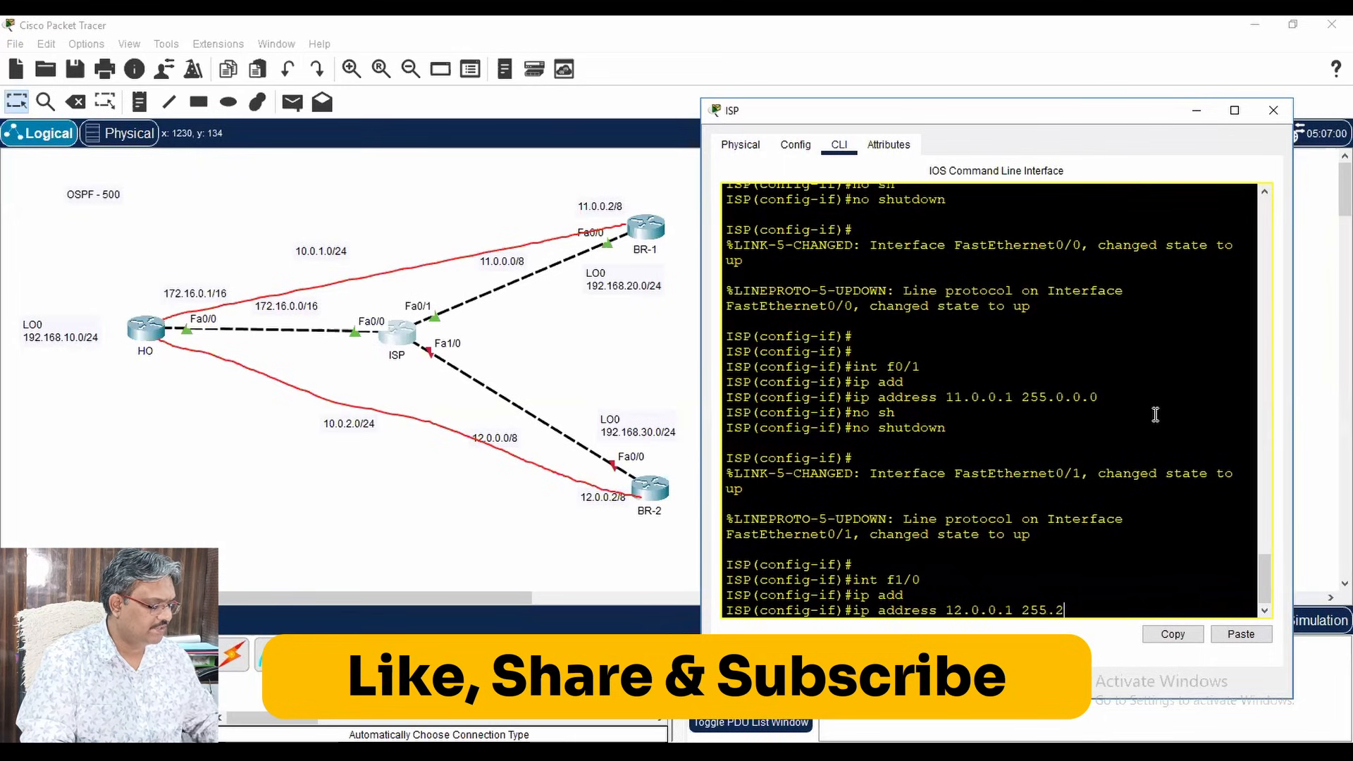
{"action": "key", "text": "Return"}
- Enable the ISP router's f1/0 interface with no shutdown
{"action": "type", "text": "no sh"}
{"action": "key", "text": "Tab"}
{"action": "key", "text": "Return"}
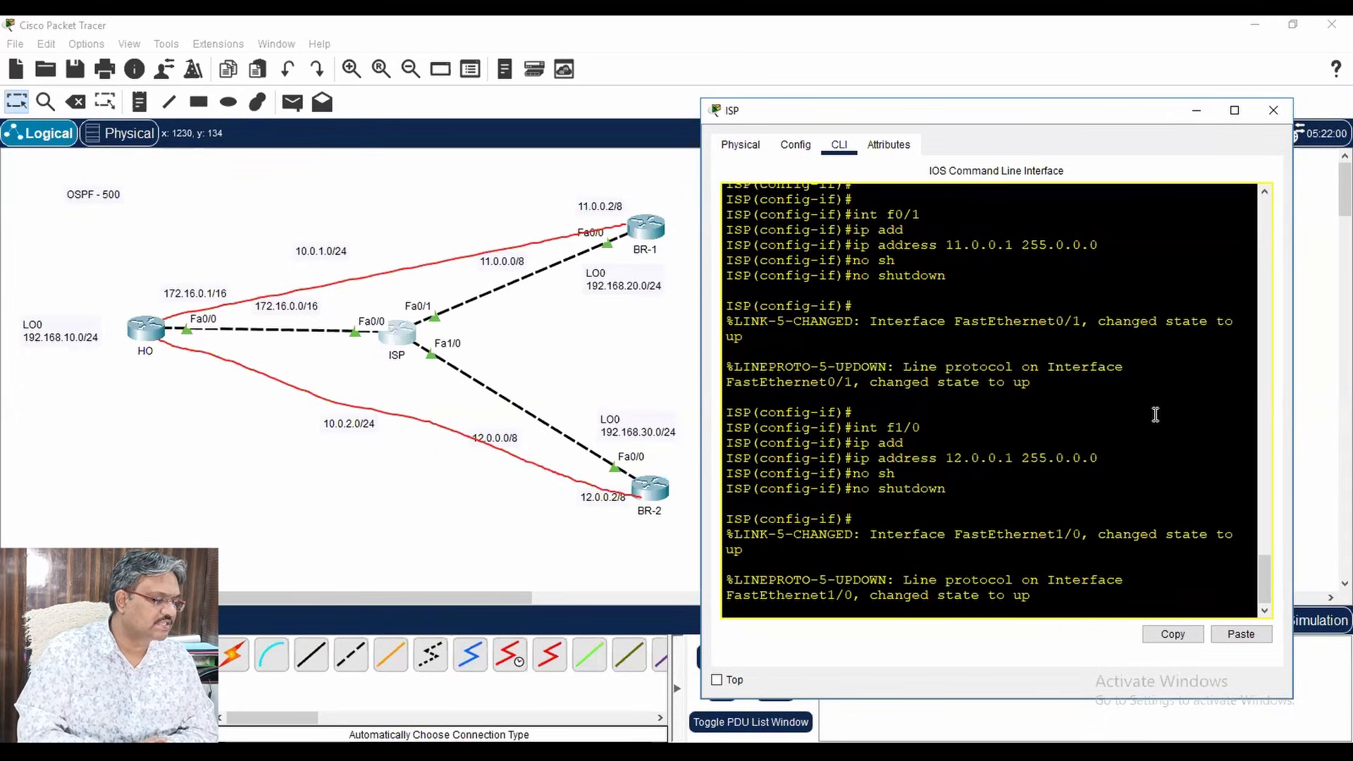
{"action": "key", "text": "Return"}
{"action": "key", "text": "Return"}
{"action": "key", "text": "Return"}
{"action": "key", "text": "Return"}
{"action": "key", "text": "Return"}
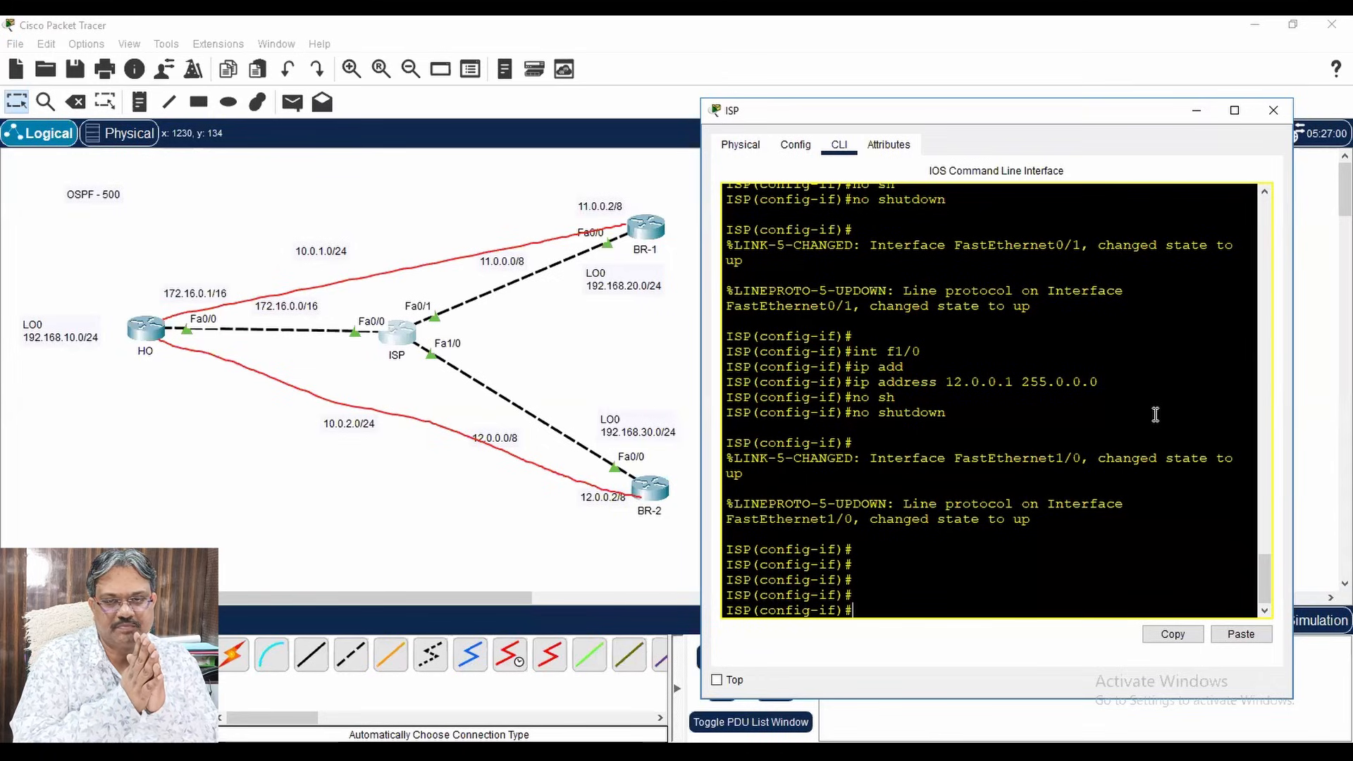
- Leave configuration mode on the ISP router with end to return to the privileged prompt
{"action": "type", "text": "end"}
{"action": "key", "text": "Return"}
{"action": "key", "text": "Return"}
{"action": "key", "text": "Return"}
{"action": "key", "text": "Return"}
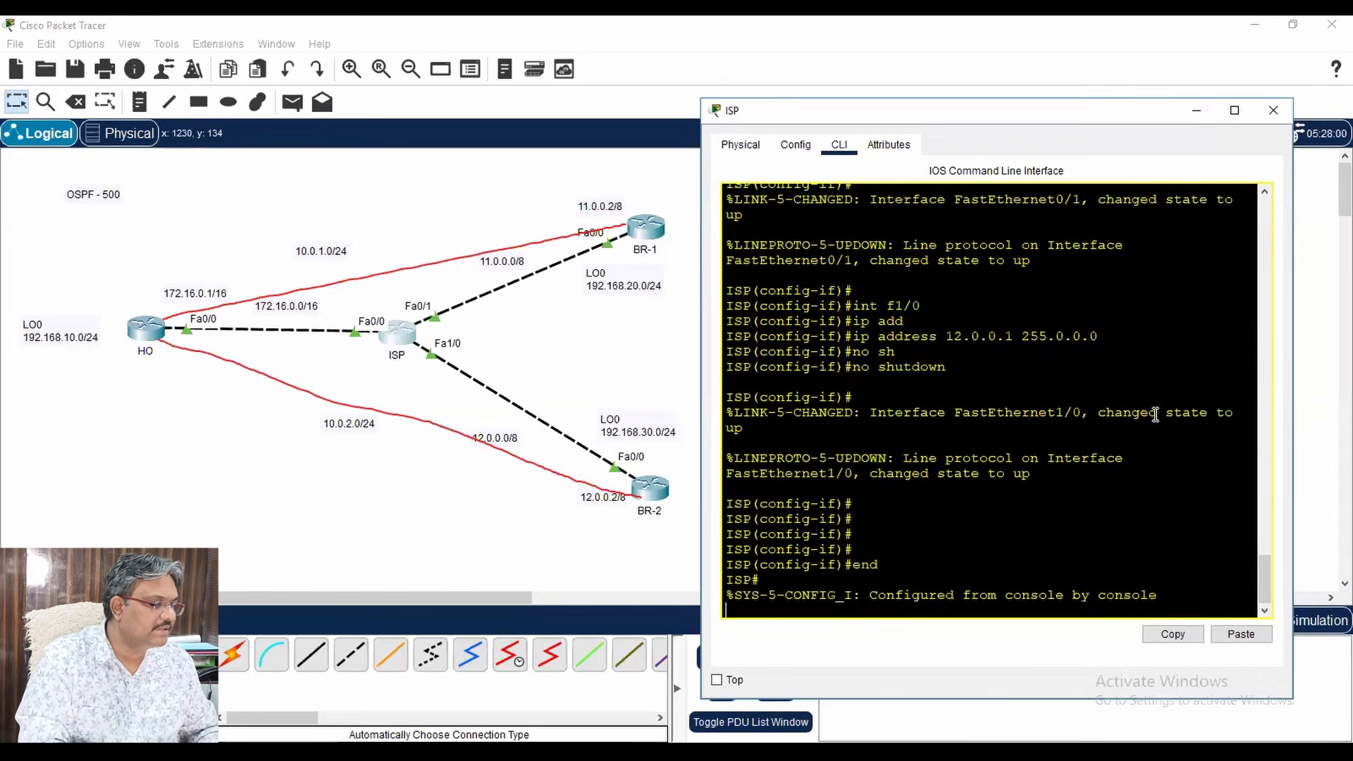
{"action": "type", "text": "ping"}
{"action": "key", "text": "BackSpace"}
{"action": "key", "text": "BackSpace"}
{"action": "key", "text": "BackSpace"}
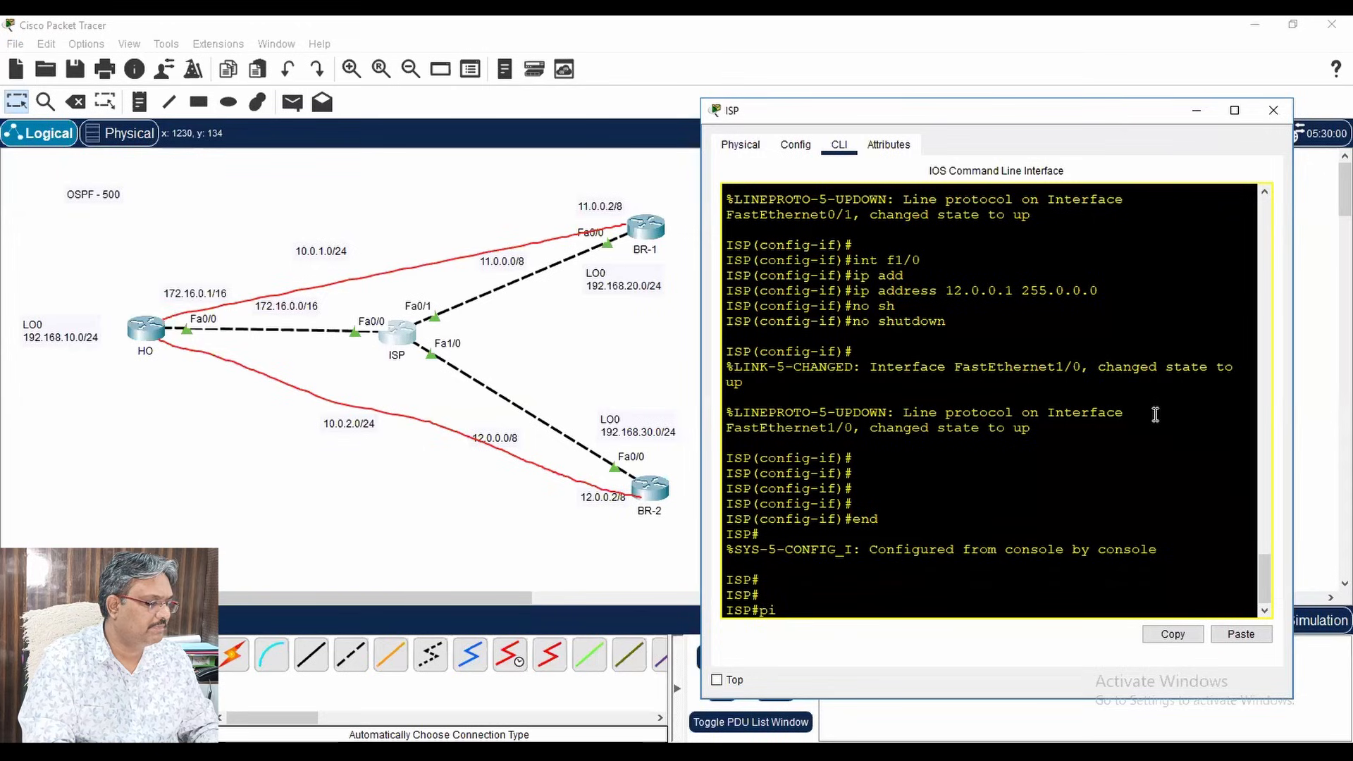
- Close the ISP window and open the HO router's command line beside the topology
{"action": "left_click", "coordinate": [1274, 110]}
{"action": "left_click", "coordinate": [146, 328]}
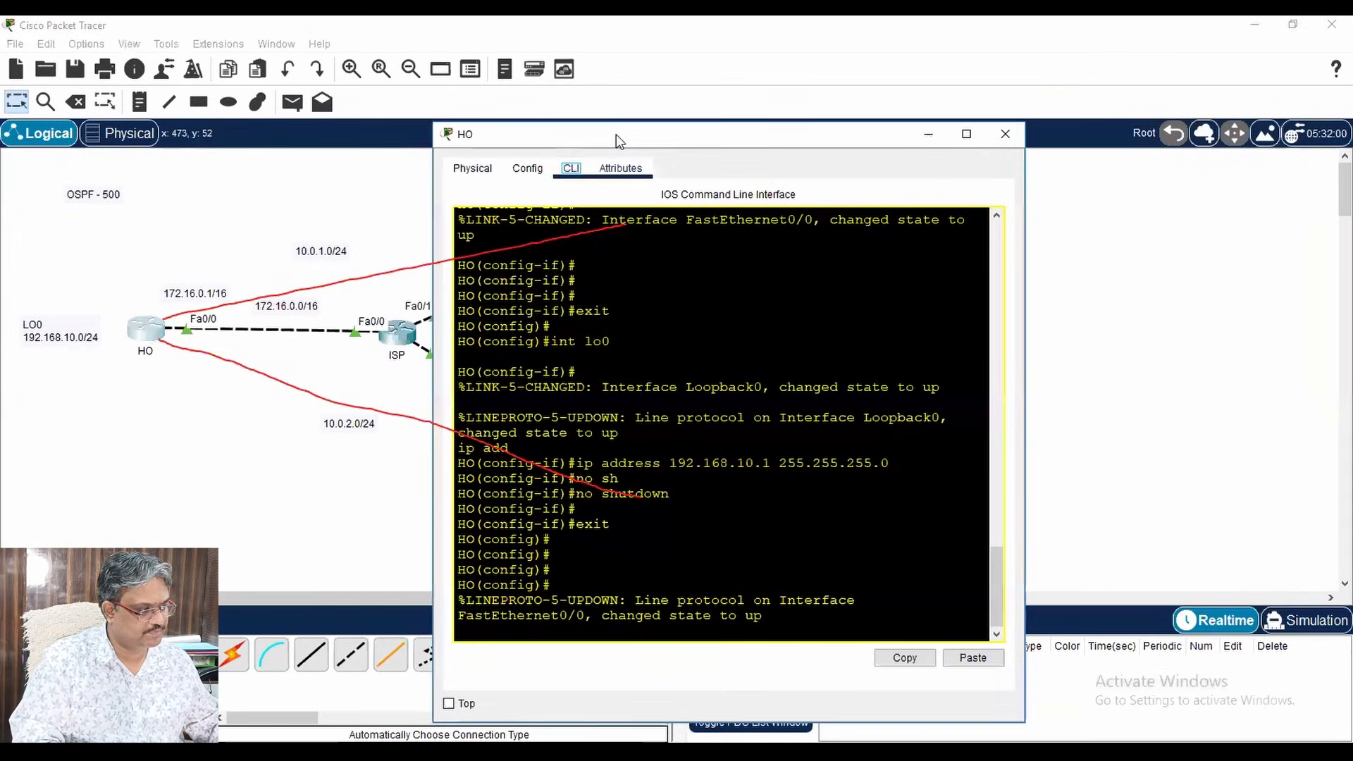
{"action": "left_click_drag", "start_coordinate": [626, 134], "coordinate": [934, 106]}
{"action": "key", "text": "Return"}
{"action": "key", "text": "Return"}
{"action": "key", "text": "Return"}
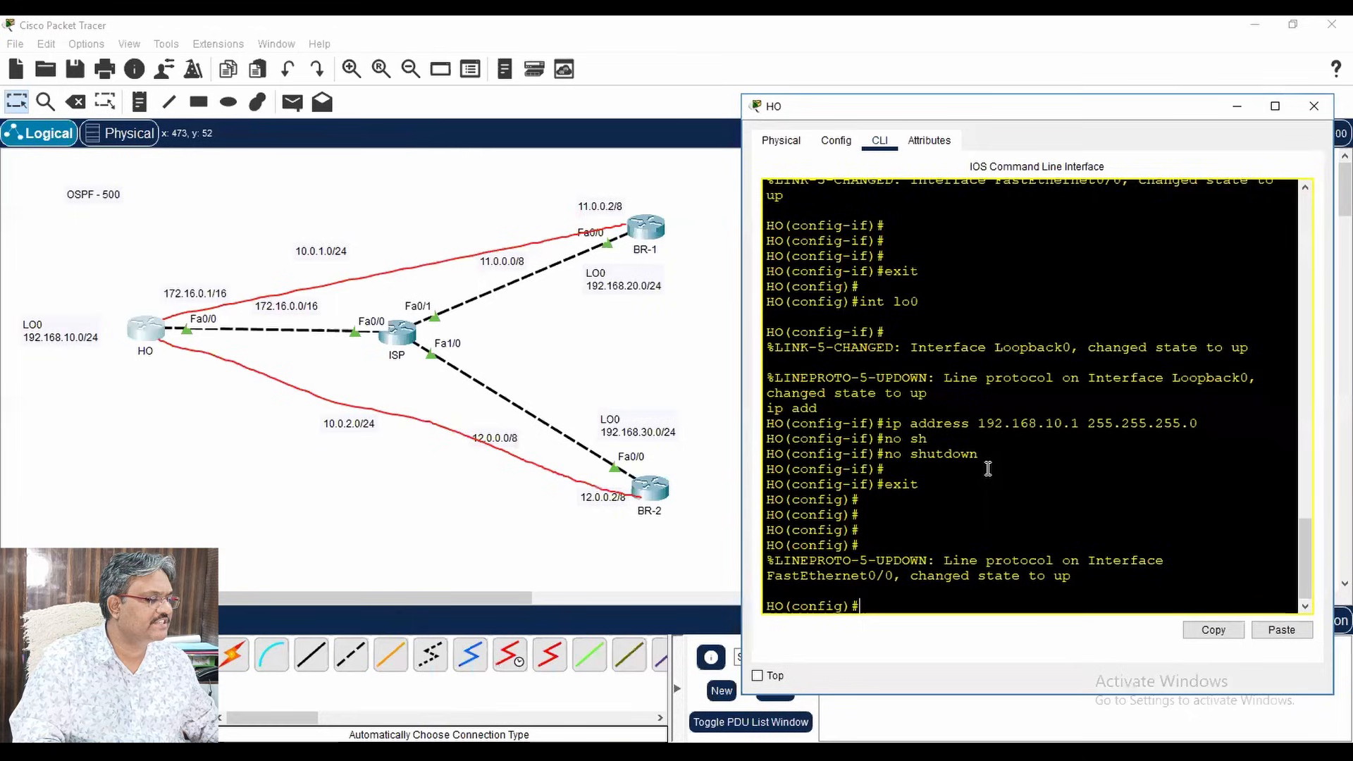
- Leave configuration mode on the HO router with end and ping BR-1's address 11.0.0.2
{"action": "key", "text": "Return"}
{"action": "type", "text": "end"}
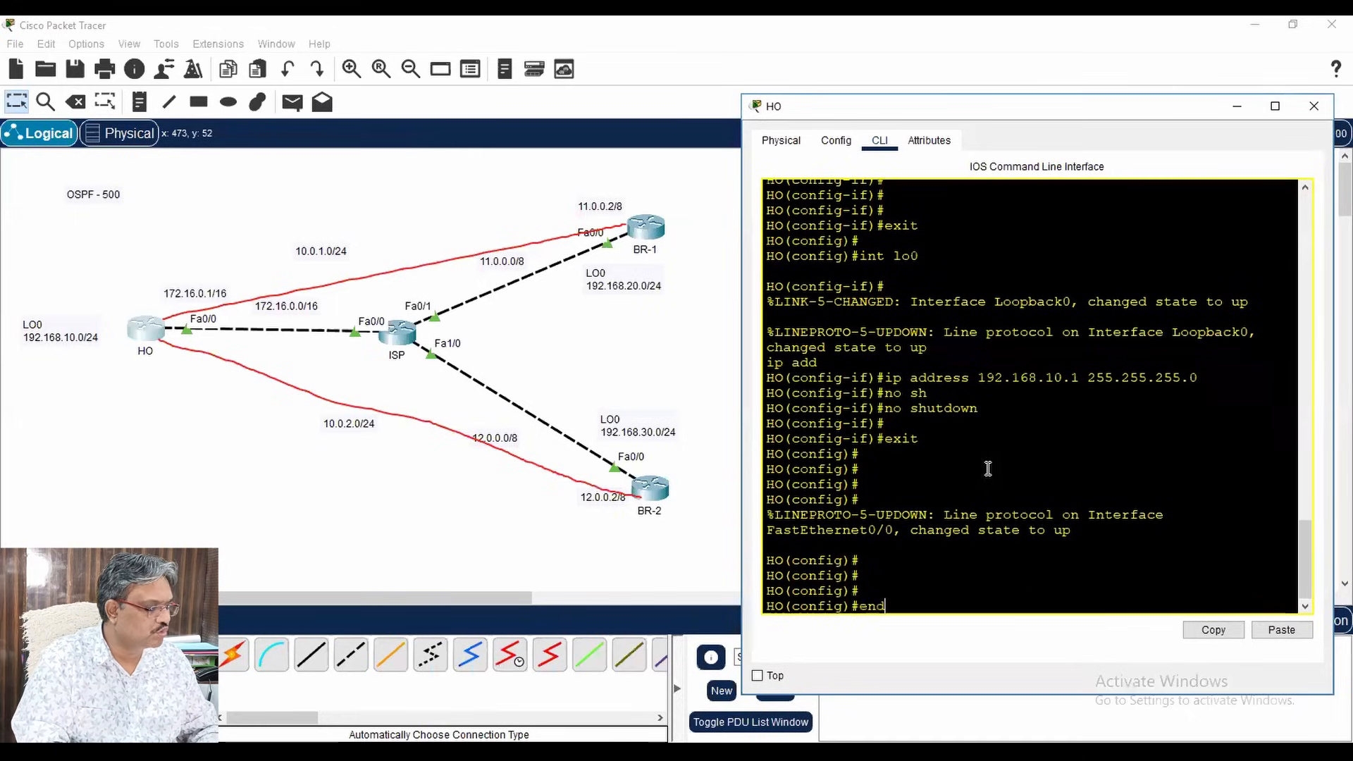
{"action": "key", "text": "Return"}
{"action": "key", "text": "Return"}
{"action": "key", "text": "Return"}
{"action": "type", "text": "ping "}
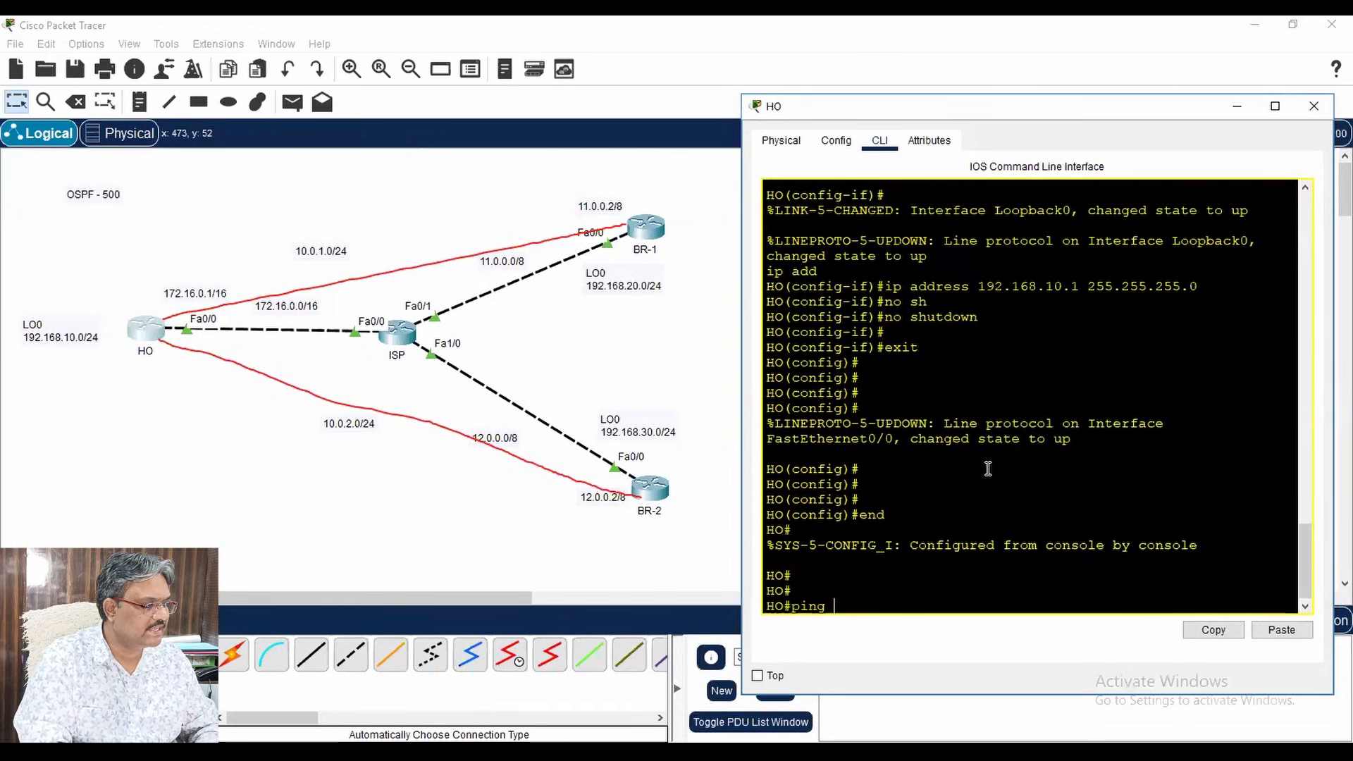
{"action": "type", "text": "11.0.0.2"}
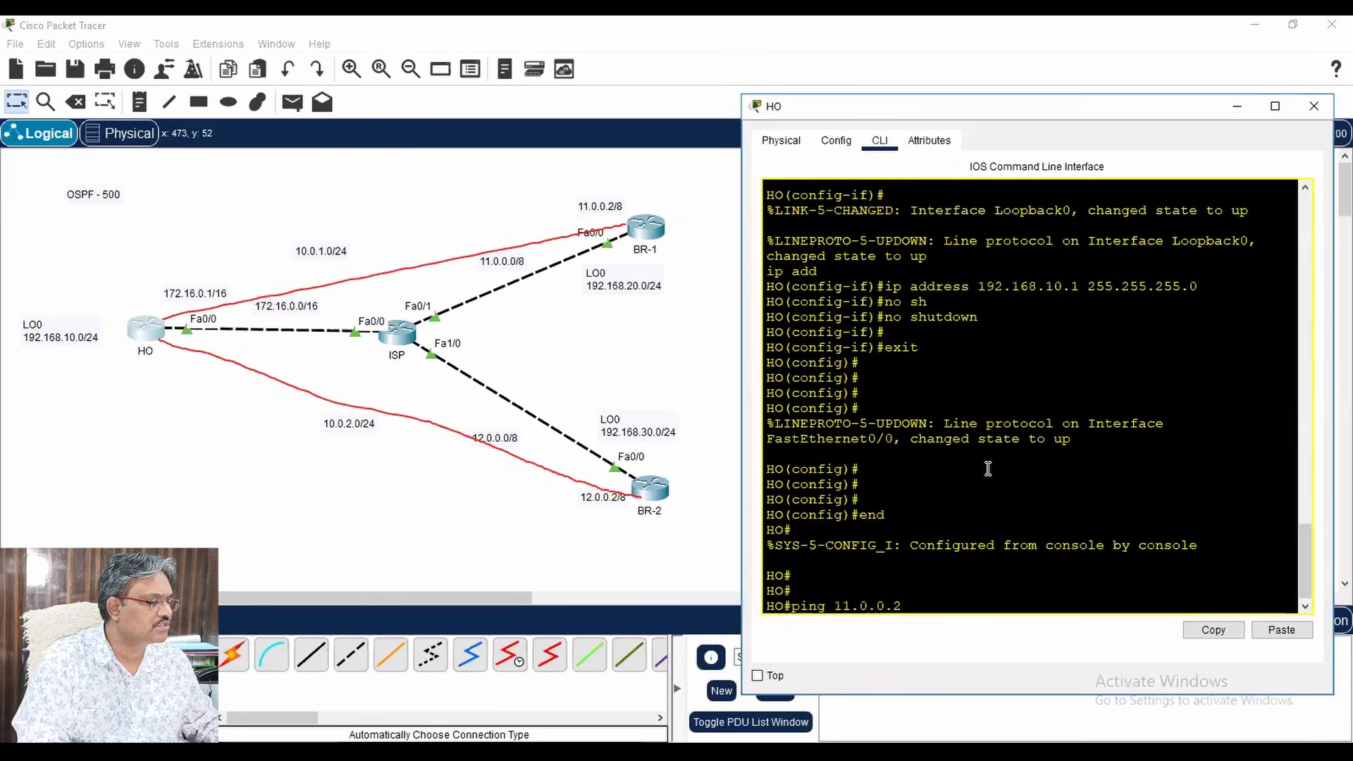
{"action": "key", "text": "Return"}
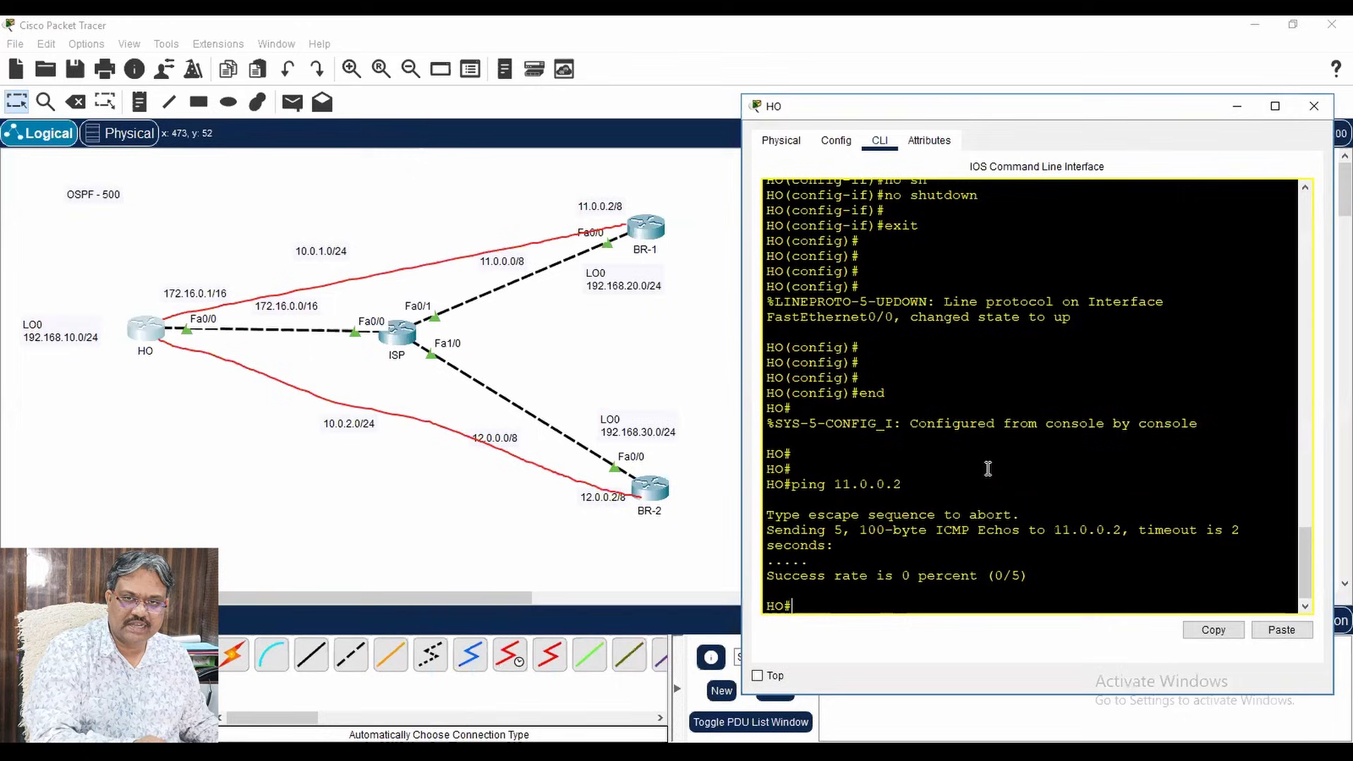
- Enter global configuration mode on HO and add a default route 0.0.0.0 0.0.0.0 via 172.16.0.2
{"action": "key", "text": "Return"}
{"action": "key", "text": "Return"}
{"action": "key", "text": "Return"}
{"action": "type", "text": "conf t"}
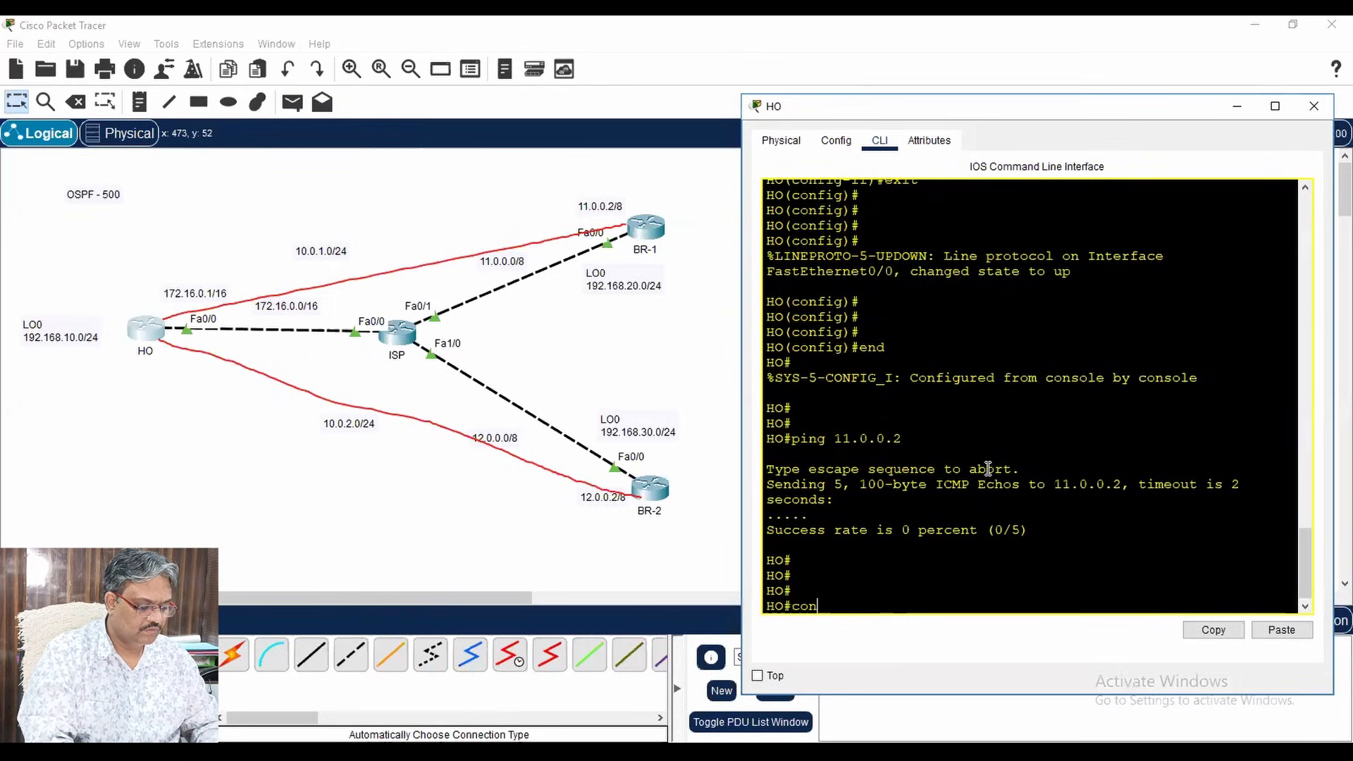
{"action": "key", "text": "Return"}
{"action": "type", "text": "ip"}
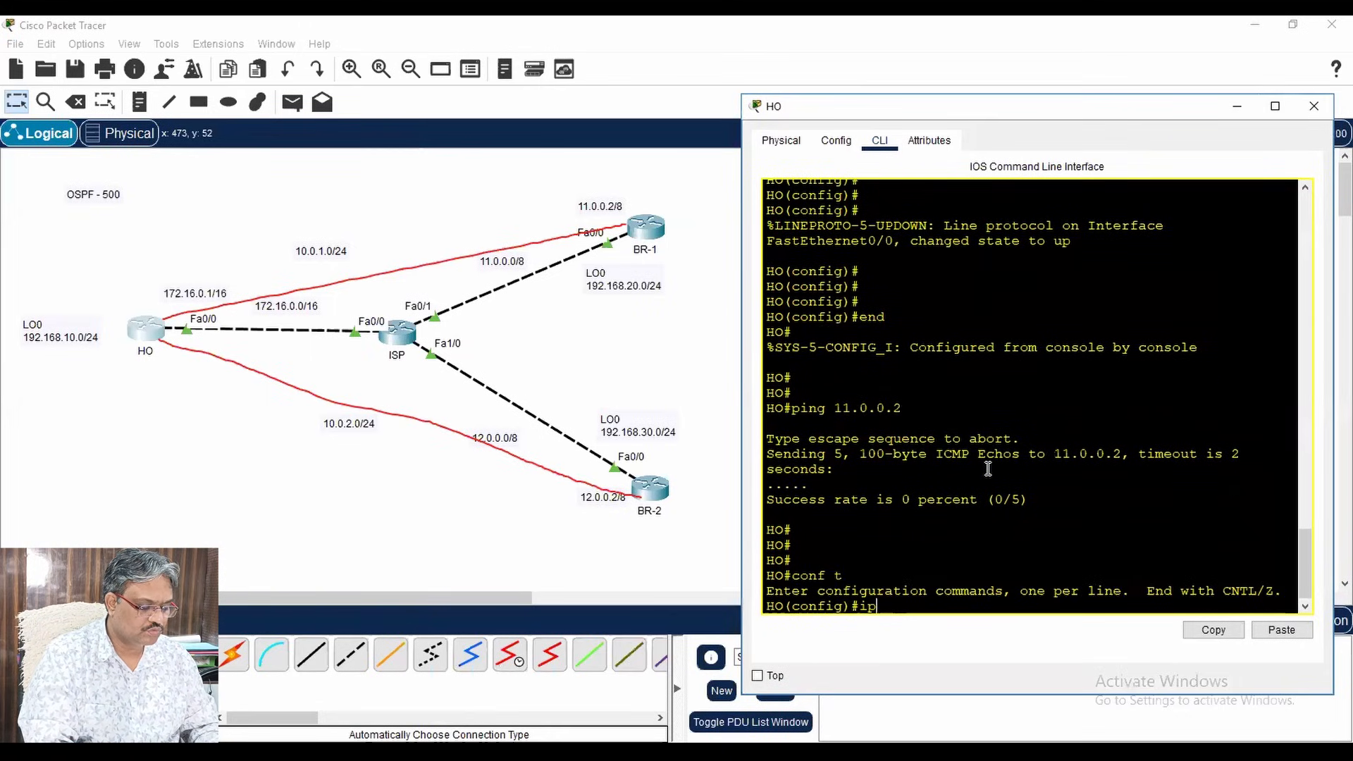
{"action": "type", "text": " route 0.0.0.0 0.0.0.0"}
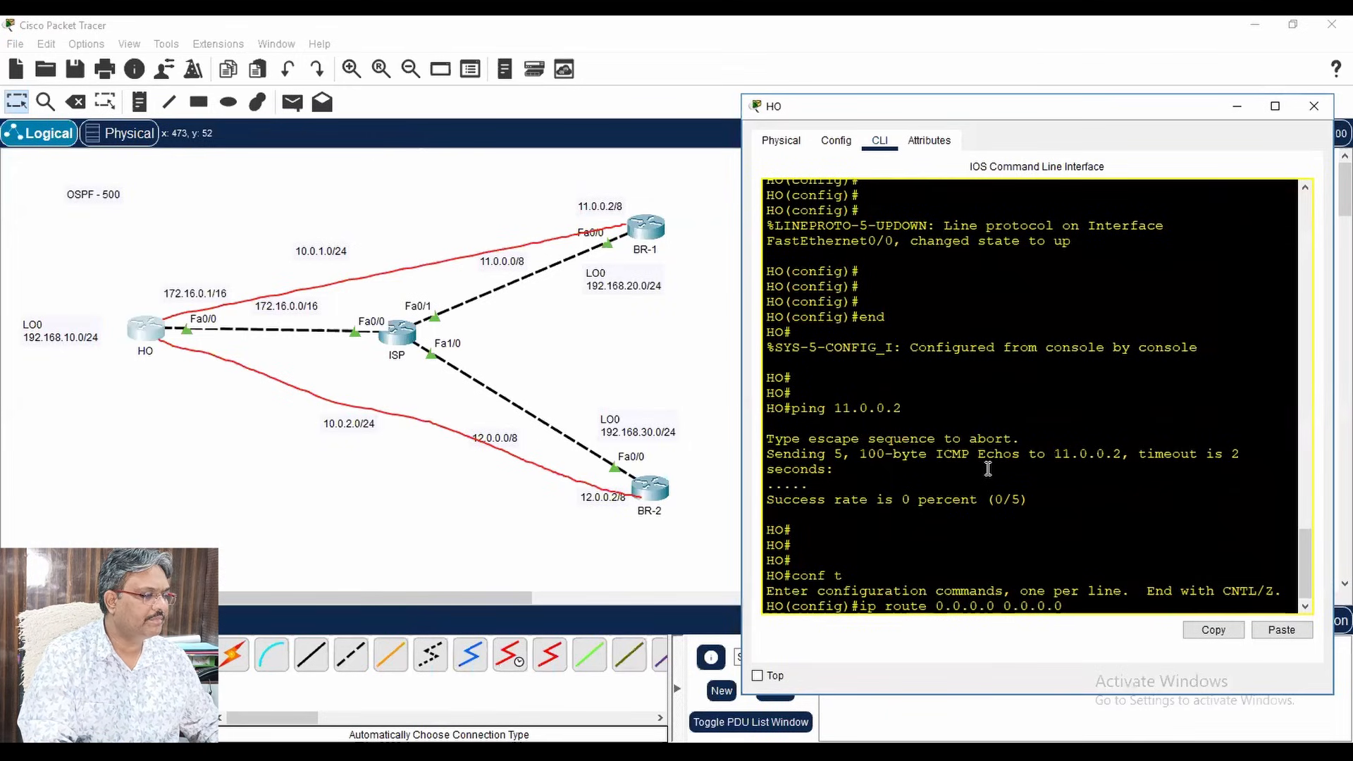
{"action": "type", "text": " 172.16.0.2"}
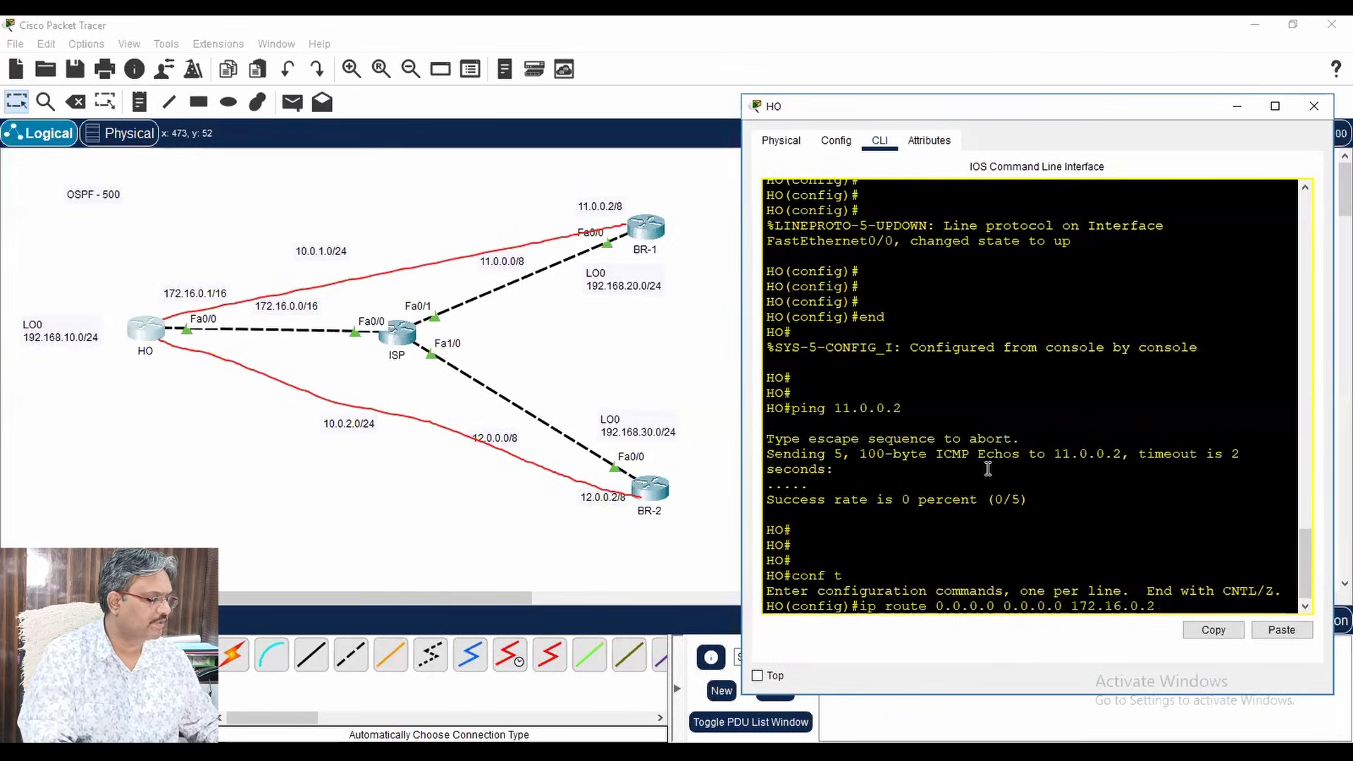
{"action": "key", "text": "Return"}
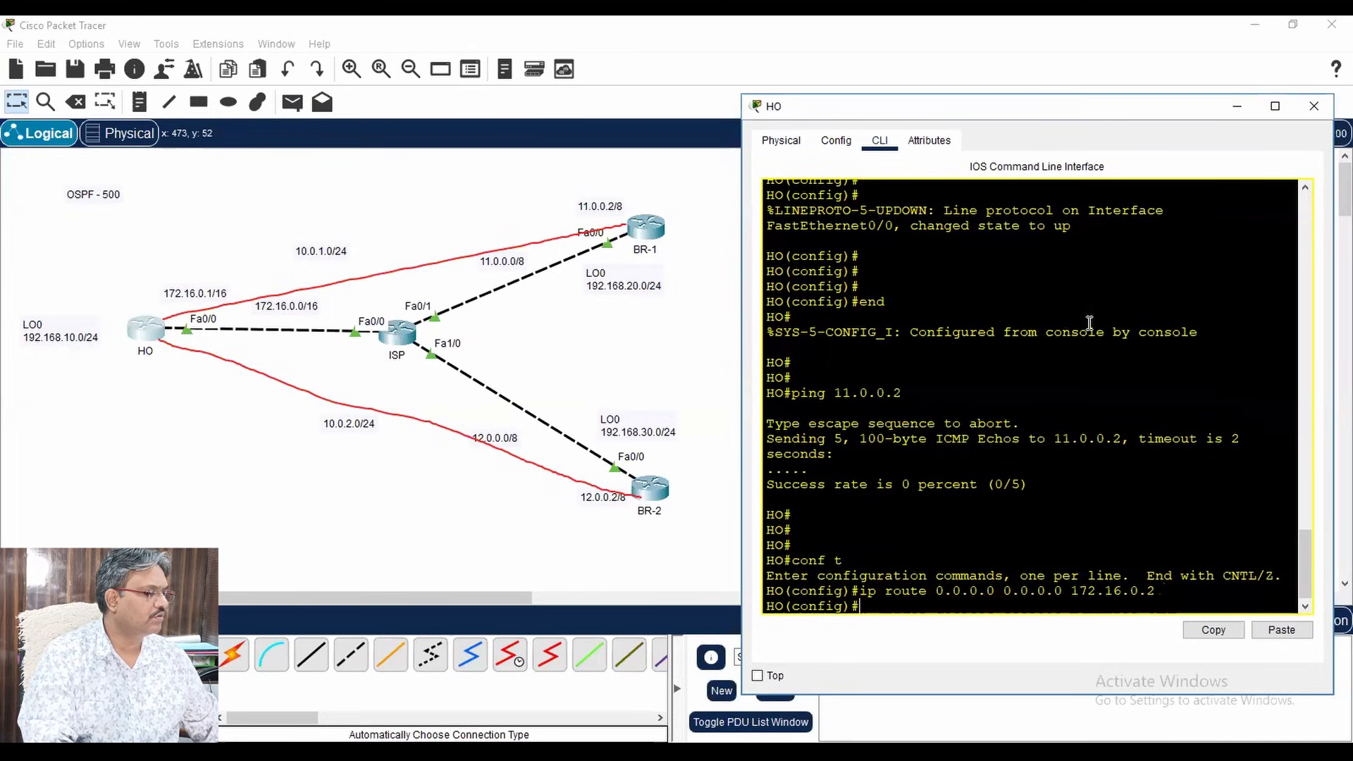
- Switch from HO to the BR-1 router's command line and add a default route 0.0.0.0 0.0.0.0 via 11.0.0.1
{"action": "left_click", "coordinate": [1313, 106]}
{"action": "left_click", "coordinate": [655, 232]}
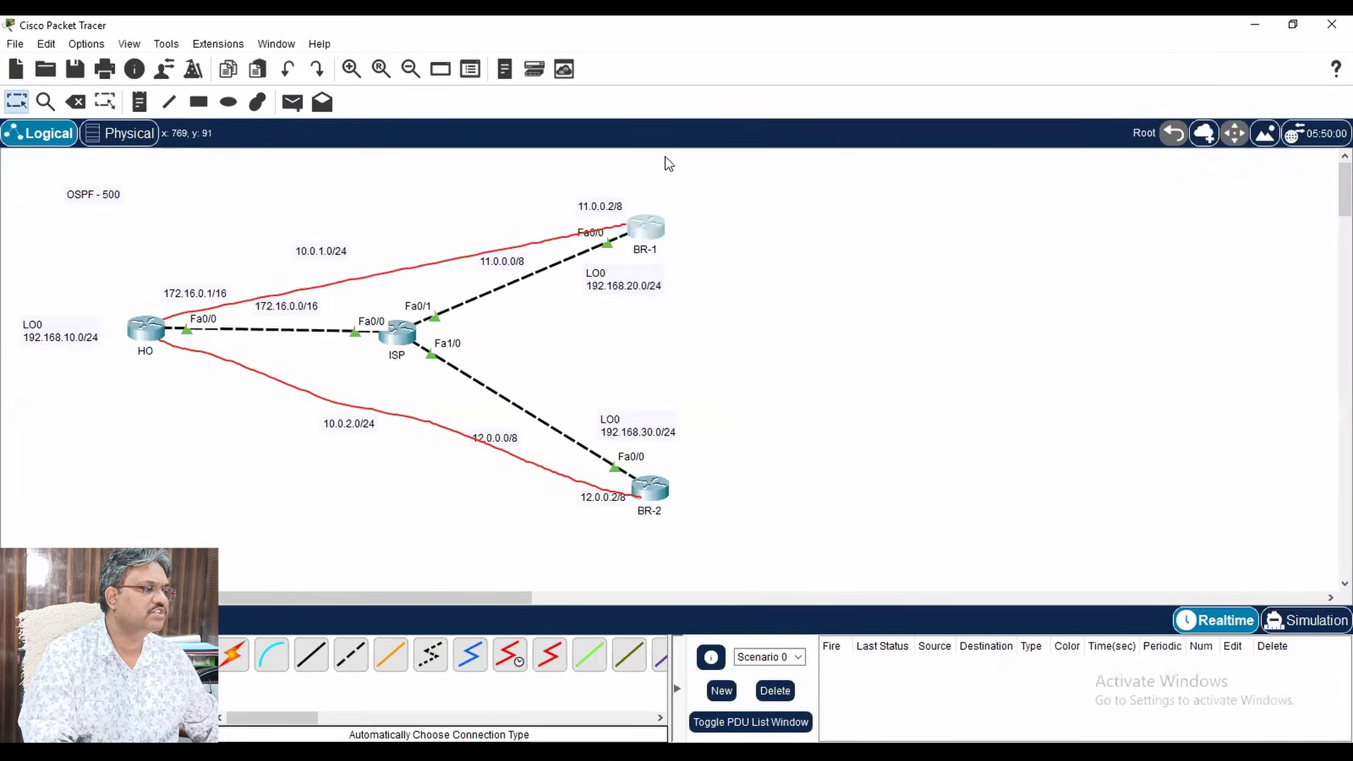
{"action": "key", "text": "Return"}
{"action": "key", "text": "Return"}
{"action": "key", "text": "Return"}
{"action": "key", "text": "Return"}
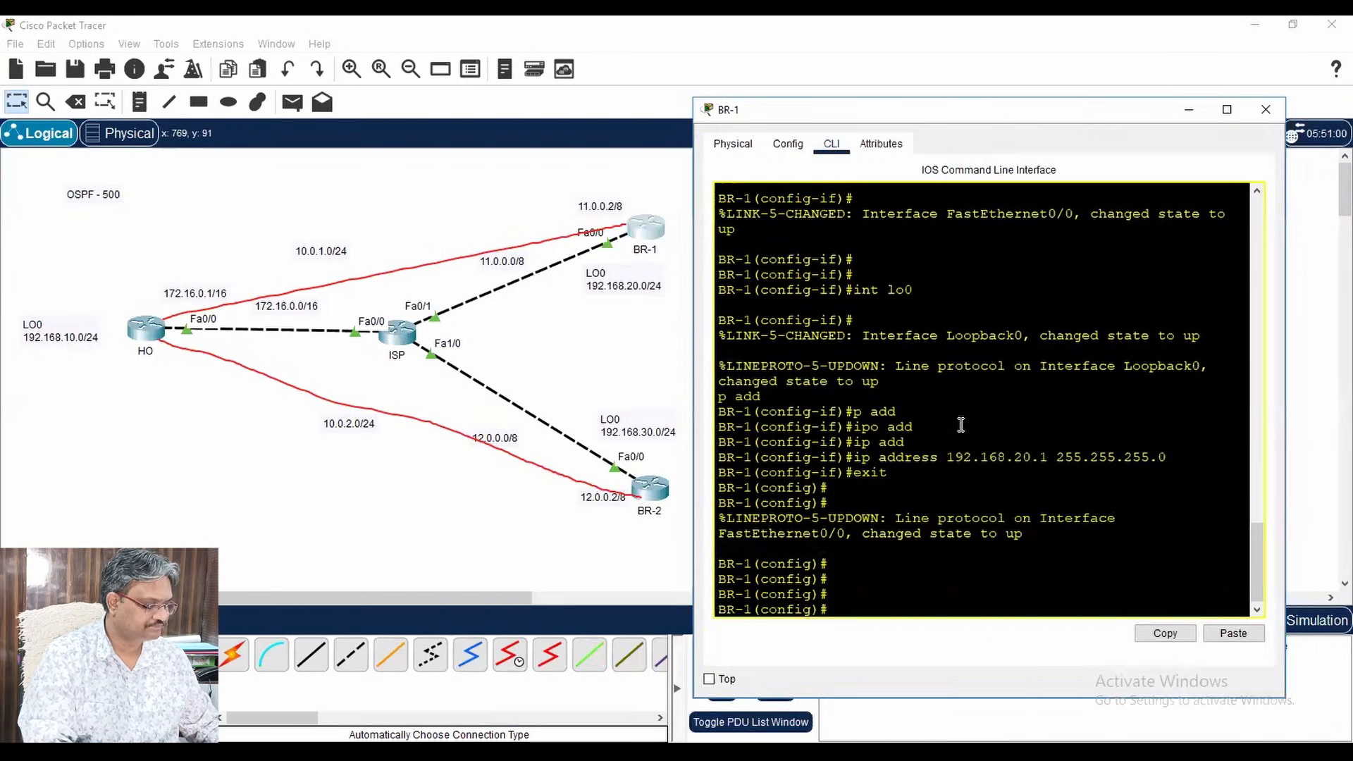
{"action": "type", "text": "ip route"}
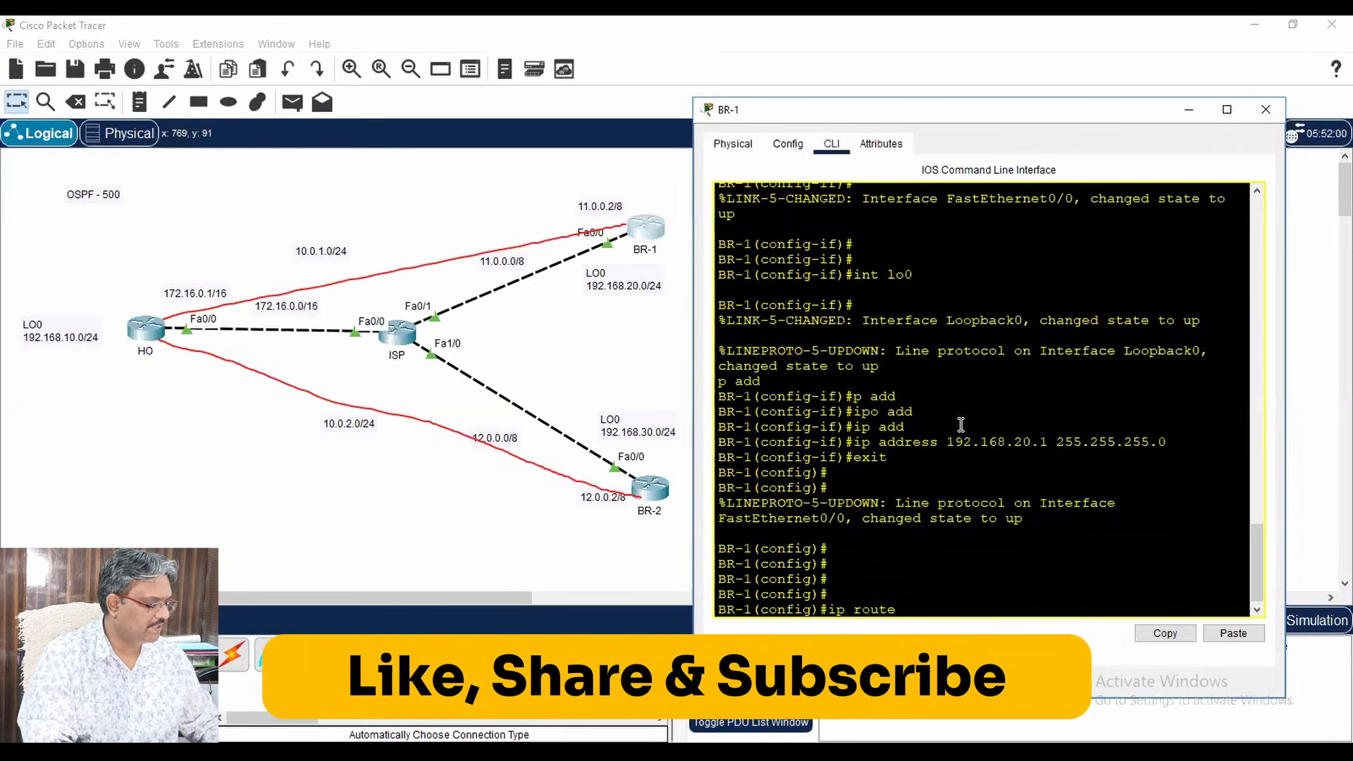
{"action": "type", "text": " 0.0.0.0 0.0.0.0"}
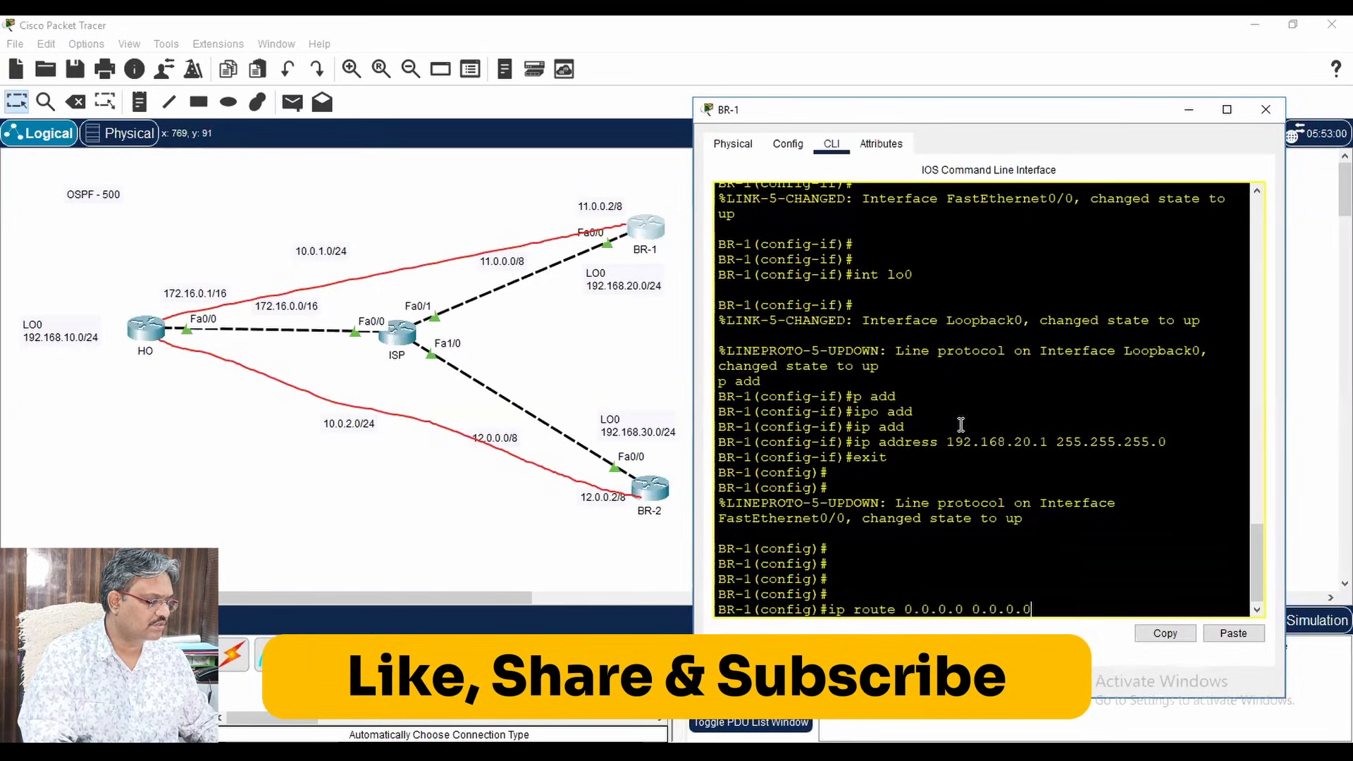
{"action": "type", "text": " 11.0.0"}
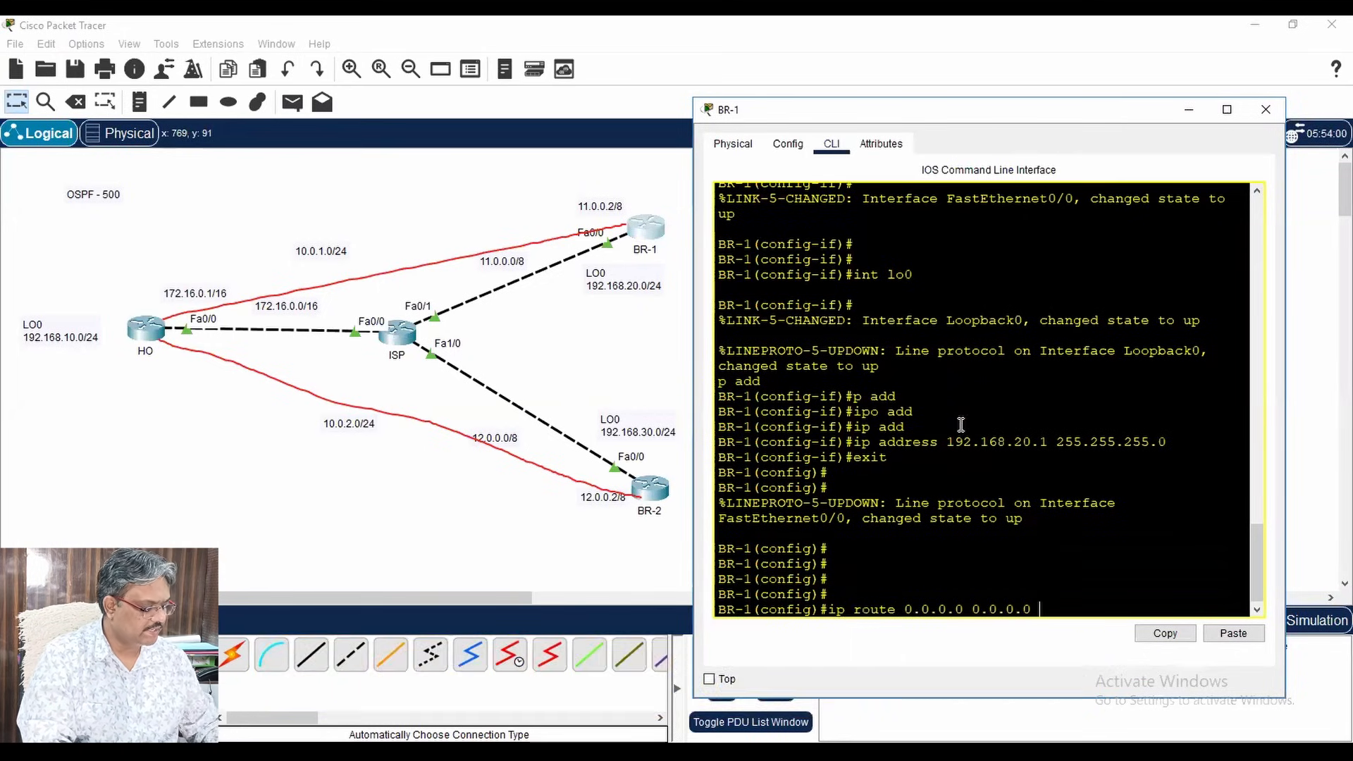
{"action": "type", "text": ".1"}
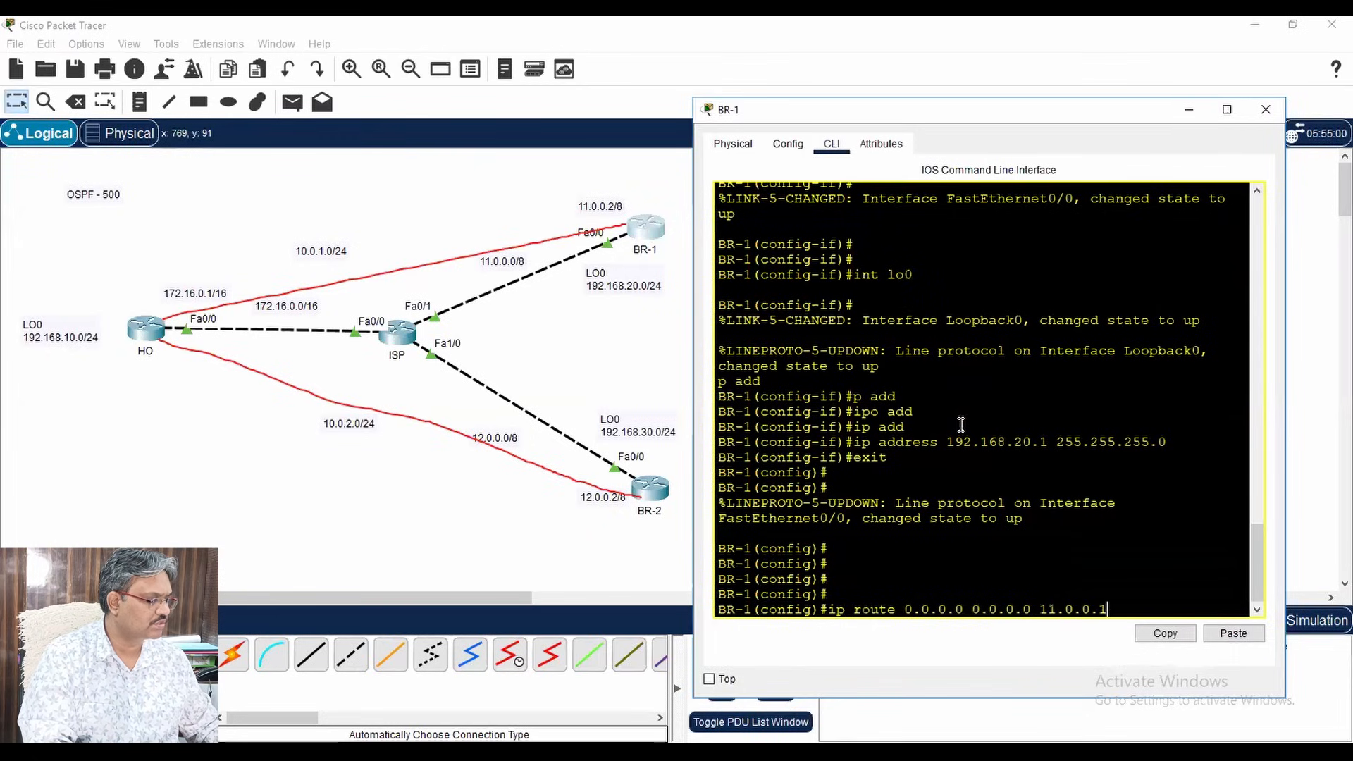
{"action": "key", "text": "Return"}
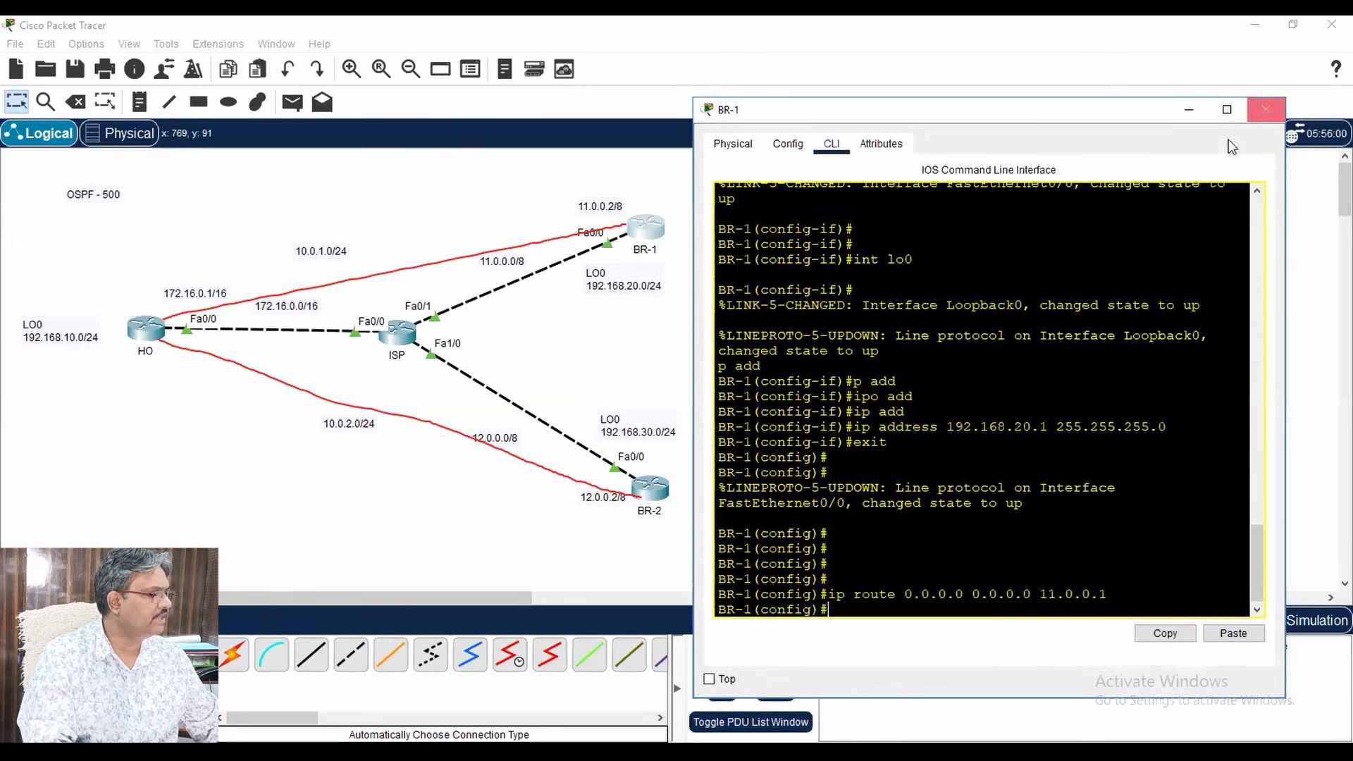
- Close the BR-1 window and open the BR-2 router's command line beside the topology
{"action": "left_click", "coordinate": [1266, 109]}
{"action": "left_click", "coordinate": [650, 490]}
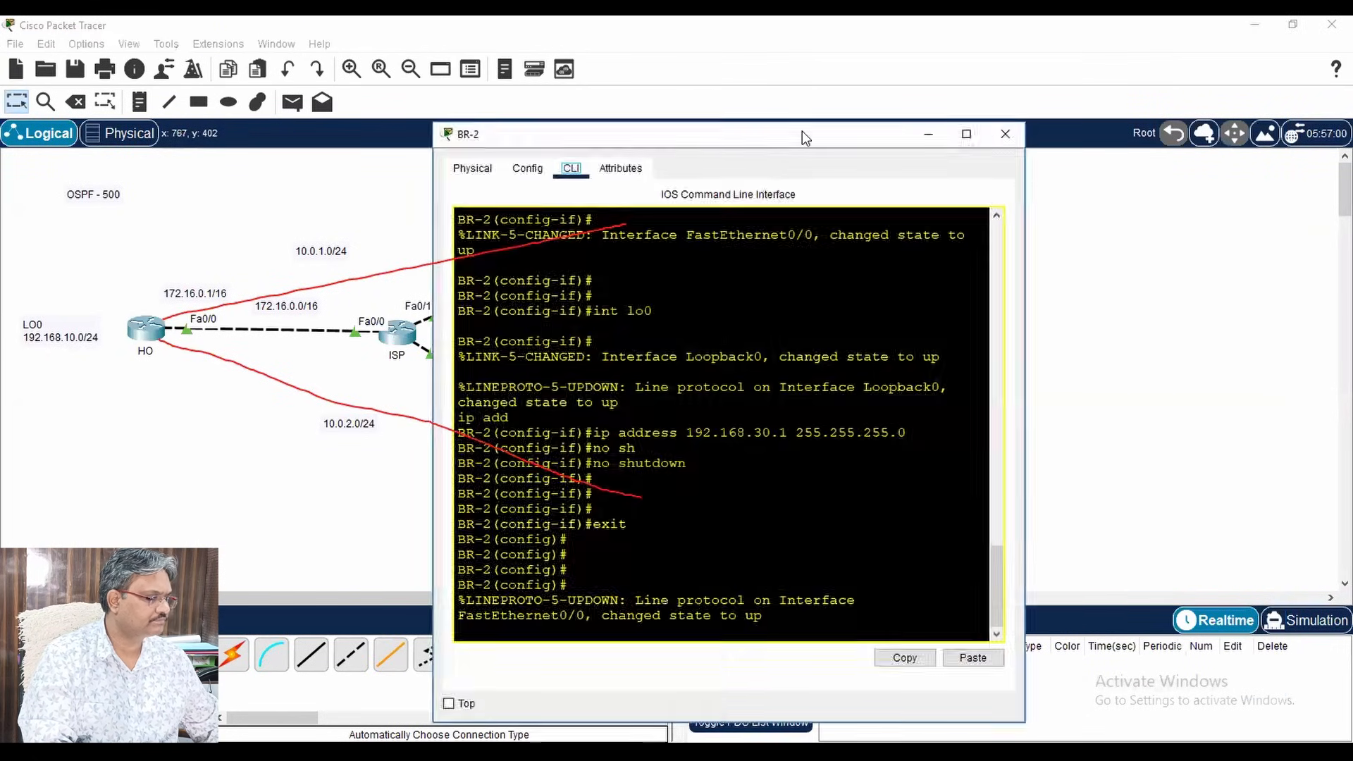
{"action": "left_click_drag", "start_coordinate": [802, 130], "coordinate": [1056, 93]}
{"action": "left_click", "coordinate": [1023, 542]}
{"action": "key", "text": "Return"}
{"action": "key", "text": "Return"}
{"action": "key", "text": "Return"}
{"action": "key", "text": "Return"}
{"action": "key", "text": "Return"}
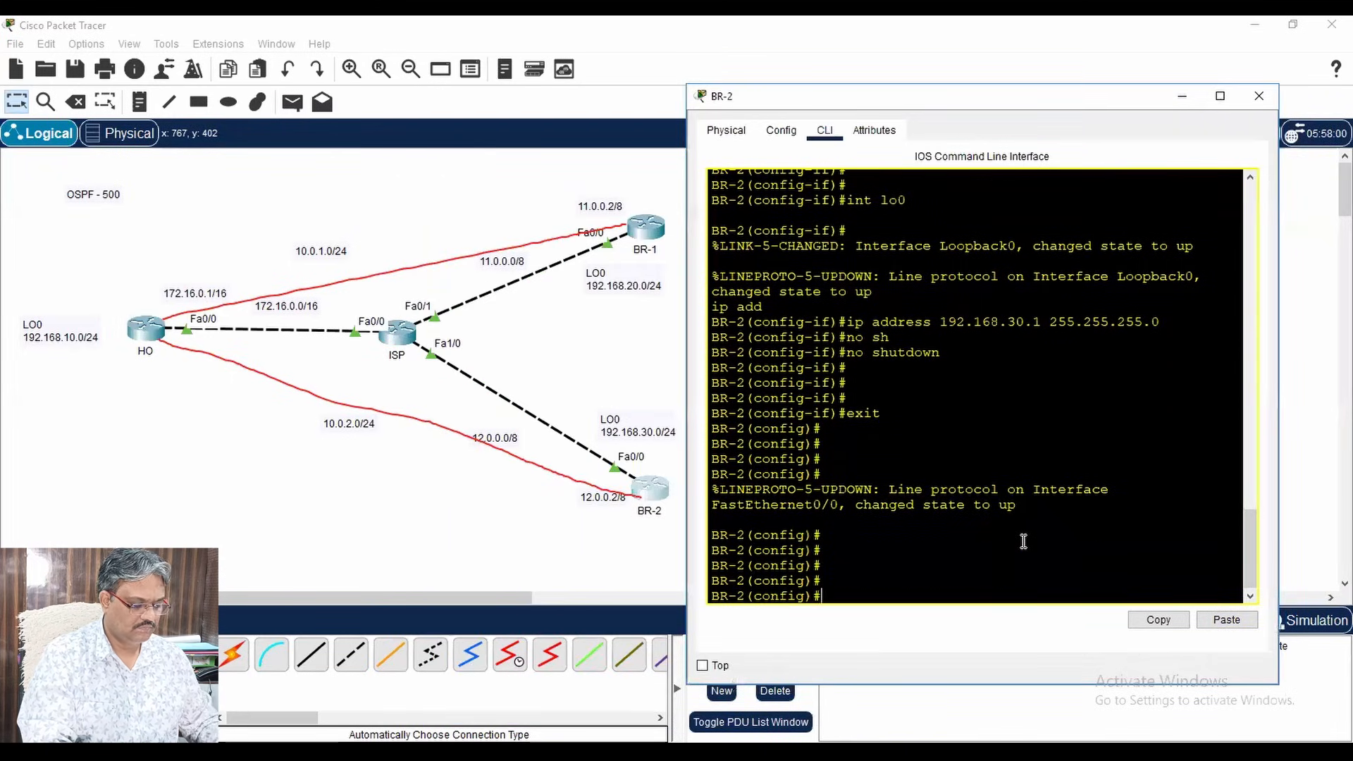
- Add a default route 0.0.0.0 0.0.0.0 via 12.0.0.1 on the BR-2 router
{"action": "type", "text": "ip route "}
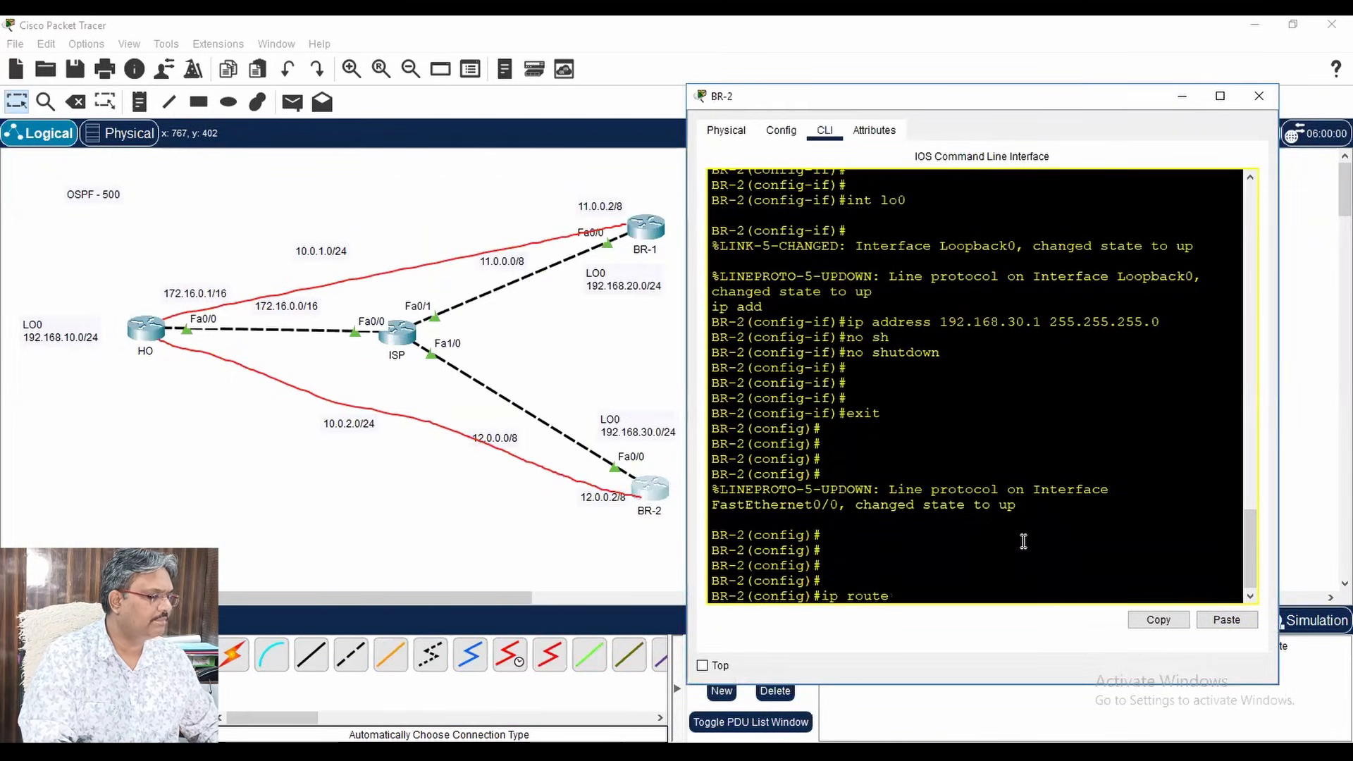
{"action": "type", "text": "192.168."}
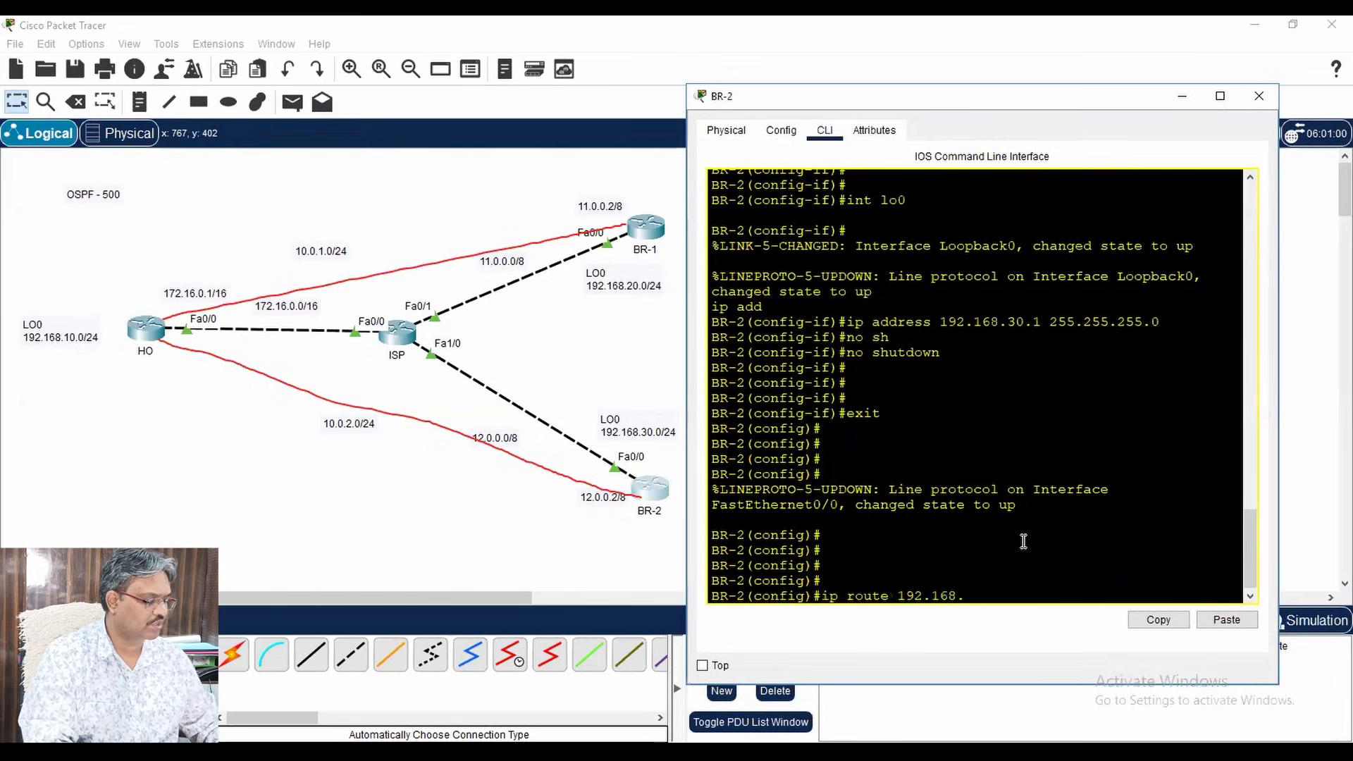
{"action": "key", "text": "BackSpace"}
{"action": "key", "text": "BackSpace"}
{"action": "key", "text": "BackSpace"}
{"action": "key", "text": "BackSpace"}
{"action": "key", "text": "BackSpace"}
{"action": "key", "text": "BackSpace"}
{"action": "key", "text": "BackSpace"}
{"action": "key", "text": "BackSpace"}
{"action": "type", "text": "0.0"}
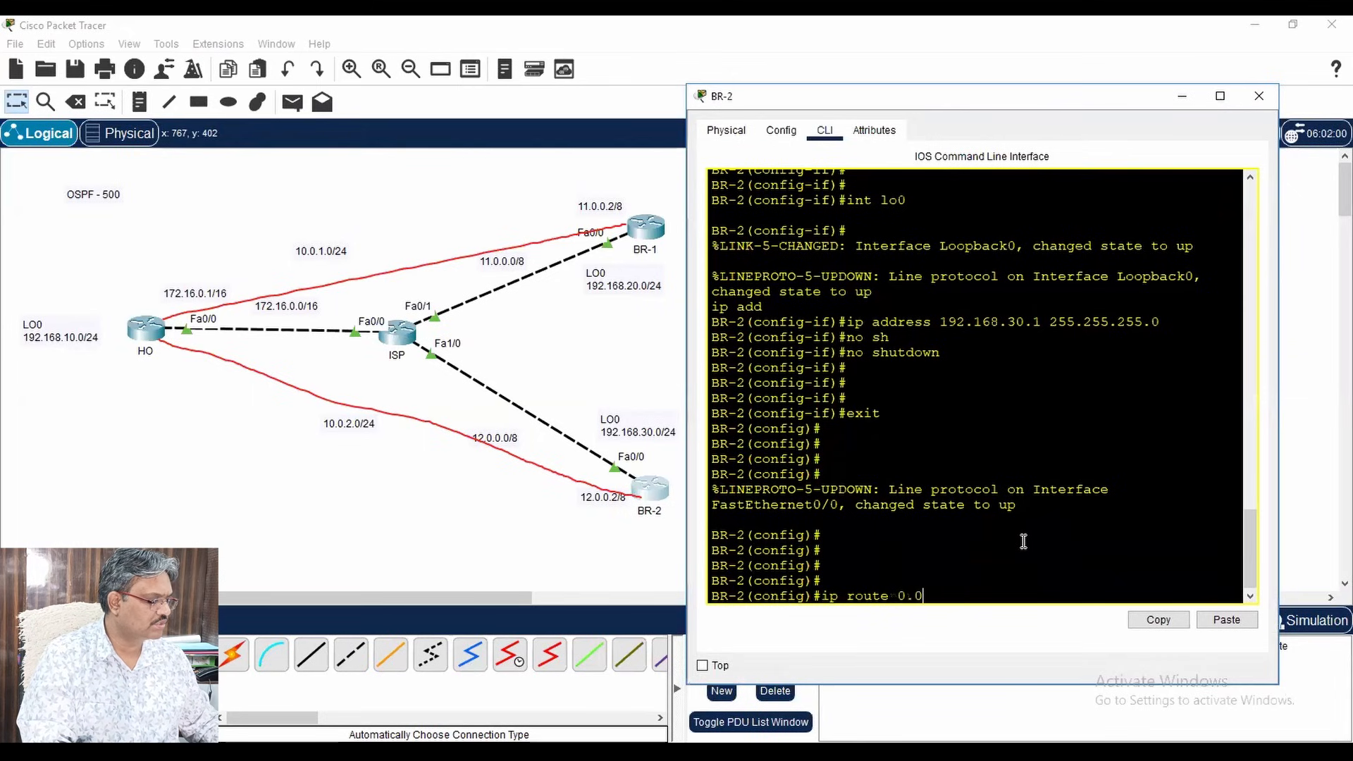
{"action": "type", "text": ".0.0 0.0.0.0"}
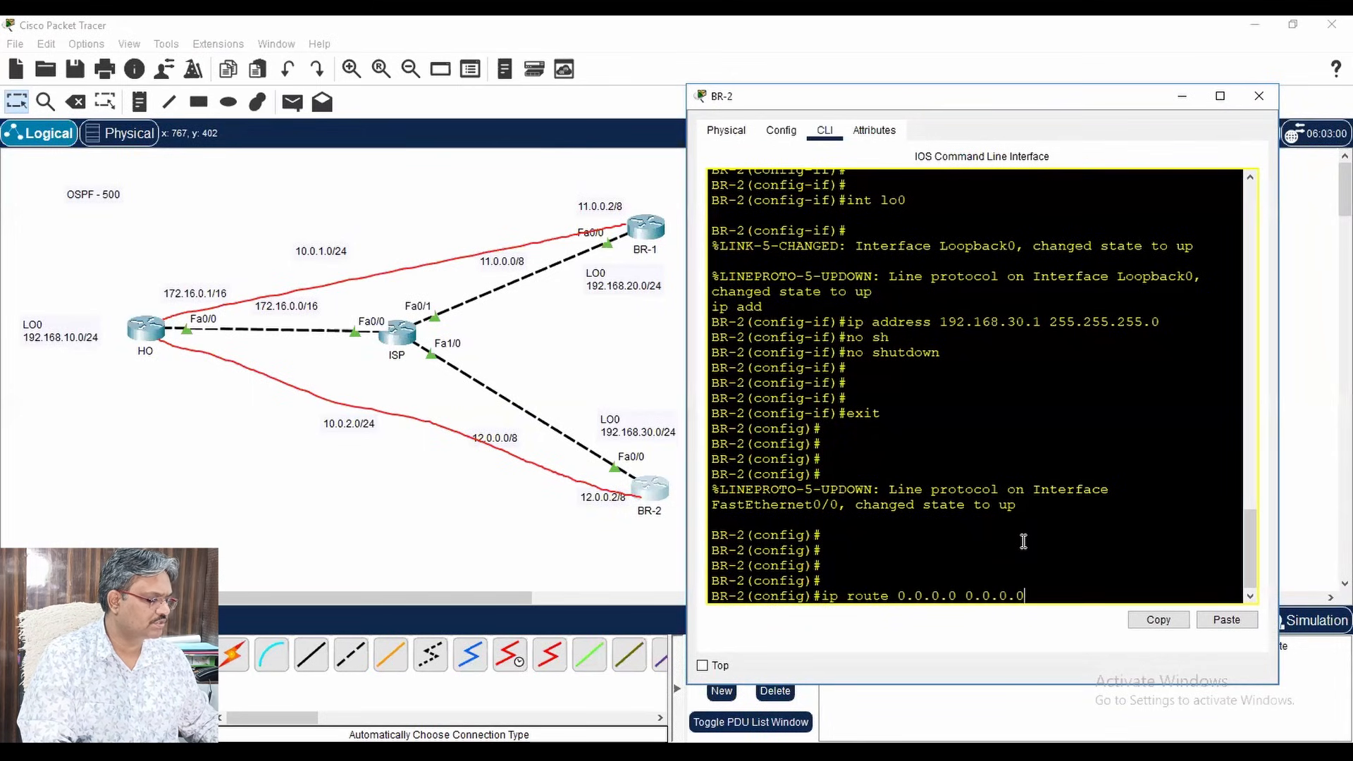
{"action": "type", "text": " 12.0.0.1"}
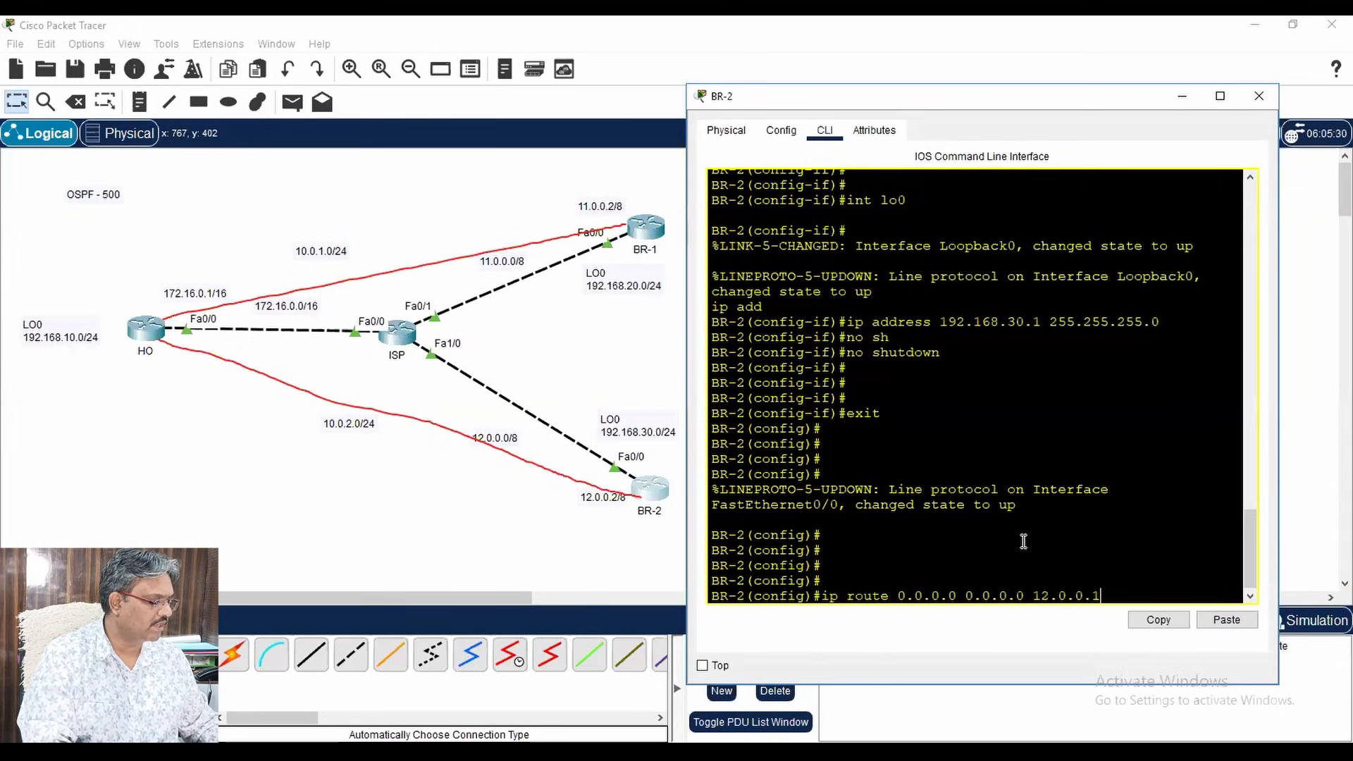
{"action": "key", "text": "Return"}
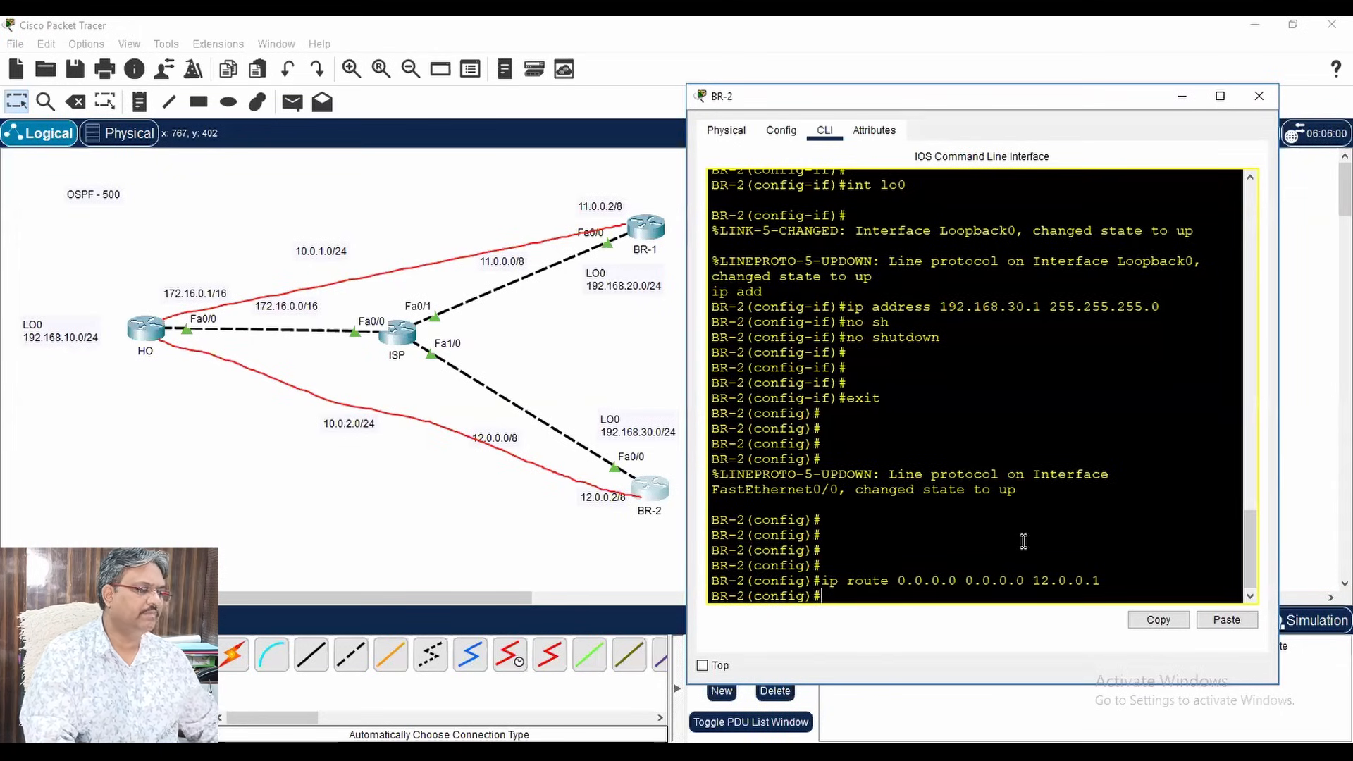
- Leave configuration mode on BR-2 with end and ping HO's address 172.16.0.1 twice
{"action": "type", "text": "end"}
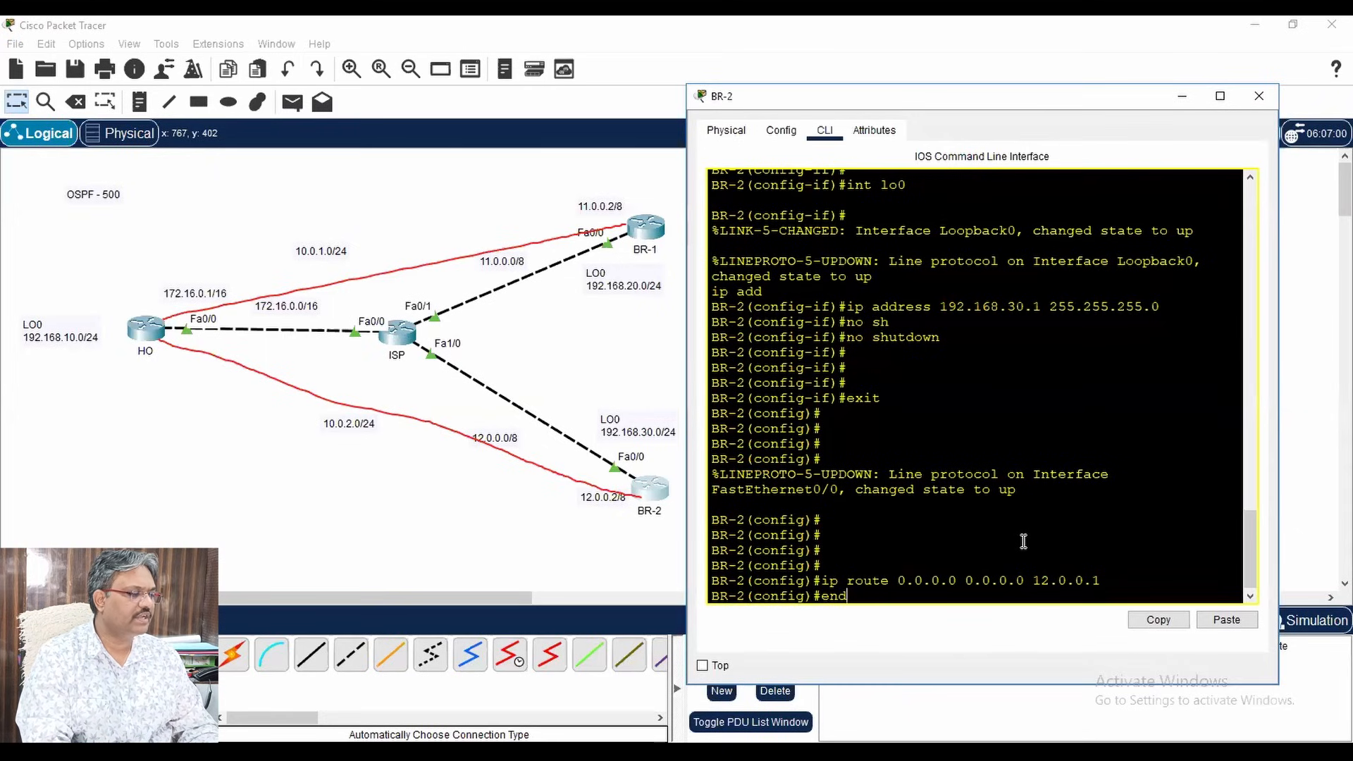
{"action": "key", "text": "Return"}
{"action": "key", "text": "Return"}
{"action": "key", "text": "Return"}
{"action": "type", "text": "ping "}
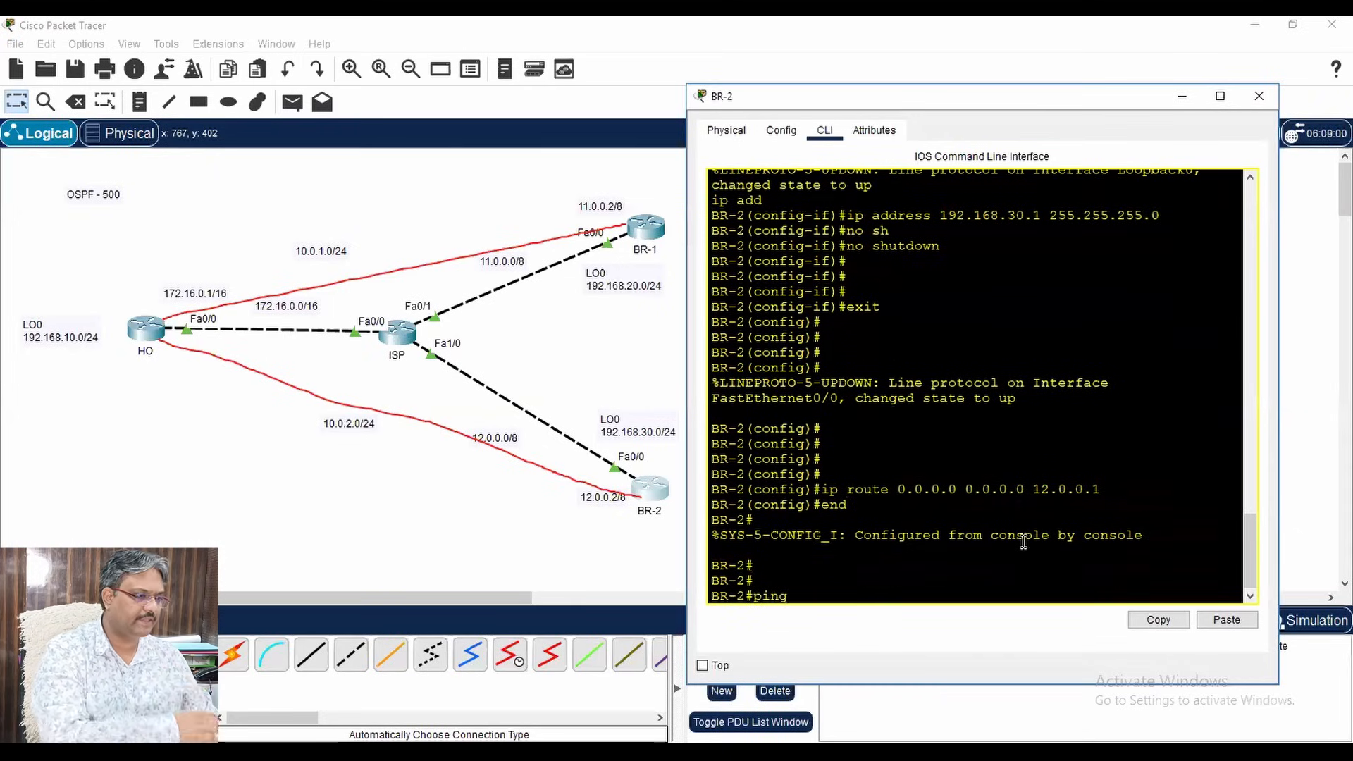
{"action": "type", "text": "172.16.0.1"}
{"action": "key", "text": "Return"}
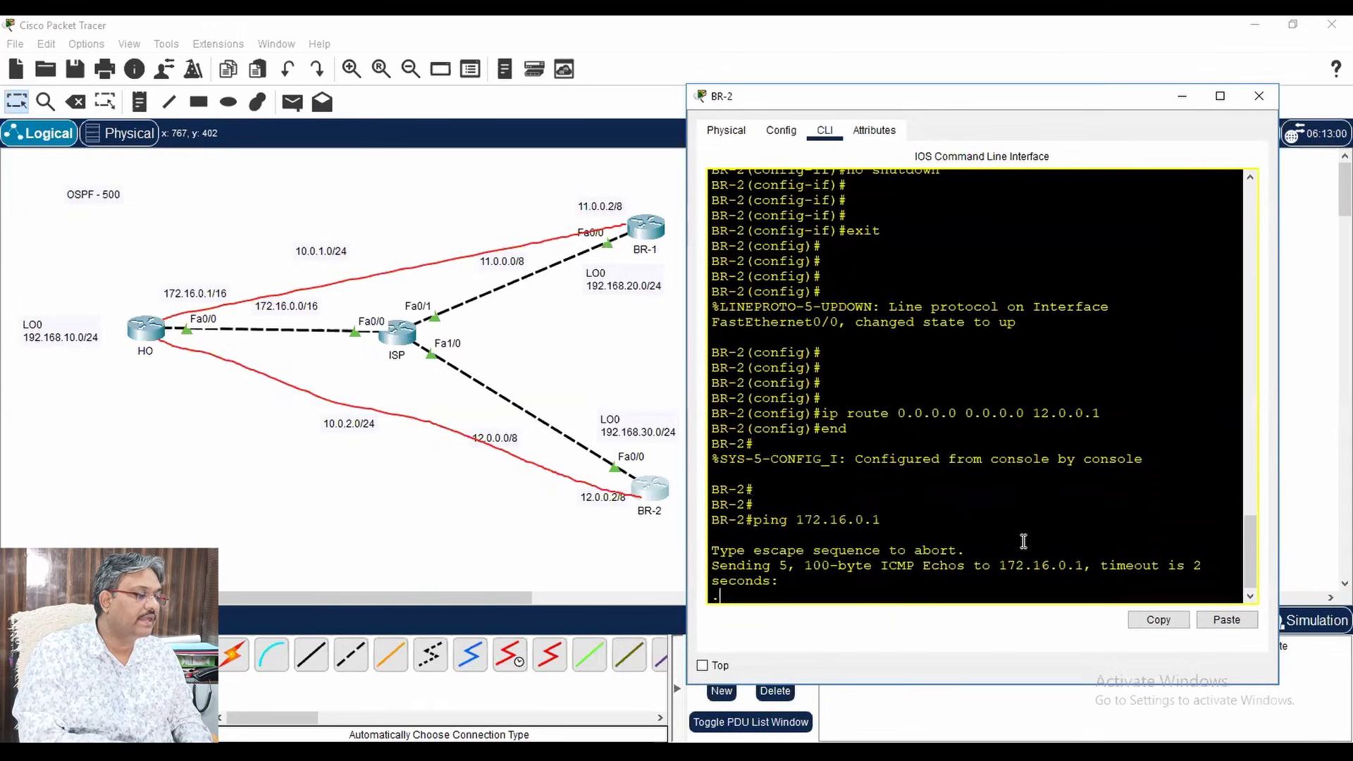
{"action": "key", "text": "Up"}
{"action": "key", "text": "Return"}
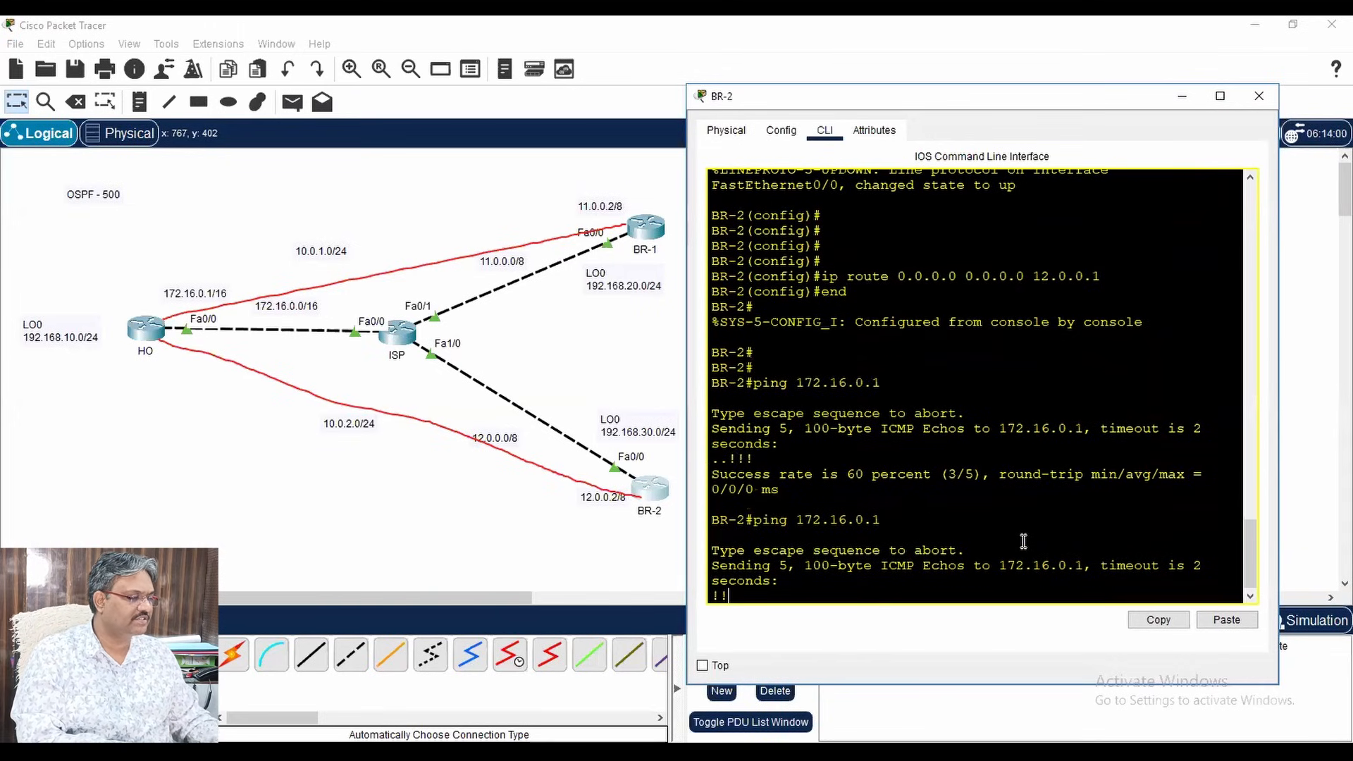
- Switch from BR-2 to the BR-1 router's command line and leave configuration mode with end
{"action": "left_click", "coordinate": [1258, 96]}
{"action": "left_click", "coordinate": [656, 227]}
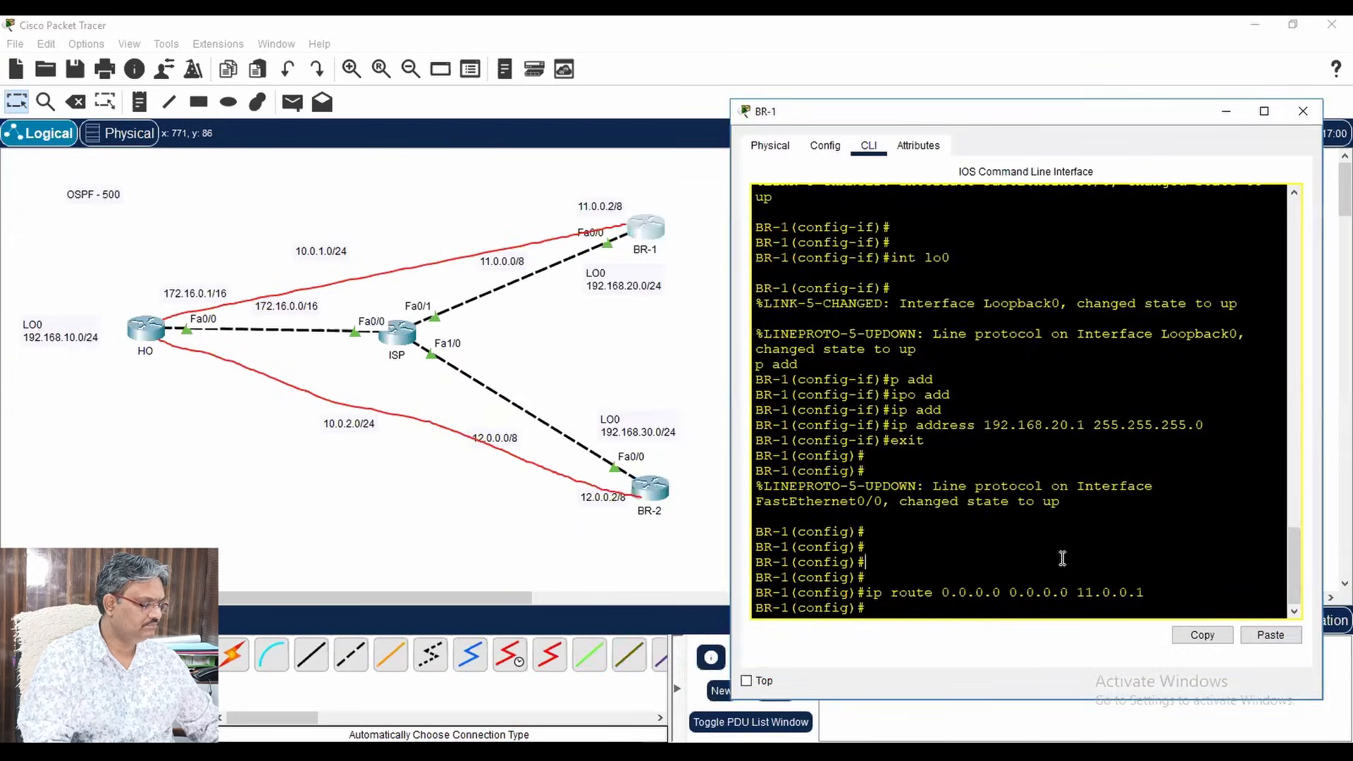
{"action": "key", "text": "Return"}
{"action": "key", "text": "Return"}
{"action": "key", "text": "Return"}
{"action": "key", "text": "Return"}
{"action": "type", "text": "end"}
{"action": "key", "text": "Return"}
{"action": "key", "text": "Return"}
- Ping HO's address 172.16.0.1 from the BR-1 router twice
{"action": "type", "text": "p"}
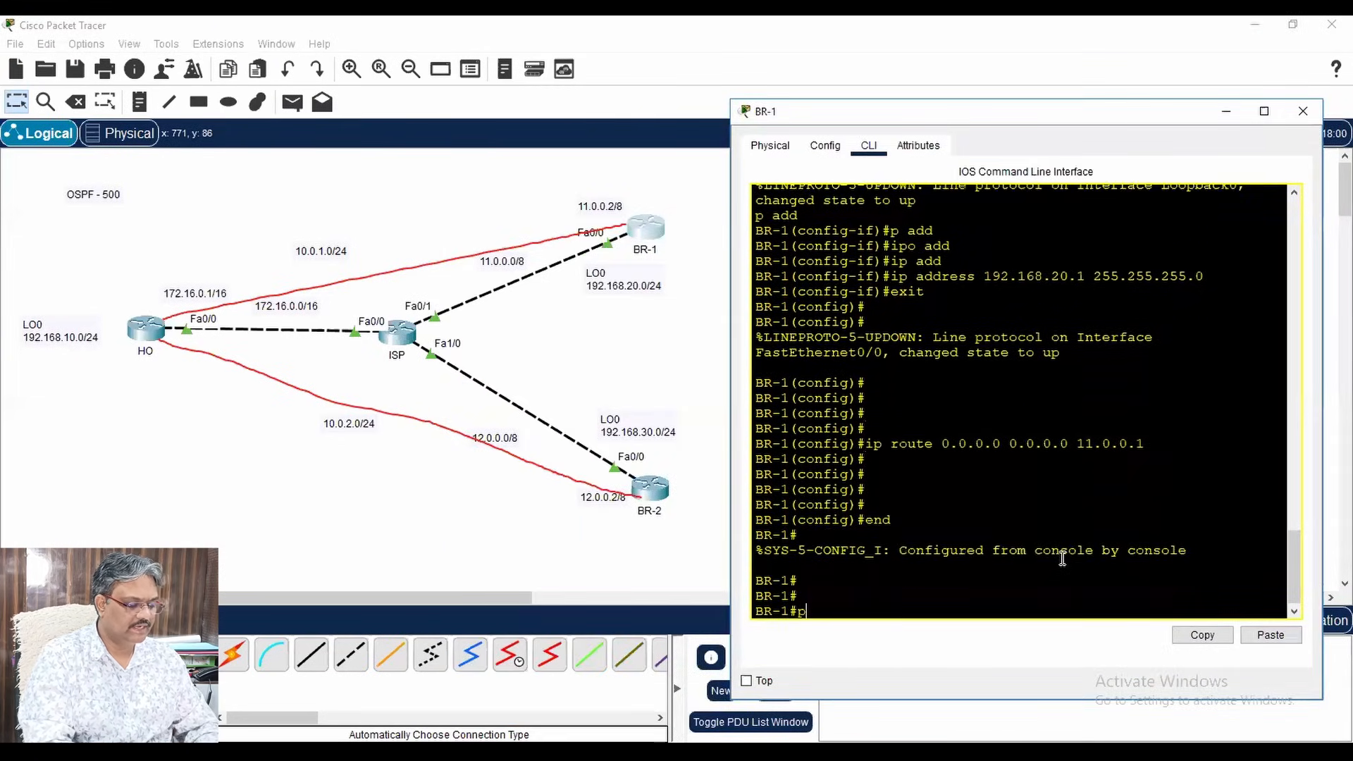
{"action": "type", "text": "ing 172.16.0.1"}
{"action": "key", "text": "Return"}
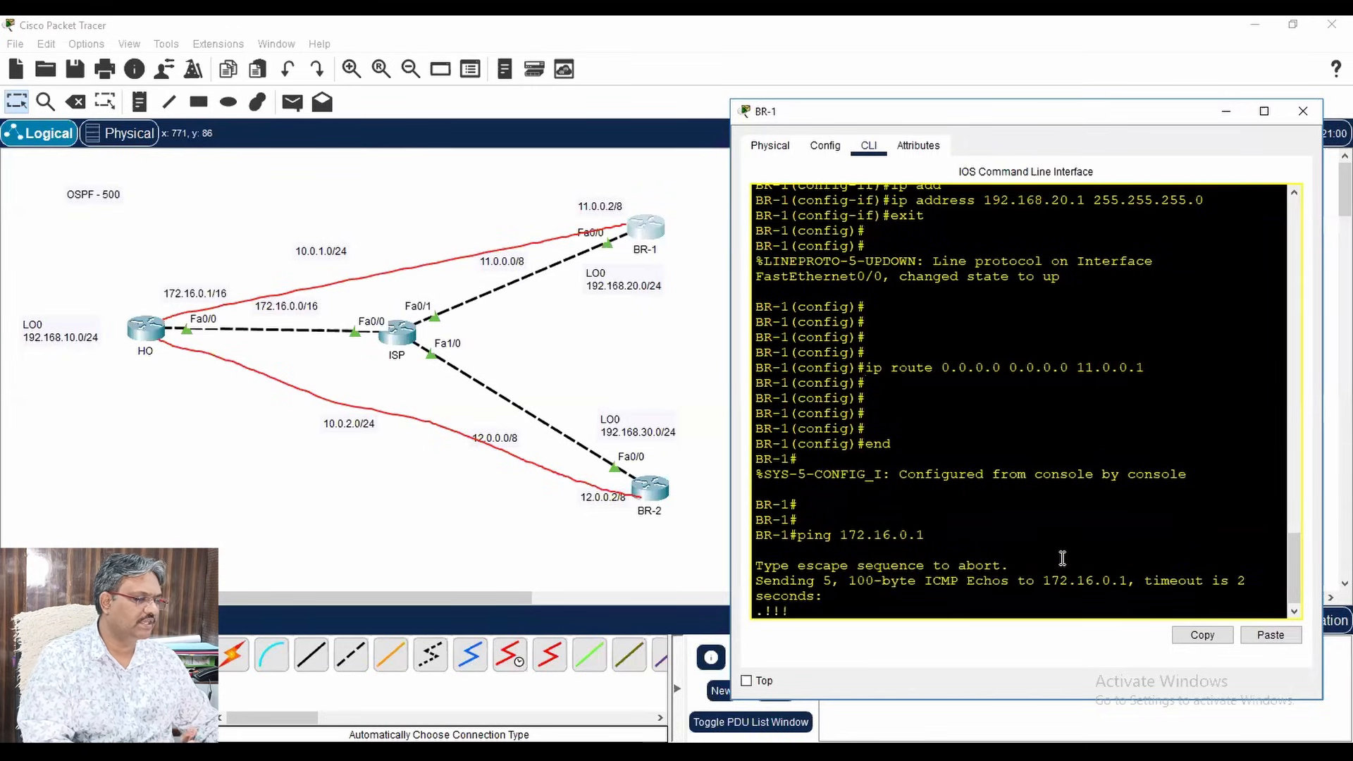
{"action": "key", "text": "Up"}
{"action": "key", "text": "Return"}
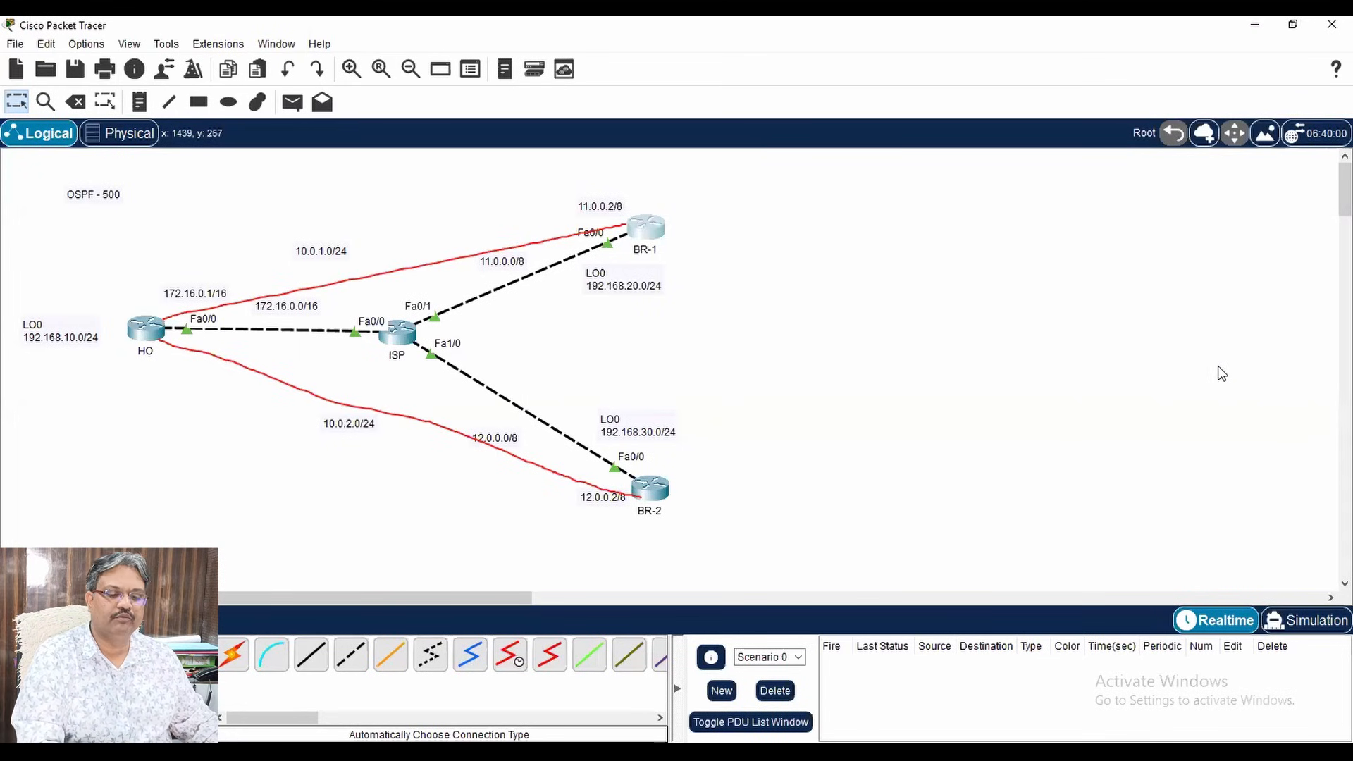
- Open the HO router's command line and create interface tunnel 0 in configuration mode
{"action": "left_click", "coordinate": [150, 332]}
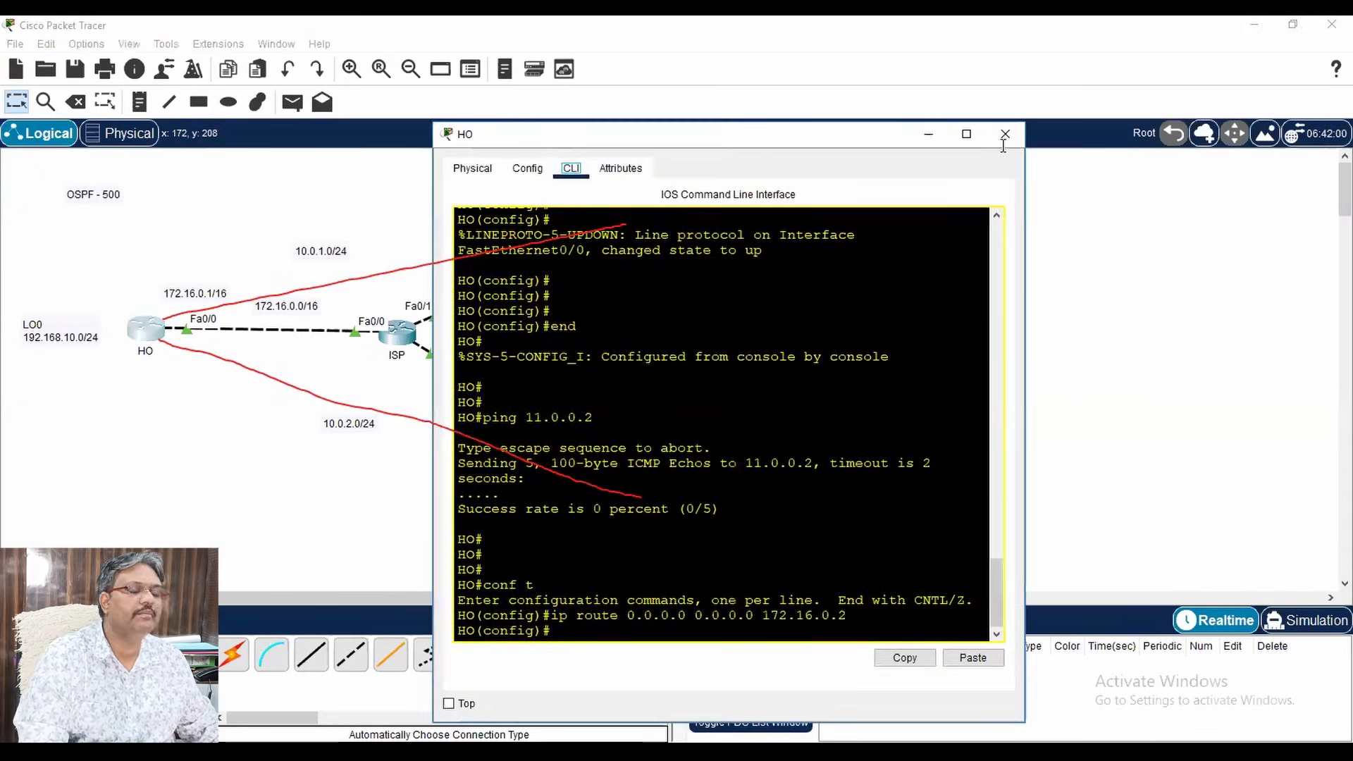
{"action": "left_click_drag", "start_coordinate": [742, 138], "coordinate": [995, 87]}
{"action": "left_click", "coordinate": [976, 502]}
{"action": "key", "text": "Return"}
{"action": "key", "text": "Return"}
{"action": "key", "text": "Return"}
{"action": "key", "text": "Return"}
{"action": "key", "text": "Return"}
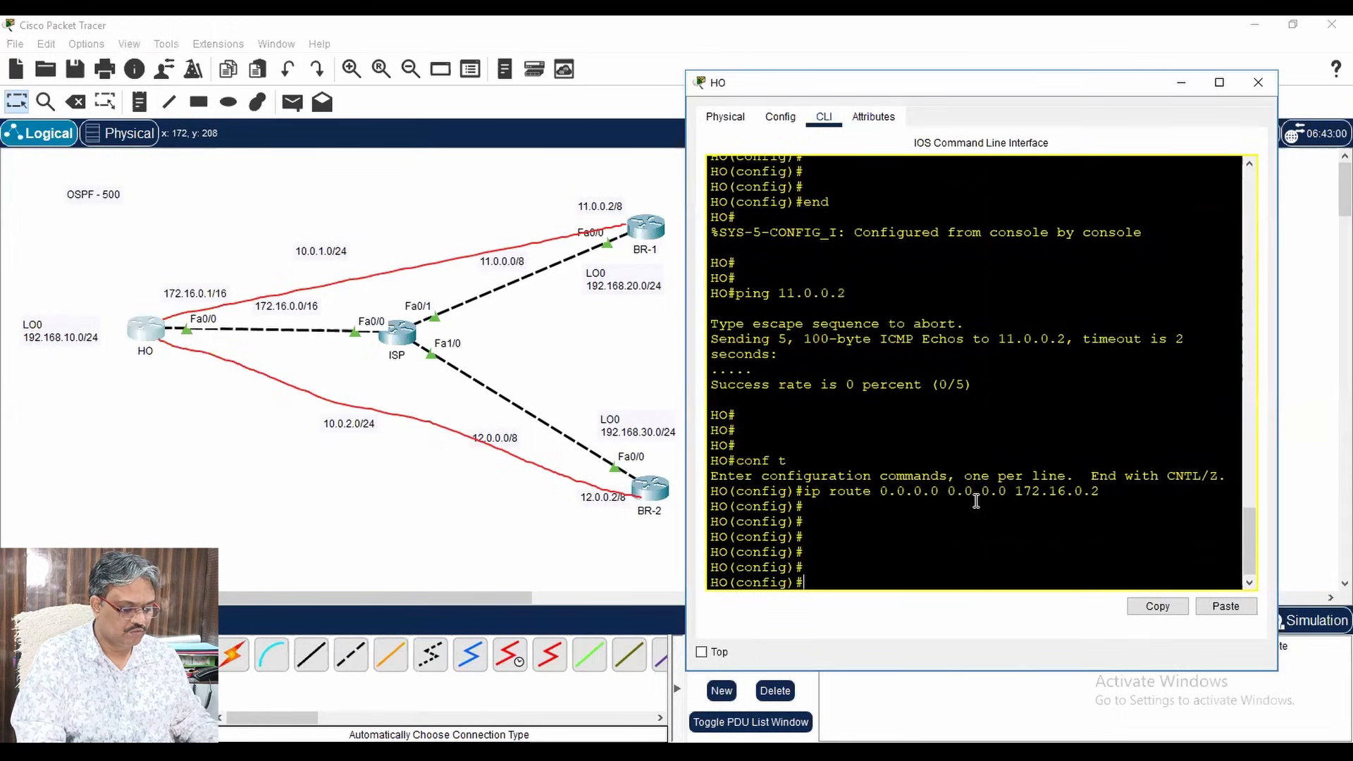
{"action": "type", "text": "int tu"}
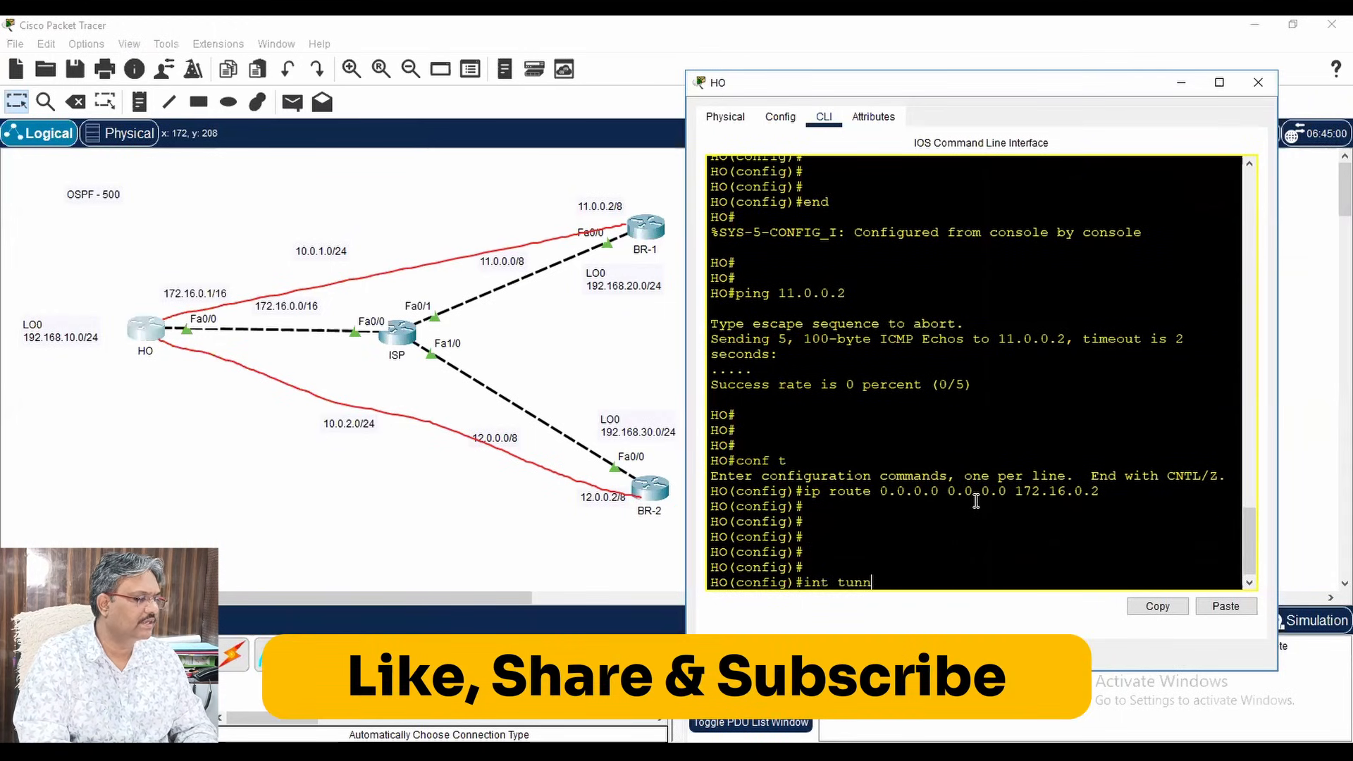
{"action": "type", "text": "nn"}
{"action": "key", "text": "Tab"}
{"action": "key", "text": "Return"}
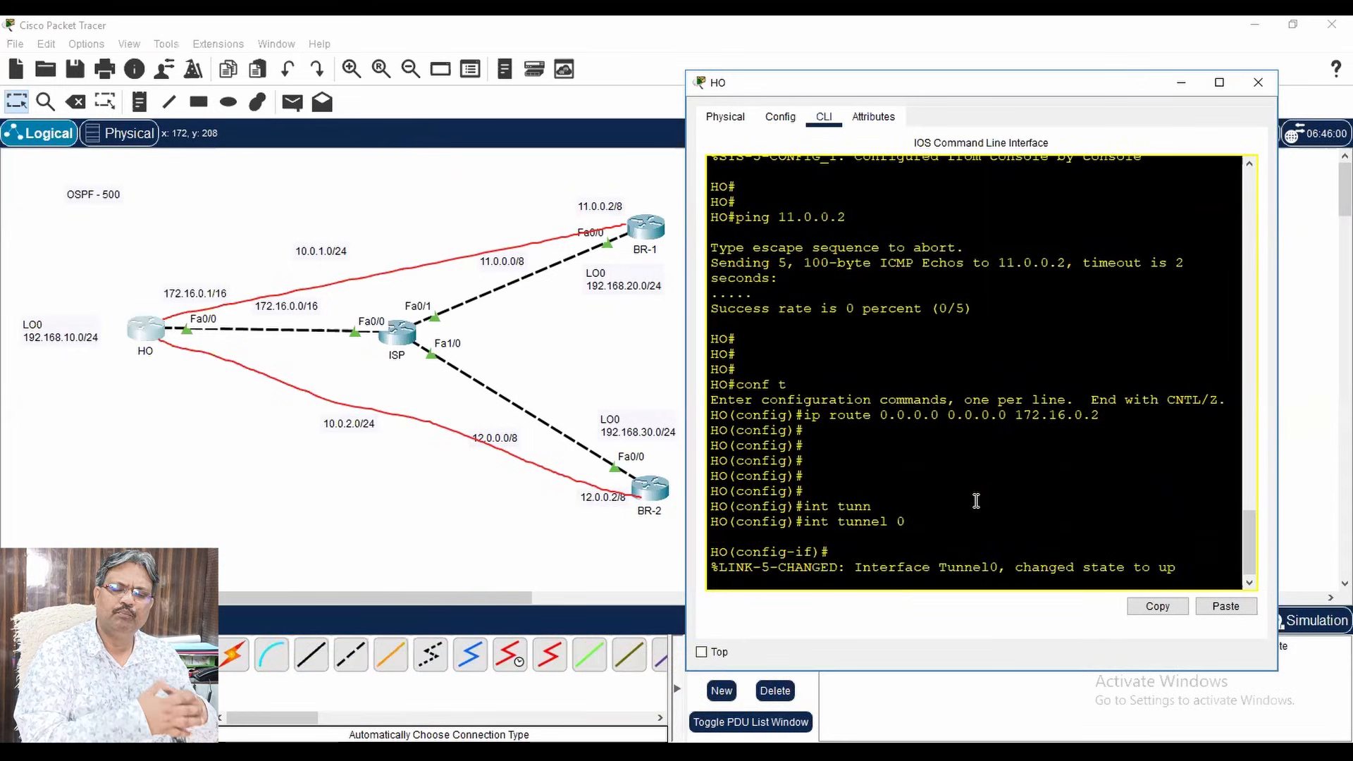
- Begin the ip address command for HO's tunnel 0 with 10.0.0.1, without submitting it
{"action": "key", "text": "Return"}
{"action": "key", "text": "Return"}
{"action": "key", "text": "Return"}
{"action": "type", "text": "ip add"}
{"action": "key", "text": "Tab"}
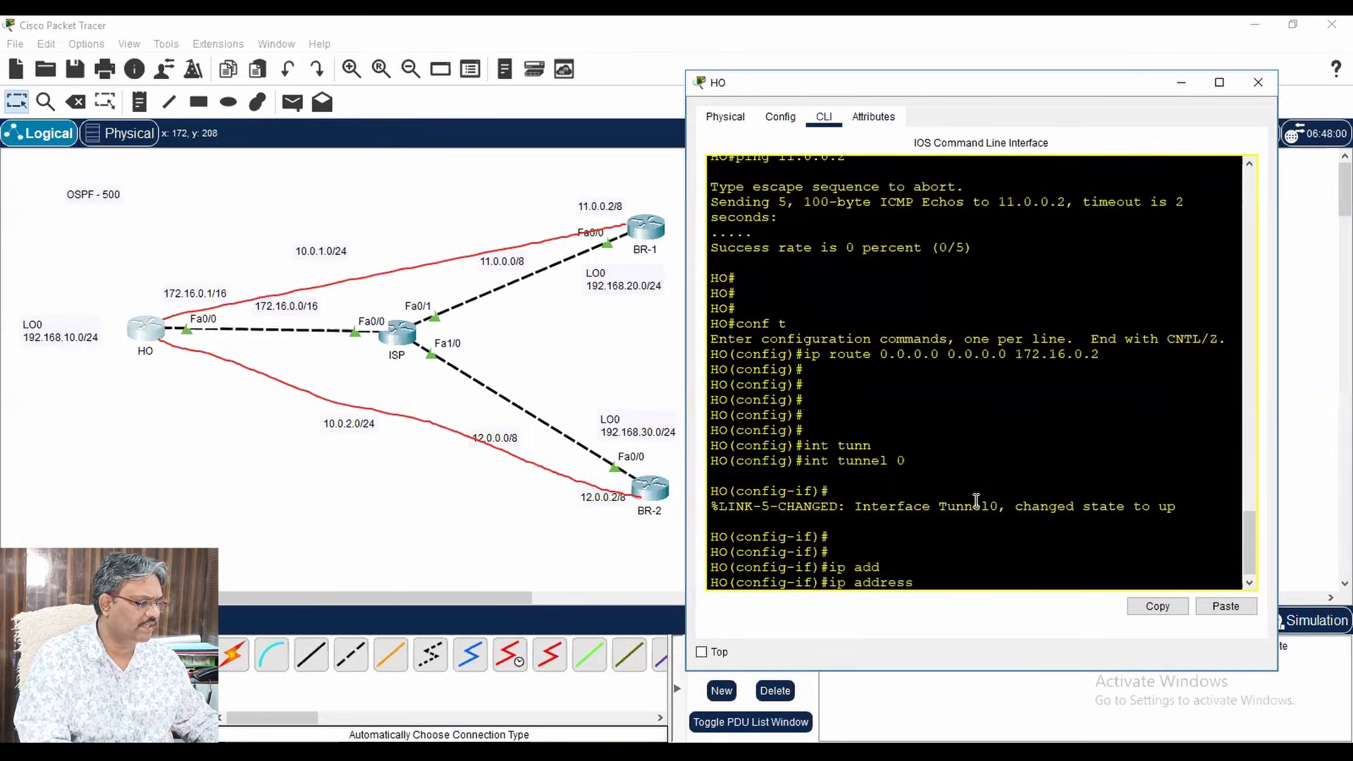
{"action": "type", "text": "10.0.0.1"}
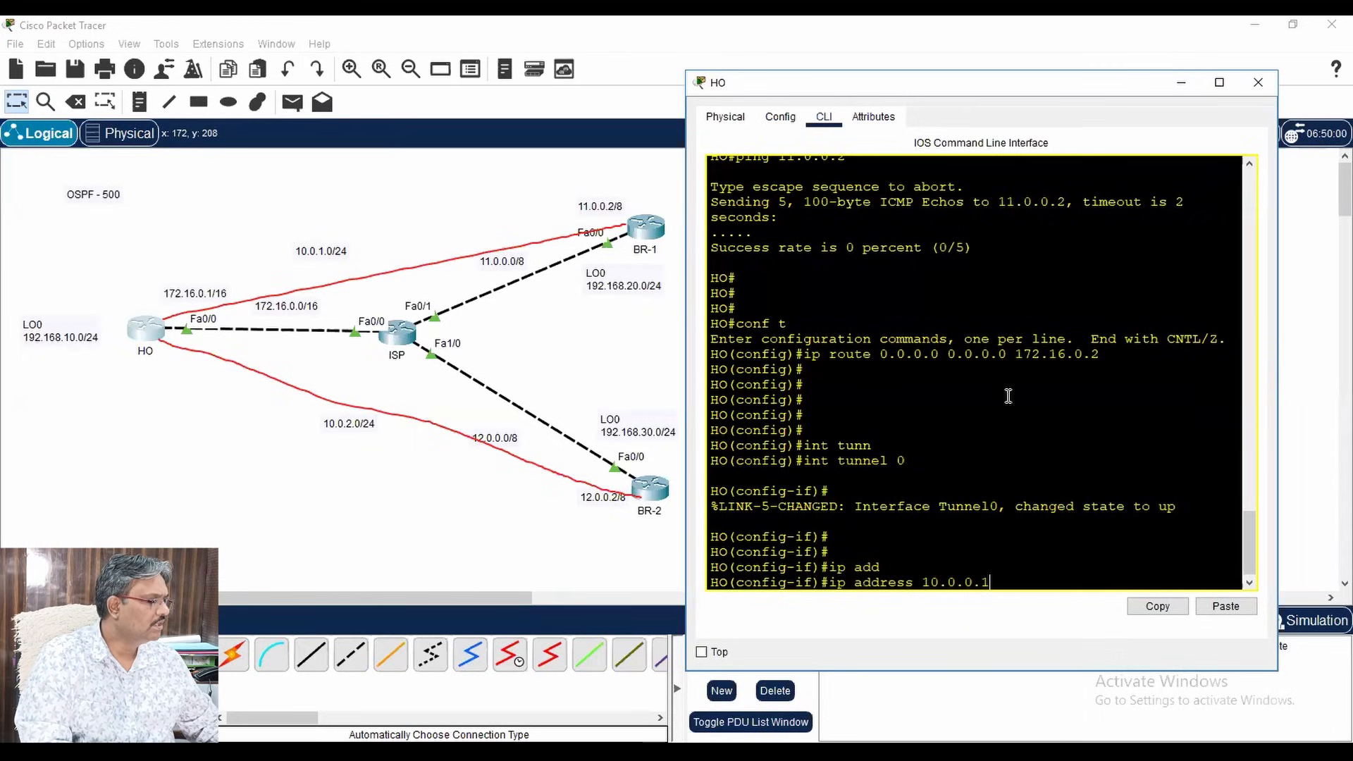
- Label the HO to BR-1 tunnel ends on the topology with notes 10.0.1.1/24 above HO and 10.0.1.2/24 near BR-1
{"action": "left_click", "coordinate": [281, 129]}
{"action": "left_click", "coordinate": [140, 103]}
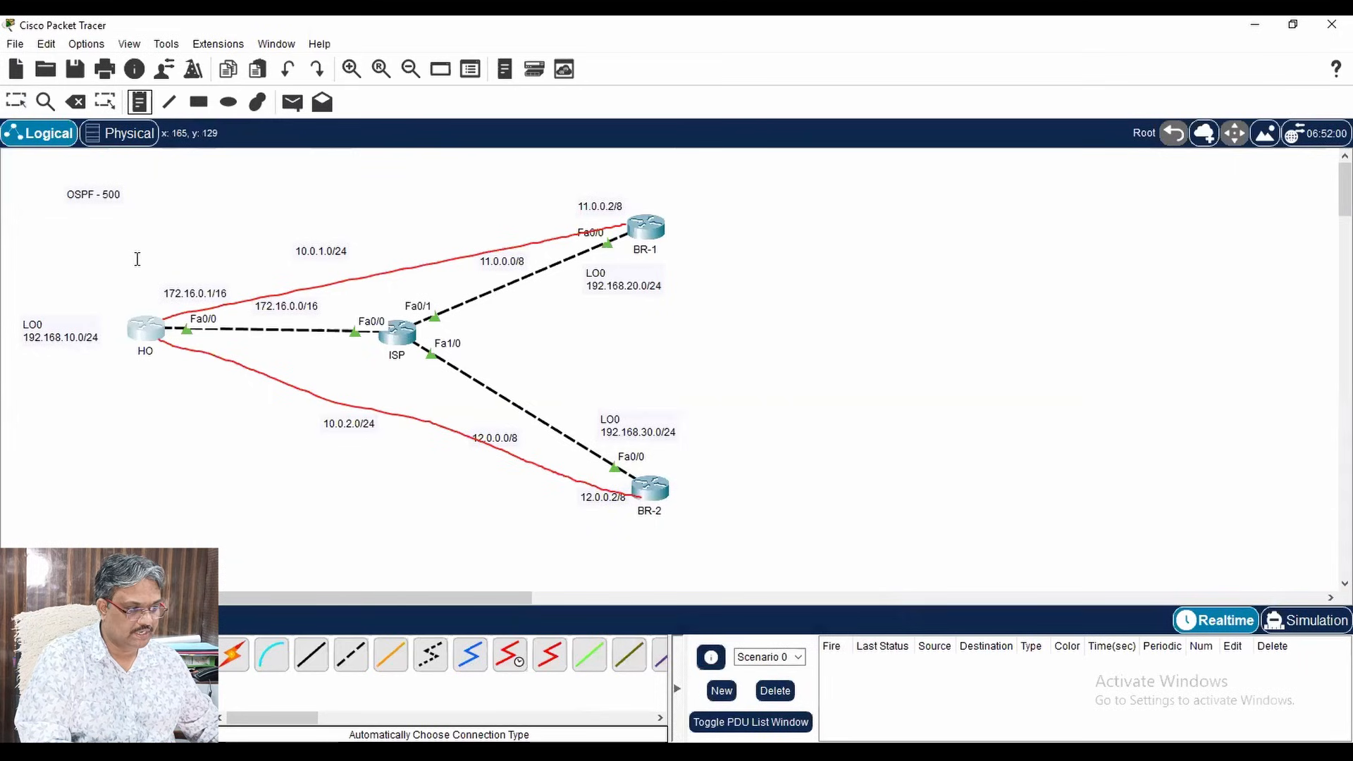
{"action": "left_click", "coordinate": [137, 260]}
{"action": "type", "text": "10.0."}
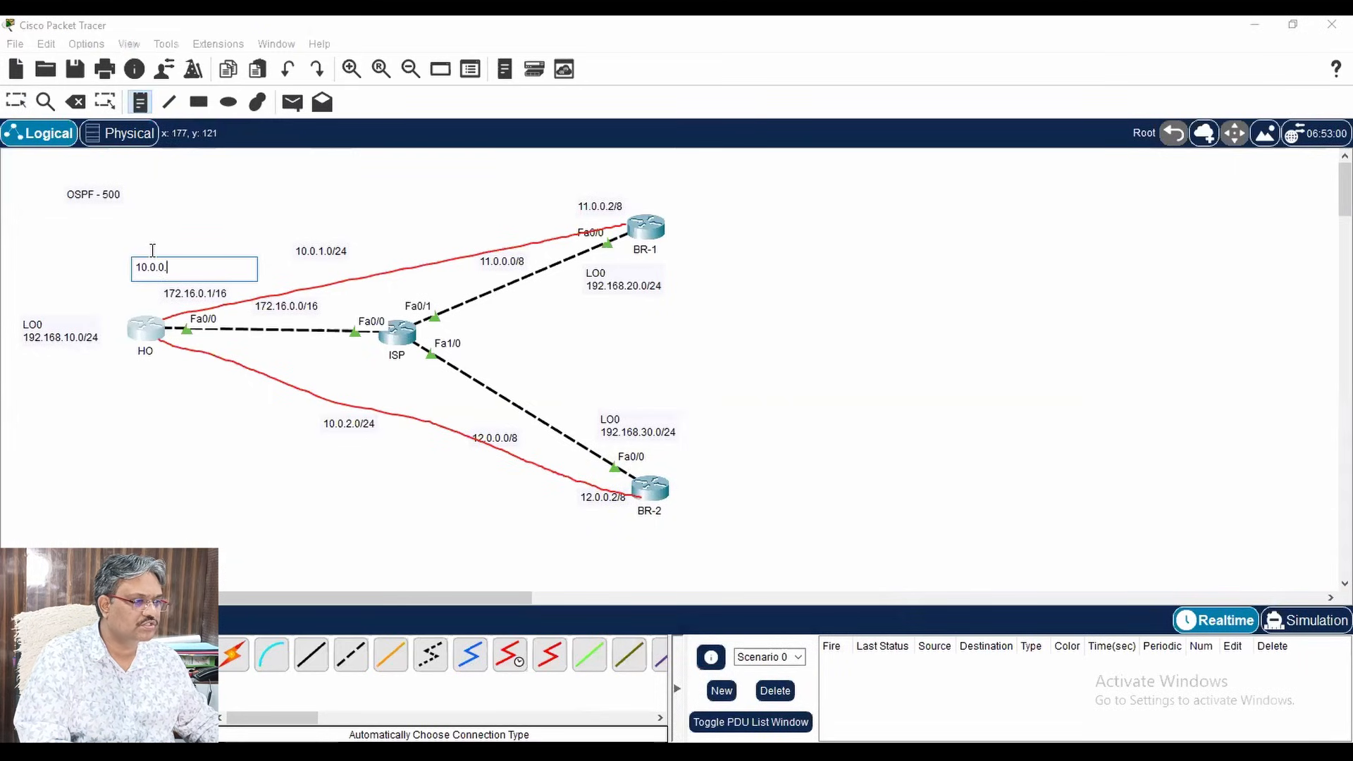
{"action": "type", "text": "1.1"}
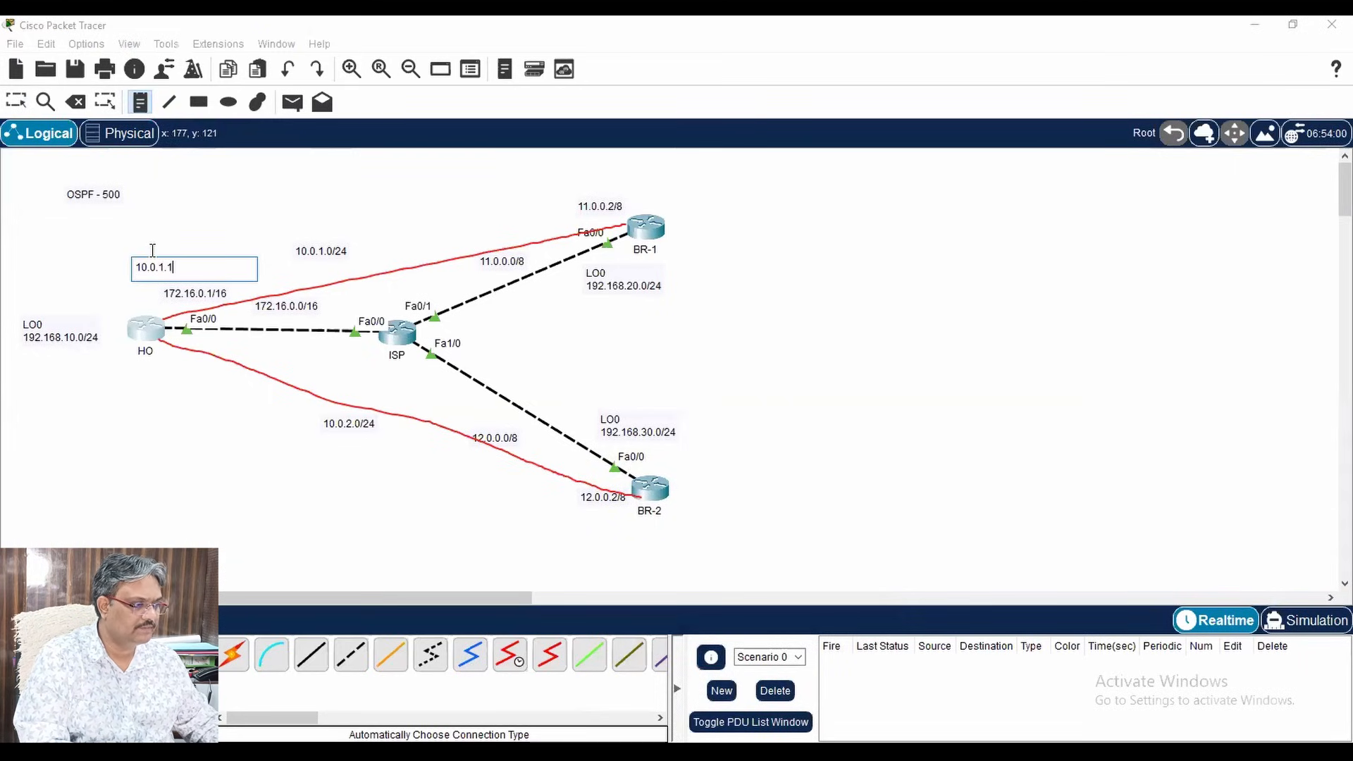
{"action": "type", "text": "/24"}
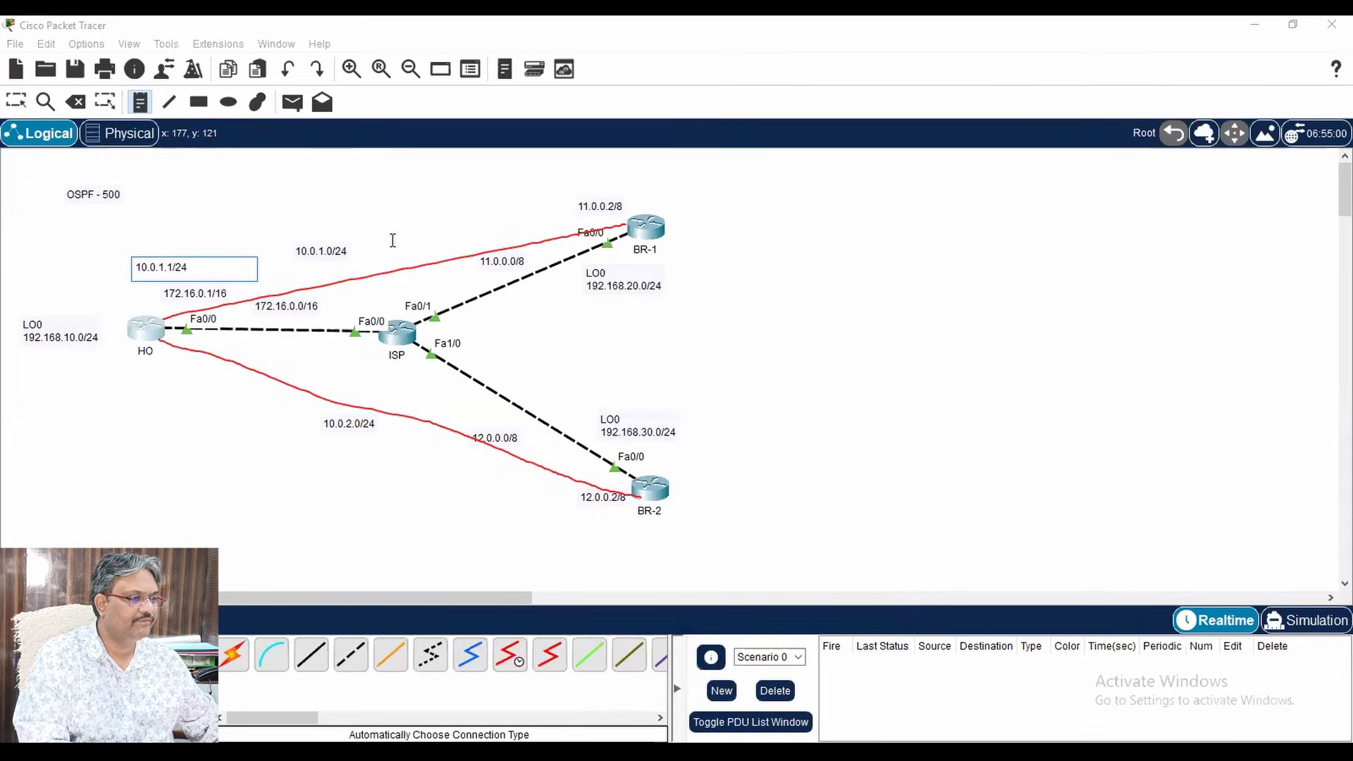
{"action": "left_click", "coordinate": [485, 188]}
{"action": "type", "text": "10"}
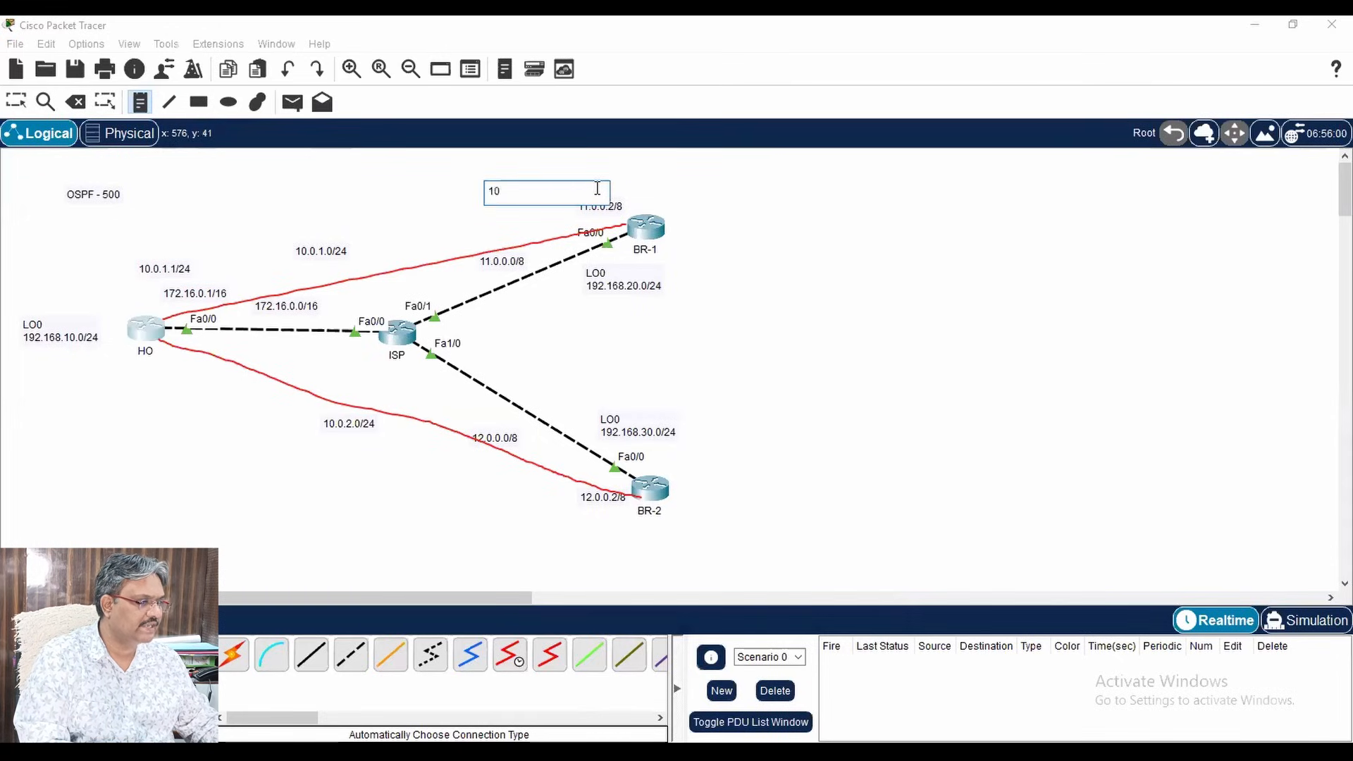
{"action": "type", "text": ".0.1.2/24"}
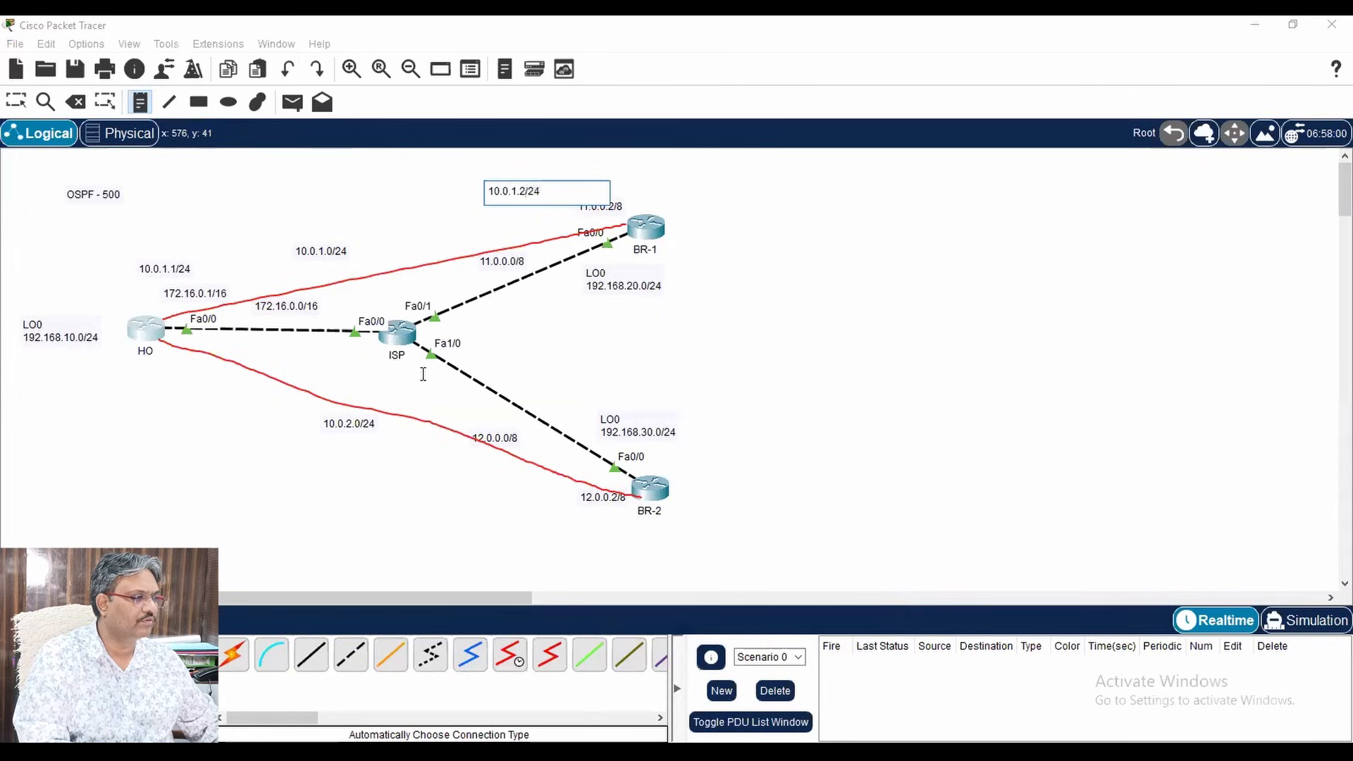
- Label the HO to BR-2 tunnel ends with notes 10.0.2.1/24 below HO and 10.0.2.2/24 near BR-2
{"action": "left_click", "coordinate": [148, 372]}
{"action": "type", "text": "10.0.2.1/24"}
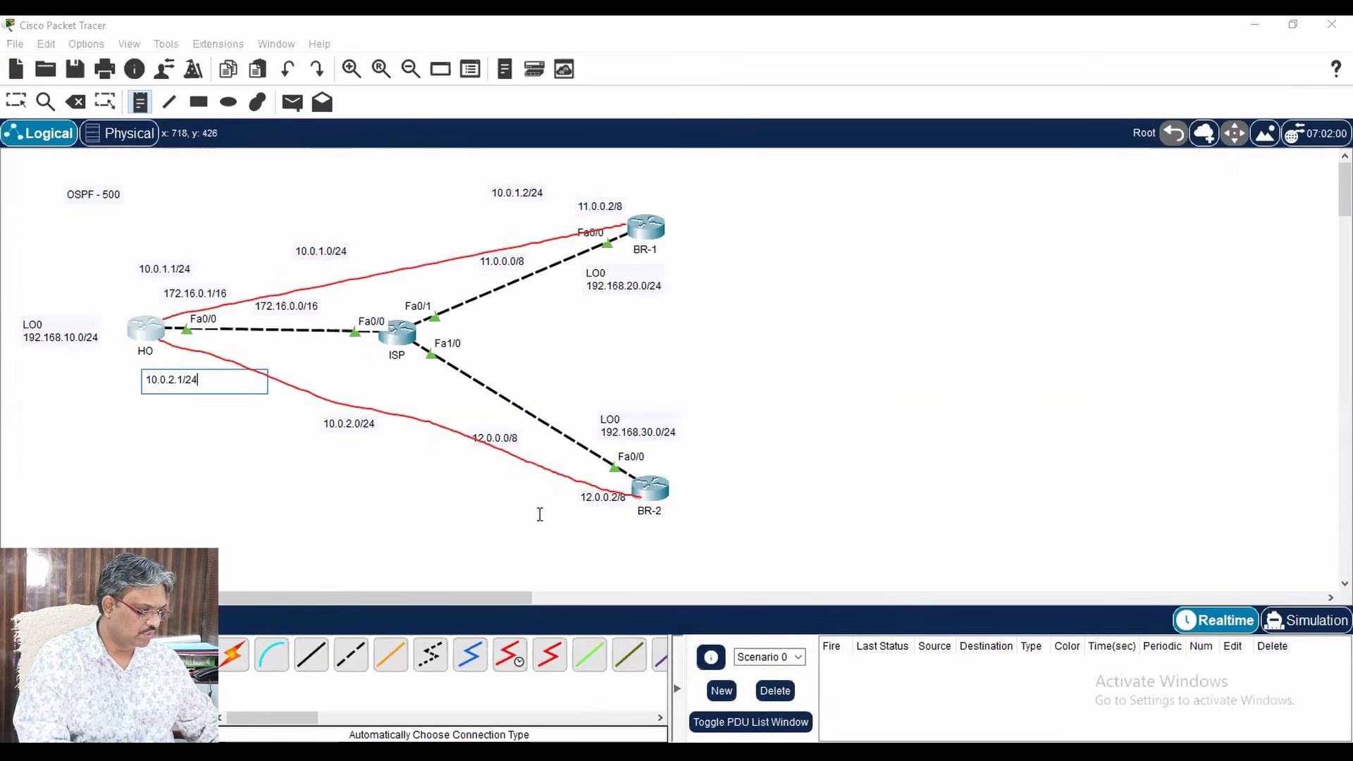
{"action": "left_click", "coordinate": [733, 507]}
{"action": "type", "text": "10.0"}
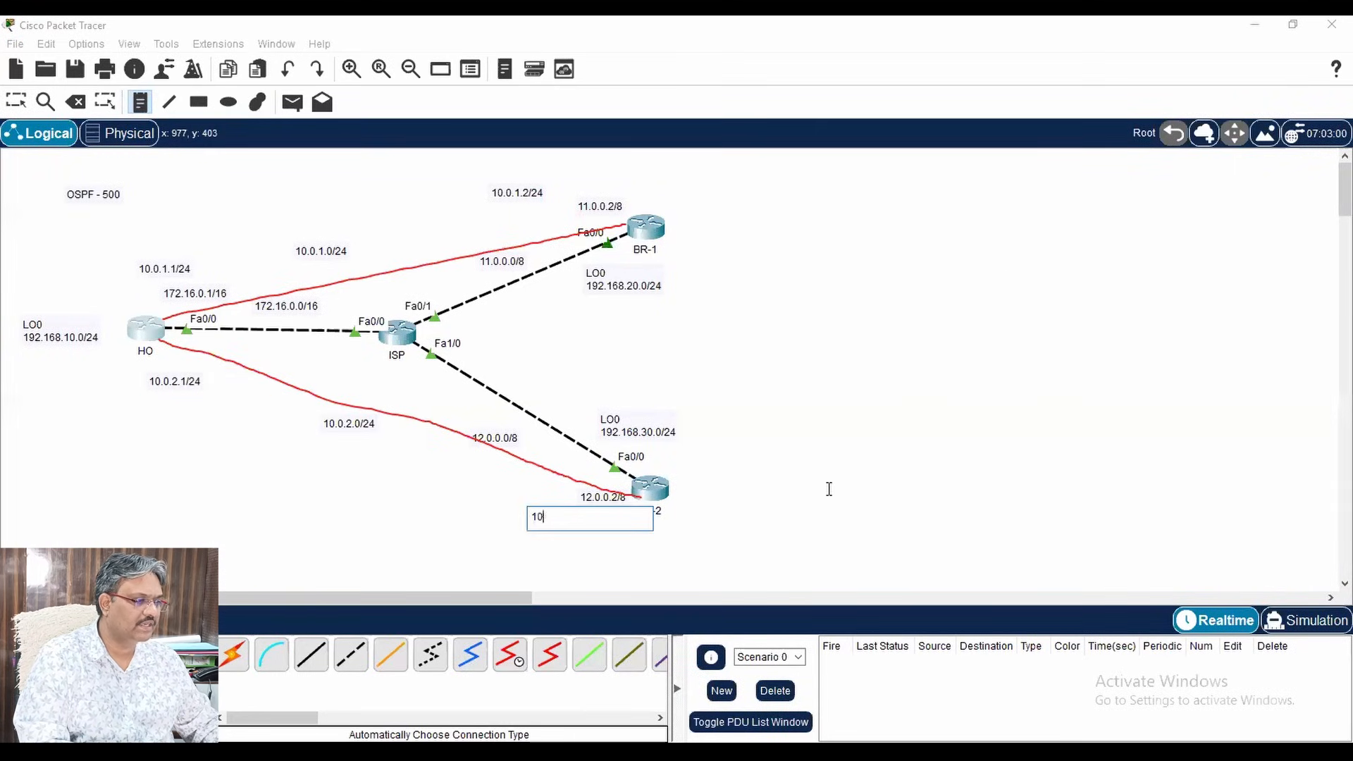
{"action": "type", "text": ".2.2/24"}
{"action": "key", "text": "Escape"}
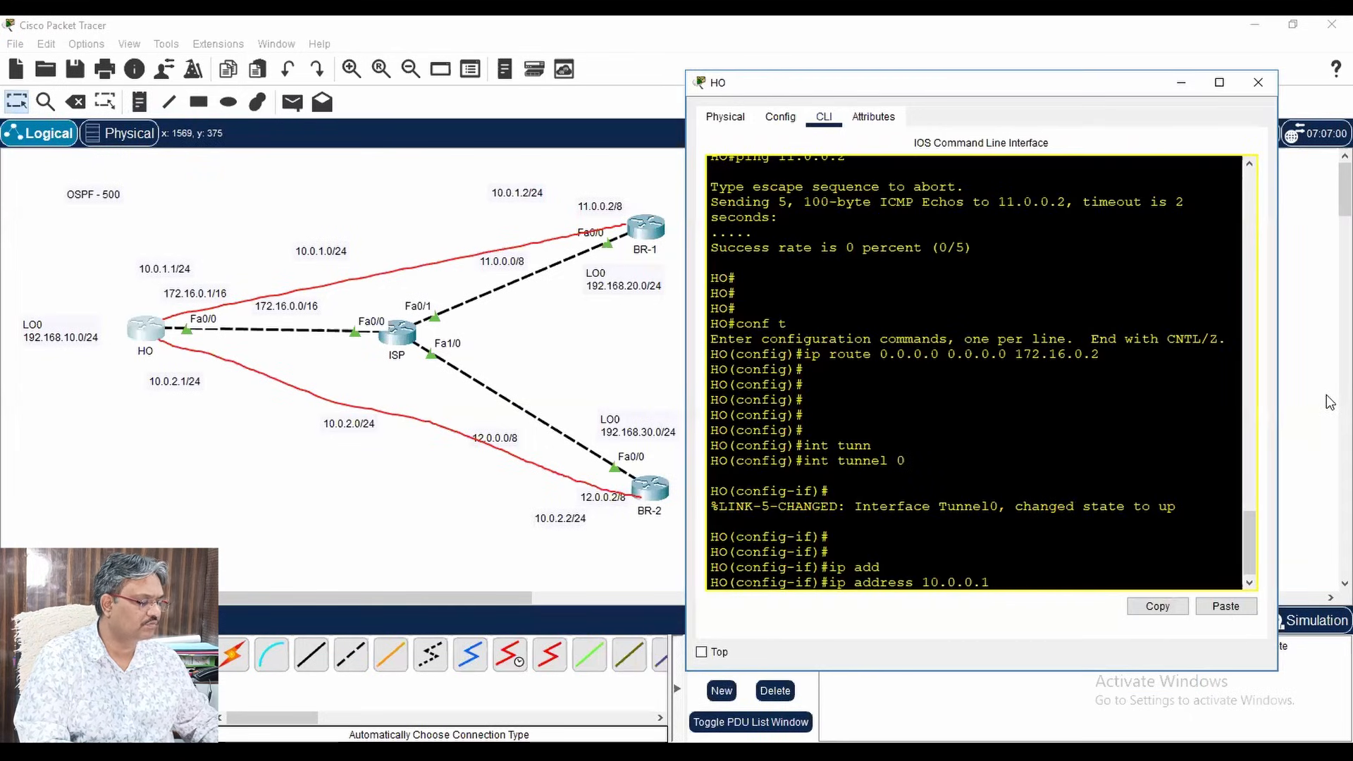
- Correct the pending HO tunnel 0 address to 10.0.1.1 255.255.255.0 and enable the interface with no shutdown
{"action": "key", "text": "BackSpace"}
{"action": "key", "text": "BackSpace"}
{"action": "key", "text": "BackSpace"}
{"action": "type", "text": "1.1 255.255.255.0"}
{"action": "key", "text": "Return"}
{"action": "type", "text": "no sh"}
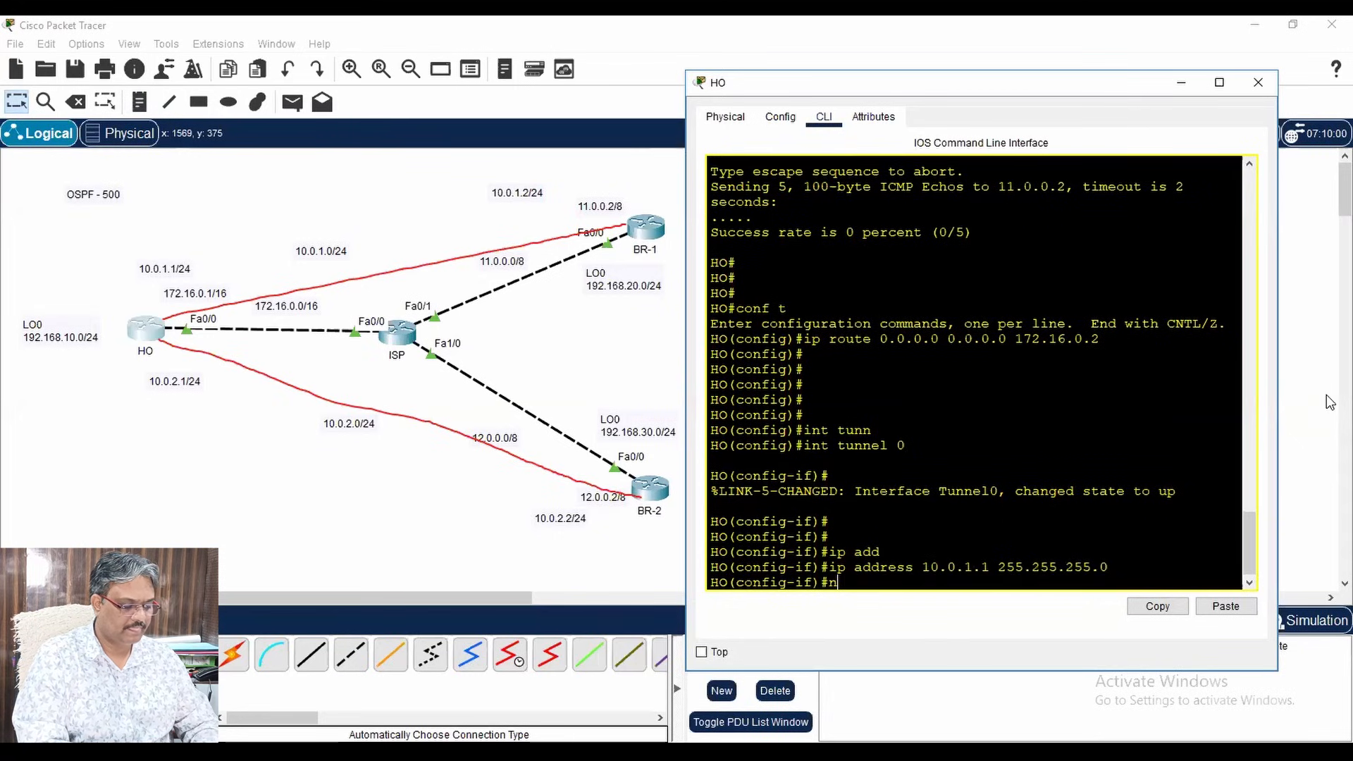
{"action": "key", "text": "Tab"}
{"action": "key", "text": "Return"}
{"action": "key", "text": "Return"}
{"action": "key", "text": "Return"}
{"action": "key", "text": "Return"}
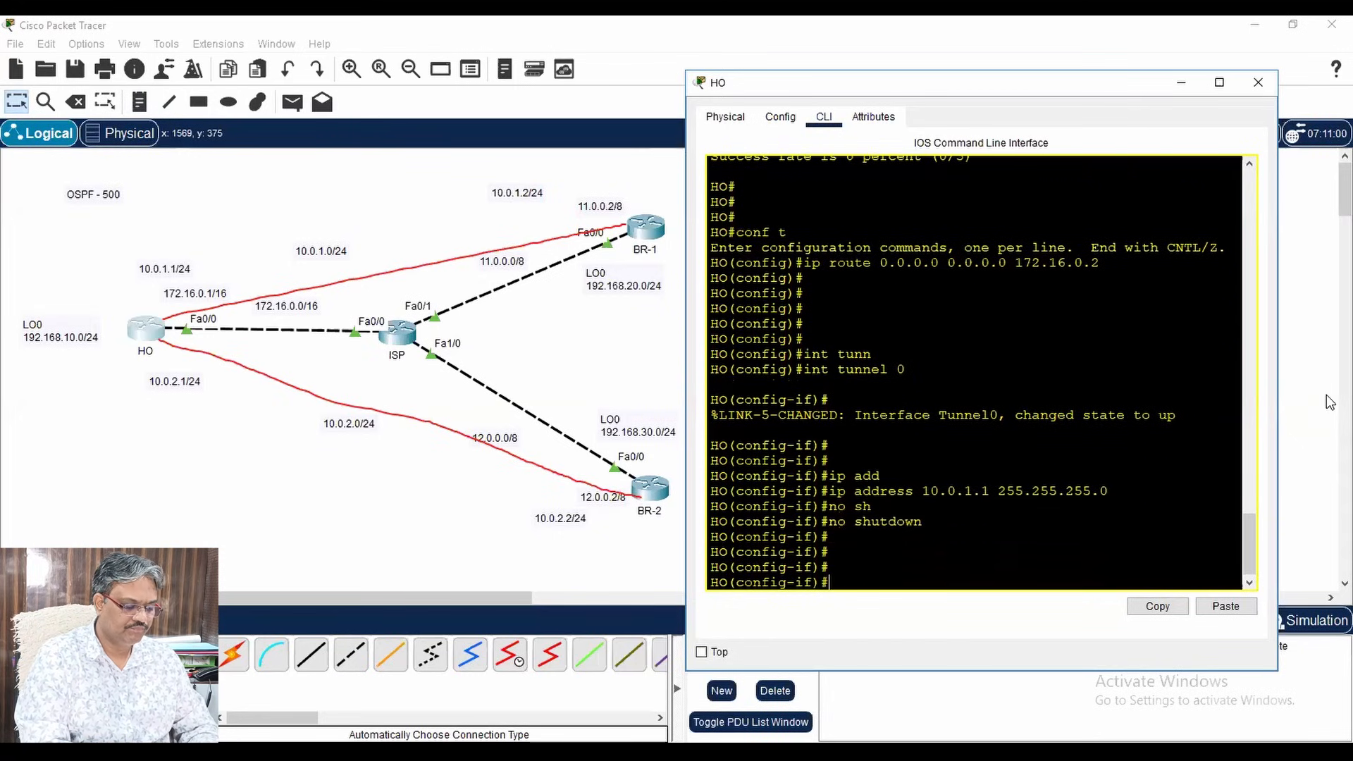
{"action": "left_click", "coordinate": [1330, 402]}
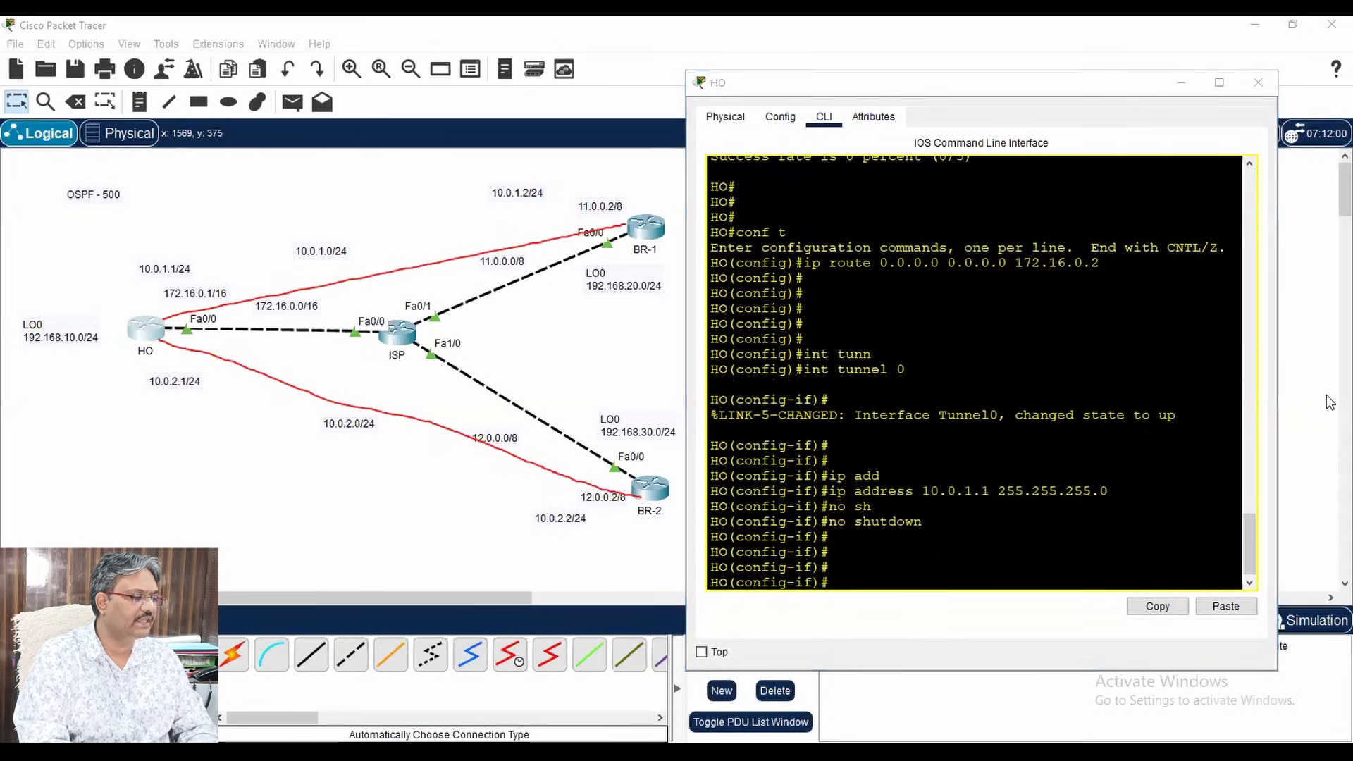
- Set the tunnel source of HO's tunnel 0 to f0/0
{"action": "left_click", "coordinate": [885, 576]}
{"action": "type", "text": "r"}
{"action": "key", "text": "BackSpace"}
{"action": "type", "text": "tunb"}
{"action": "type", "text": "n"}
{"action": "key", "text": "Tab"}
{"action": "type", "text": "sou"}
{"action": "key", "text": "Tab"}
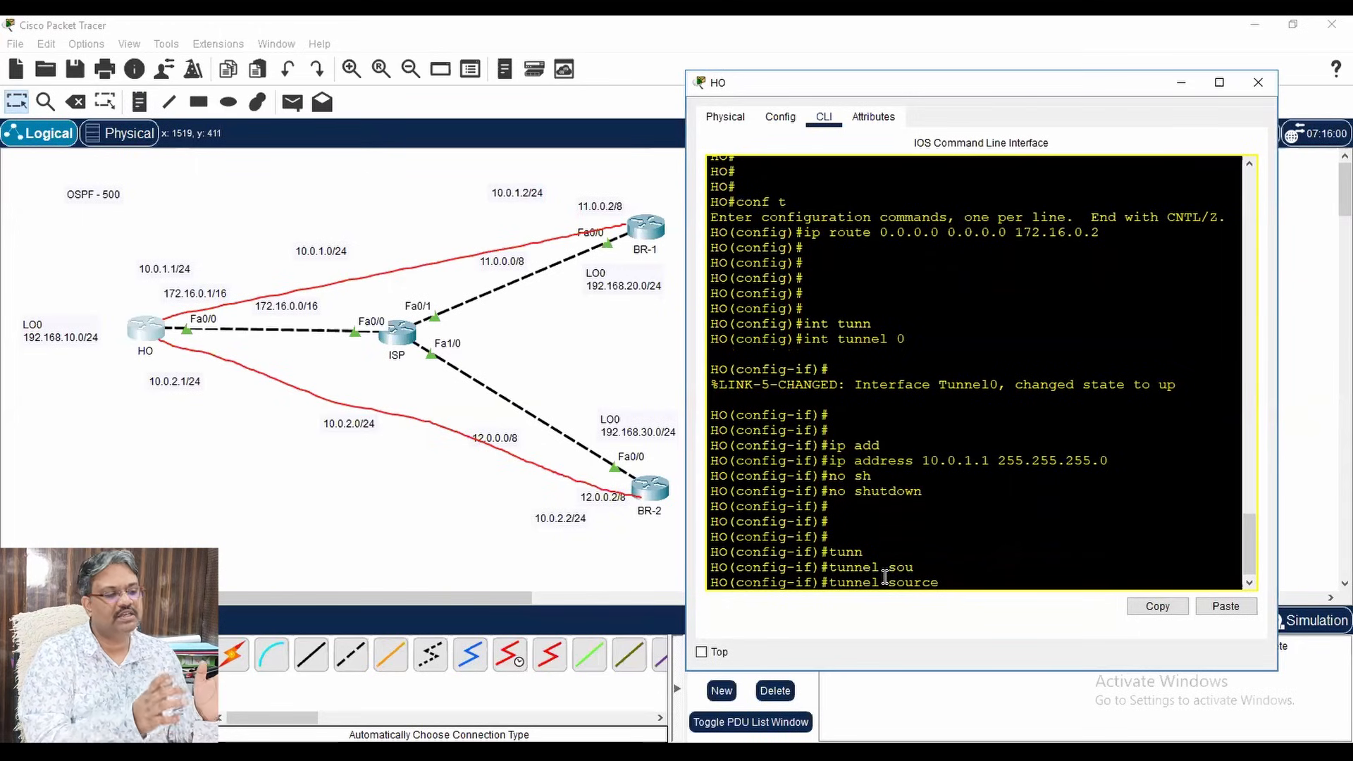
{"action": "type", "text": "f0/0"}
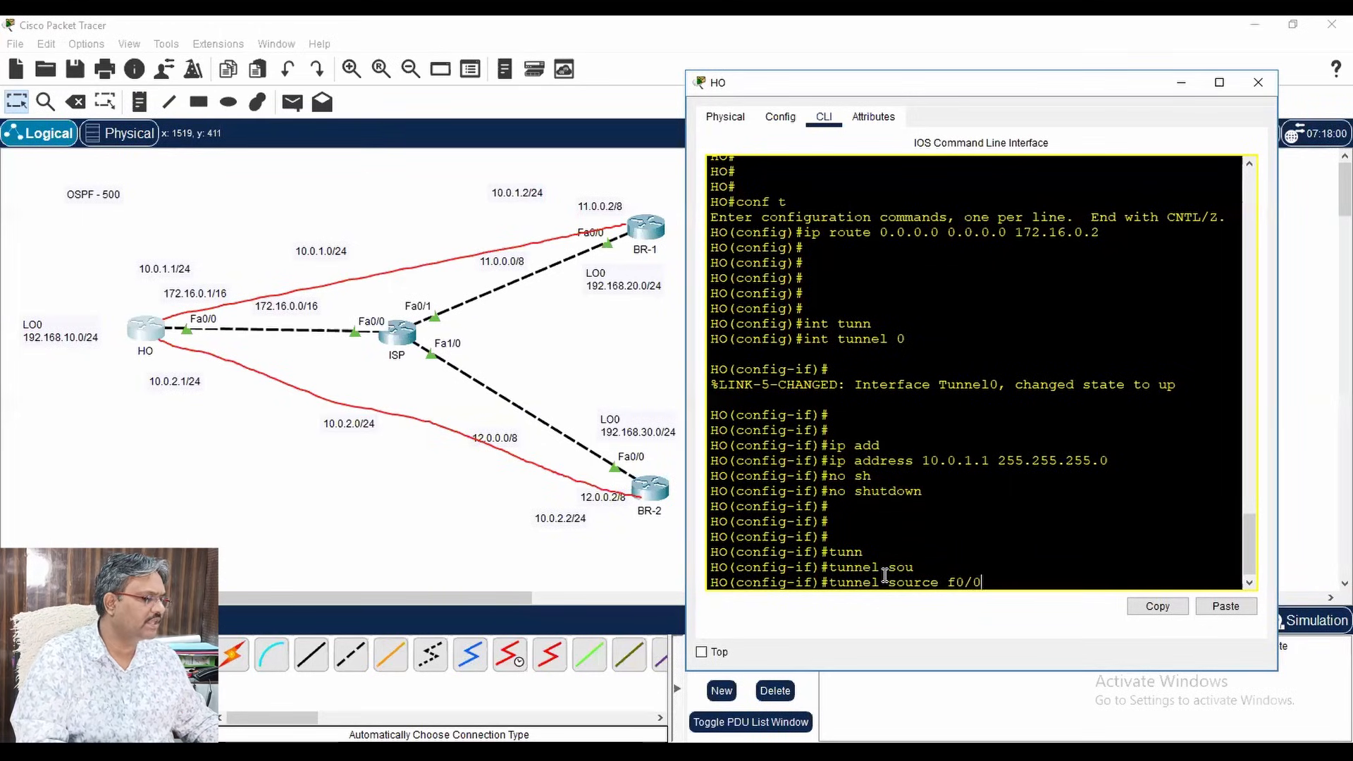
{"action": "key", "text": "Return"}
- Set the tunnel destination of HO's tunnel 0 to BR-1's public address 11.0.0.2
{"action": "type", "text": "tun"}
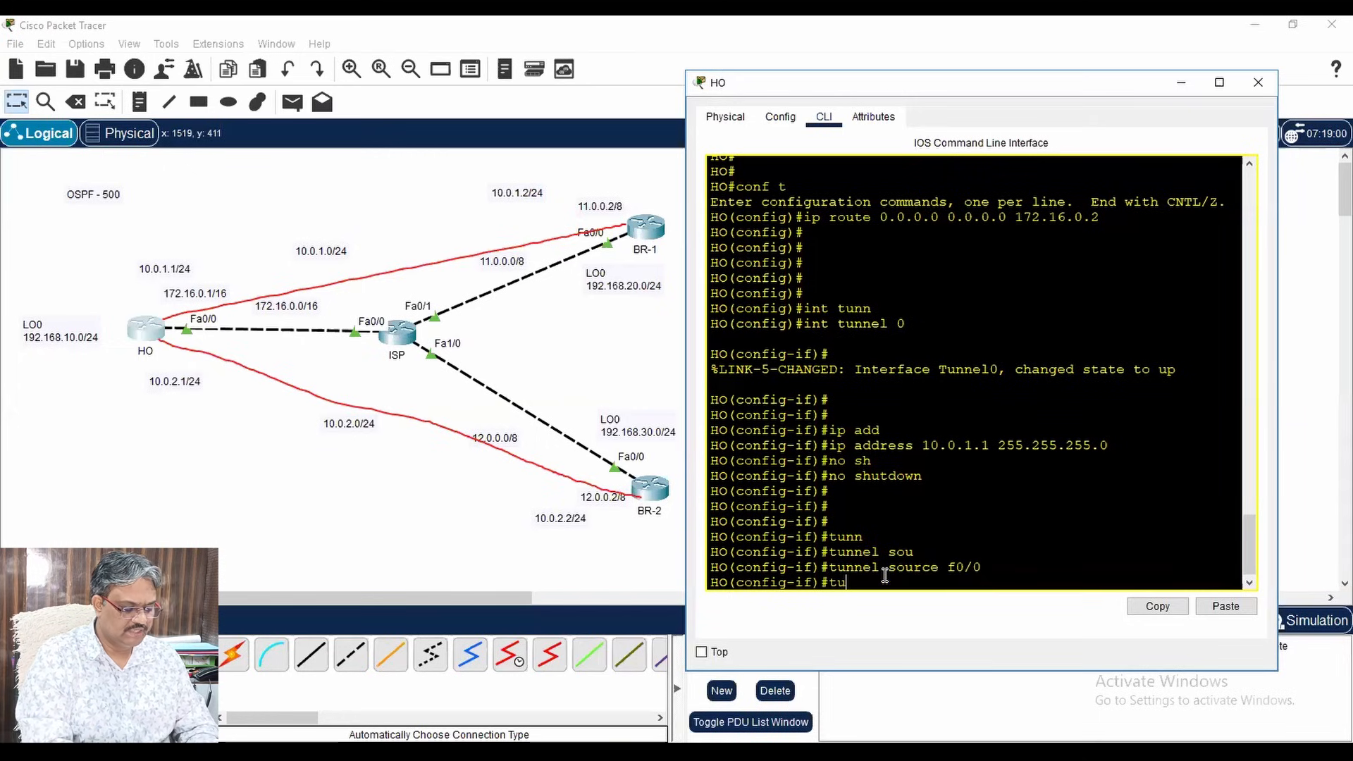
{"action": "key", "text": "Tab"}
{"action": "type", "text": "des"}
{"action": "key", "text": "Tab"}
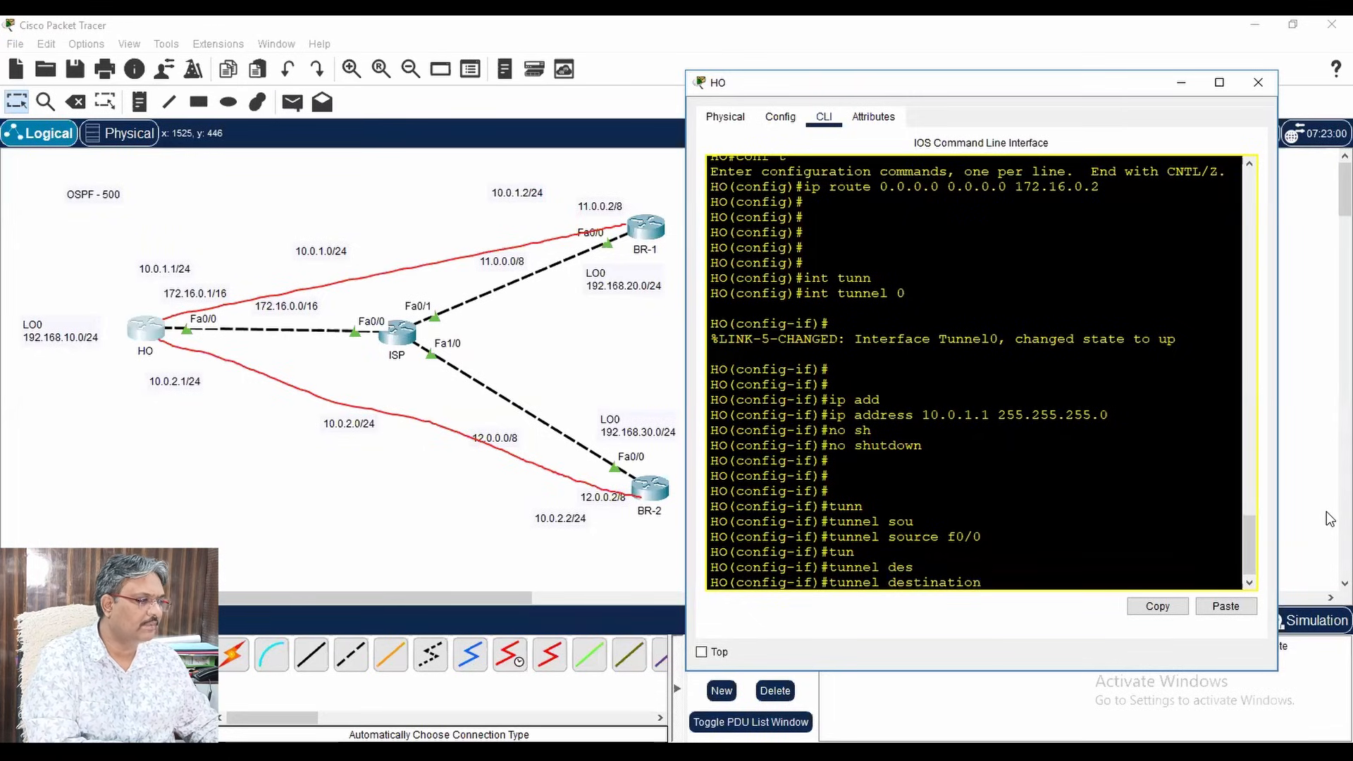
{"action": "type", "text": ".0.1.2"}
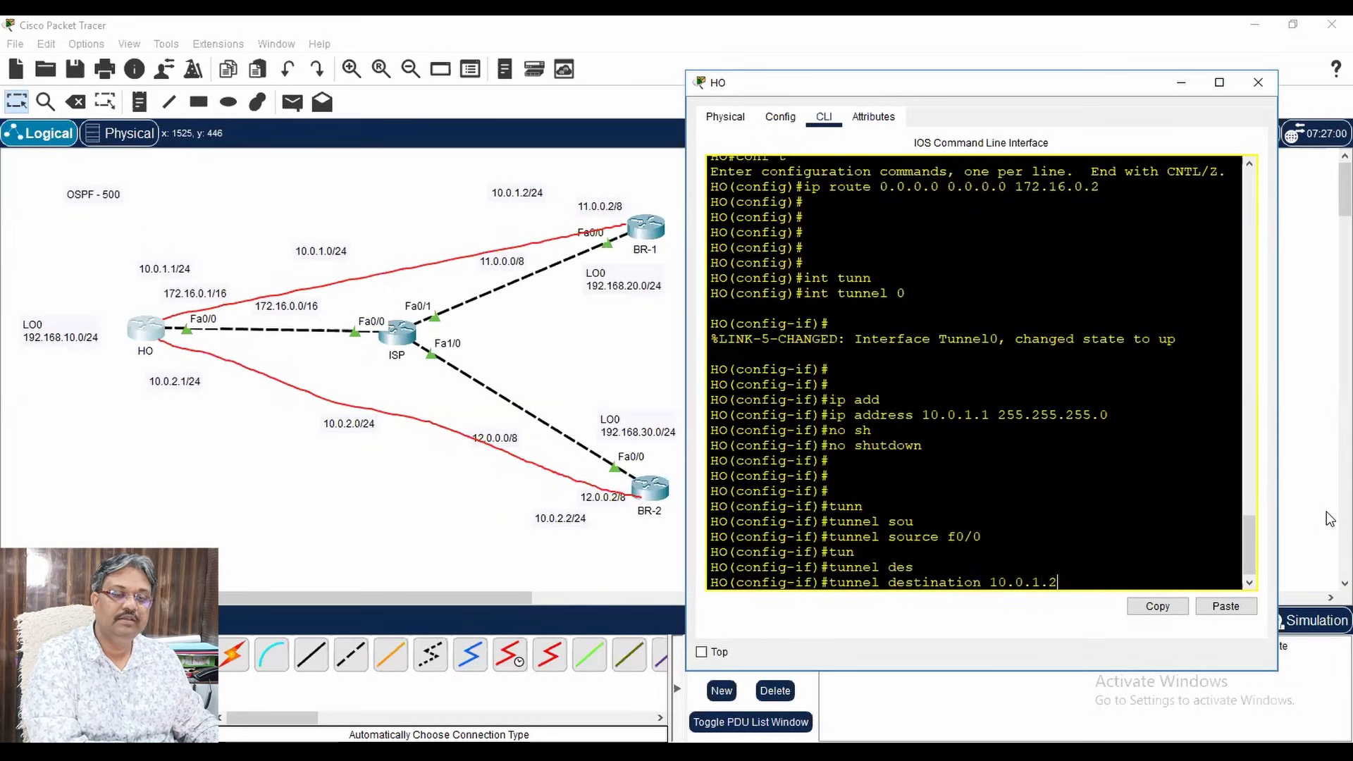
{"action": "key", "text": "BackSpace"}
{"action": "key", "text": "BackSpace"}
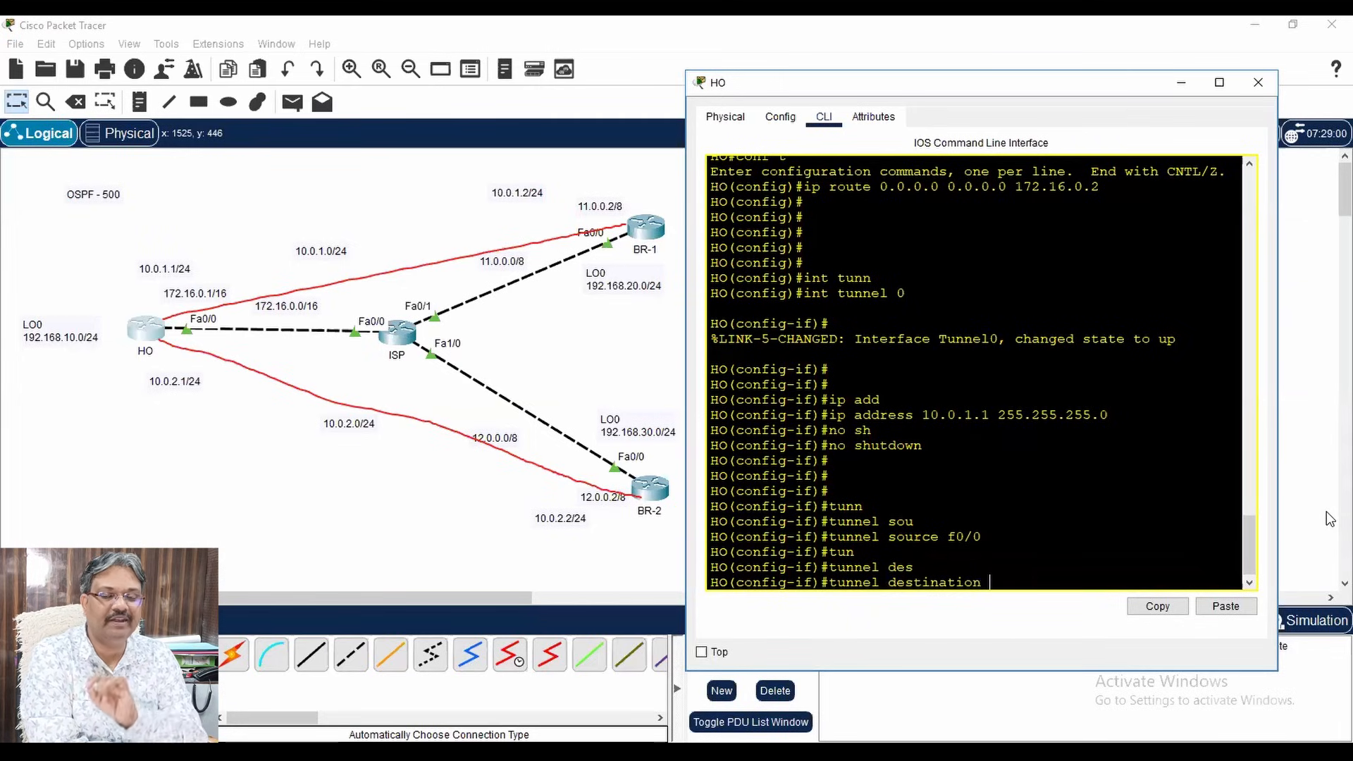
{"action": "type", "text": "11.0.0.2"}
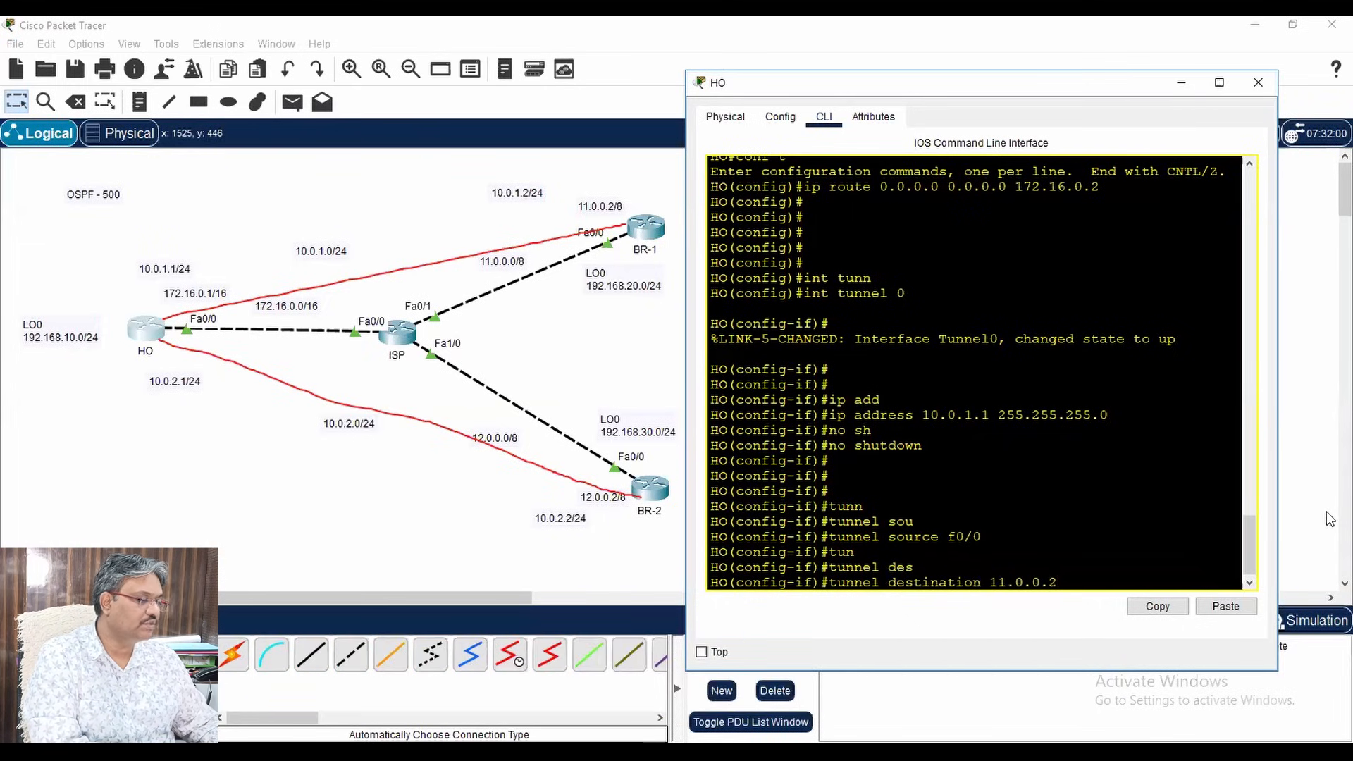
{"action": "key", "text": "Return"}
{"action": "key", "text": "Return"}
{"action": "key", "text": "Return"}
{"action": "key", "text": "Return"}
{"action": "key", "text": "Return"}
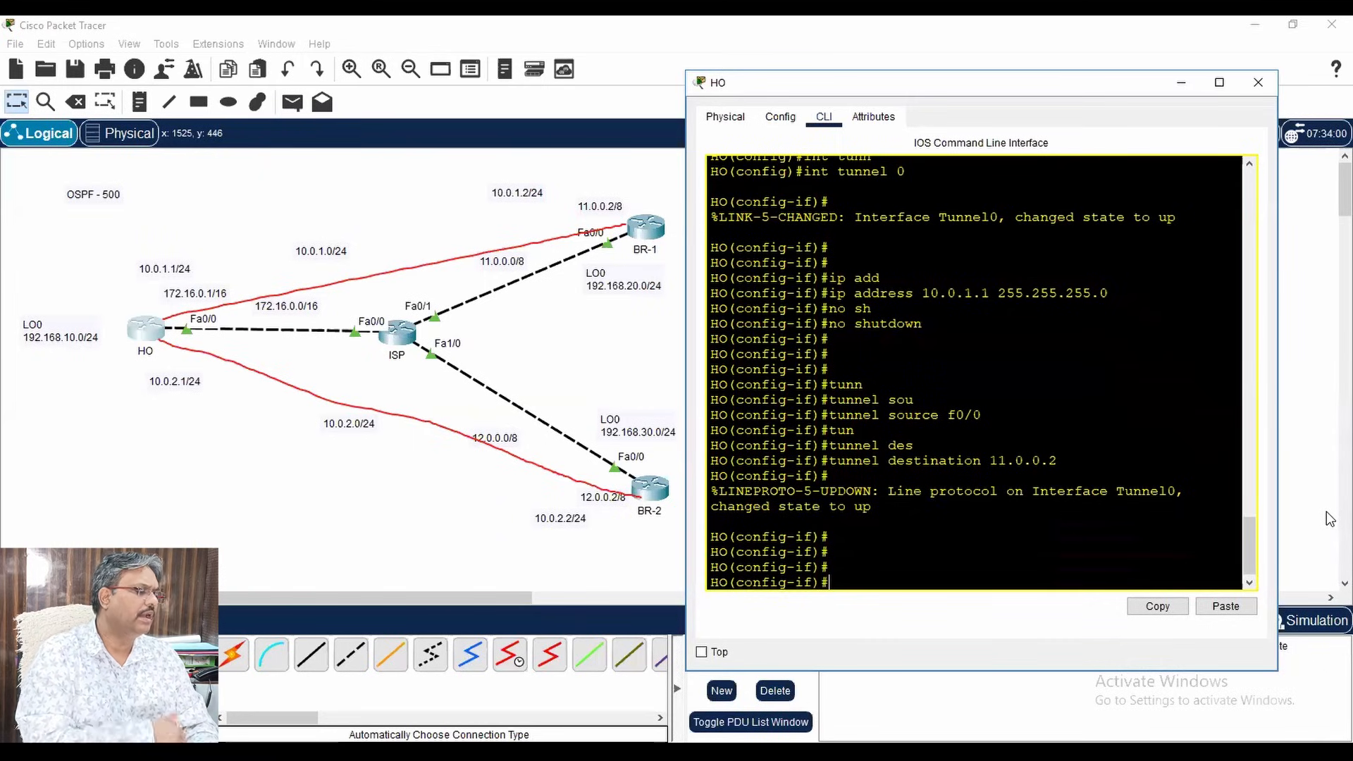
- Set HO's tunnel 0 to tunnel mode gre ip and exit interface configuration
{"action": "type", "text": "tunn"}
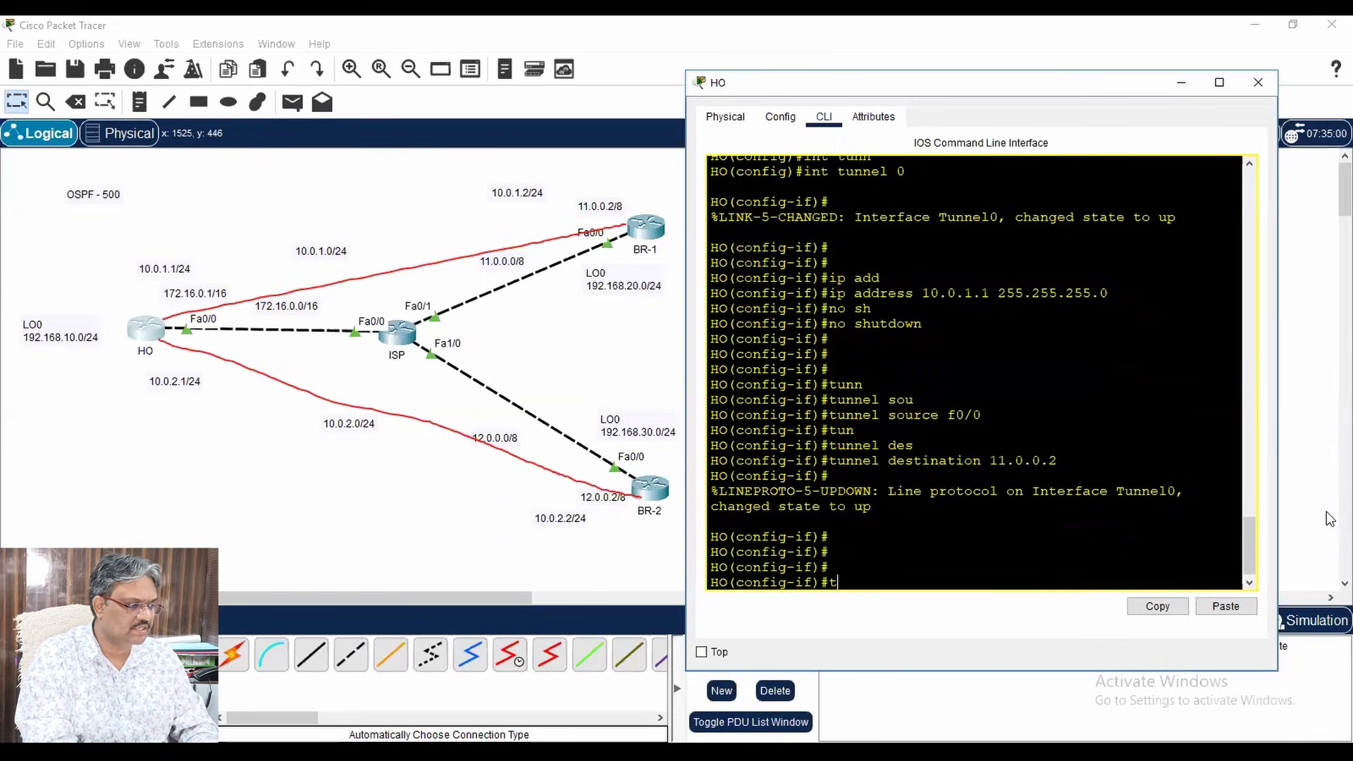
{"action": "key", "text": "Tab"}
{"action": "type", "text": "mo"}
{"action": "key", "text": "Tab"}
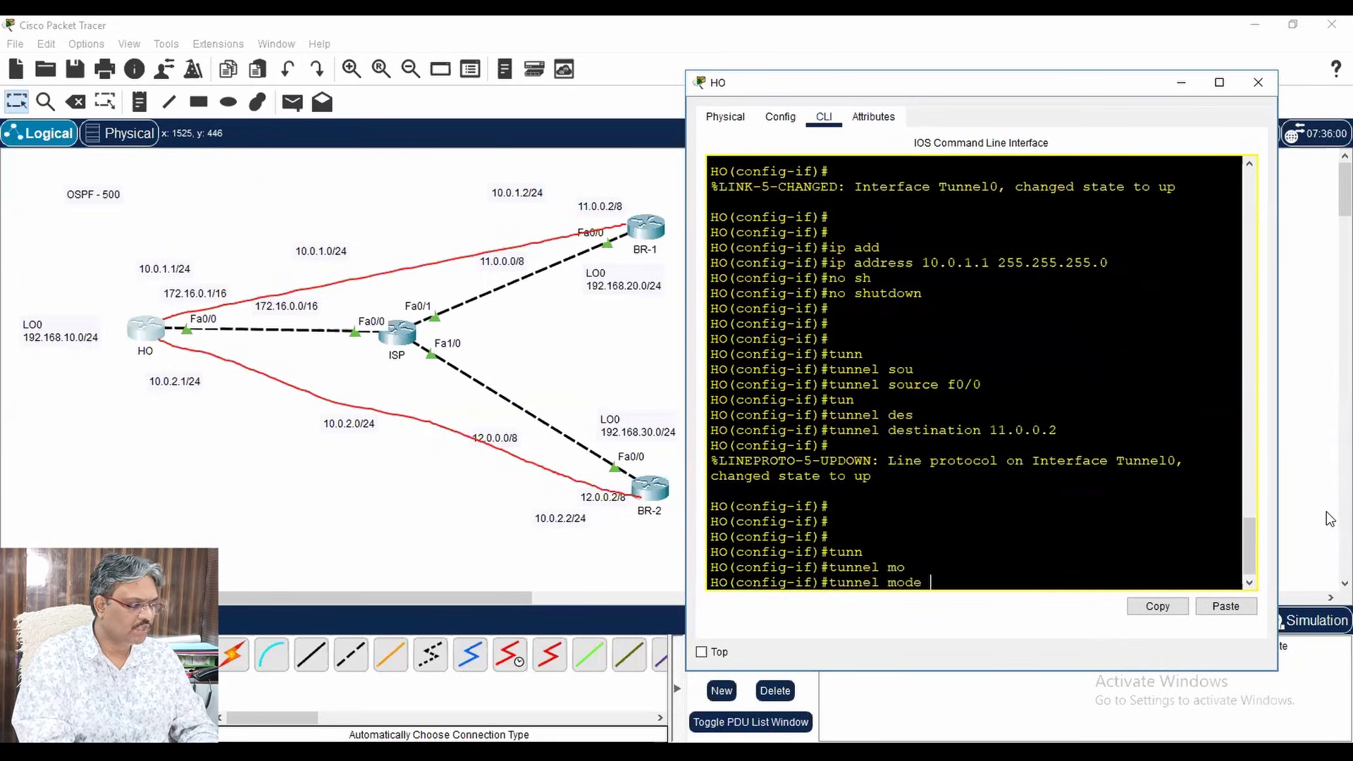
{"action": "type", "text": "g"}
{"action": "key", "text": "Tab"}
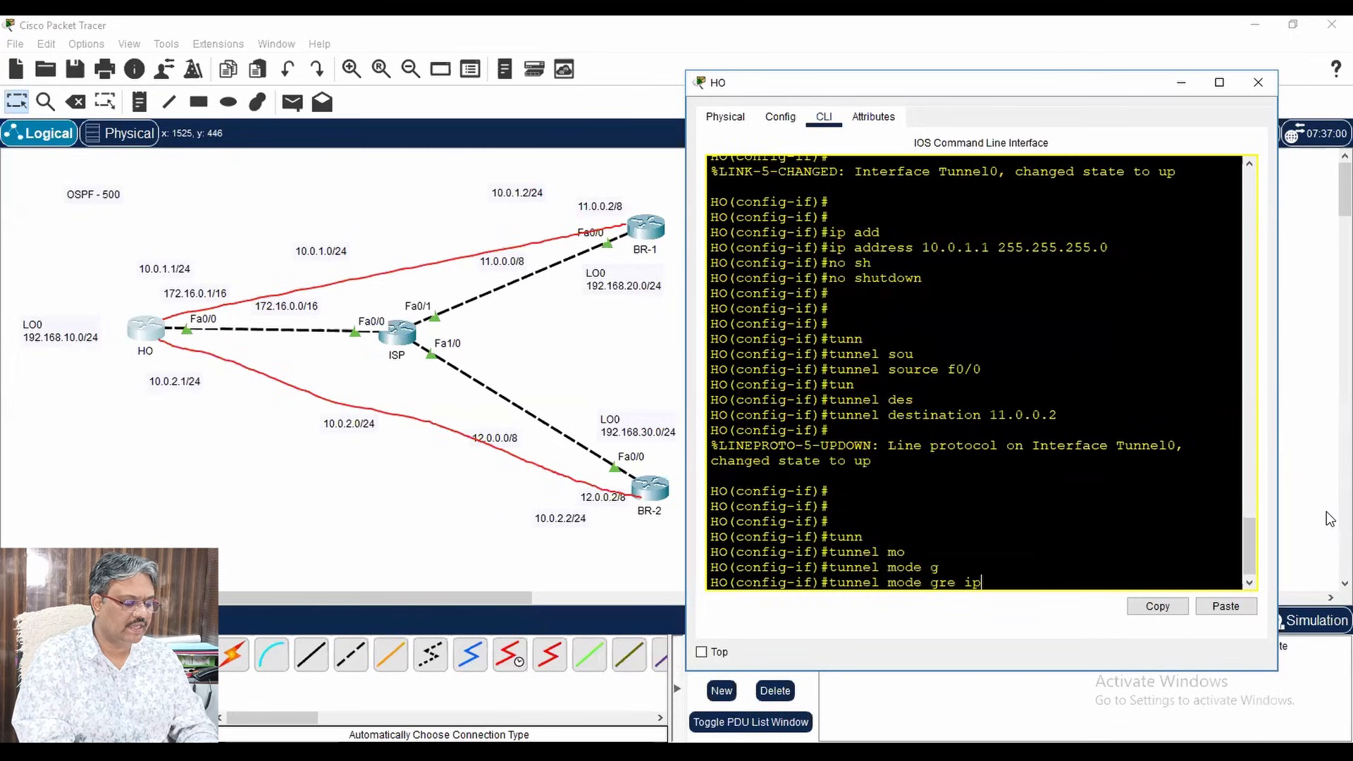
{"action": "type", "text": "ip"}
{"action": "key", "text": "Tab"}
{"action": "key", "text": "Return"}
{"action": "key", "text": "Return"}
{"action": "key", "text": "Return"}
{"action": "key", "text": "Return"}
{"action": "type", "text": "exit"}
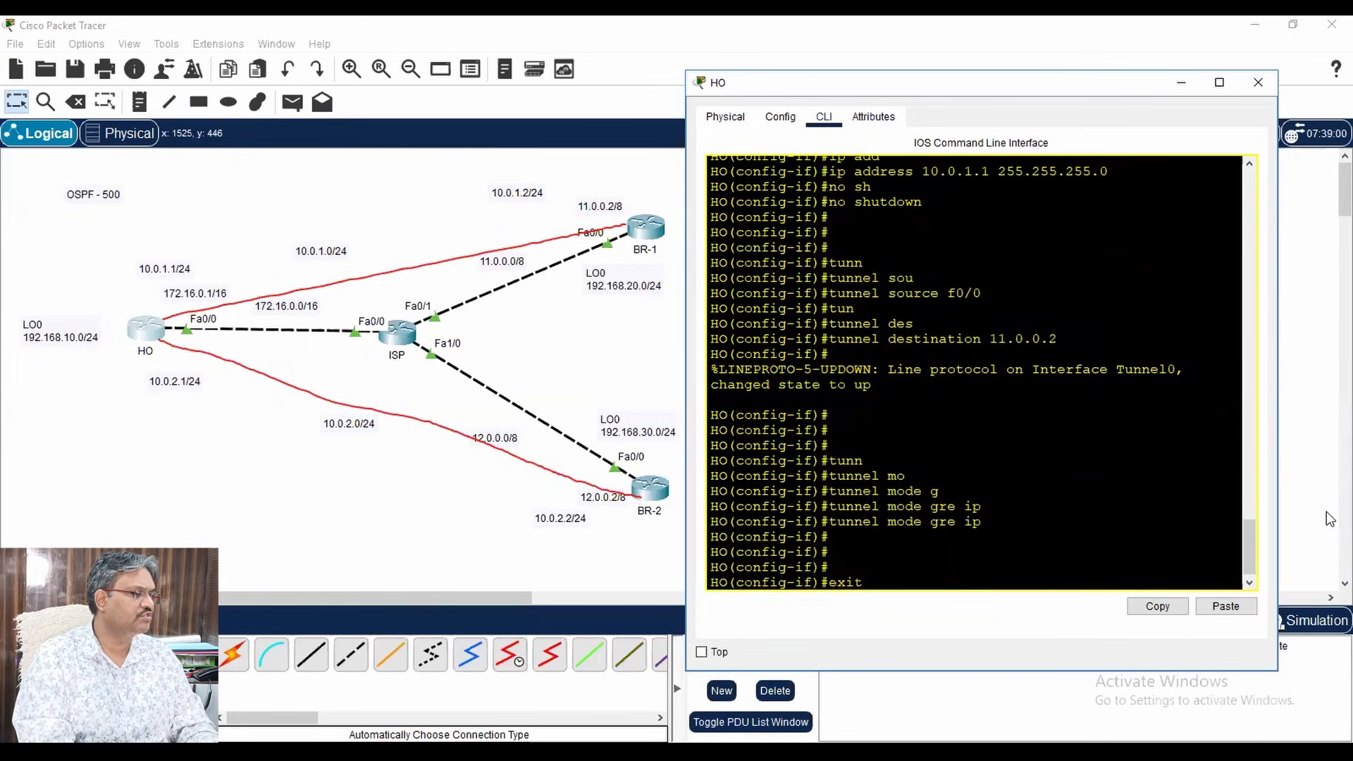
{"action": "key", "text": "Return"}
{"action": "key", "text": "Return"}
{"action": "key", "text": "Return"}
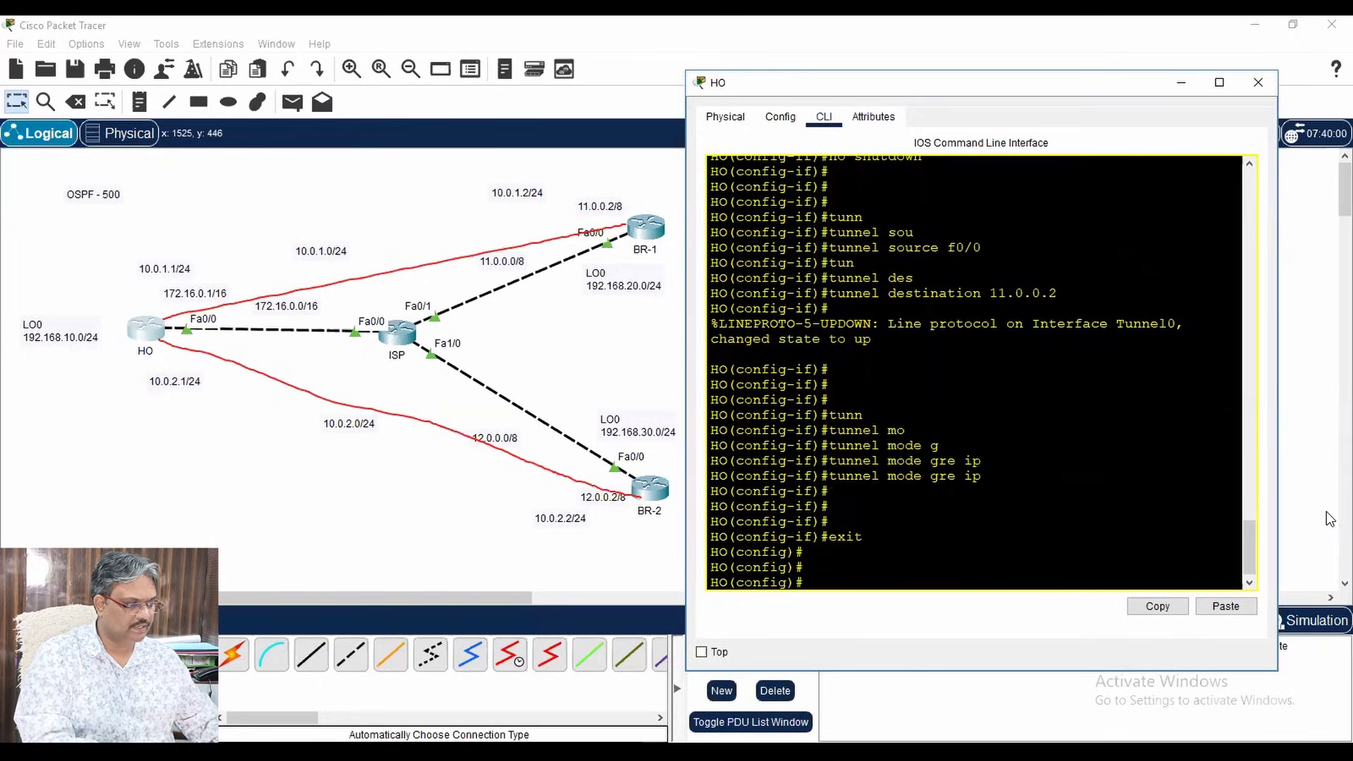
- Switch from HO to the BR-1 router's command line and enter global configuration mode with conf t
{"action": "left_click", "coordinate": [1258, 82]}
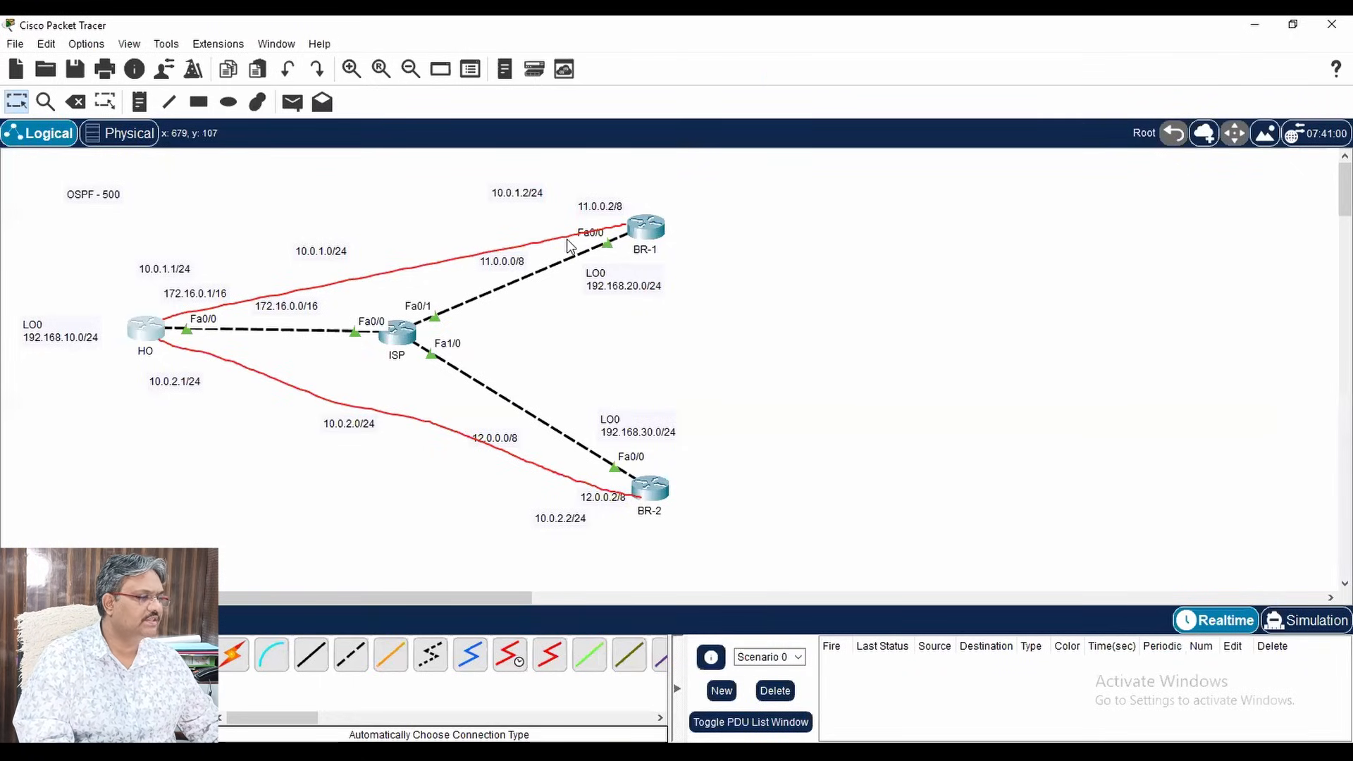
{"action": "left_click", "coordinate": [646, 227]}
{"action": "left_click", "coordinate": [1006, 134]}
{"action": "left_click", "coordinate": [646, 227]}
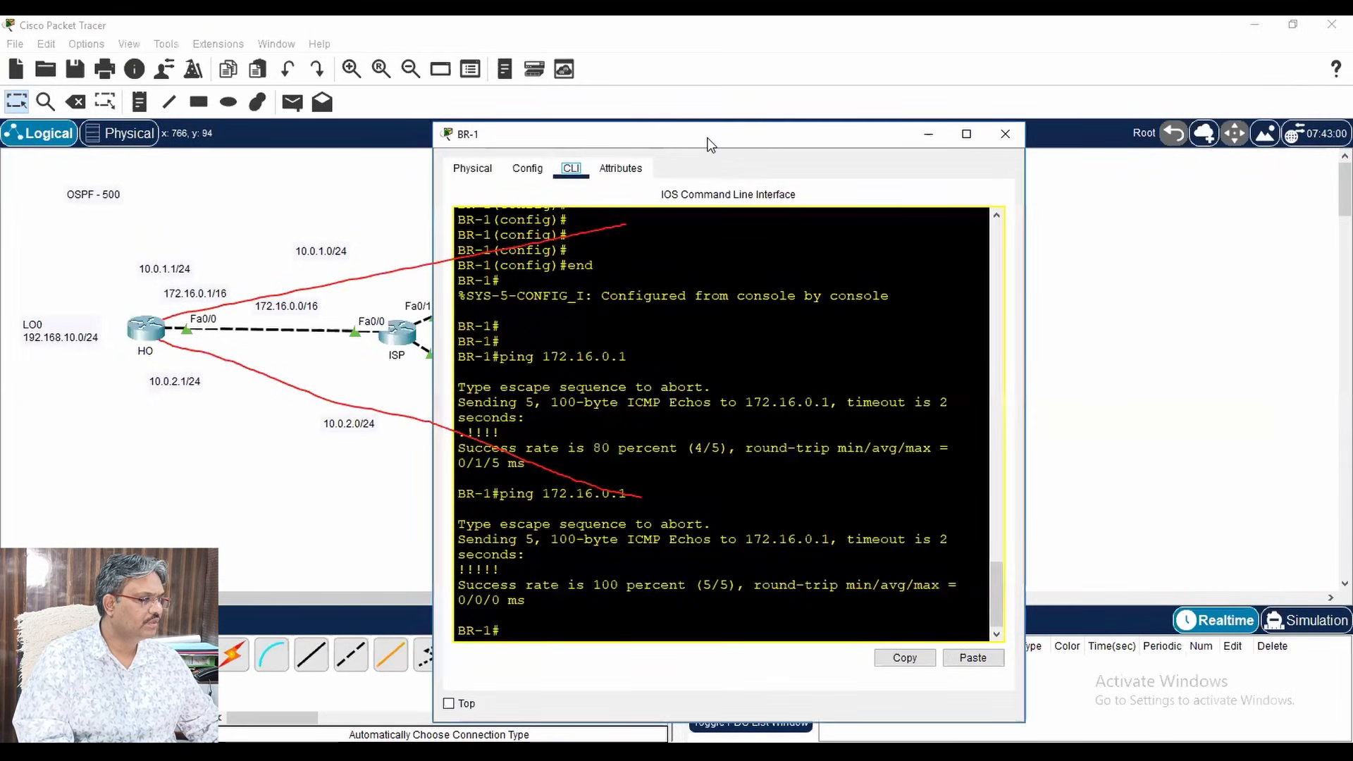
{"action": "left_click_drag", "start_coordinate": [709, 140], "coordinate": [998, 108]}
{"action": "key", "text": "Return"}
{"action": "key", "text": "Return"}
{"action": "key", "text": "Return"}
{"action": "key", "text": "Return"}
{"action": "key", "text": "Return"}
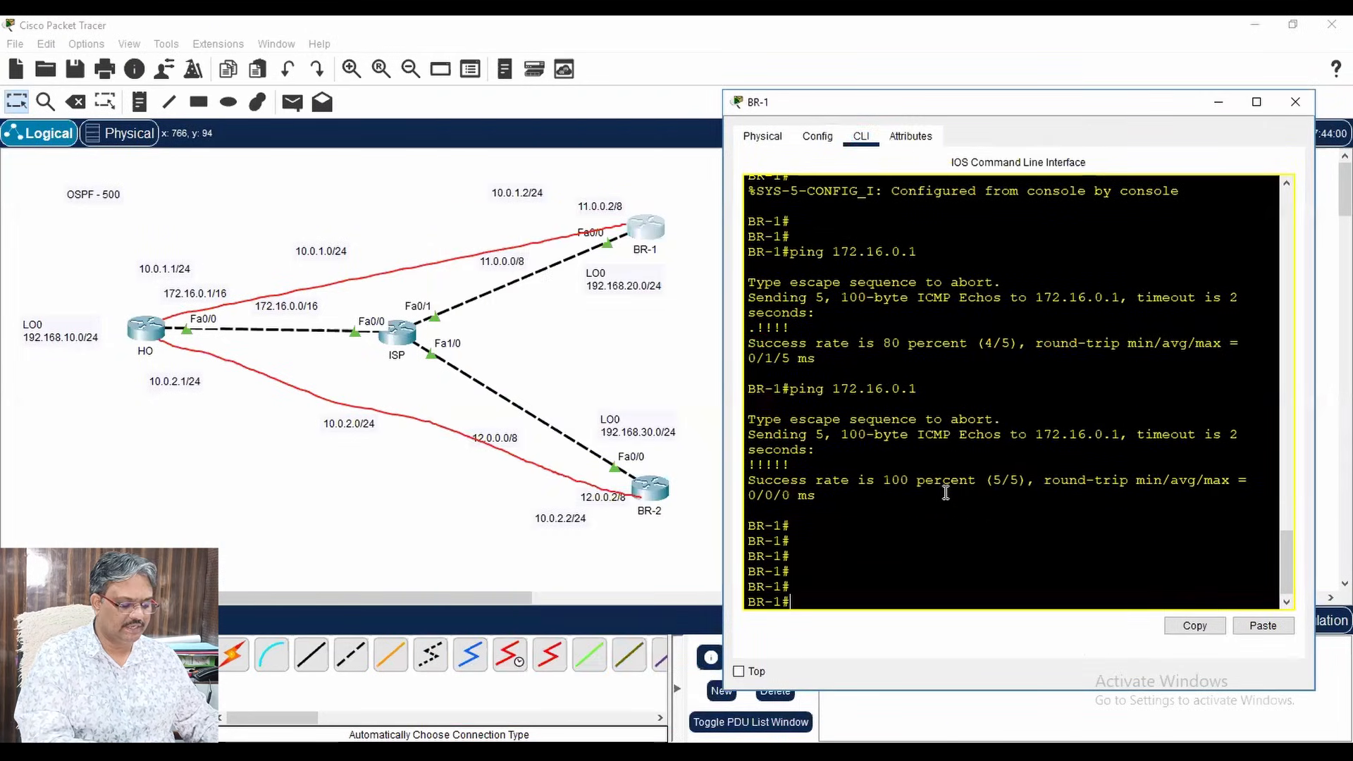
{"action": "type", "text": "conf t"}
{"action": "key", "text": "Return"}
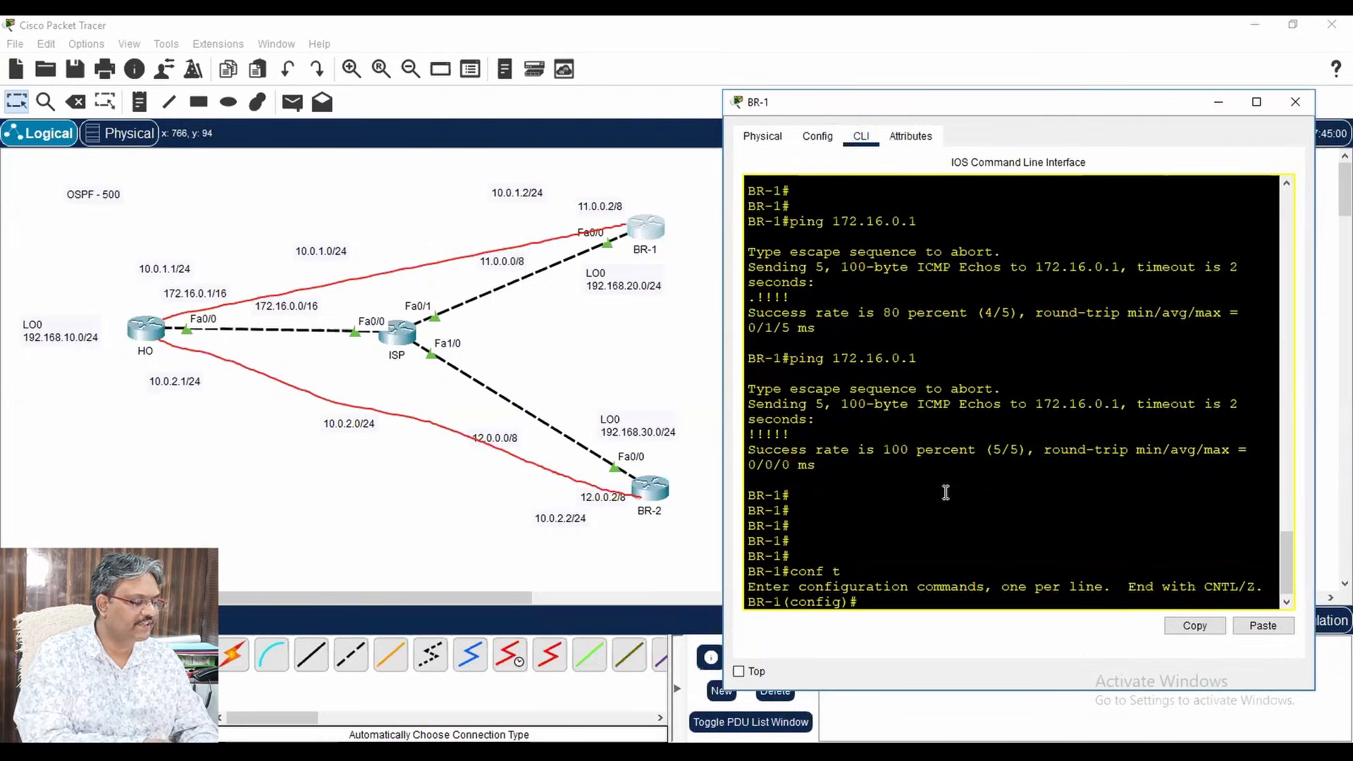
- Create tunnel interface 0 on BR-1 and enter its interface configuration
{"action": "type", "text": "int tu"}
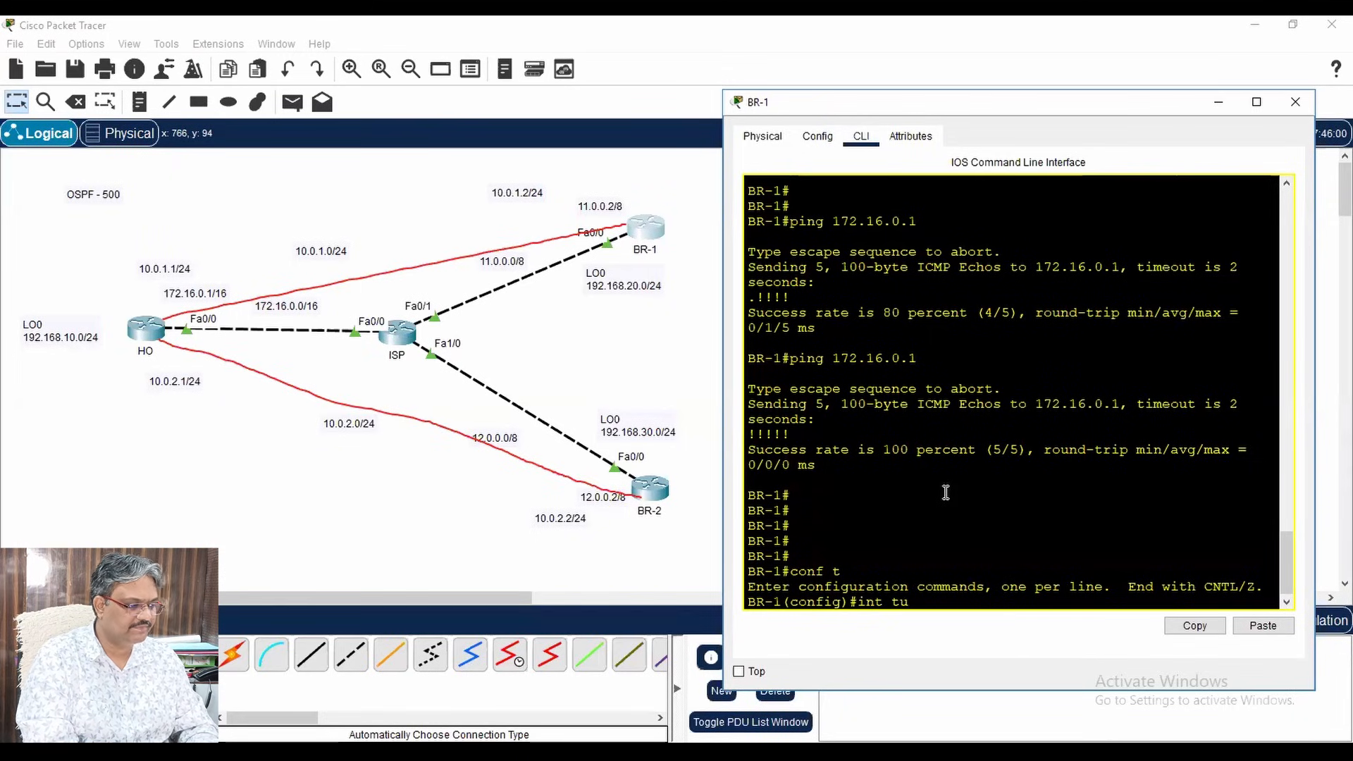
{"action": "type", "text": "n"}
{"action": "key", "text": "Tab"}
{"action": "type", "text": "0"}
{"action": "key", "text": "Return"}
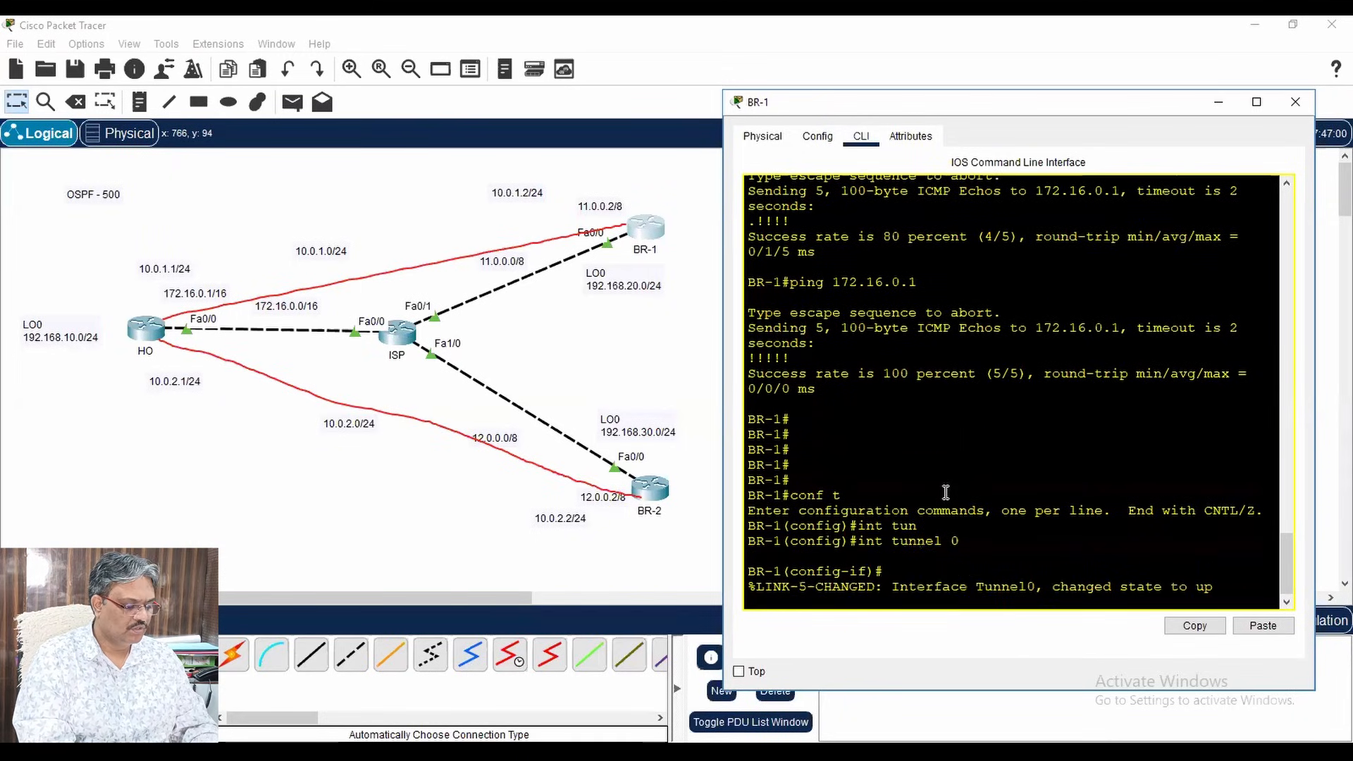
{"action": "key", "text": "Return"}
{"action": "key", "text": "Return"}
- Assign IP address 10.0.1.2 with mask 255.255.255.0 to BR-1's tunnel 0
{"action": "type", "text": "ip add"}
{"action": "key", "text": "Tab"}
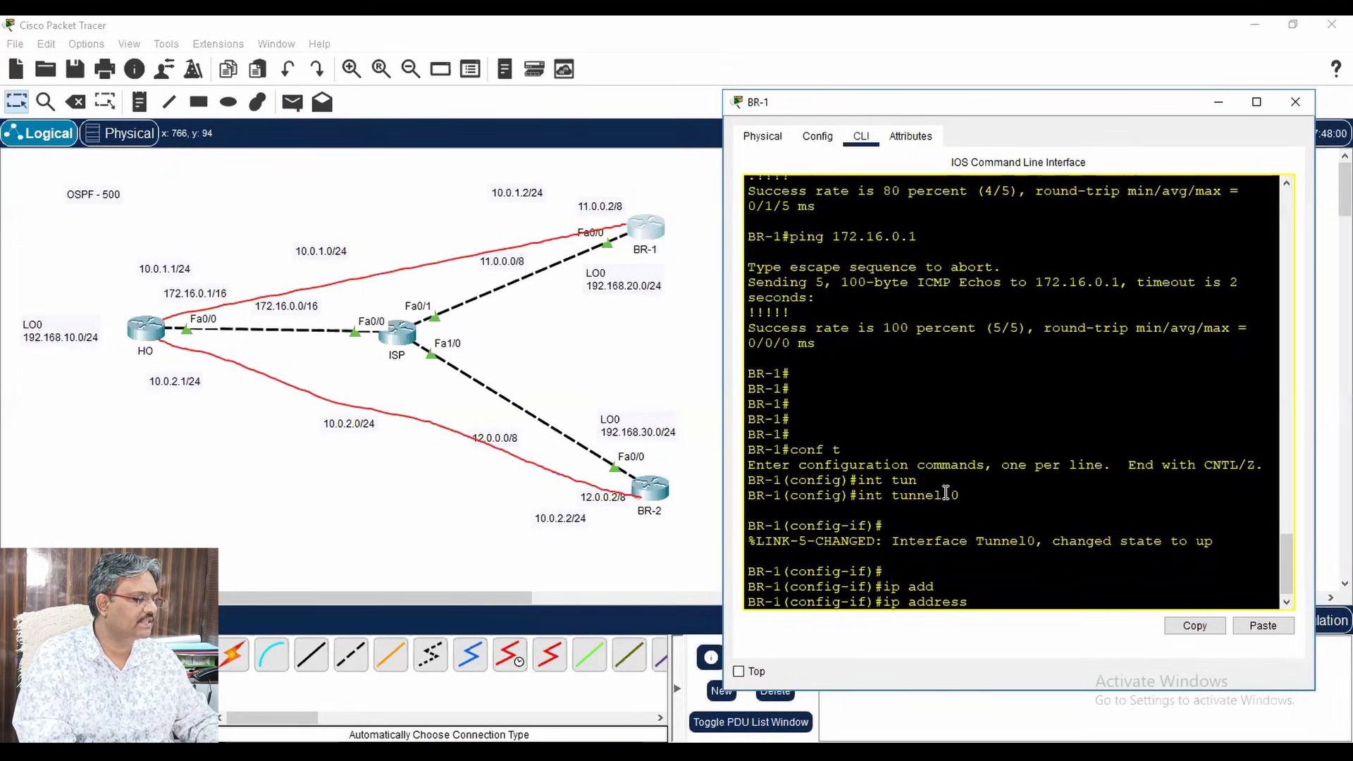
{"action": "type", "text": "10.0.2.2"}
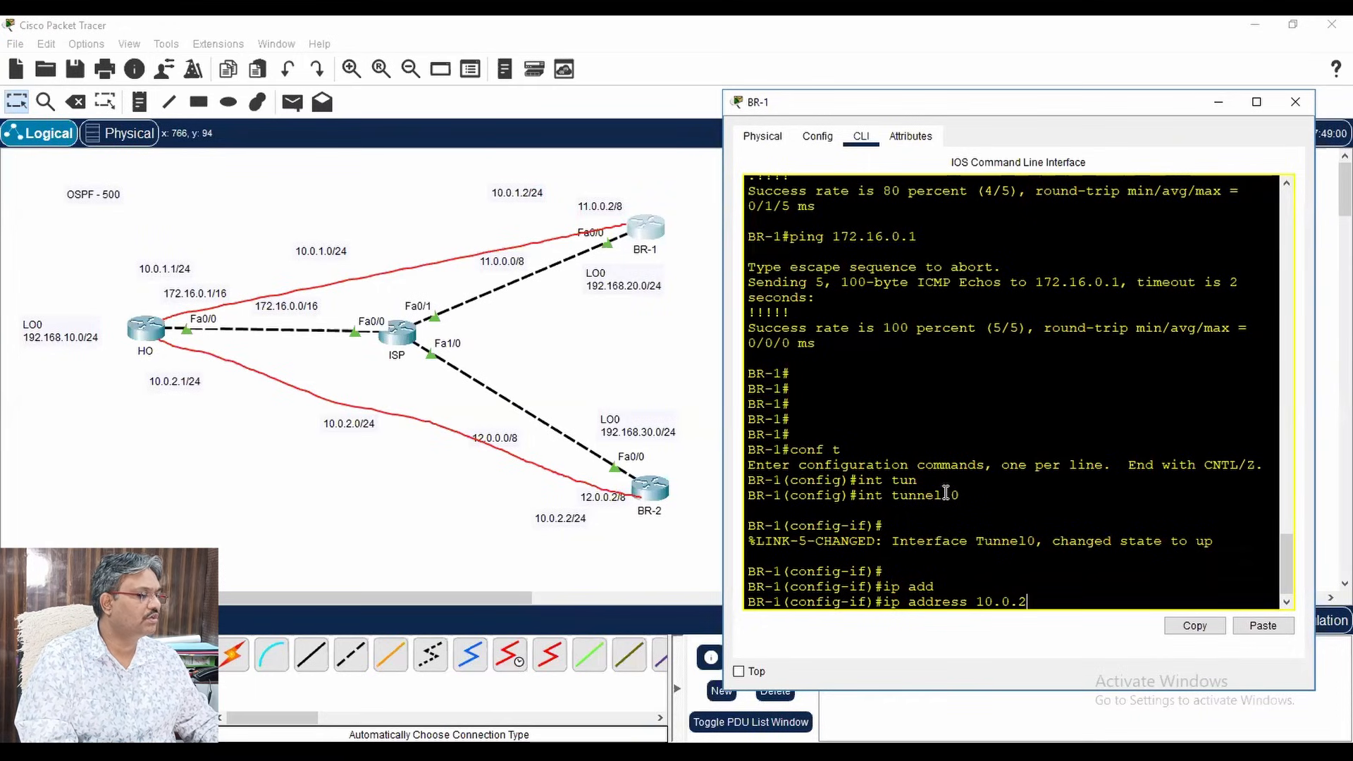
{"action": "key", "text": "BackSpace"}
{"action": "key", "text": "BackSpace"}
{"action": "key", "text": "BackSpace"}
{"action": "key", "text": "BackSpace"}
{"action": "type", "text": "1.2 255."}
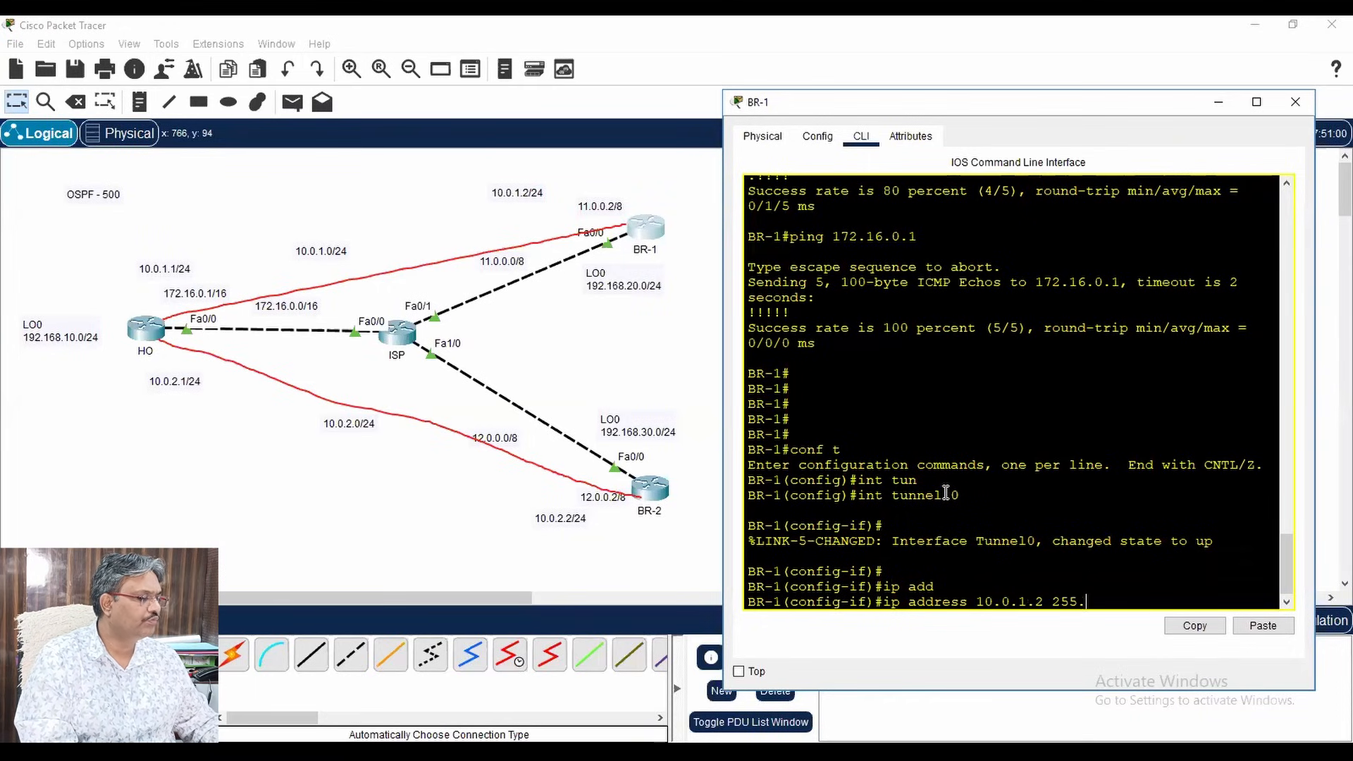
{"action": "type", "text": "255.255.0"}
{"action": "key", "text": "Return"}
- Enable BR-1's tunnel 0 interface with no shutdown
{"action": "type", "text": "no sh"}
{"action": "key", "text": "Tab"}
{"action": "key", "text": "Return"}
{"action": "key", "text": "Return"}
{"action": "key", "text": "Return"}
{"action": "key", "text": "Return"}
{"action": "key", "text": "Return"}
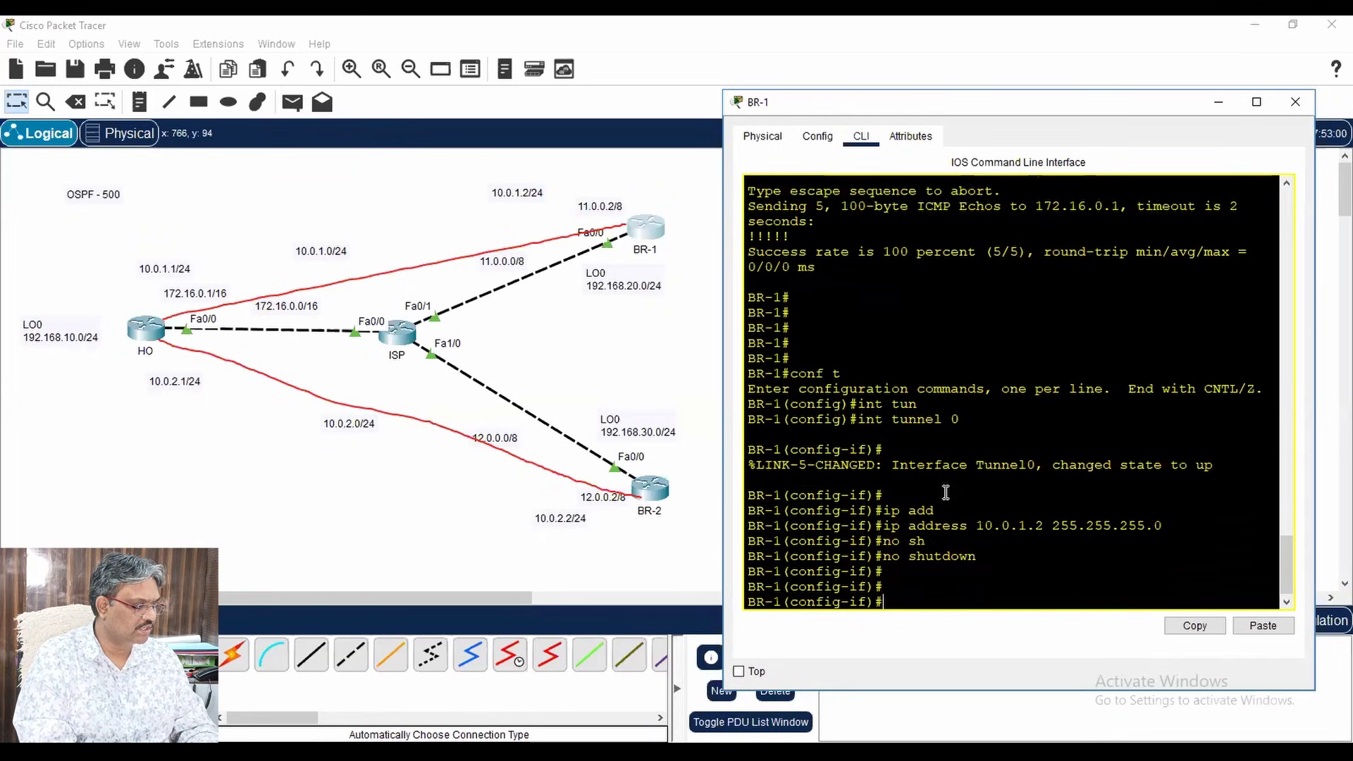
- Set the tunnel source of BR-1's tunnel 0 to f0/0
{"action": "type", "text": "tun"}
{"action": "key", "text": "Tab"}
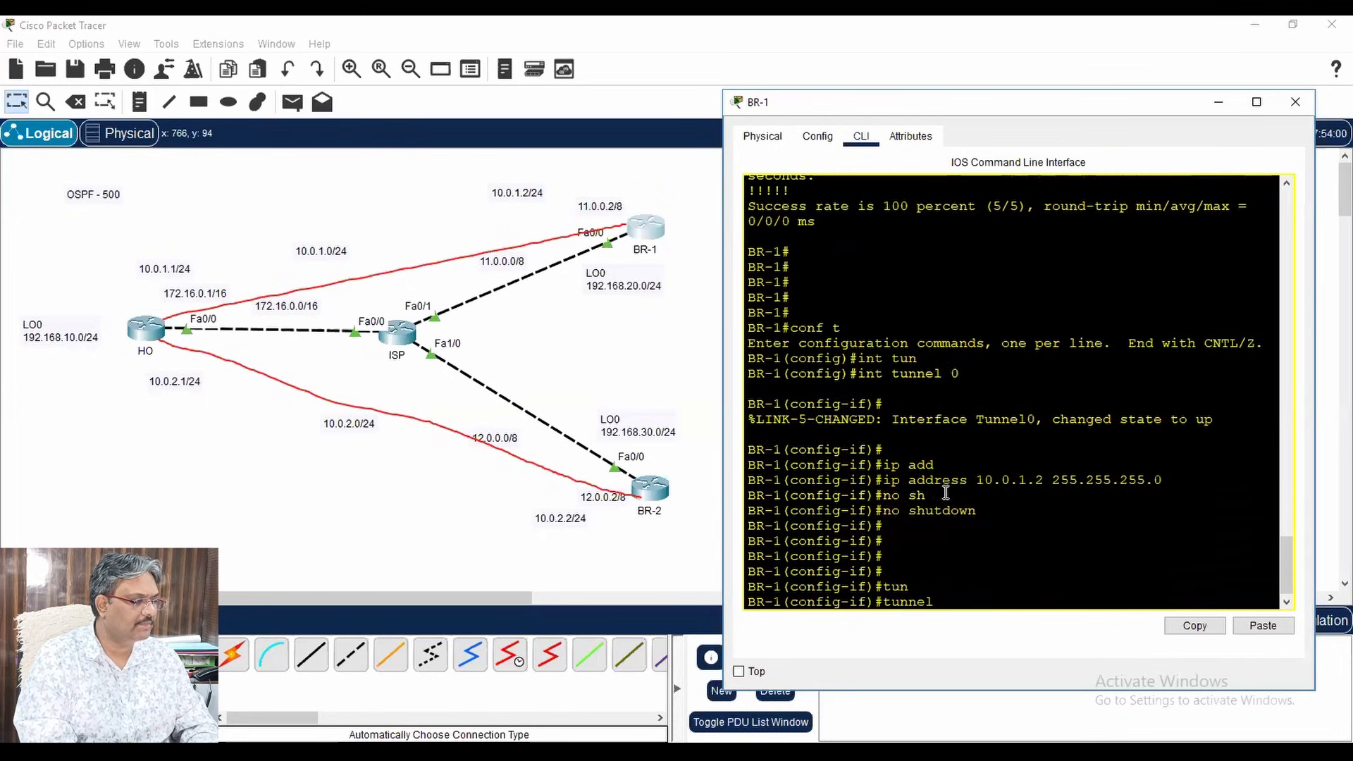
{"action": "type", "text": "sou"}
{"action": "key", "text": "Tab"}
{"action": "type", "text": "f0/0"}
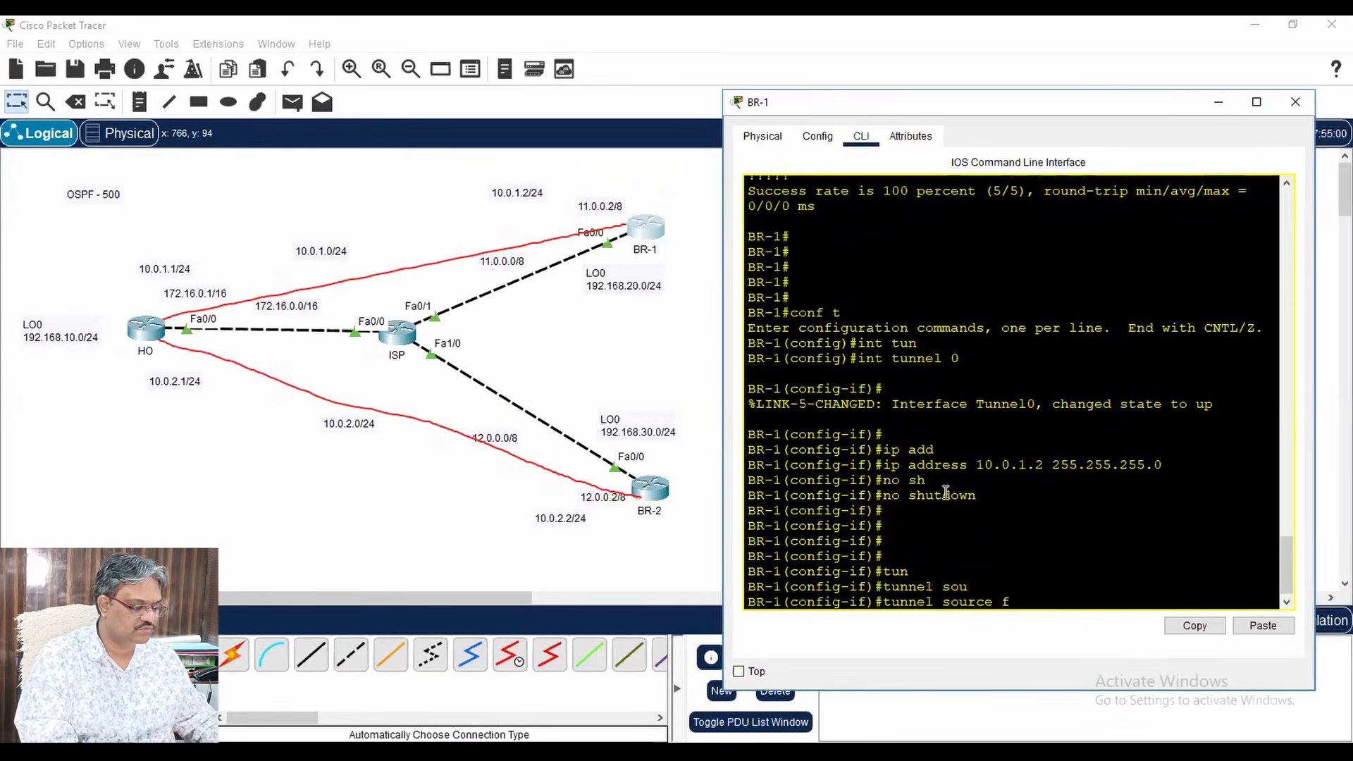
{"action": "key", "text": "Return"}
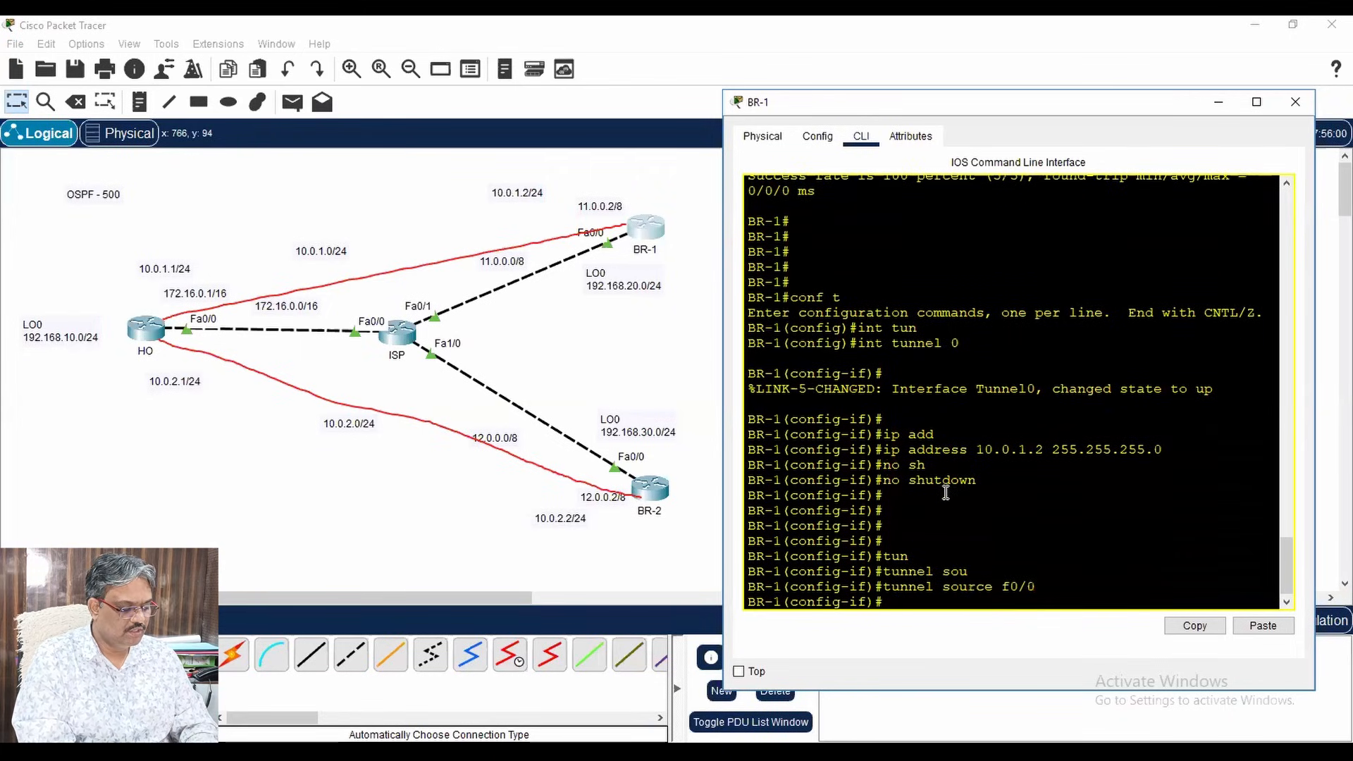
- Set the tunnel destination of BR-1's tunnel 0 to HO's public address 172.16.0.1
{"action": "type", "text": "ip"}
{"action": "key", "text": "BackSpace"}
{"action": "key", "text": "BackSpace"}
{"action": "key", "text": "BackSpace"}
{"action": "type", "text": "t"}
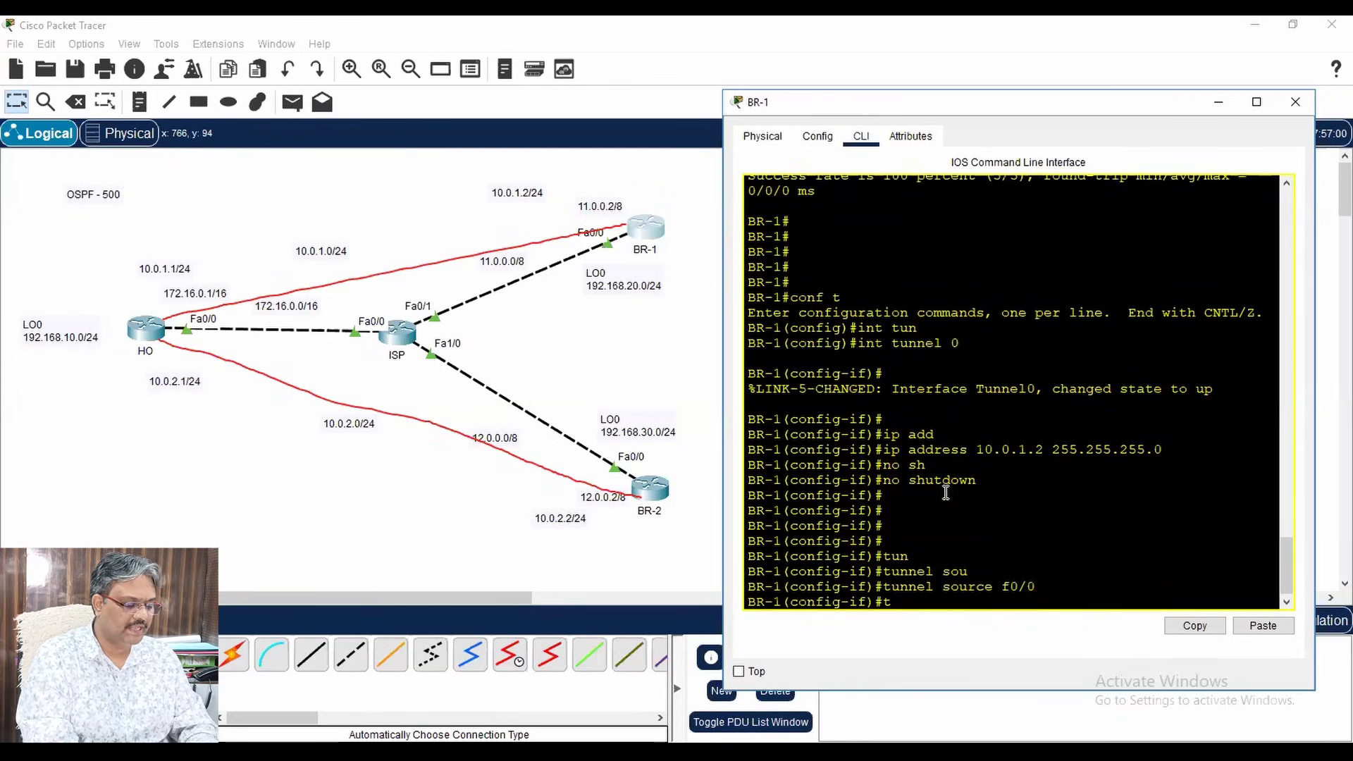
{"action": "type", "text": "un"}
{"action": "key", "text": "Tab"}
{"action": "type", "text": "des"}
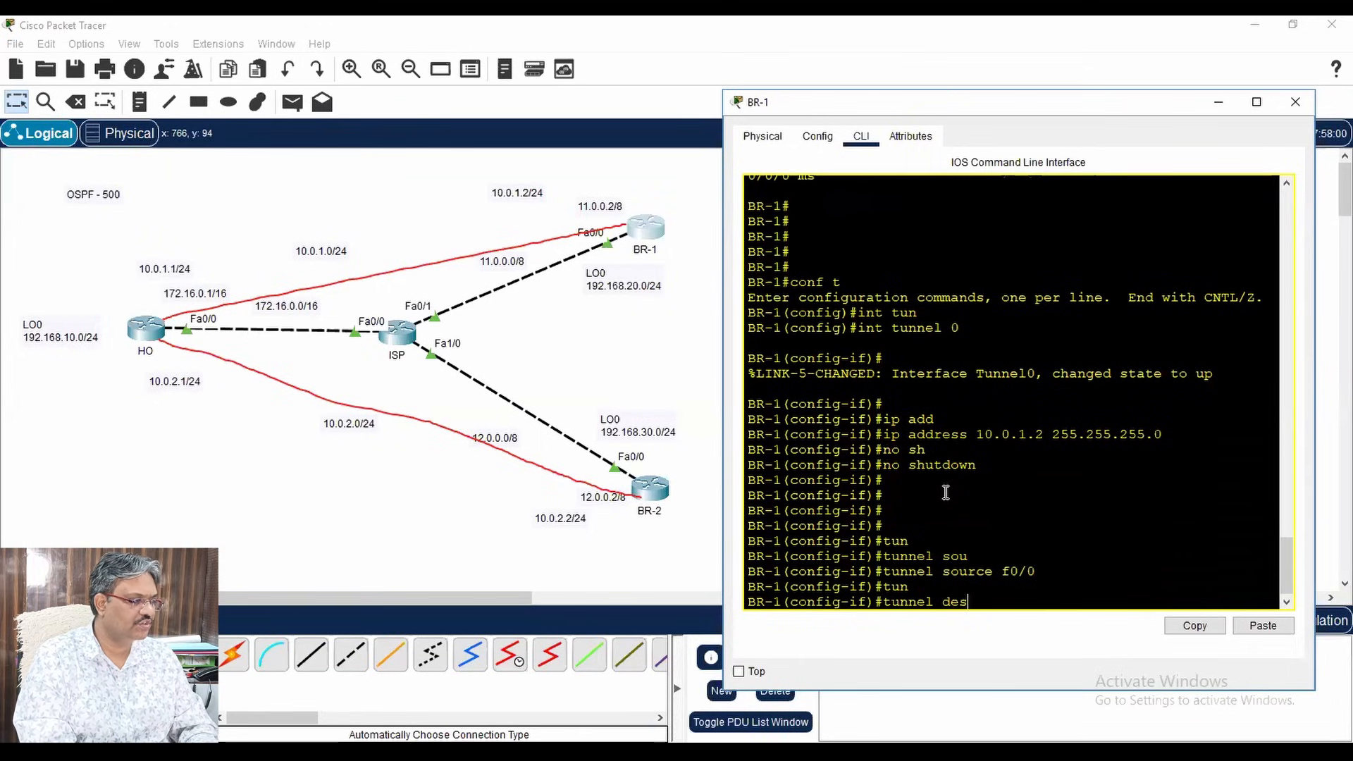
{"action": "key", "text": "Tab"}
{"action": "type", "text": "172"}
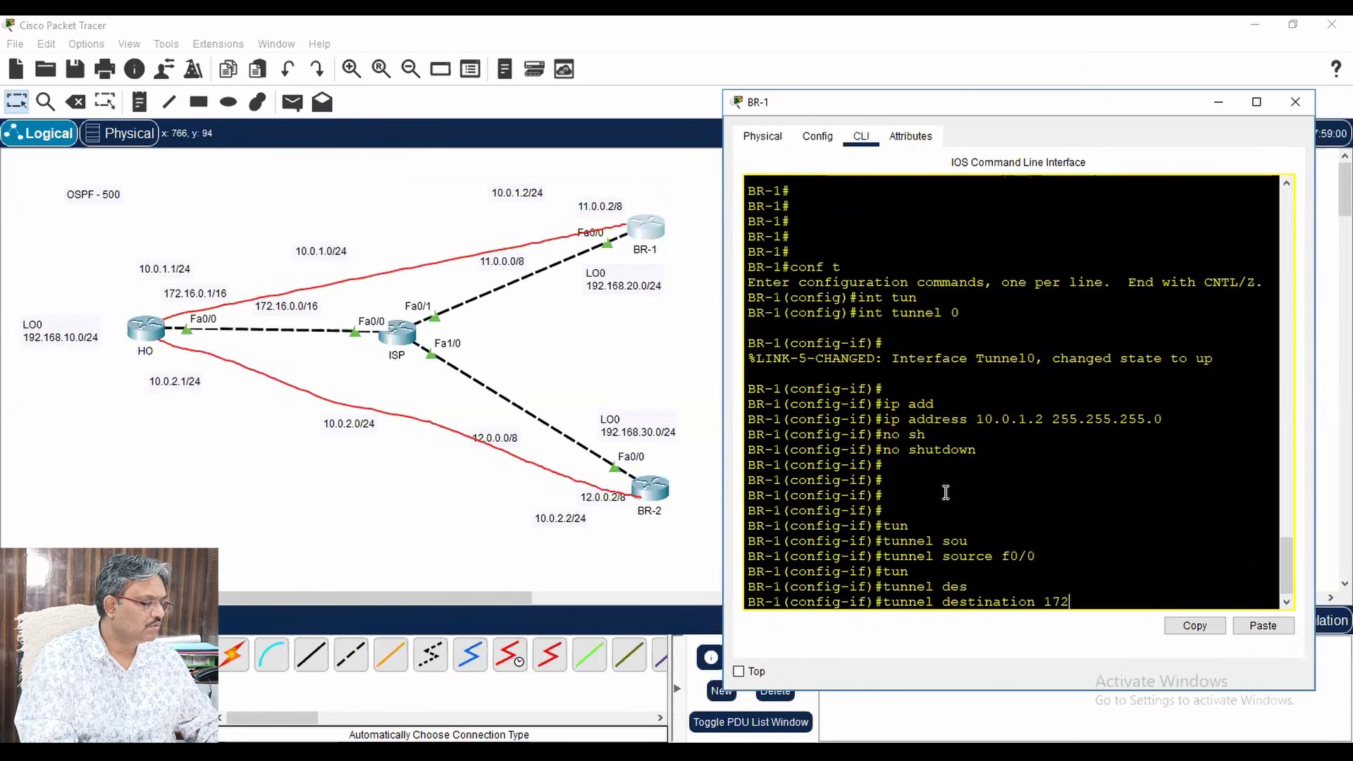
{"action": "type", "text": ".16.0.1"}
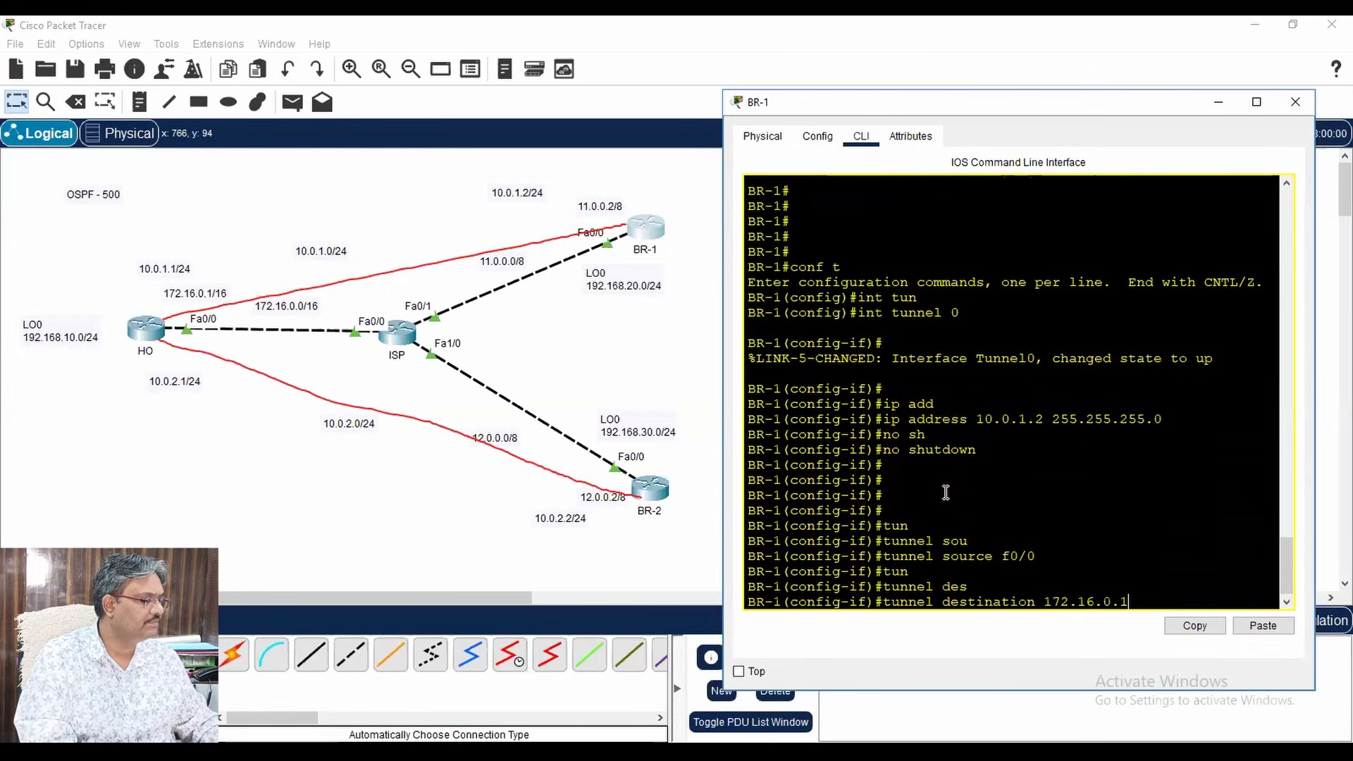
{"action": "key", "text": "Return"}
{"action": "key", "text": "Return"}
{"action": "key", "text": "Return"}
{"action": "key", "text": "Return"}
- Set BR-1's tunnel 0 to tunnel mode gre ip and end the configuration session
{"action": "type", "text": "ip"}
{"action": "key", "text": "BackSpace"}
{"action": "key", "text": "BackSpace"}
{"action": "type", "text": "tunb"}
{"action": "key", "text": "Tab"}
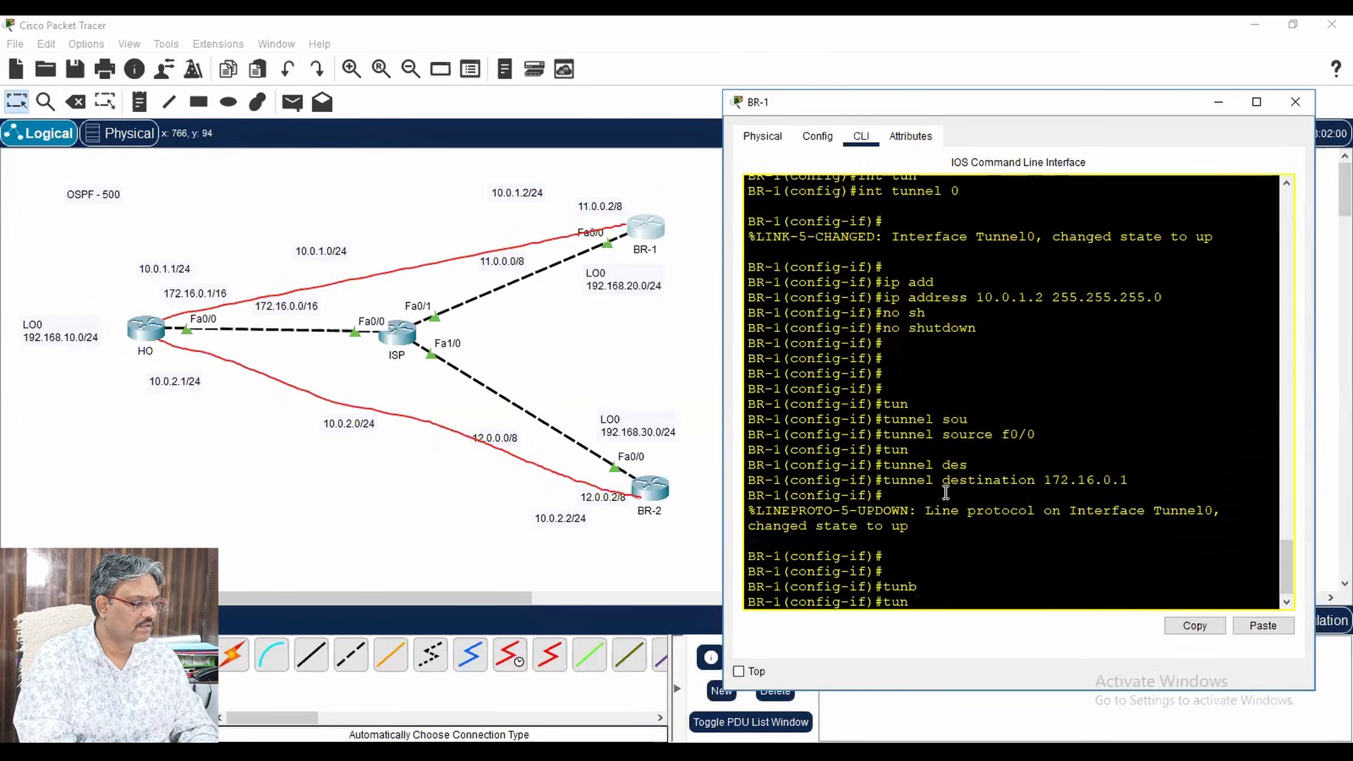
{"action": "key", "text": "Tab"}
{"action": "type", "text": "mo"}
{"action": "key", "text": "Tab"}
{"action": "type", "text": "g"}
{"action": "key", "text": "Tab"}
{"action": "type", "text": "ip"}
{"action": "key", "text": "Return"}
{"action": "type", "text": "end"}
{"action": "key", "text": "Return"}
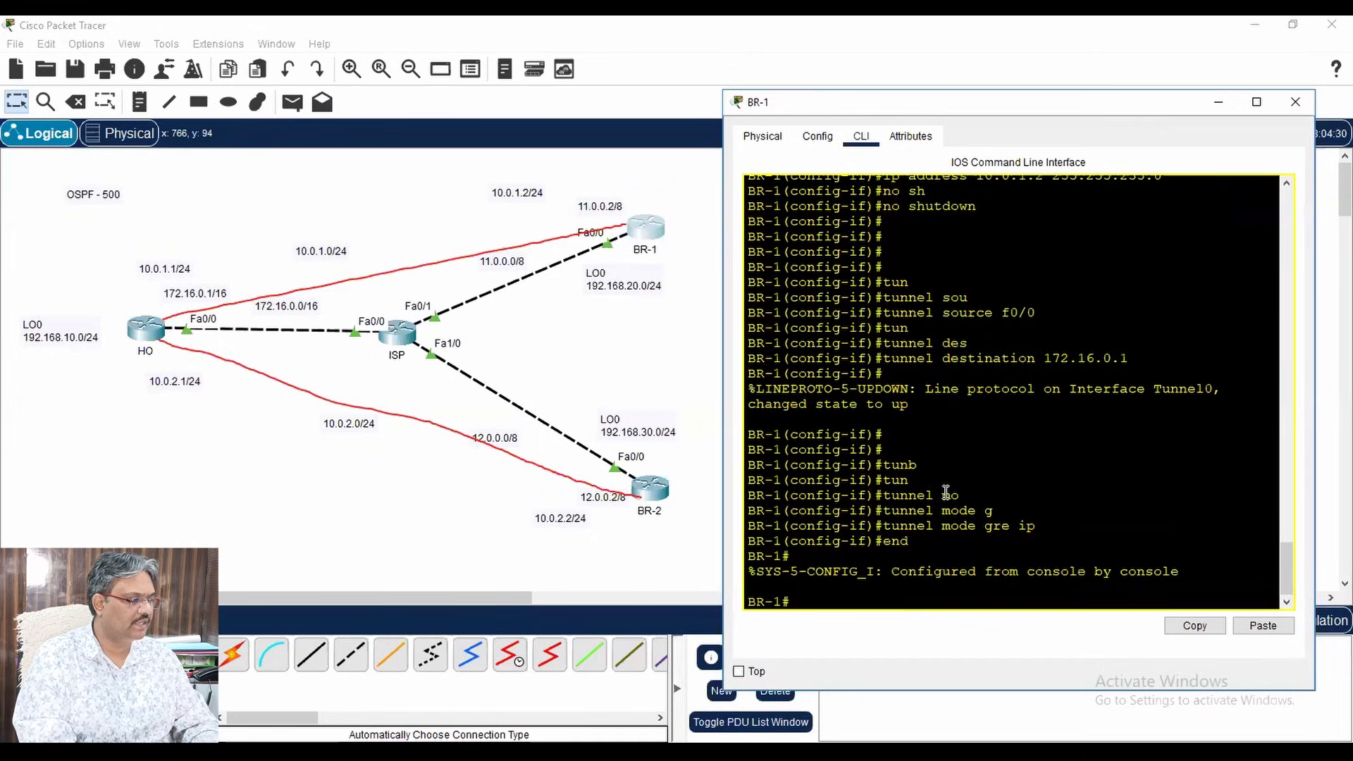
- Switch from BR-1 to the BR-2 router's command line and enter global configuration mode with conf t
{"action": "left_click", "coordinate": [1295, 102]}
{"action": "left_click", "coordinate": [649, 490]}
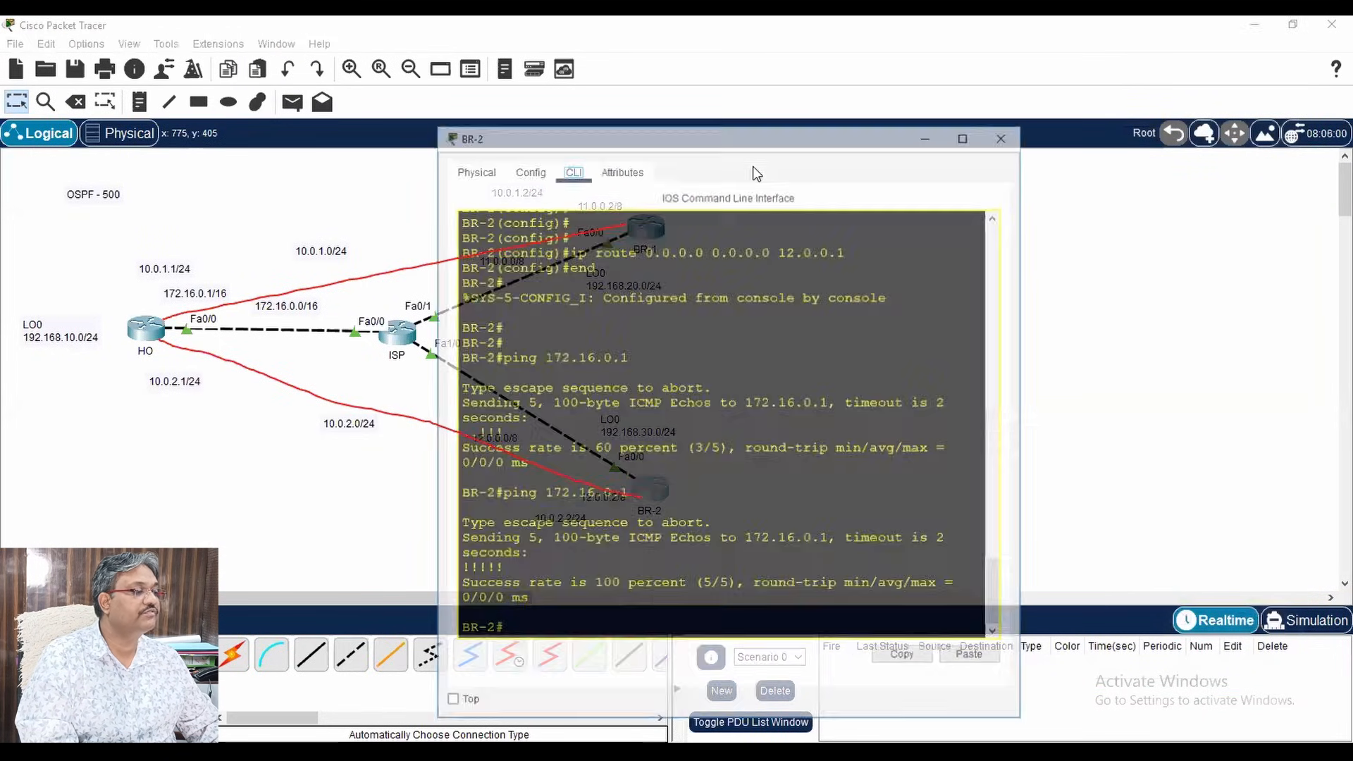
{"action": "left_click_drag", "start_coordinate": [748, 139], "coordinate": [1040, 107]}
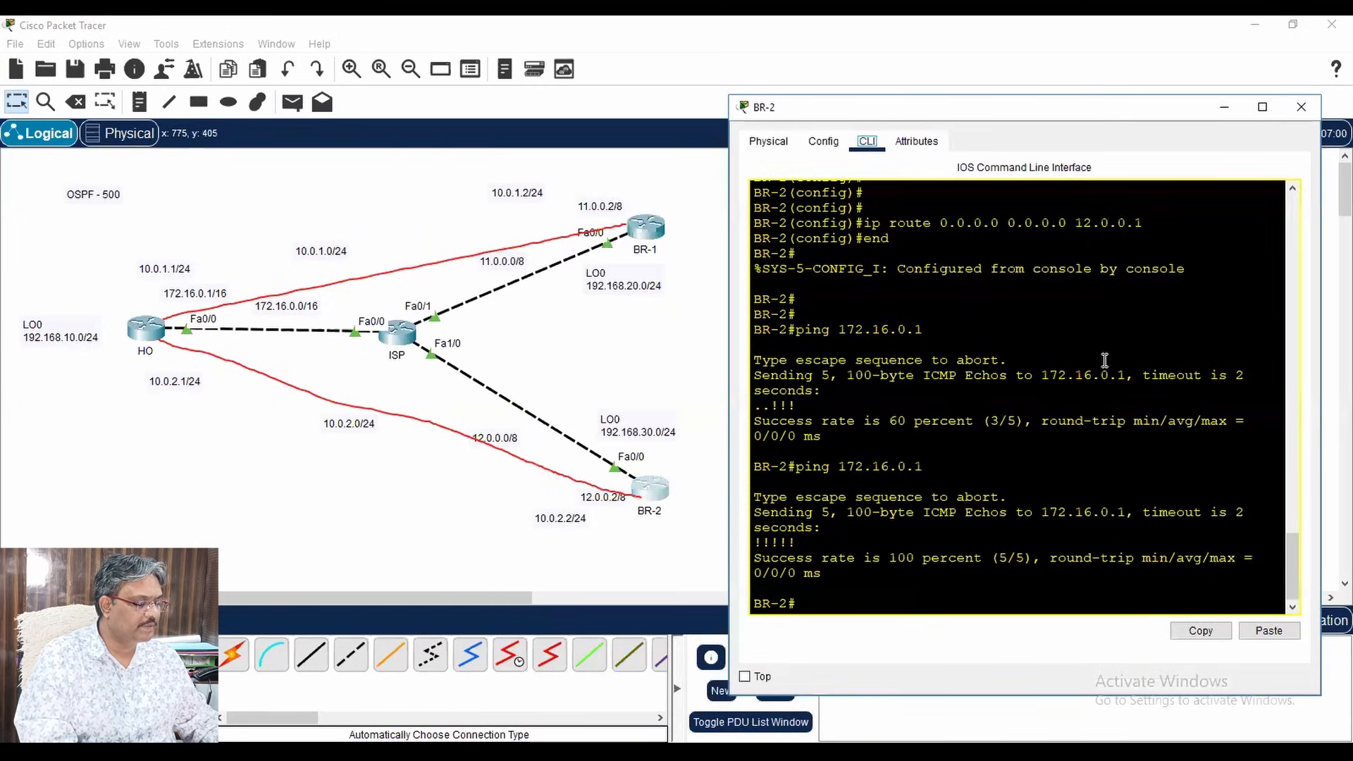
{"action": "left_click", "coordinate": [1022, 519]}
{"action": "key", "text": "Return"}
{"action": "key", "text": "Return"}
{"action": "key", "text": "Return"}
{"action": "key", "text": "Return"}
{"action": "key", "text": "Return"}
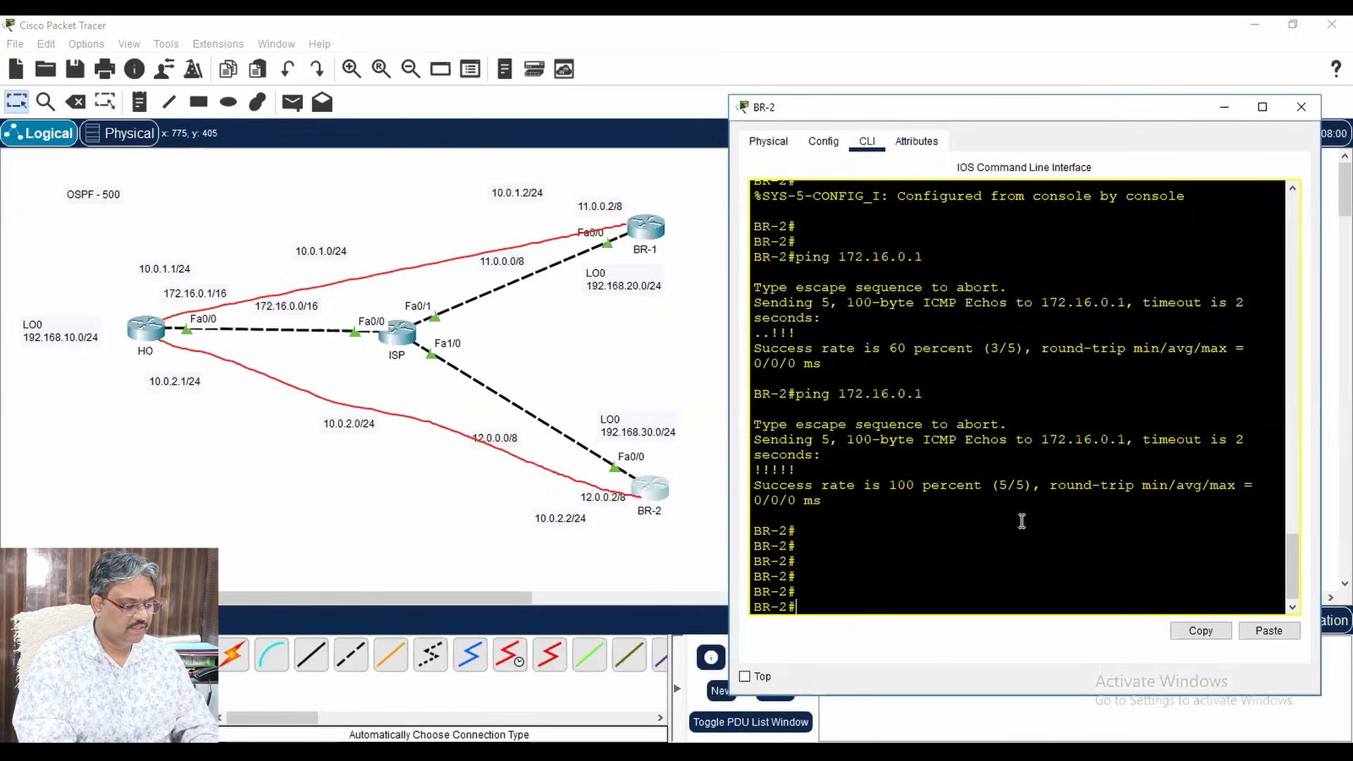
{"action": "type", "text": "conf t"}
{"action": "key", "text": "Return"}
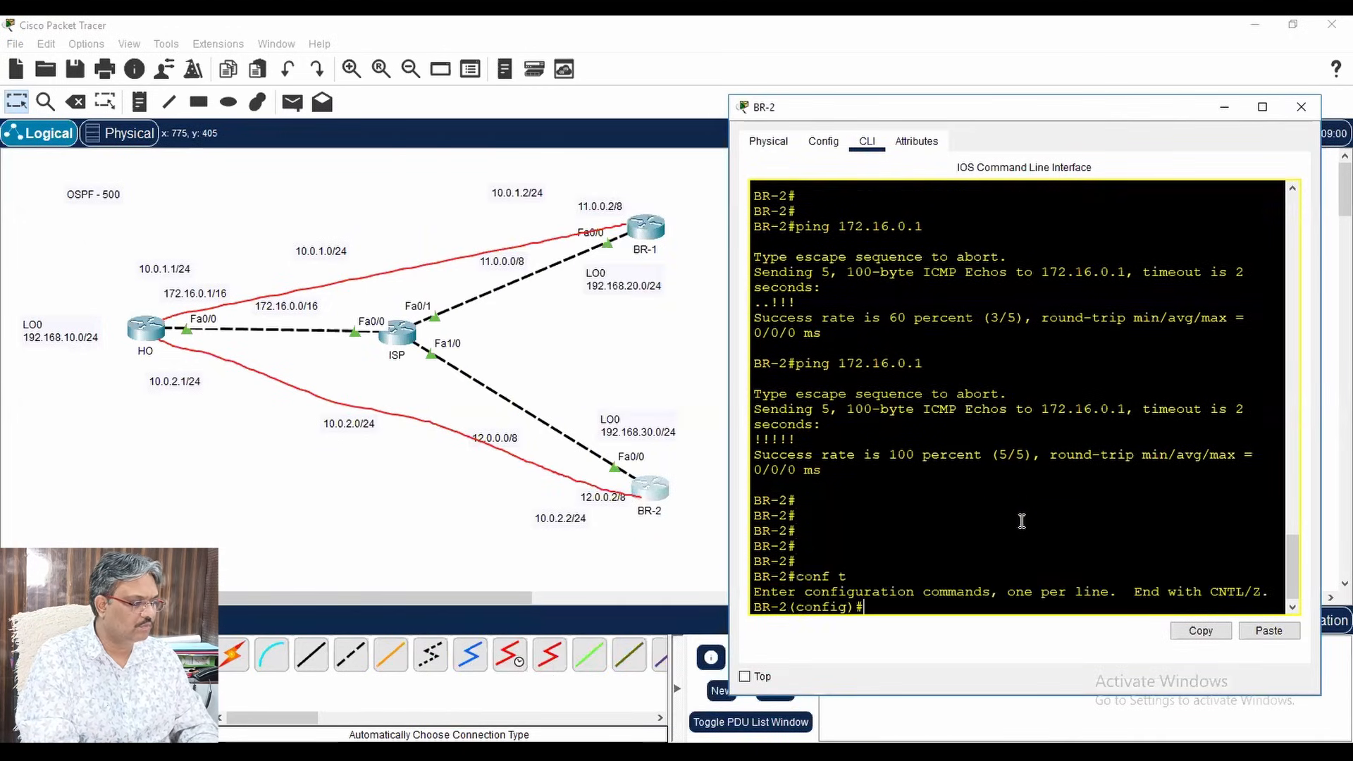
- Create tunnel interface 0 on BR-2
{"action": "type", "text": "tun"}
{"action": "key", "text": "Tab"}
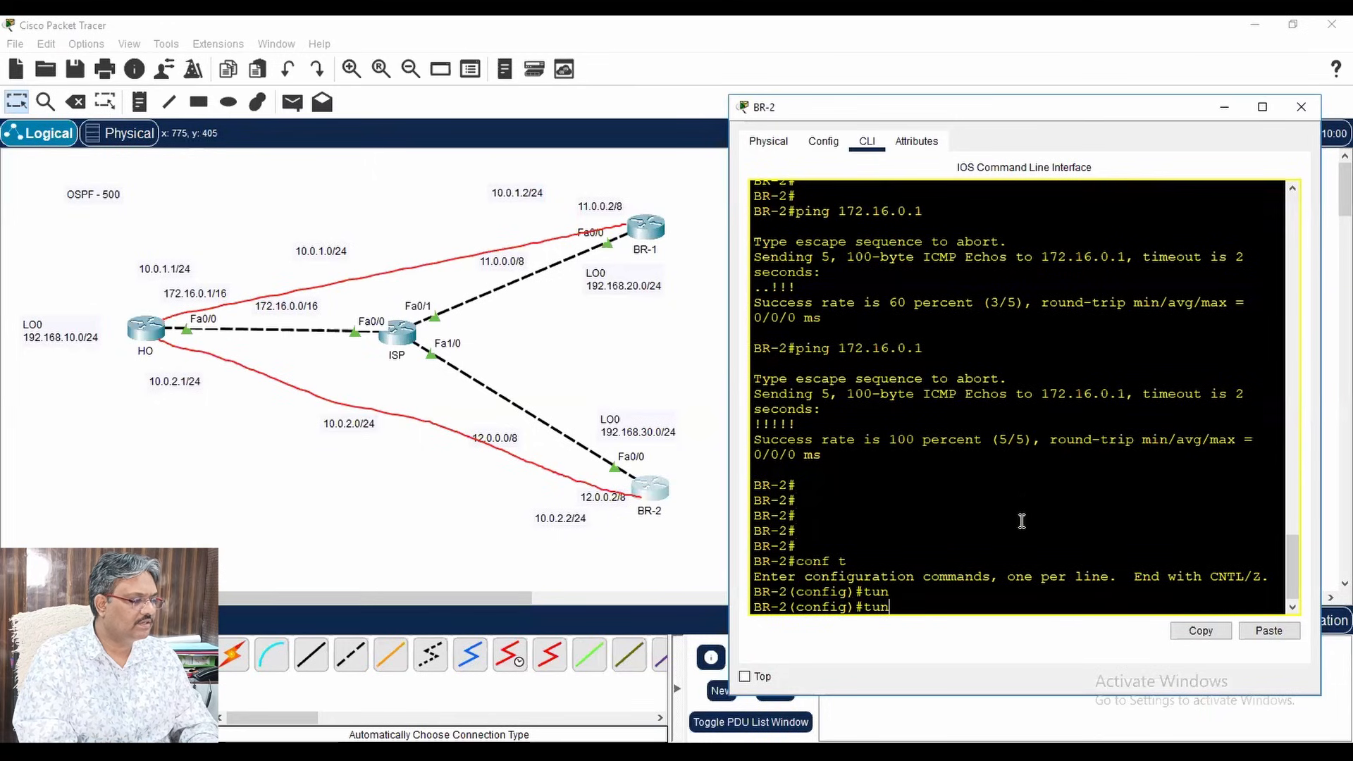
{"action": "type", "text": "int tun"}
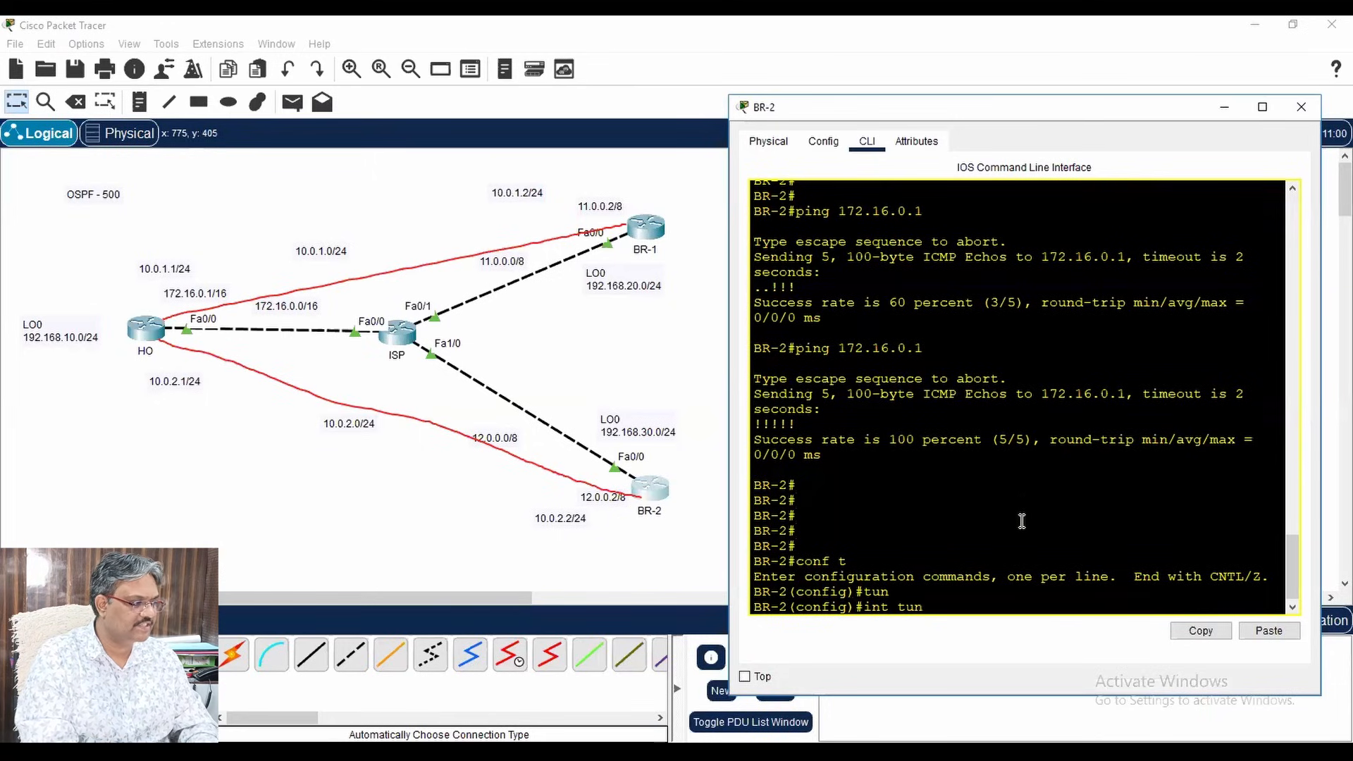
{"action": "type", "text": "nel 0"}
{"action": "key", "text": "Return"}
{"action": "key", "text": "Up"}
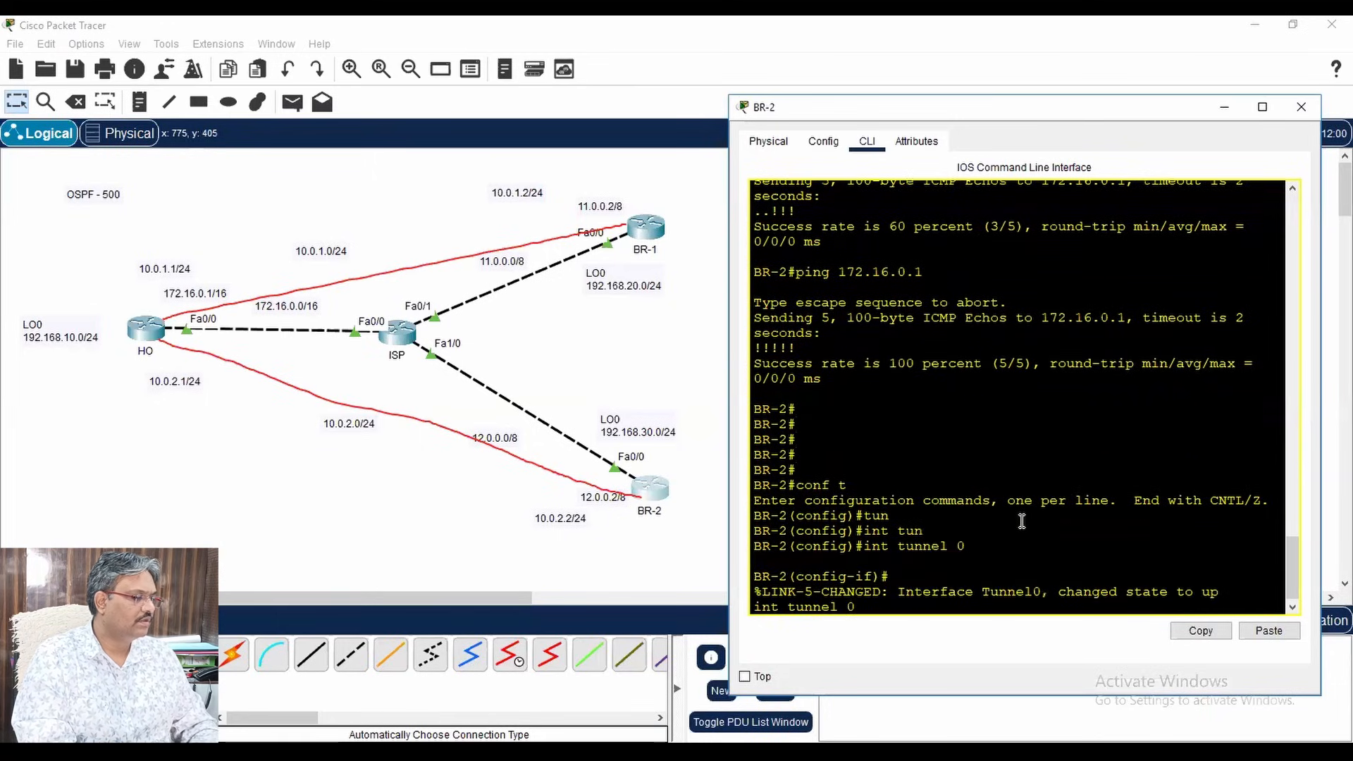
{"action": "key", "text": "Return"}
{"action": "key", "text": "Return"}
{"action": "key", "text": "Return"}
{"action": "key", "text": "Return"}
{"action": "key", "text": "Return"}
{"action": "key", "text": "Return"}
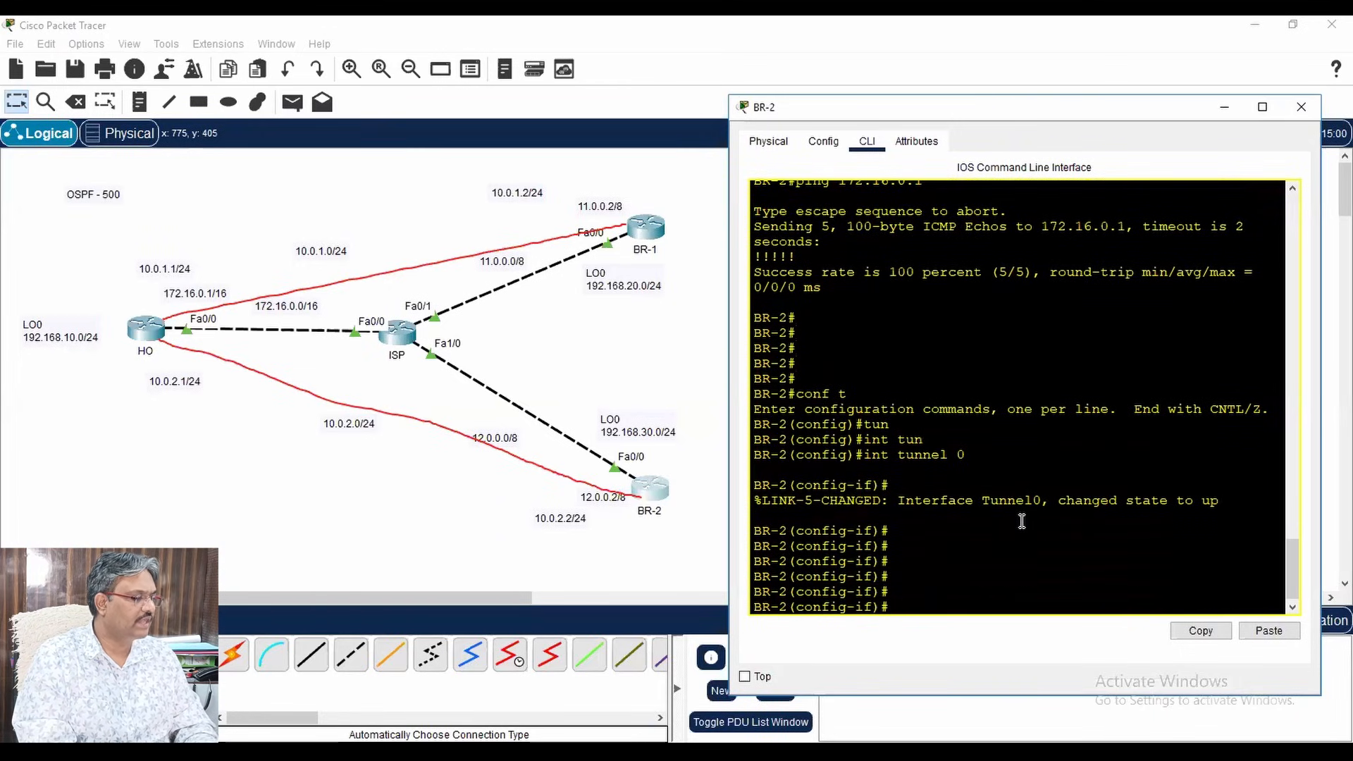
- Exit interface configuration on BR-2 and remove its tunnel 0 with no int tunnel 0
{"action": "type", "text": "exit"}
{"action": "key", "text": "Return"}
{"action": "key", "text": "Return"}
{"action": "key", "text": "Return"}
{"action": "key", "text": "Return"}
{"action": "type", "text": "no"}
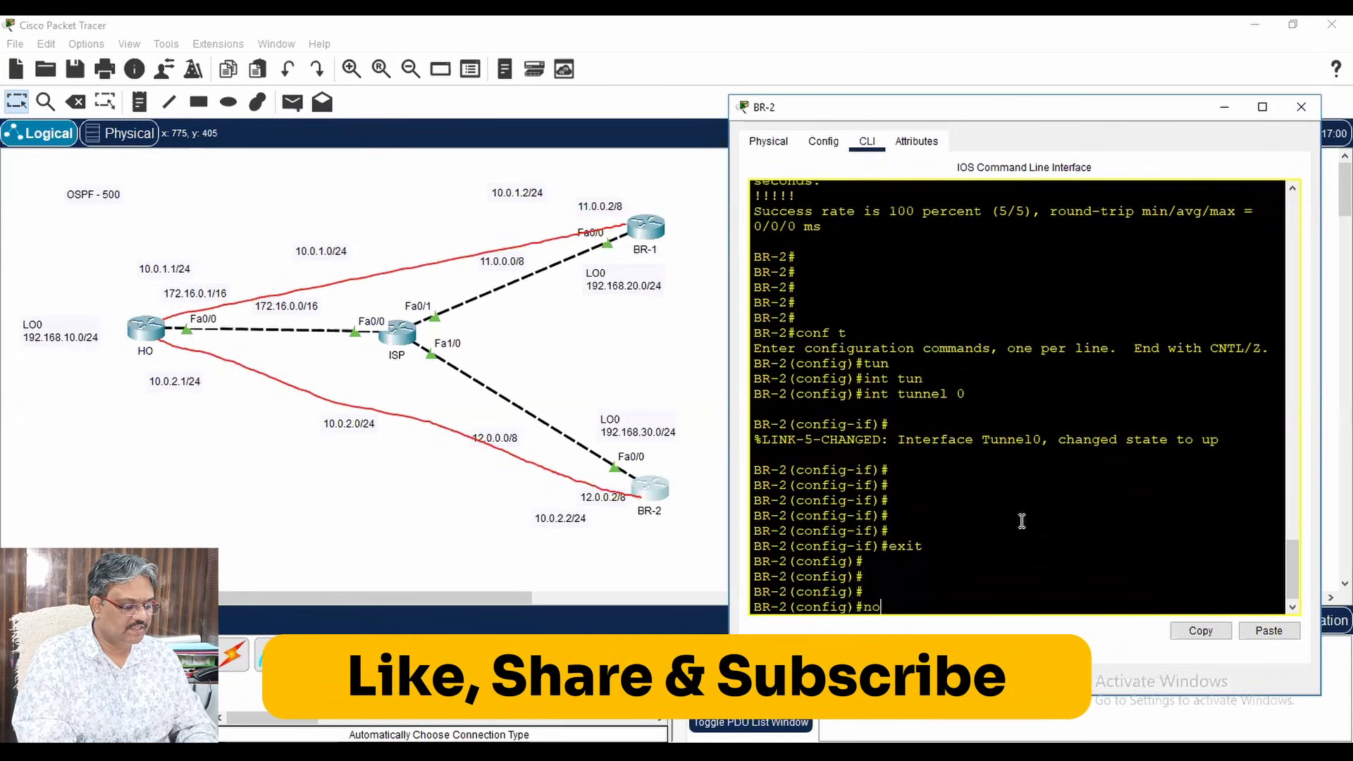
{"action": "type", "text": " ip"}
{"action": "type", "text": "nt"}
{"action": "type", "text": " tunn"}
{"action": "key", "text": "Tab"}
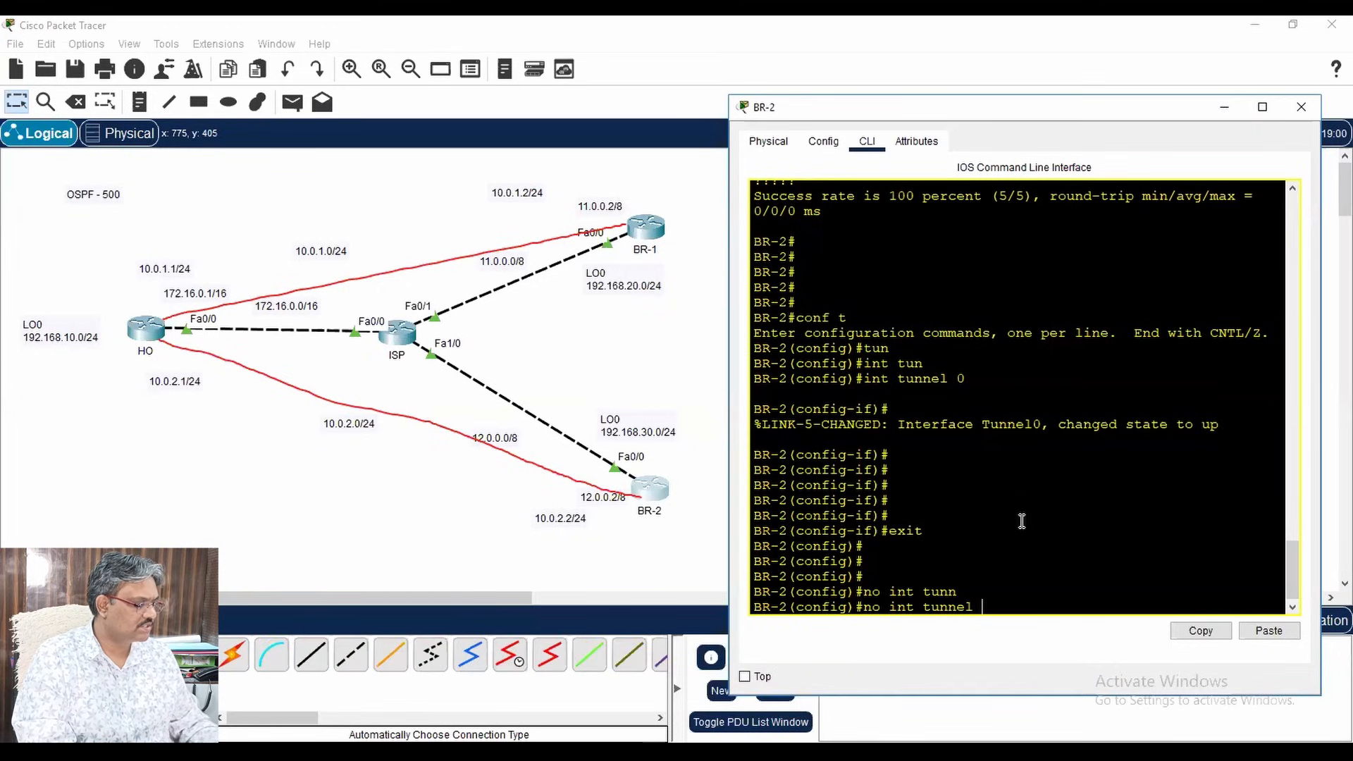
{"action": "type", "text": "0"}
{"action": "key", "text": "Return"}
{"action": "key", "text": "Return"}
{"action": "key", "text": "Return"}
{"action": "key", "text": "Return"}
{"action": "key", "text": "Return"}
{"action": "key", "text": "Return"}
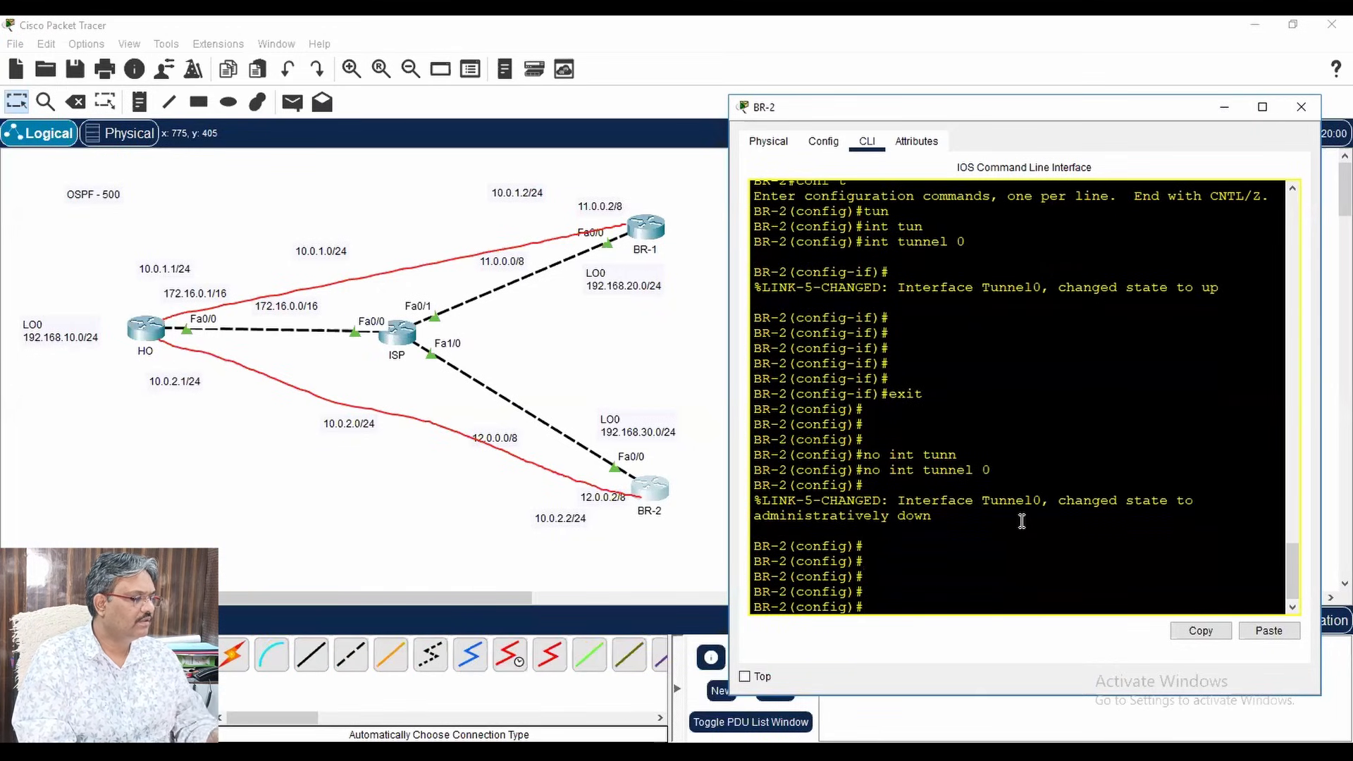
- Create tunnel interface 1 on BR-2 with IP address 10.0.2.2 and mask 255.255.255.0
{"action": "type", "text": "int "}
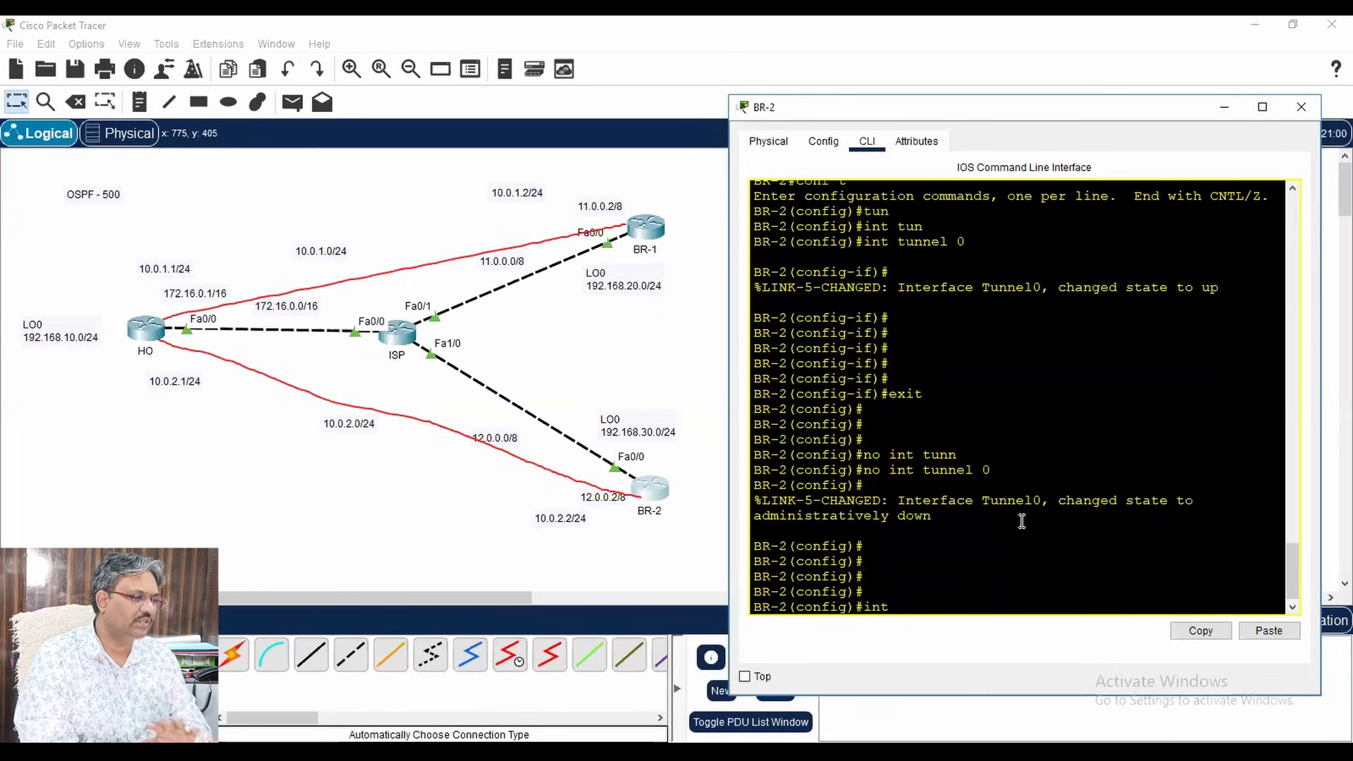
{"action": "type", "text": "tun"}
{"action": "key", "text": "Tab"}
{"action": "type", "text": "1"}
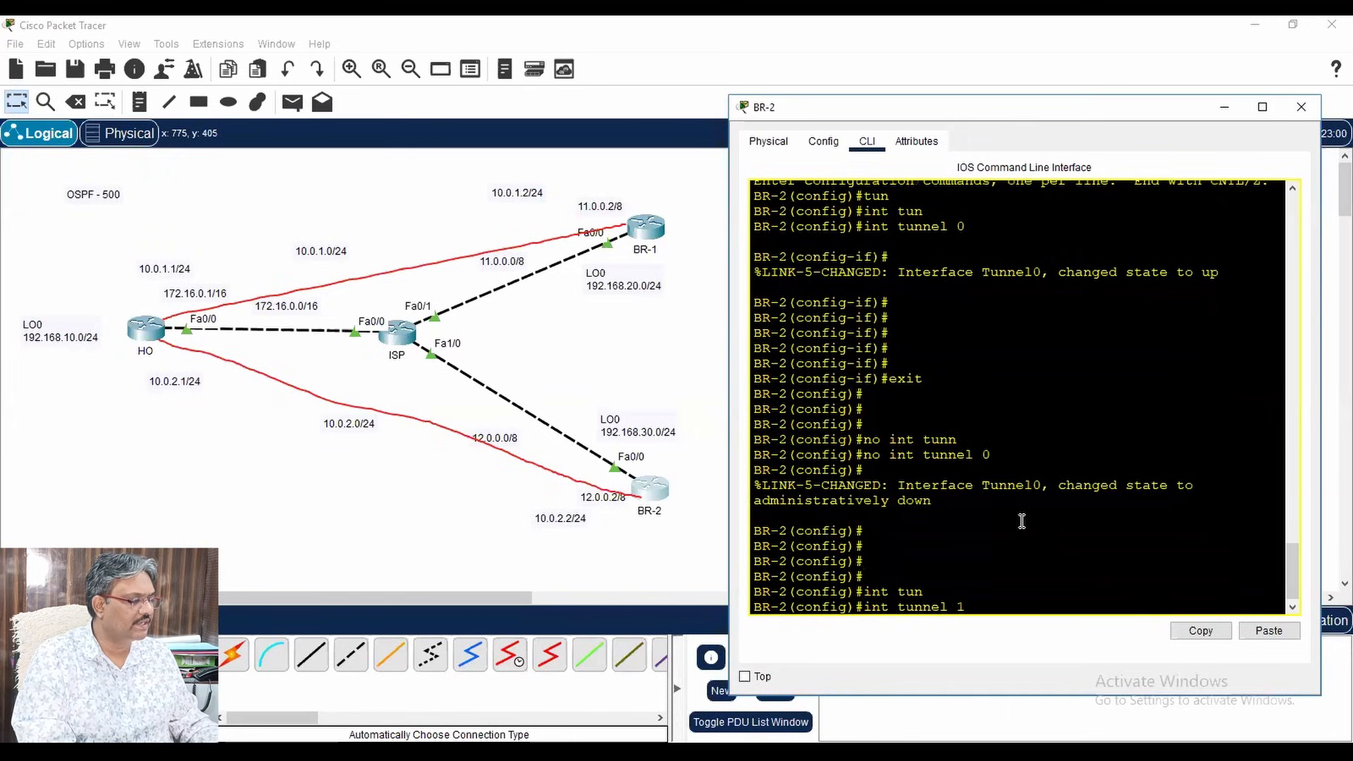
{"action": "key", "text": "Return"}
{"action": "key", "text": "Return"}
{"action": "type", "text": "ip add"}
{"action": "key", "text": "Tab"}
{"action": "type", "text": "10.0.2.2 255.255.255.0"}
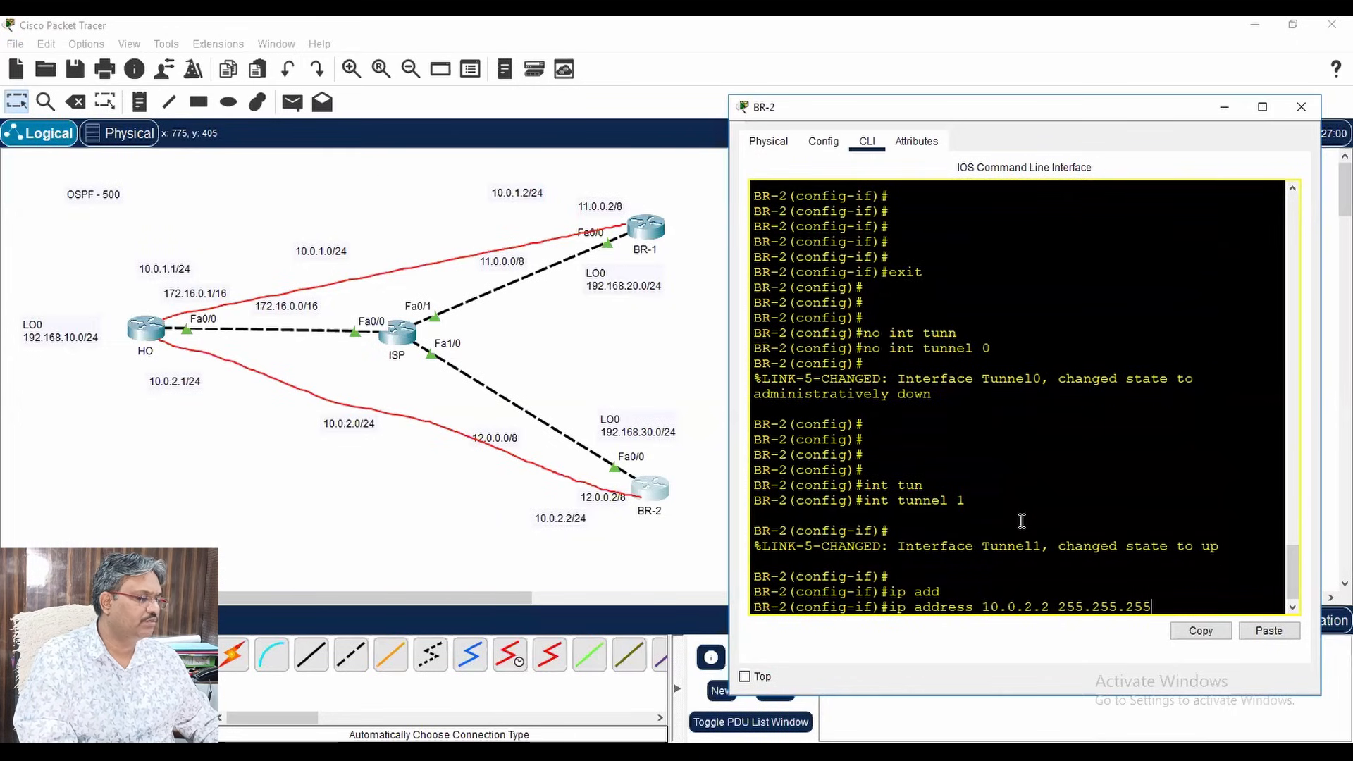
{"action": "key", "text": "Return"}
- Enable BR-2's tunnel 1 interface with no shutdown
{"action": "type", "text": "no sh"}
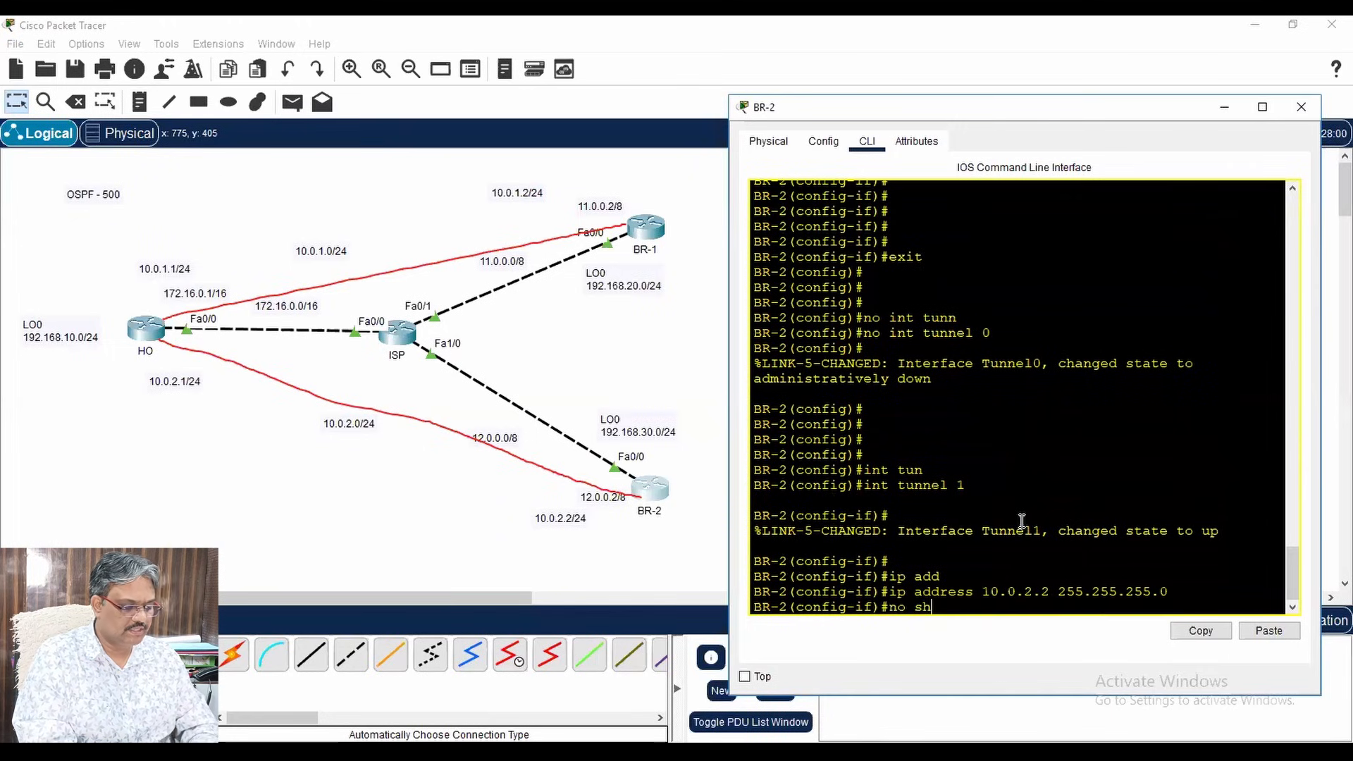
{"action": "key", "text": "Tab"}
{"action": "key", "text": "Return"}
{"action": "key", "text": "Return"}
{"action": "key", "text": "Return"}
{"action": "key", "text": "Return"}
- Set the tunnel source of BR-2's tunnel 1 to f0/0
{"action": "type", "text": "r"}
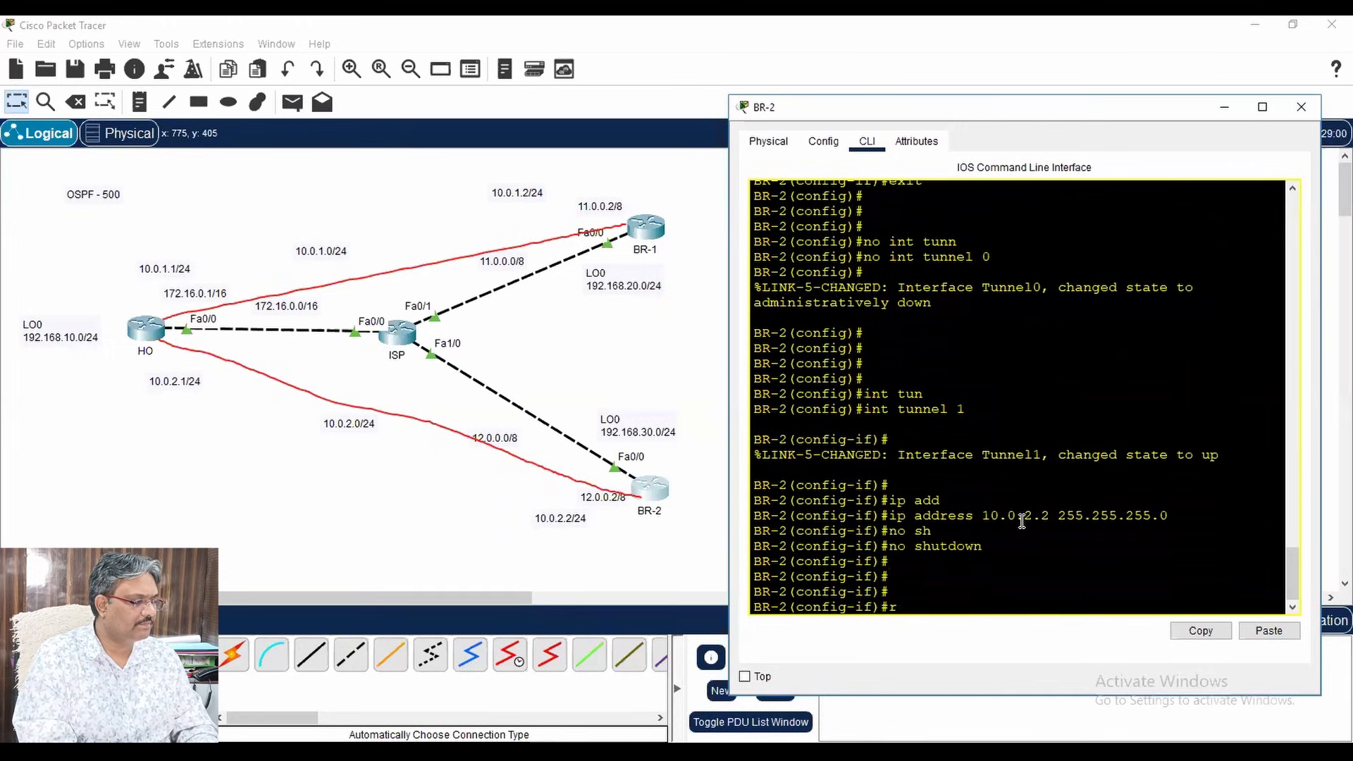
{"action": "type", "text": "unn"}
{"action": "key", "text": "Tab"}
{"action": "key", "text": "Tab"}
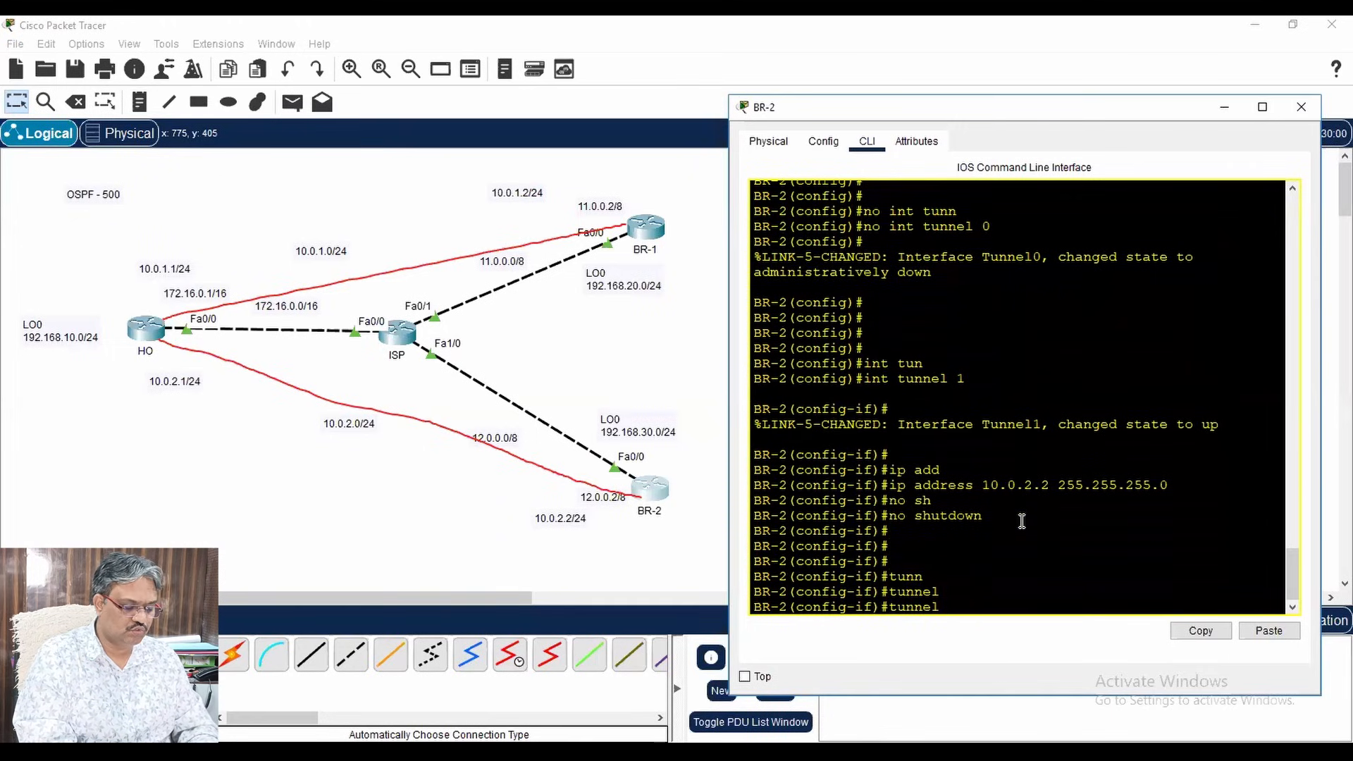
{"action": "type", "text": "sou"}
{"action": "key", "text": "Tab"}
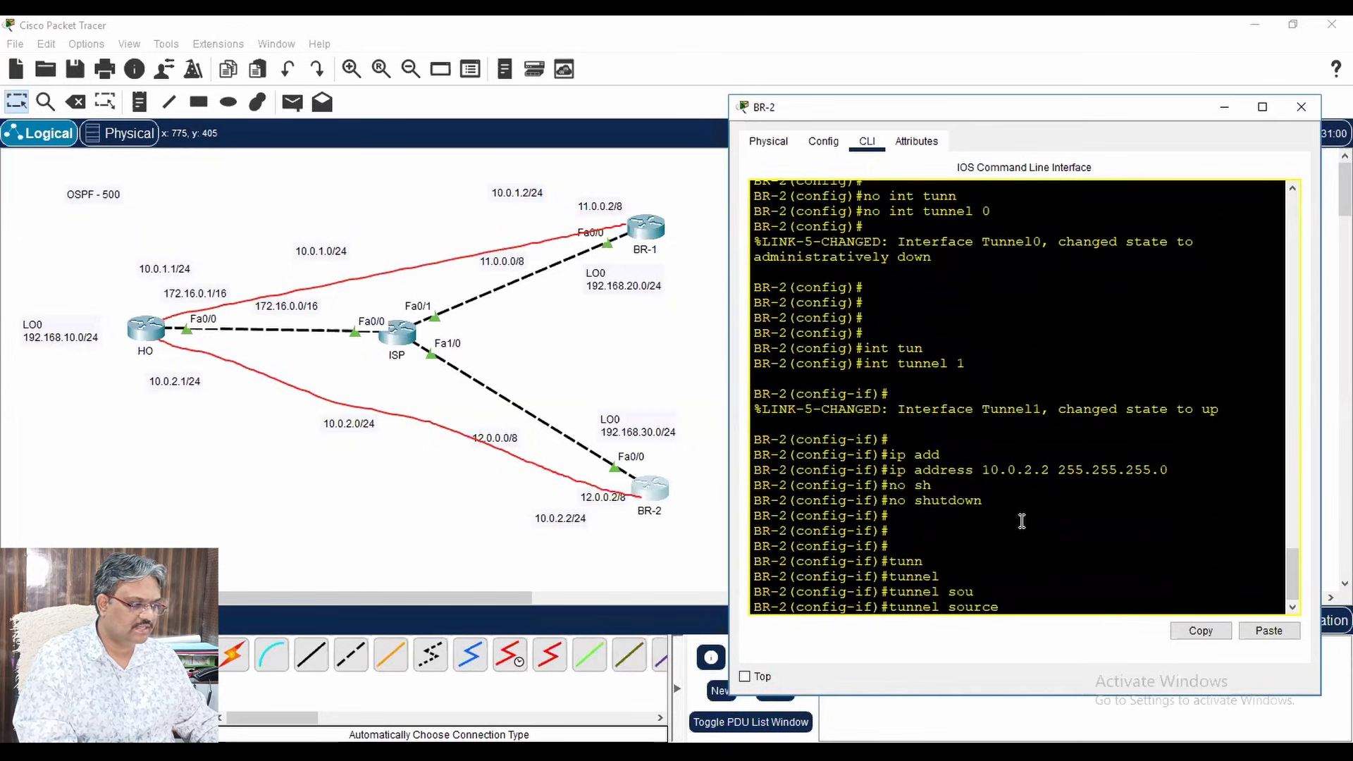
{"action": "type", "text": "f0/0"}
{"action": "key", "text": "Return"}
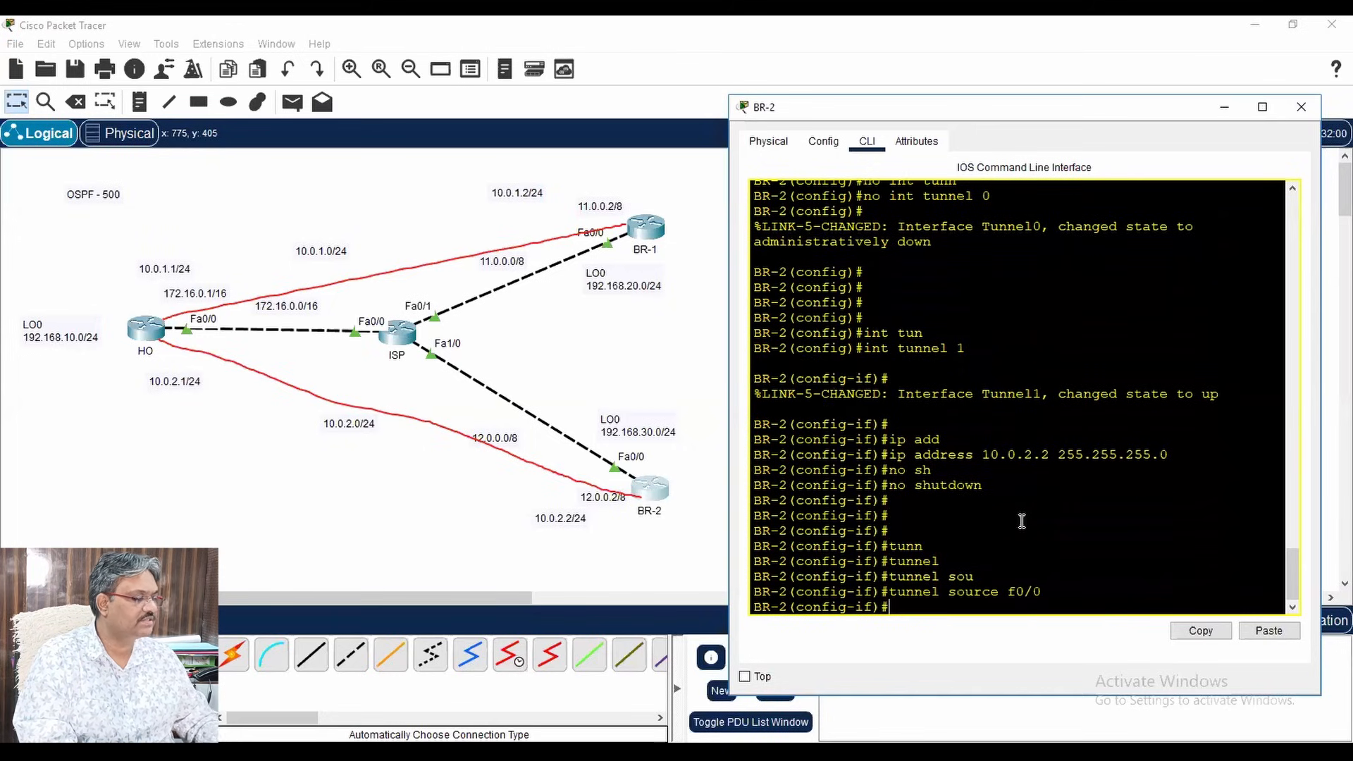
- Set the tunnel destination of BR-2's tunnel 1 to 172.16.0.1
{"action": "type", "text": "tun"}
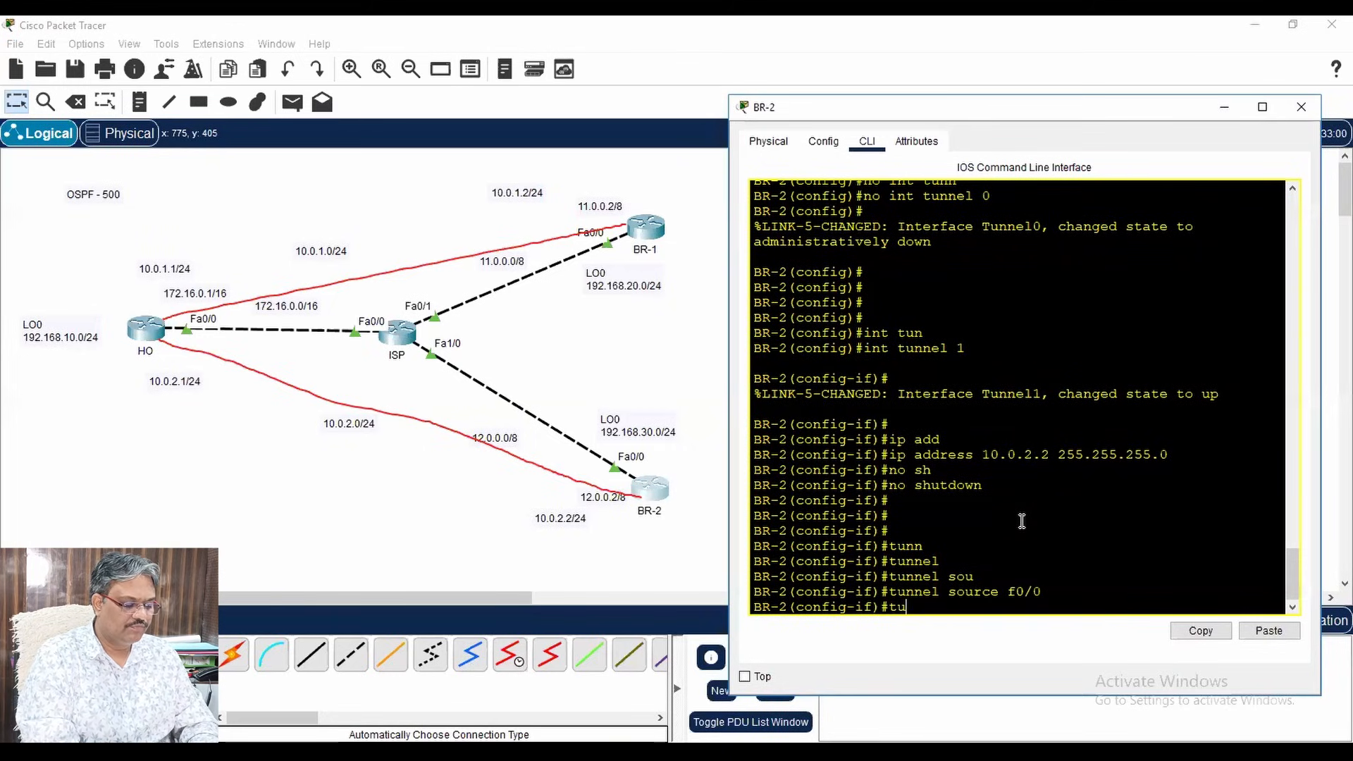
{"action": "key", "text": "Tab"}
{"action": "type", "text": "des"}
{"action": "key", "text": "Tab"}
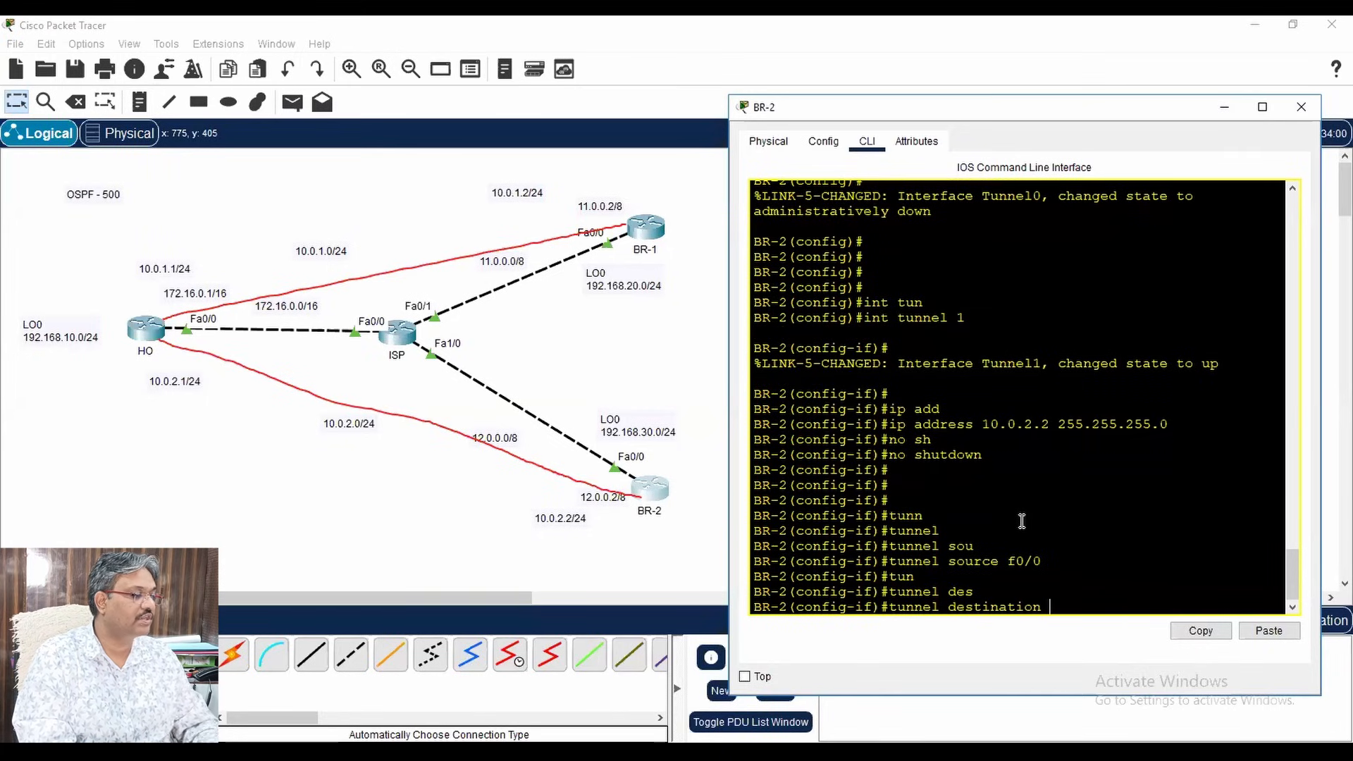
{"action": "type", "text": "172.16.0.1"}
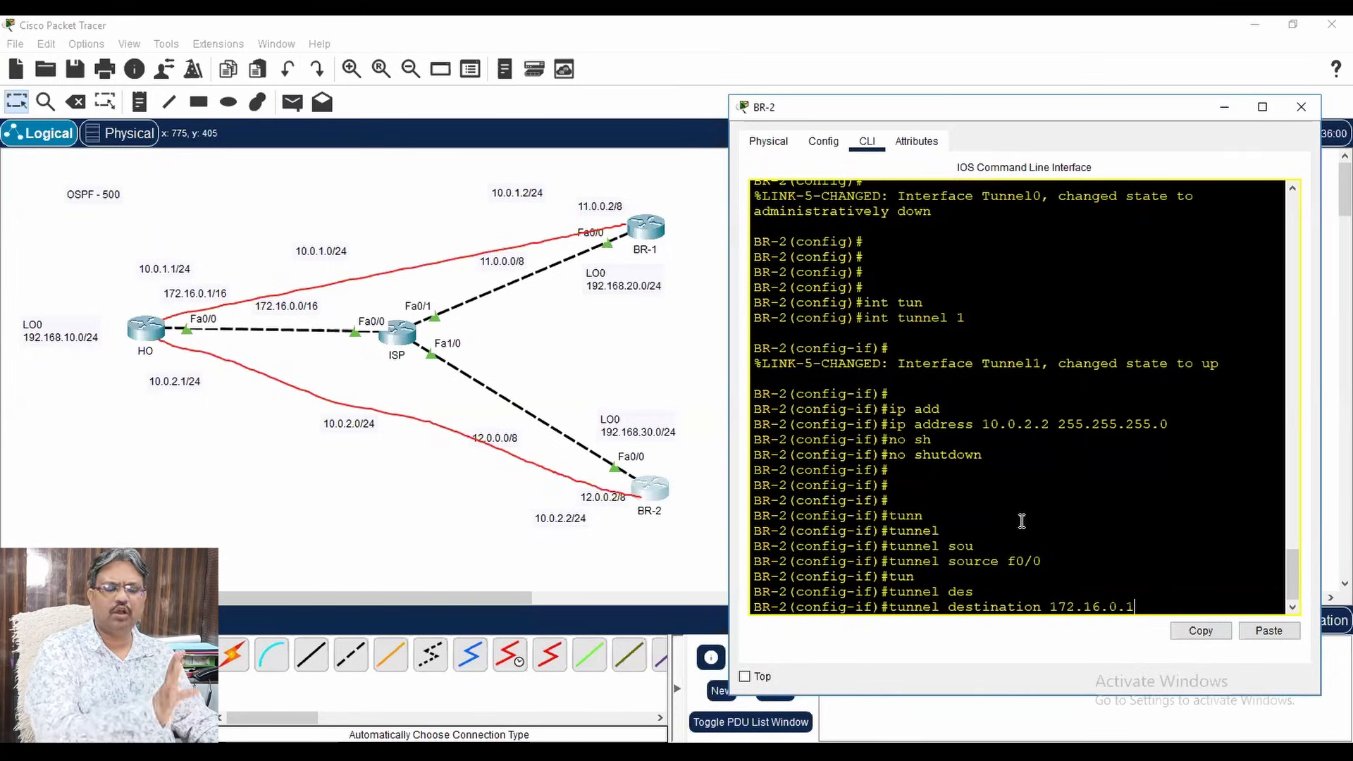
{"action": "key", "text": "Return"}
{"action": "key", "text": "Return"}
{"action": "key", "text": "Return"}
{"action": "key", "text": "Return"}
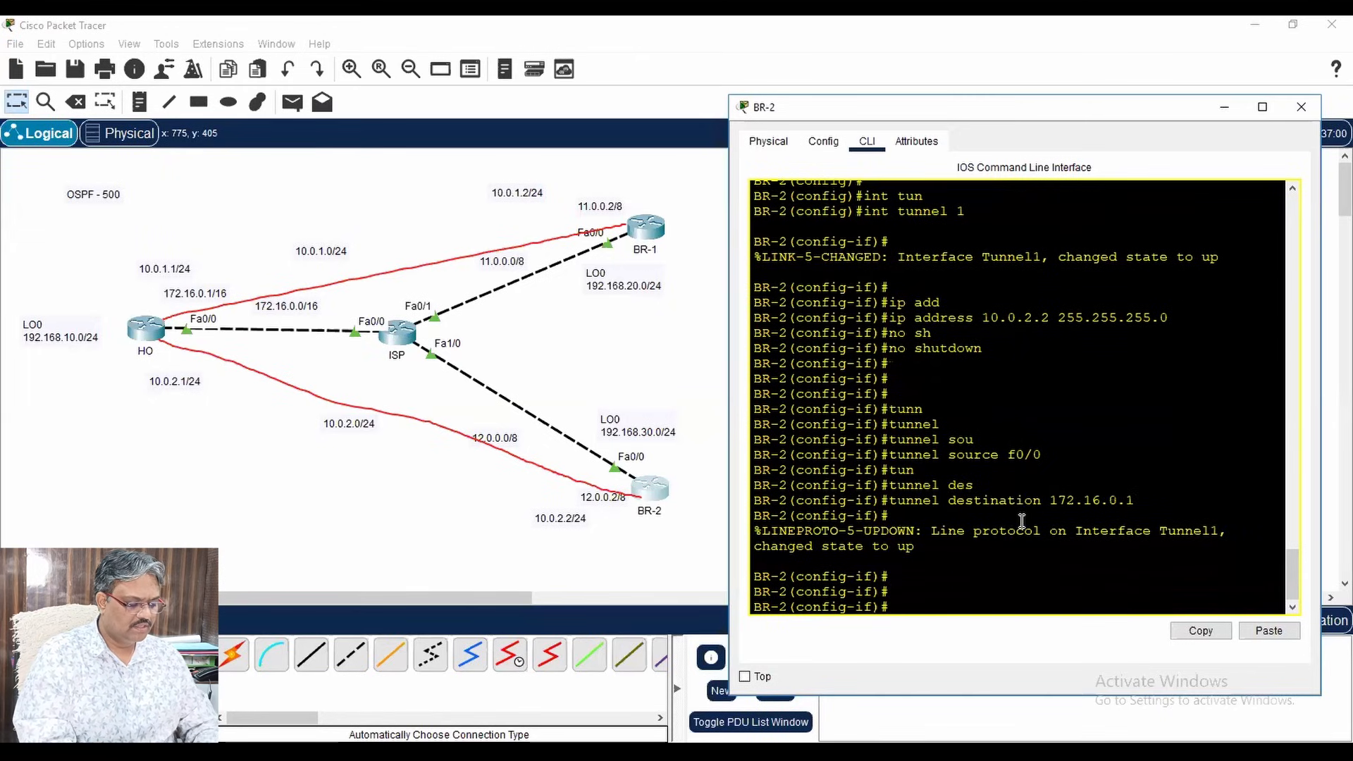
- Set BR-2's tunnel 1 mode to gre ip and close the BR-2 router window
{"action": "type", "text": "tun"}
{"action": "key", "text": "Tab"}
{"action": "type", "text": "mo"}
{"action": "key", "text": "Tab"}
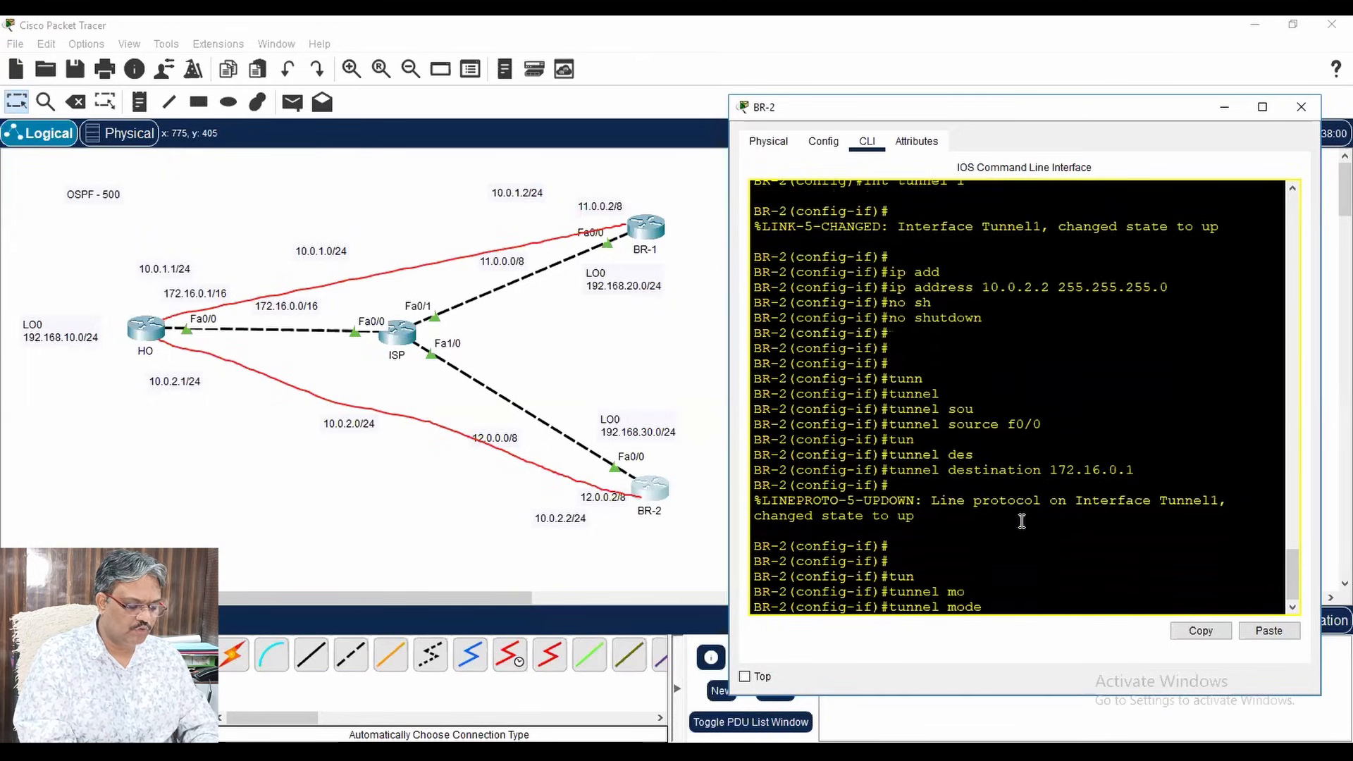
{"action": "type", "text": "g"}
{"action": "key", "text": "Tab"}
{"action": "type", "text": "ip"}
{"action": "key", "text": "Return"}
{"action": "key", "text": "Return"}
{"action": "key", "text": "Return"}
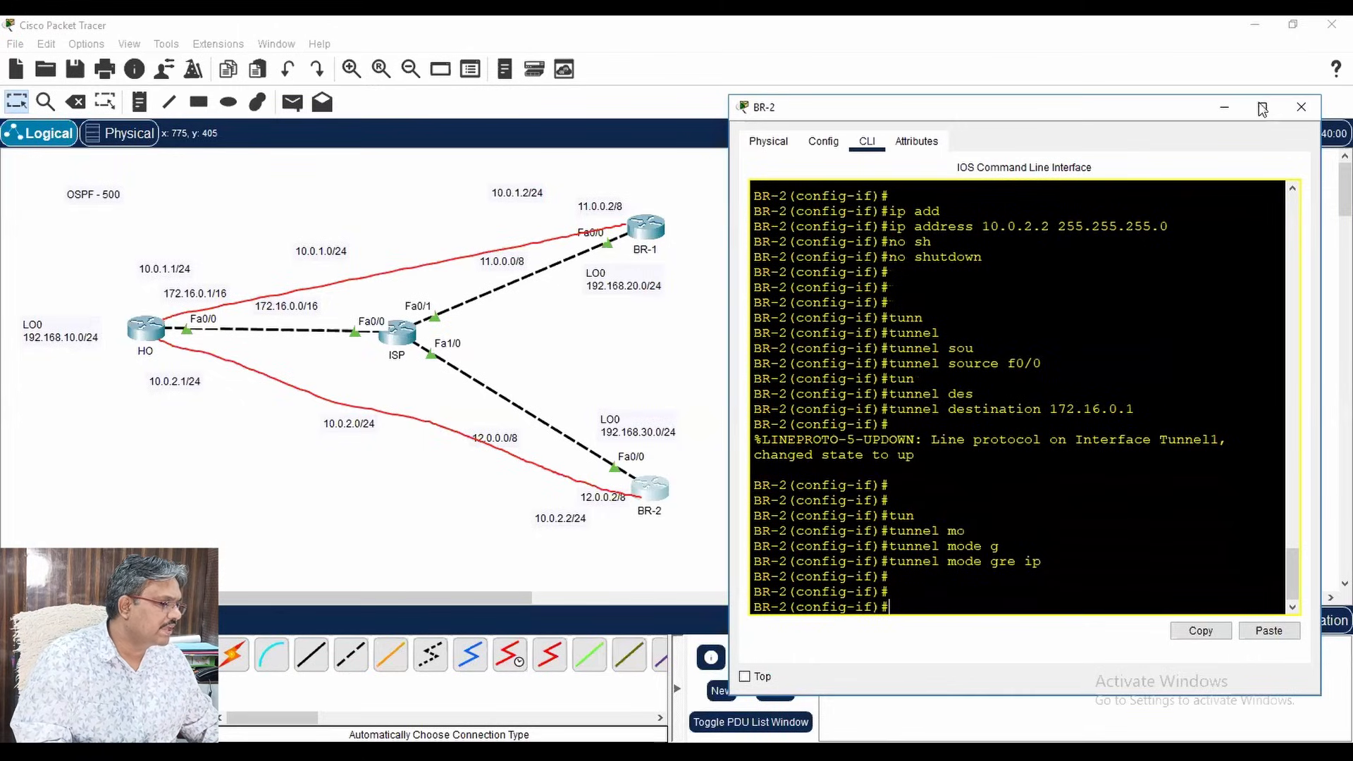
{"action": "left_click", "coordinate": [1301, 106]}
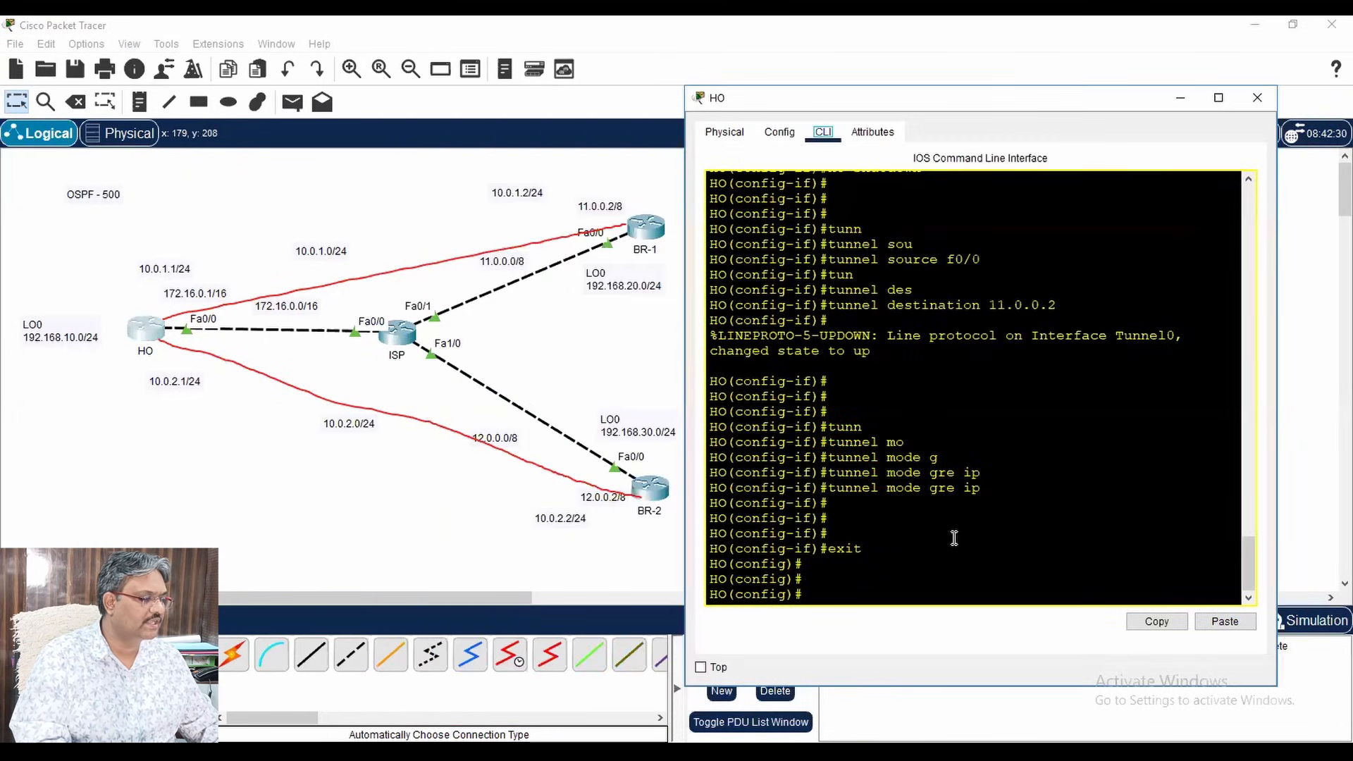
- Create tunnel interface 1 on the HO router from its global configuration mode
{"action": "key", "text": "Return"}
{"action": "key", "text": "Return"}
{"action": "key", "text": "Return"}
{"action": "key", "text": "Return"}
{"action": "type", "text": "int tun"}
{"action": "key", "text": "Tab"}
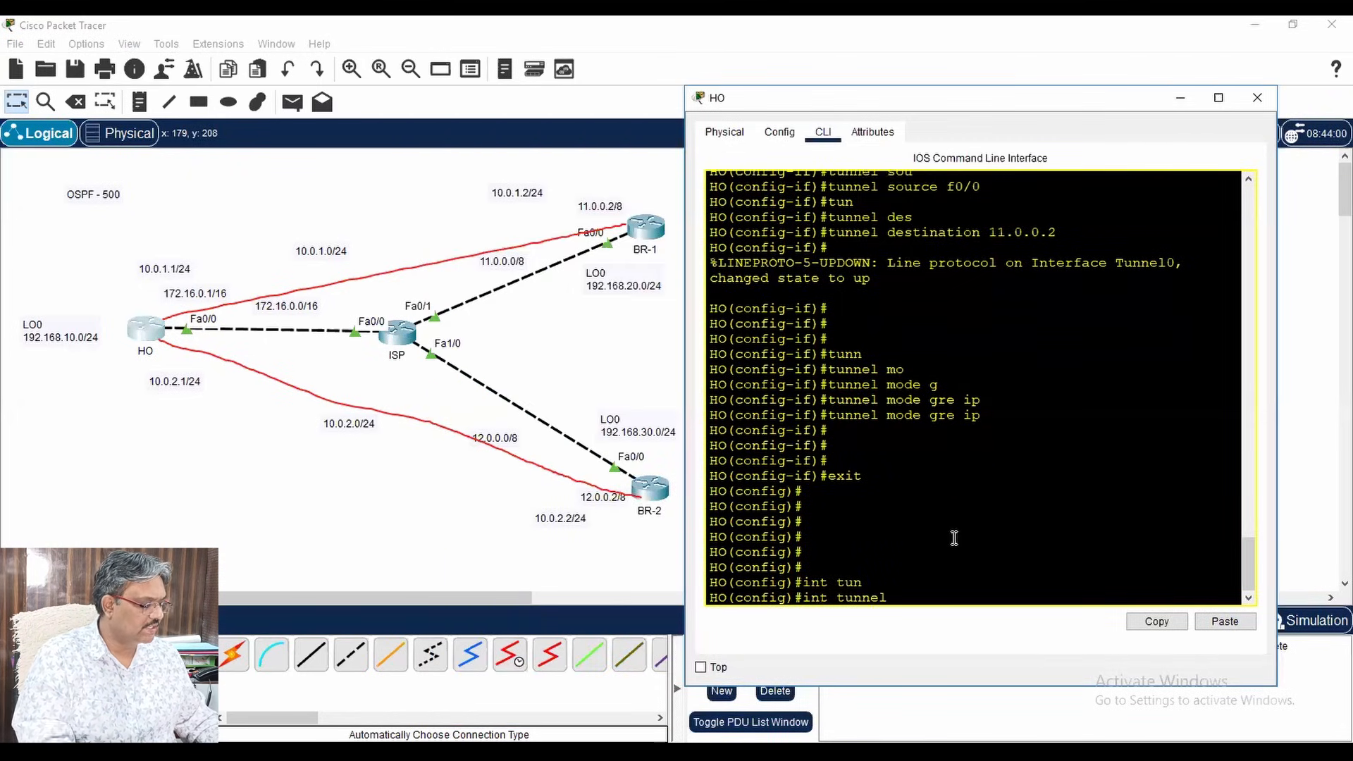
{"action": "type", "text": "1"}
{"action": "key", "text": "Return"}
{"action": "key", "text": "Return"}
{"action": "key", "text": "Return"}
{"action": "key", "text": "Return"}
{"action": "key", "text": "Return"}
- Assign IP address 10.0.2.1 with mask 255.255.255.0 to HO's tunnel 1 and enable it with no shutdown
{"action": "type", "text": "ip add"}
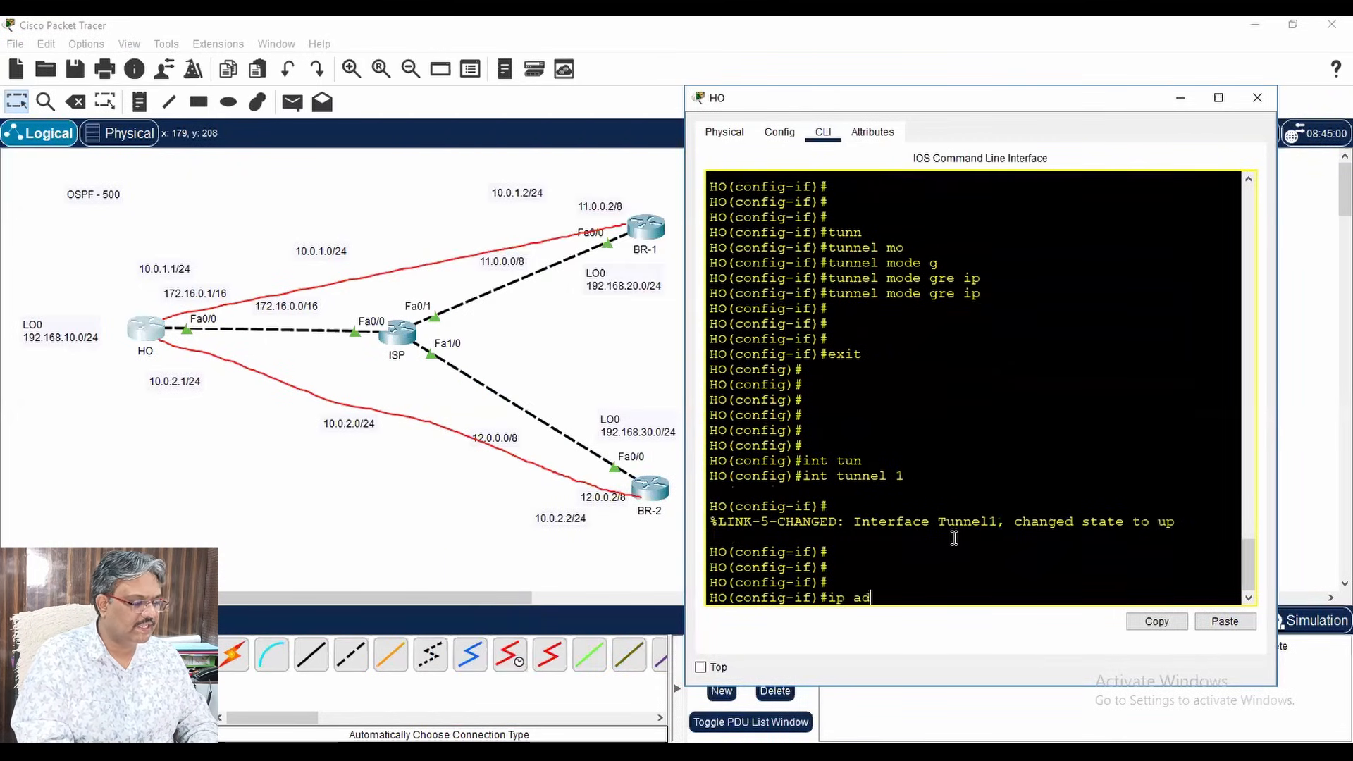
{"action": "key", "text": "Tab"}
{"action": "type", "text": "10.0.2.1 255.255.255.0"}
{"action": "key", "text": "Return"}
{"action": "type", "text": "no sh"}
{"action": "key", "text": "Tab"}
{"action": "key", "text": "Return"}
{"action": "key", "text": "Return"}
{"action": "key", "text": "Return"}
- Set the tunnel source of HO's tunnel 1 to f0/0
{"action": "type", "text": "tu"}
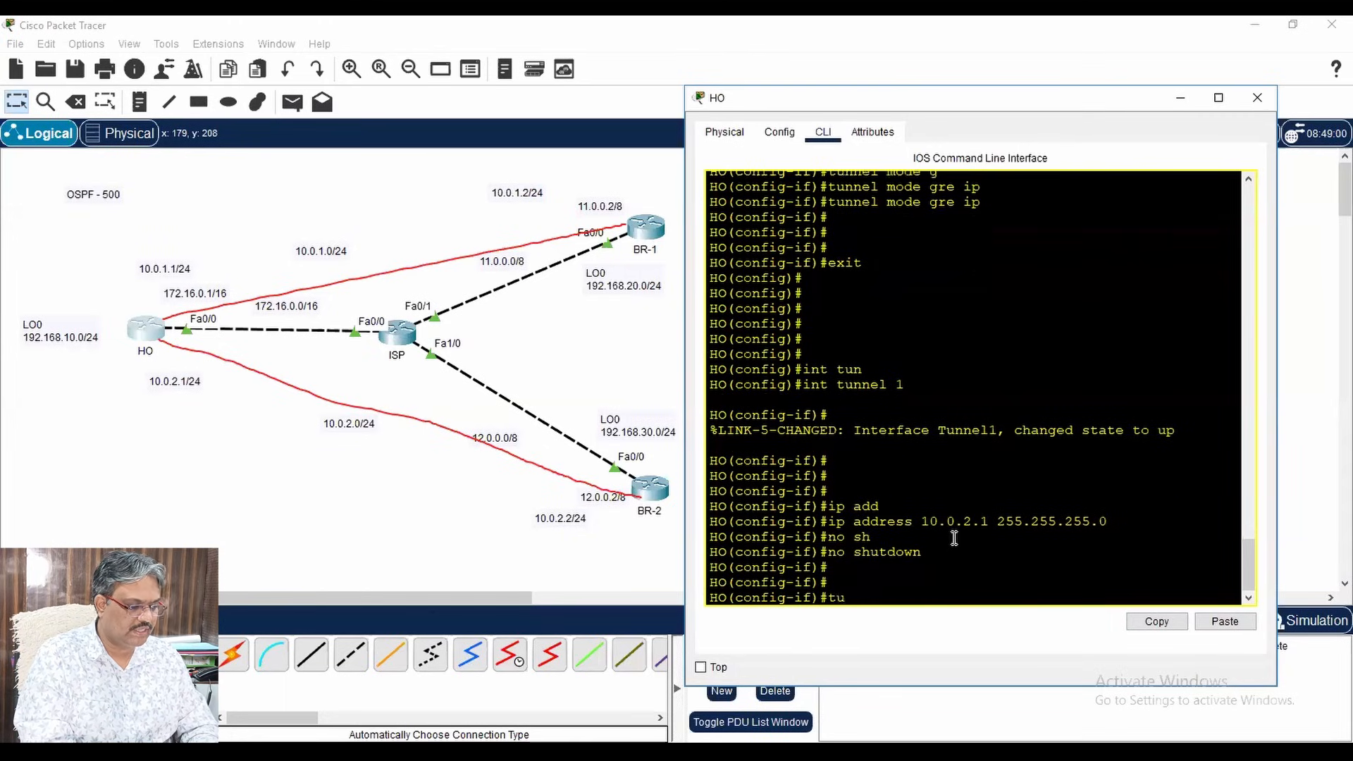
{"action": "type", "text": "nn"}
{"action": "key", "text": "Tab"}
{"action": "type", "text": "sou"}
{"action": "key", "text": "Tab"}
{"action": "type", "text": "f0/0"}
{"action": "key", "text": "Return"}
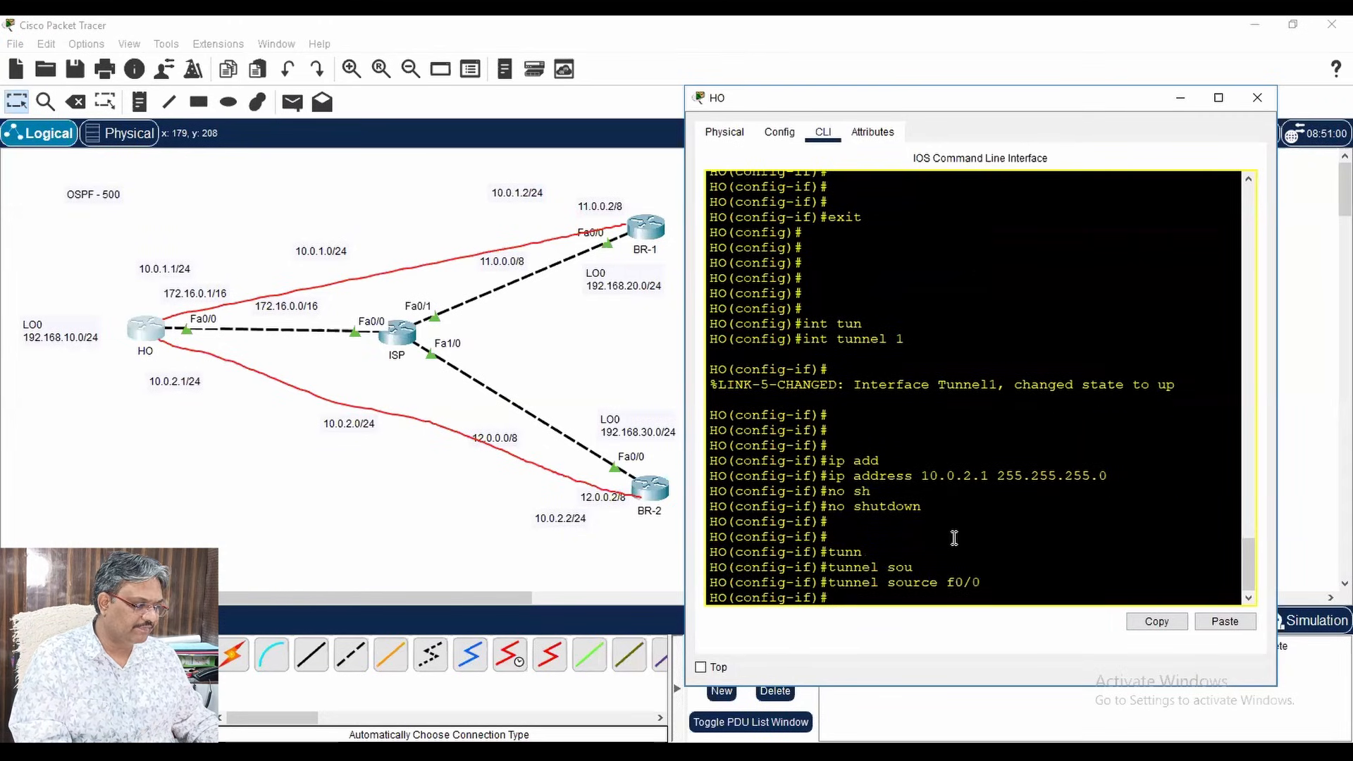
- Set the tunnel destination of HO's tunnel 1 to 12.0.0.2
{"action": "type", "text": "tun"}
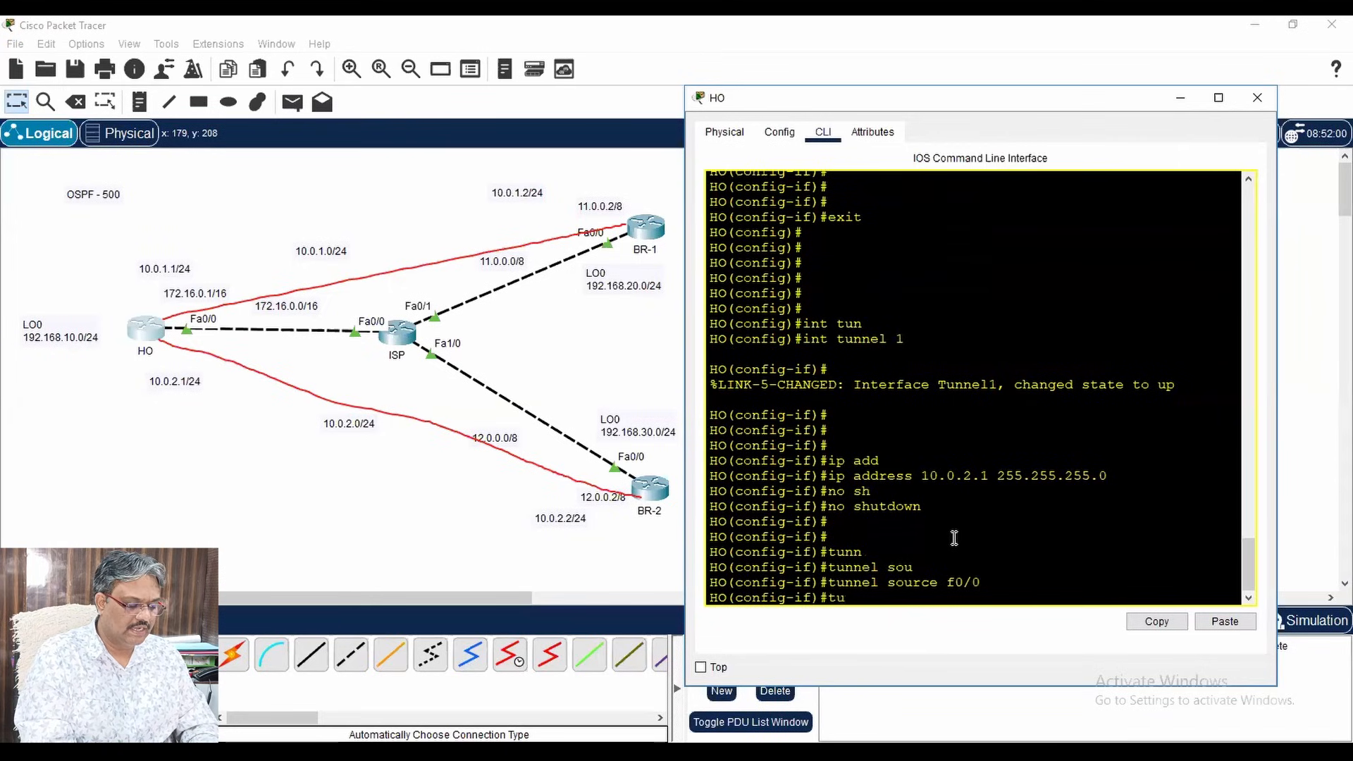
{"action": "key", "text": "Tab"}
{"action": "type", "text": "des"}
{"action": "key", "text": "Tab"}
{"action": "type", "text": "12.0.0."}
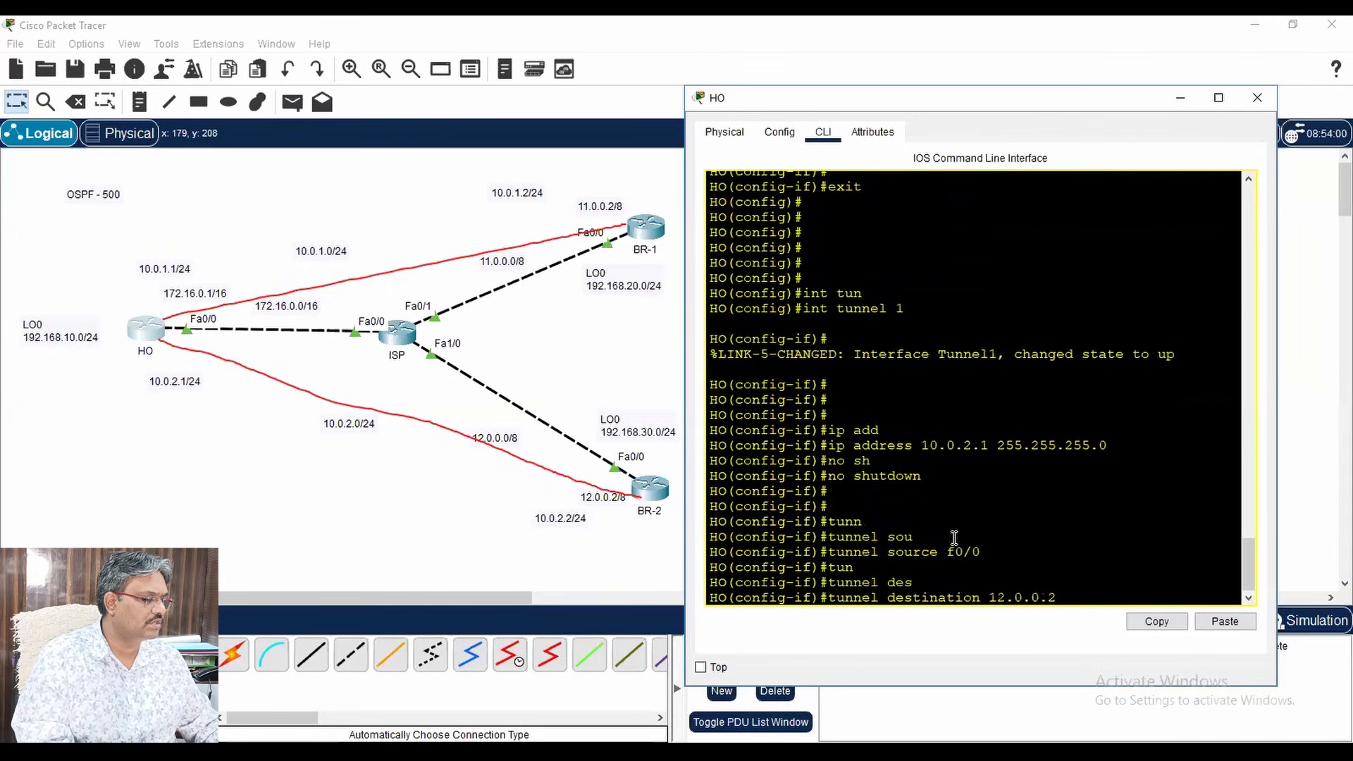
{"action": "type", "text": "2"}
{"action": "key", "text": "Return"}
{"action": "key", "text": "Return"}
{"action": "key", "text": "Return"}
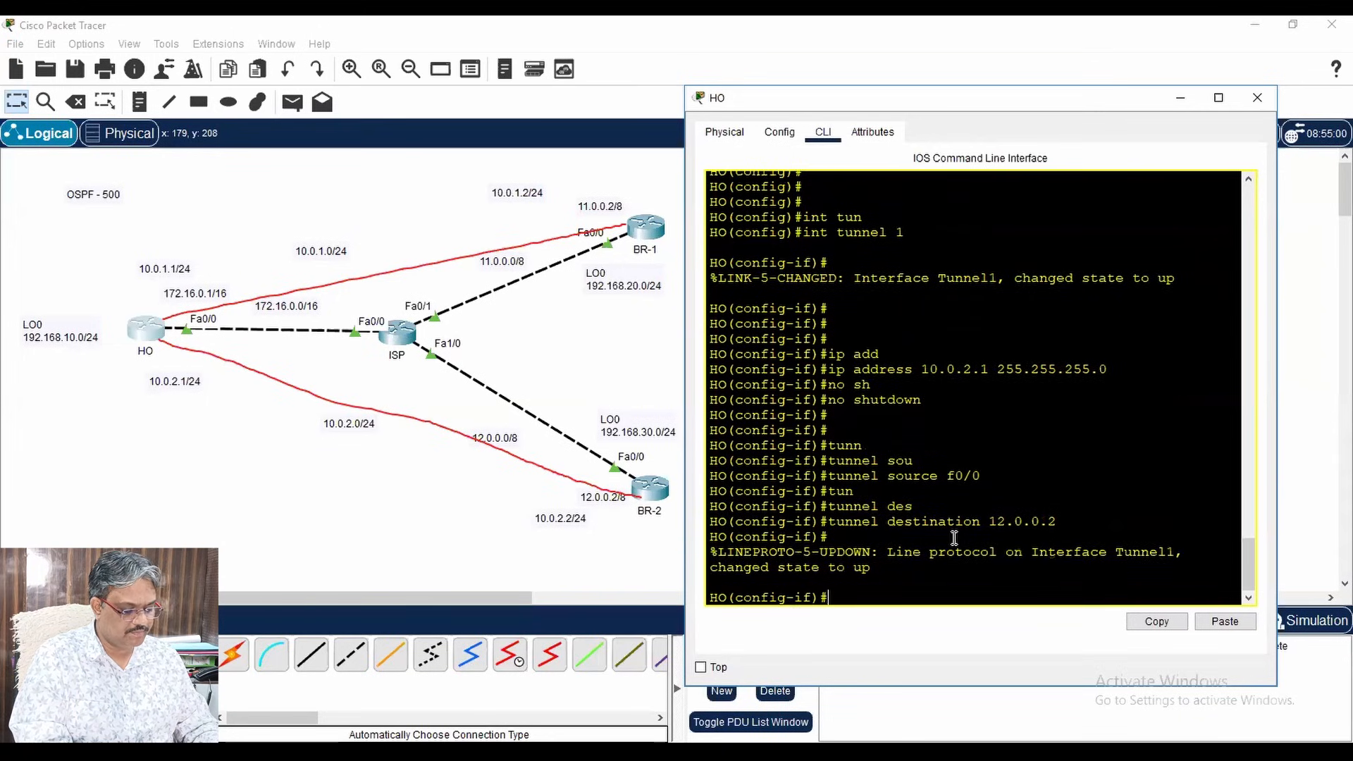
- Set HO's tunnel 1 mode to gre ip and exit its interface configuration
{"action": "type", "text": "tun"}
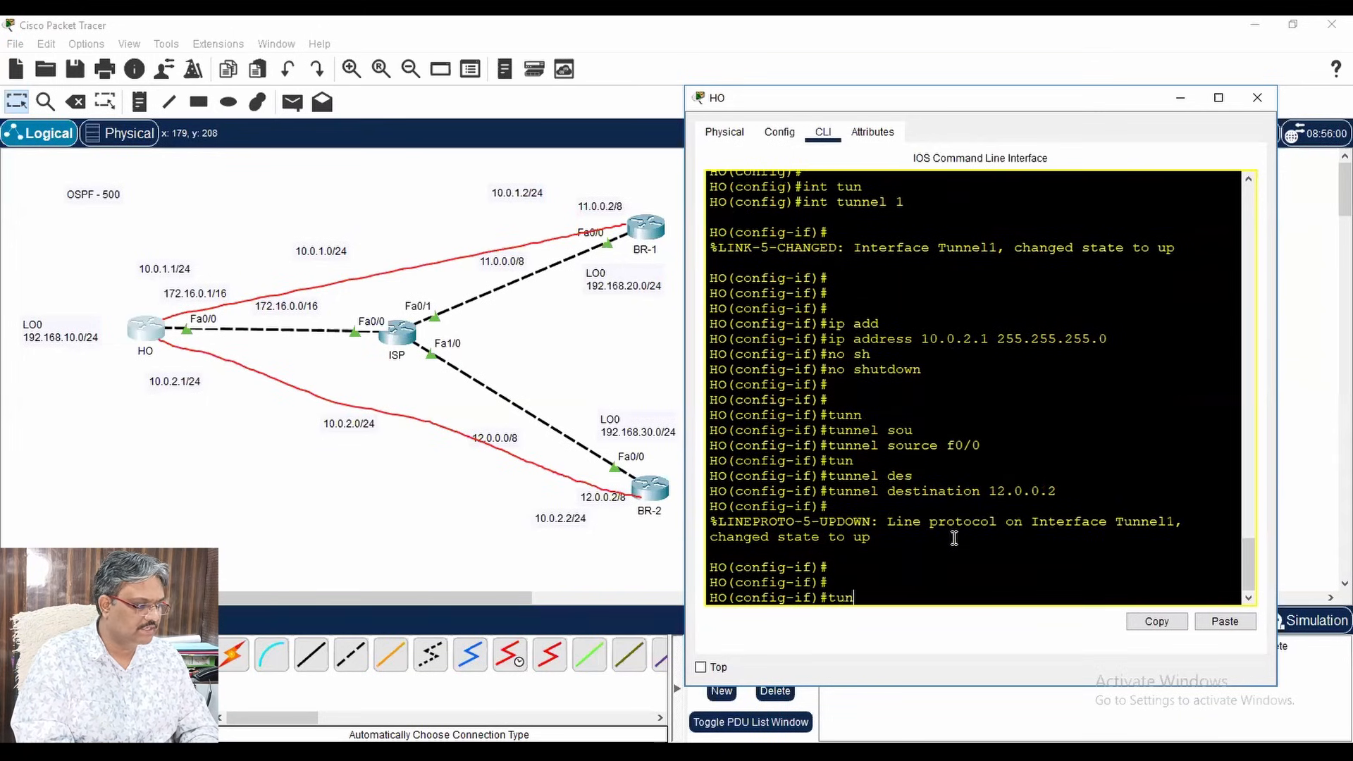
{"action": "key", "text": "Tab"}
{"action": "type", "text": "no"}
{"action": "key", "text": "Tab"}
{"action": "type", "text": "g"}
{"action": "key", "text": "Tab"}
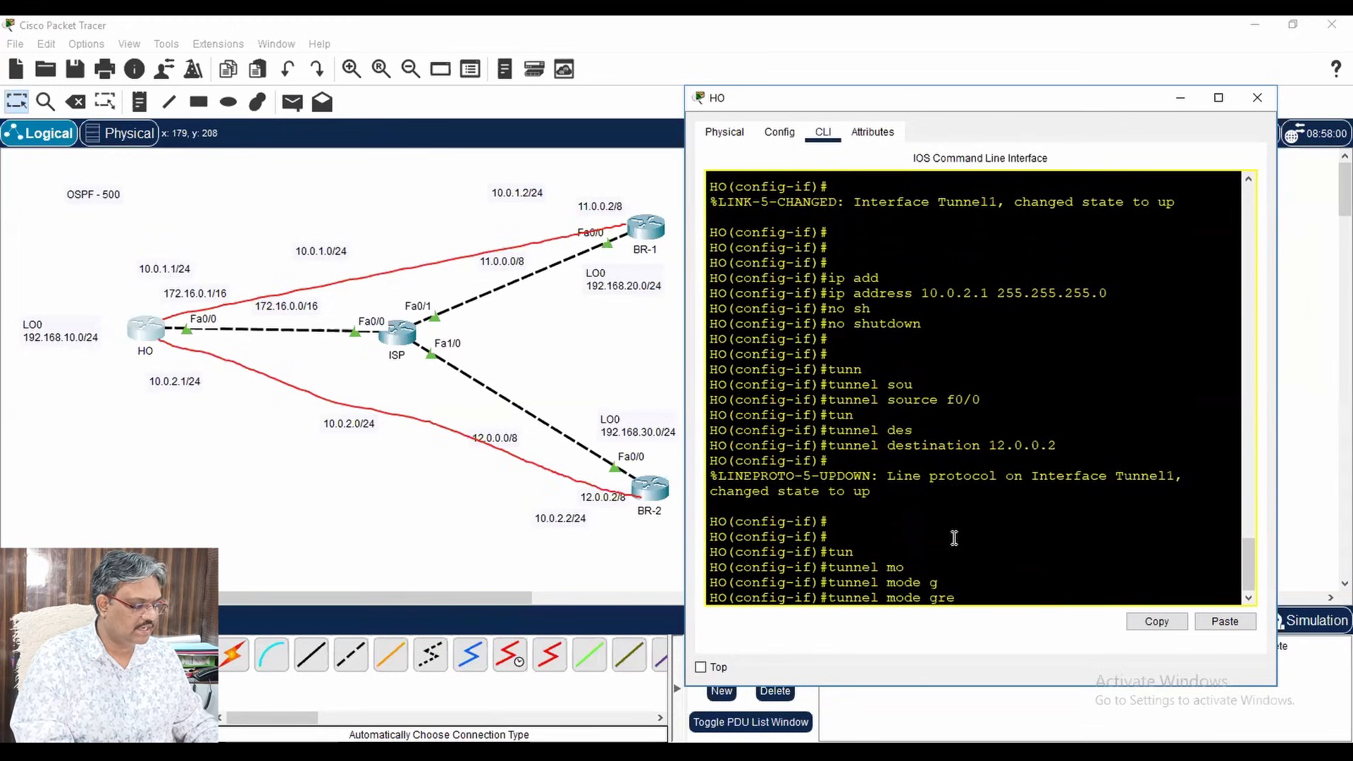
{"action": "type", "text": "ip"}
{"action": "key", "text": "Return"}
{"action": "key", "text": "Return"}
{"action": "key", "text": "Return"}
{"action": "key", "text": "Return"}
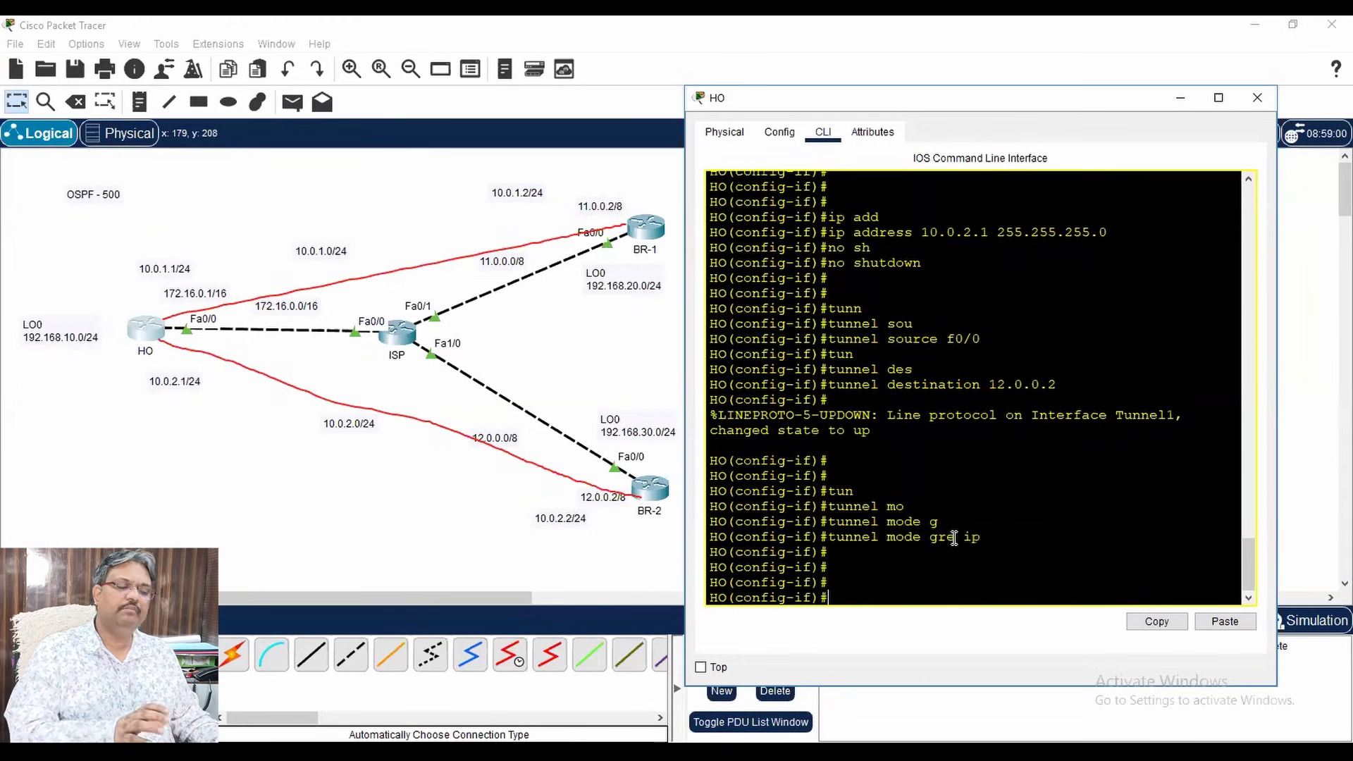
{"action": "type", "text": "exit"}
{"action": "key", "text": "Return"}
{"action": "key", "text": "Return"}
{"action": "key", "text": "Return"}
{"action": "key", "text": "Return"}
{"action": "key", "text": "Return"}
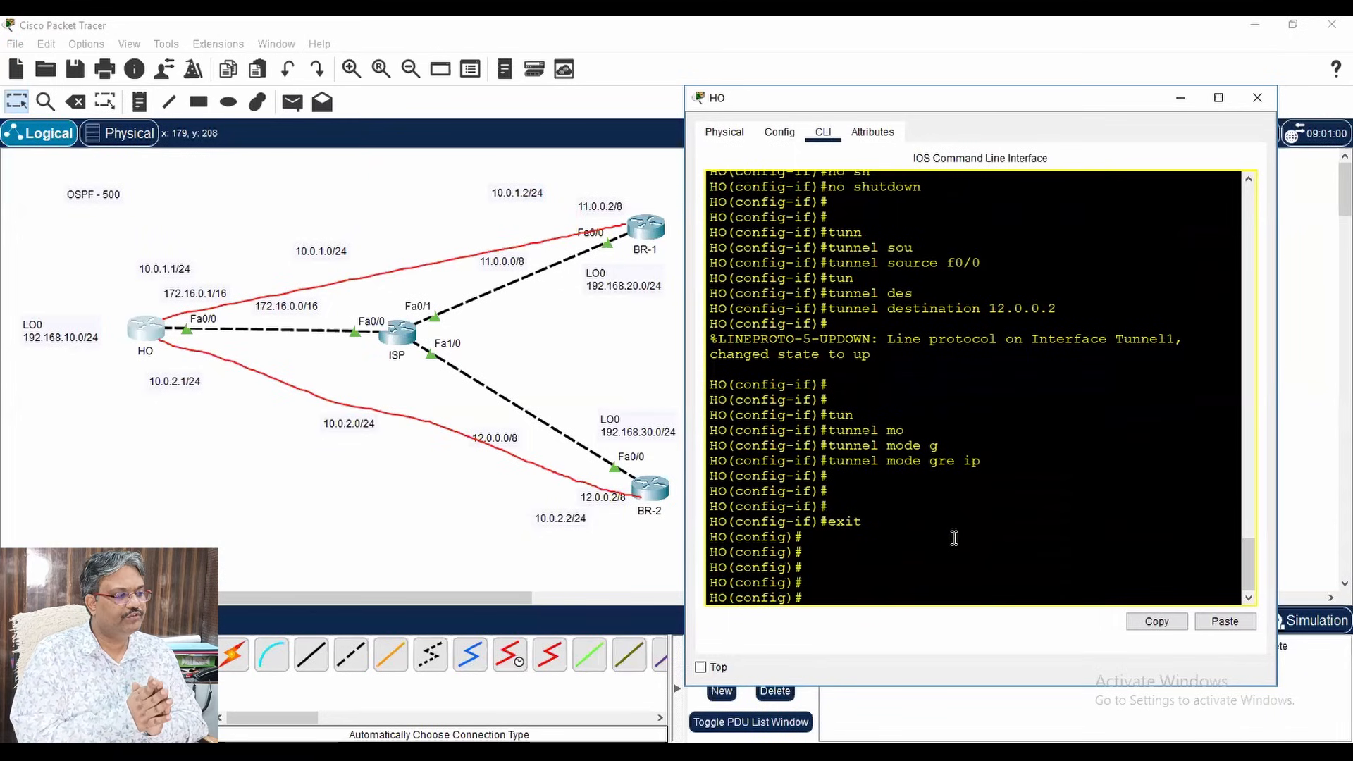
{"action": "type", "text": "ping"}
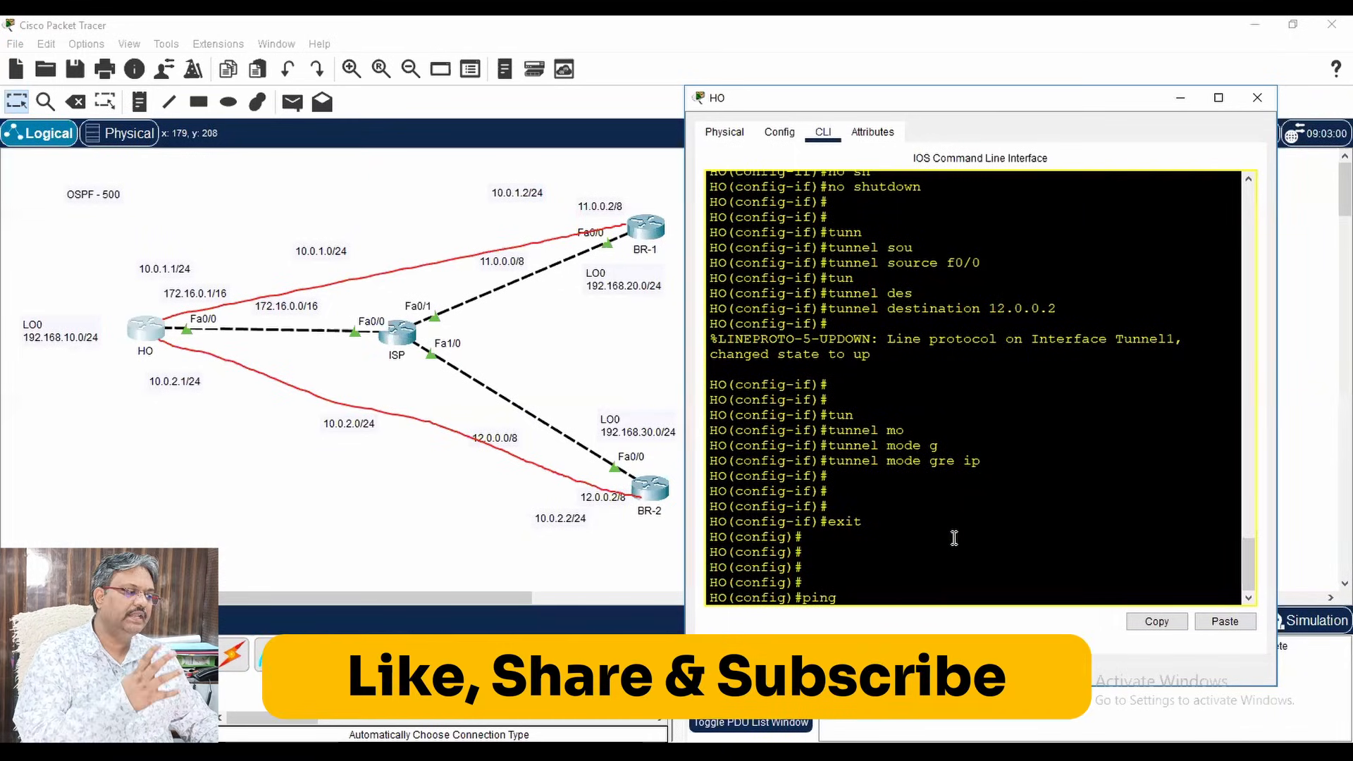
{"action": "key", "text": "BackSpace"}
{"action": "key", "text": "BackSpace"}
{"action": "key", "text": "BackSpace"}
{"action": "key", "text": "BackSpace"}
- Leave global configuration mode on HO with the end command
{"action": "type", "text": "end"}
{"action": "key", "text": "Return"}
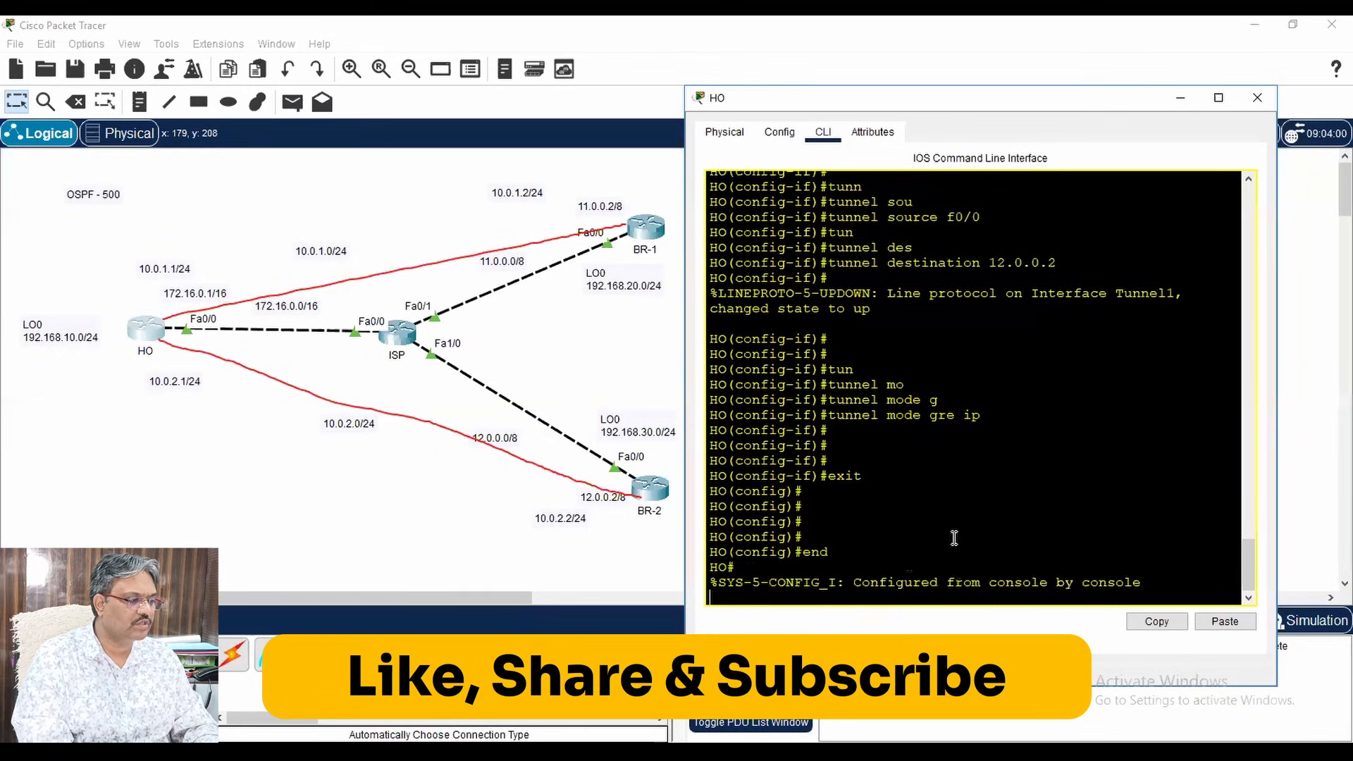
{"action": "key", "text": "Return"}
{"action": "key", "text": "Return"}
{"action": "key", "text": "Return"}
- Ping BR-1's tunnel address 10.0.1.2 from HO twice
{"action": "type", "text": "ping"}
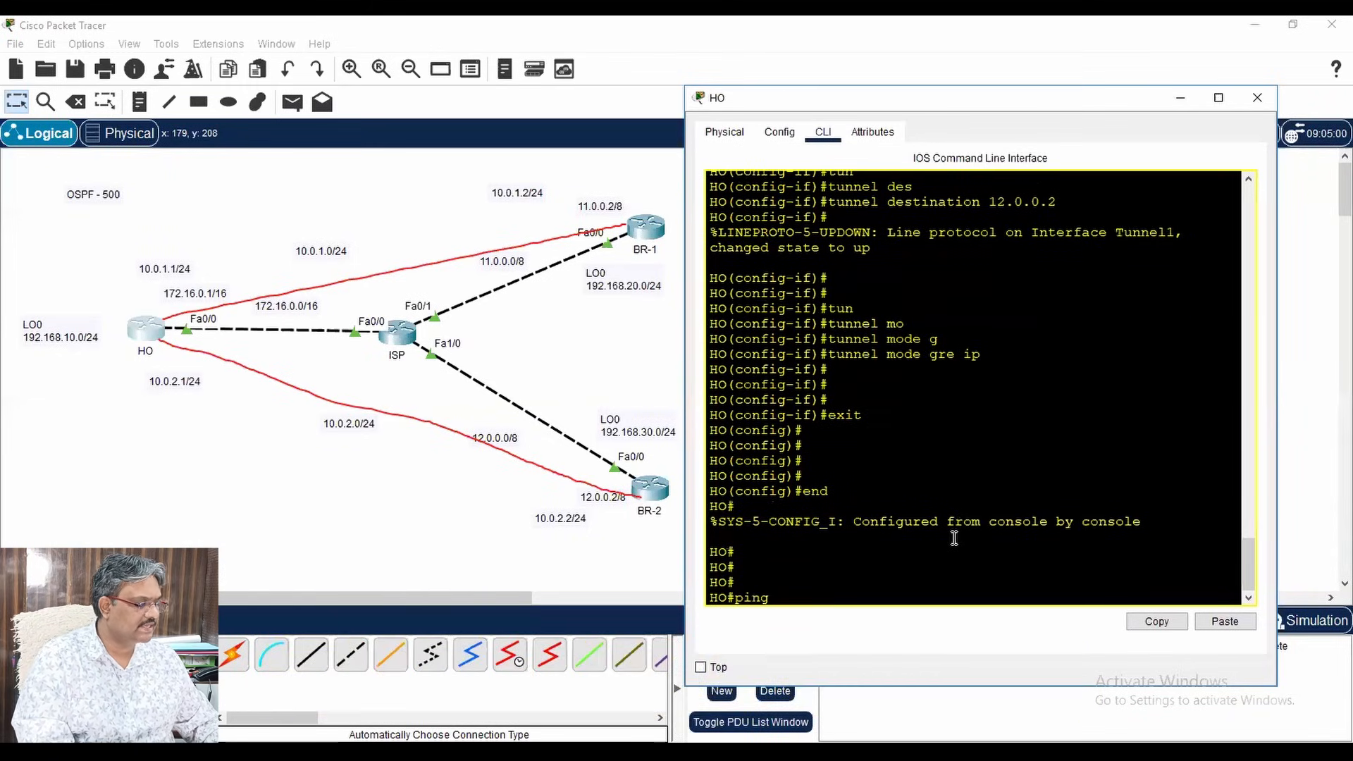
{"action": "type", "text": " 10.0."}
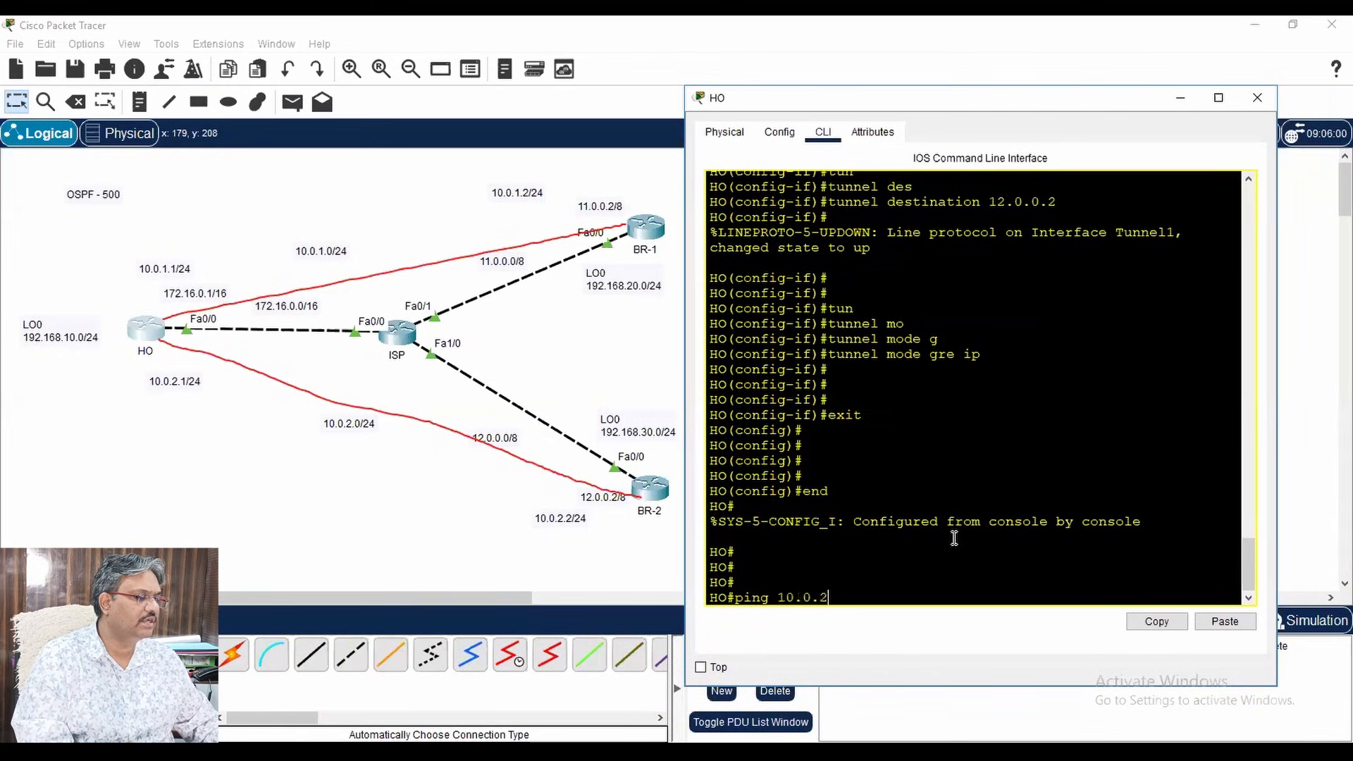
{"action": "type", "text": "1.2"}
{"action": "key", "text": "Return"}
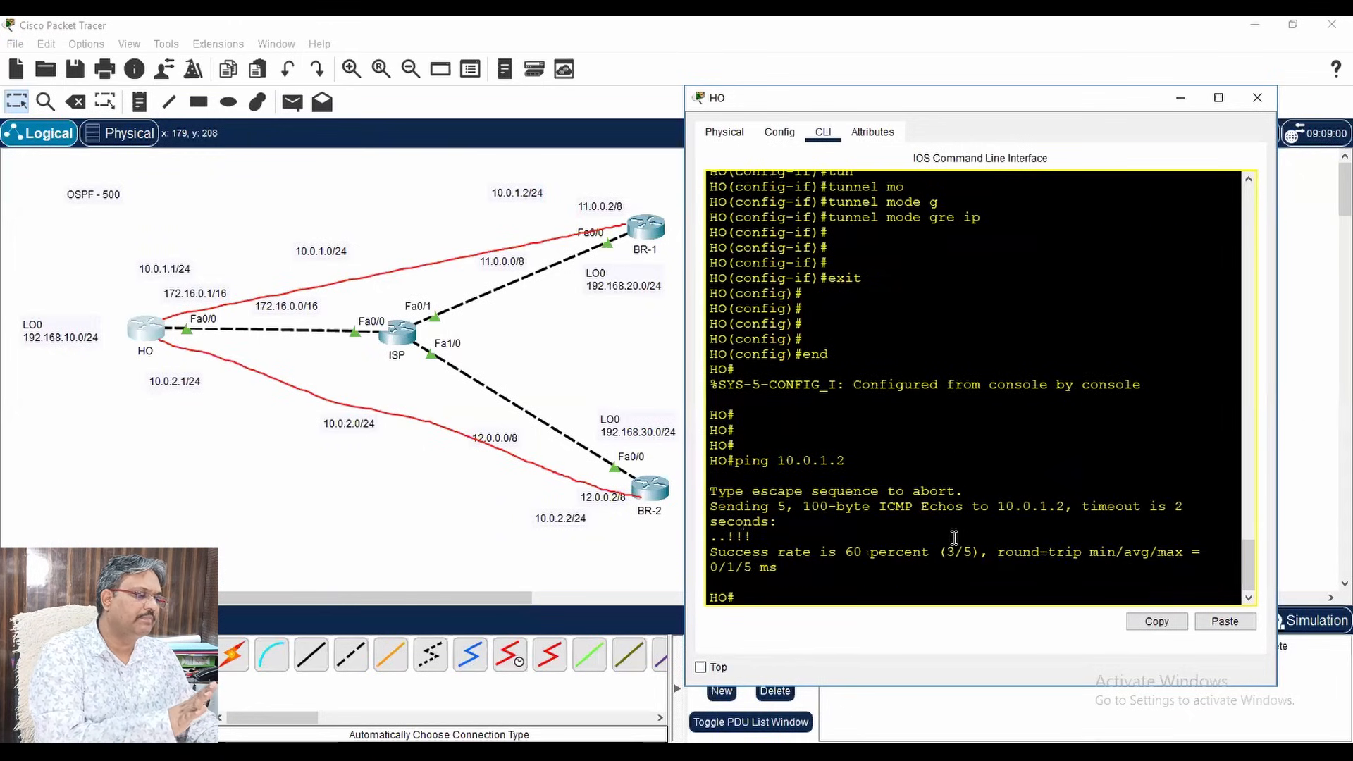
{"action": "key", "text": "Up"}
{"action": "key", "text": "Return"}
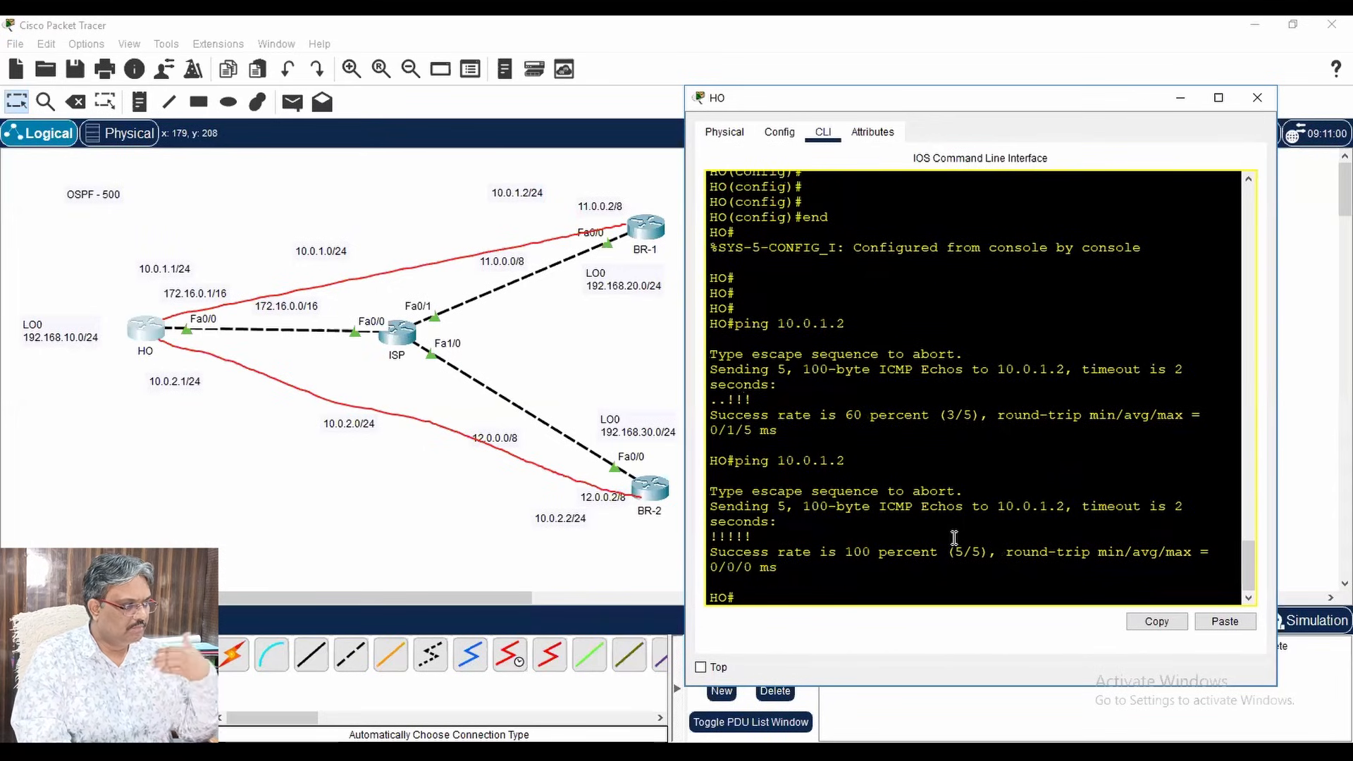
- Ping BR-2's tunnel address 10.0.2.2 from HO twice and close the HO window
{"action": "type", "text": "ping "}
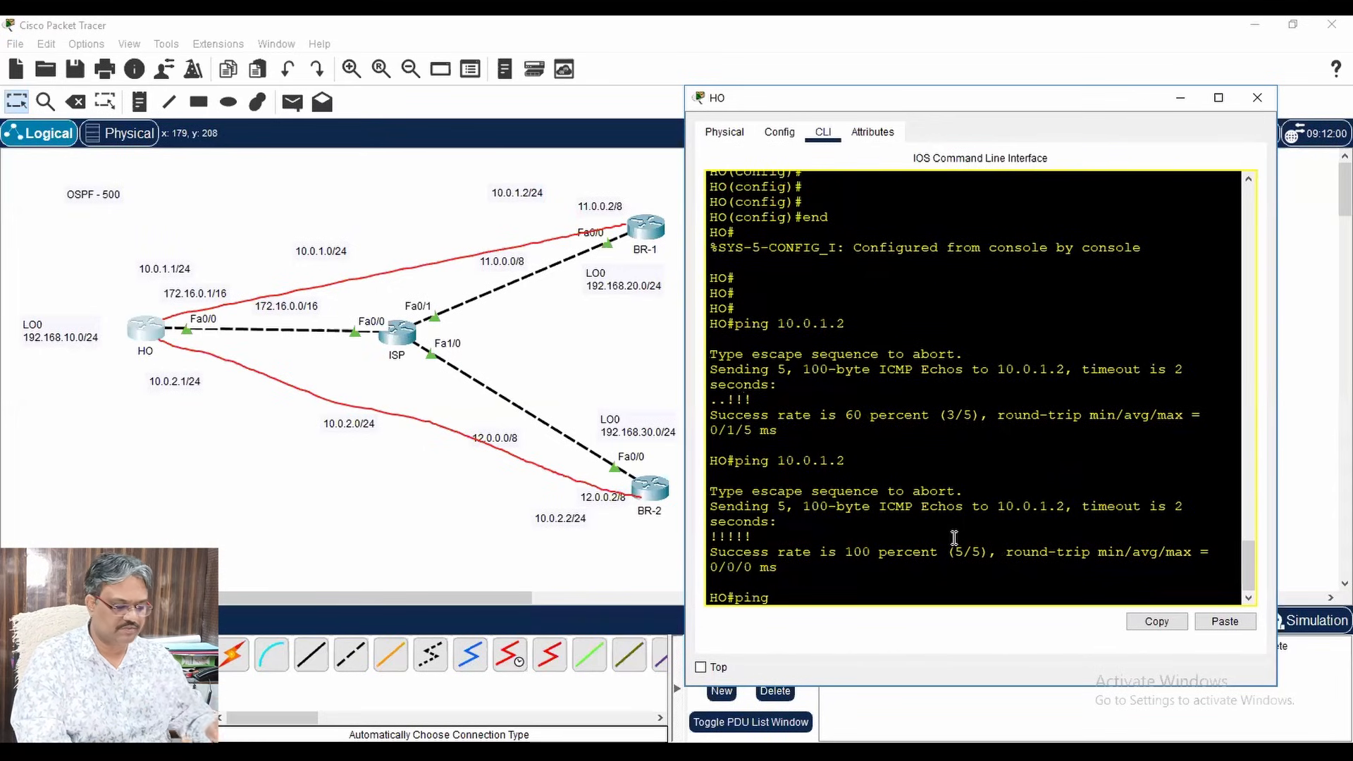
{"action": "type", "text": "10"}
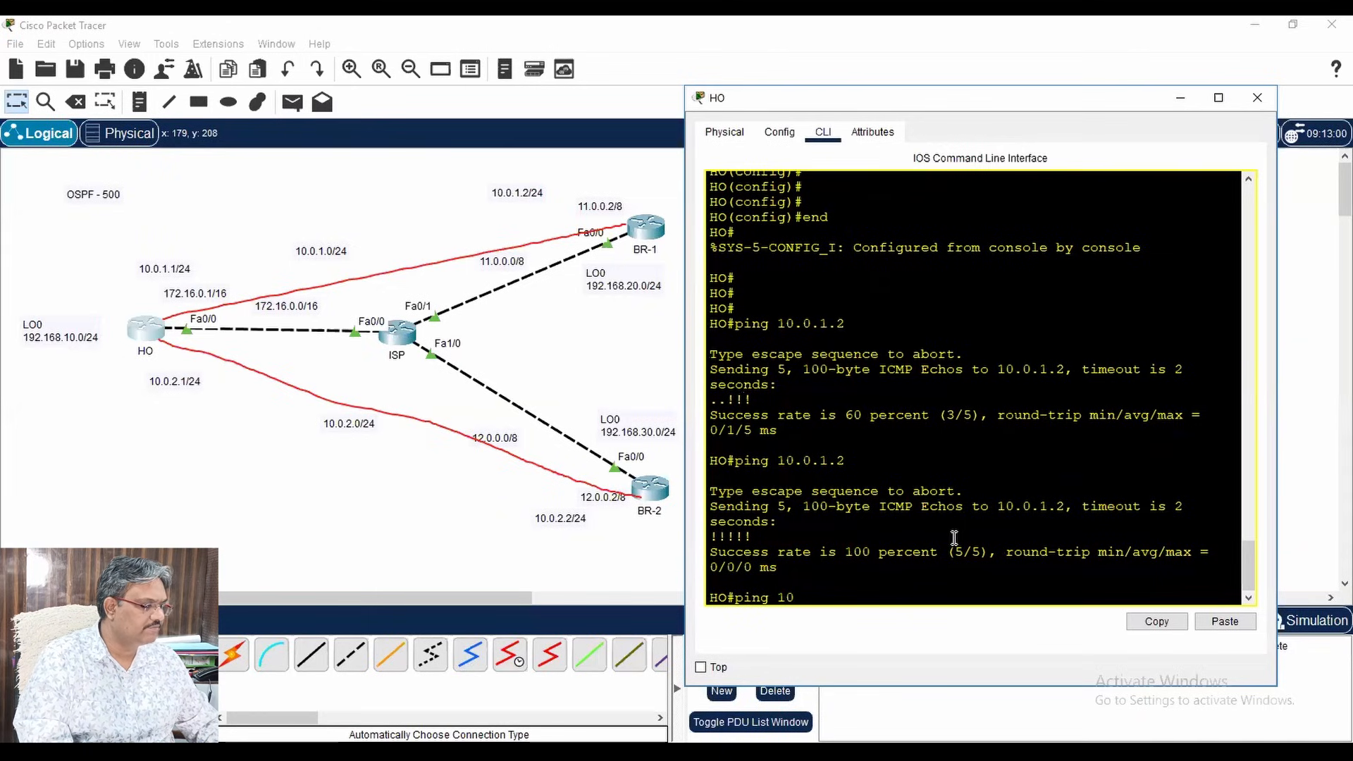
{"action": "type", "text": ".0.2.2"}
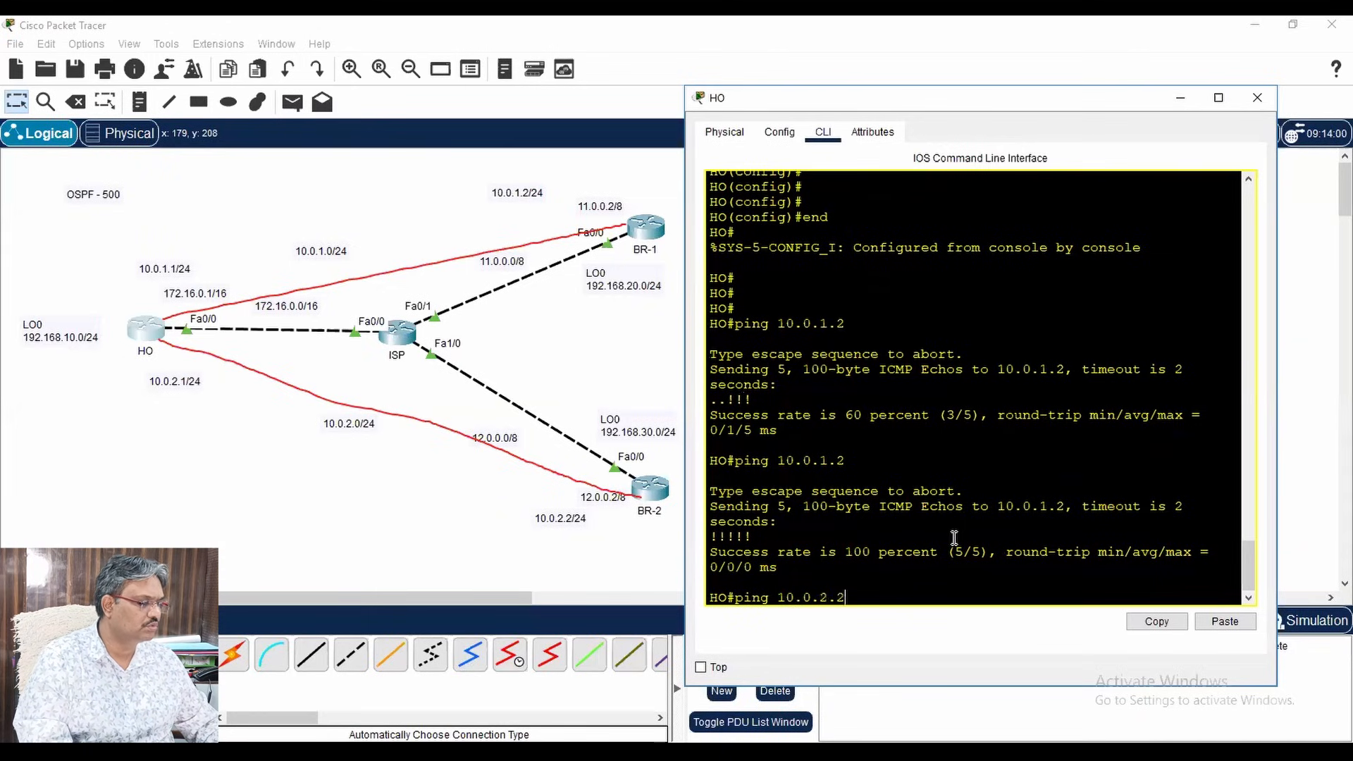
{"action": "key", "text": "Return"}
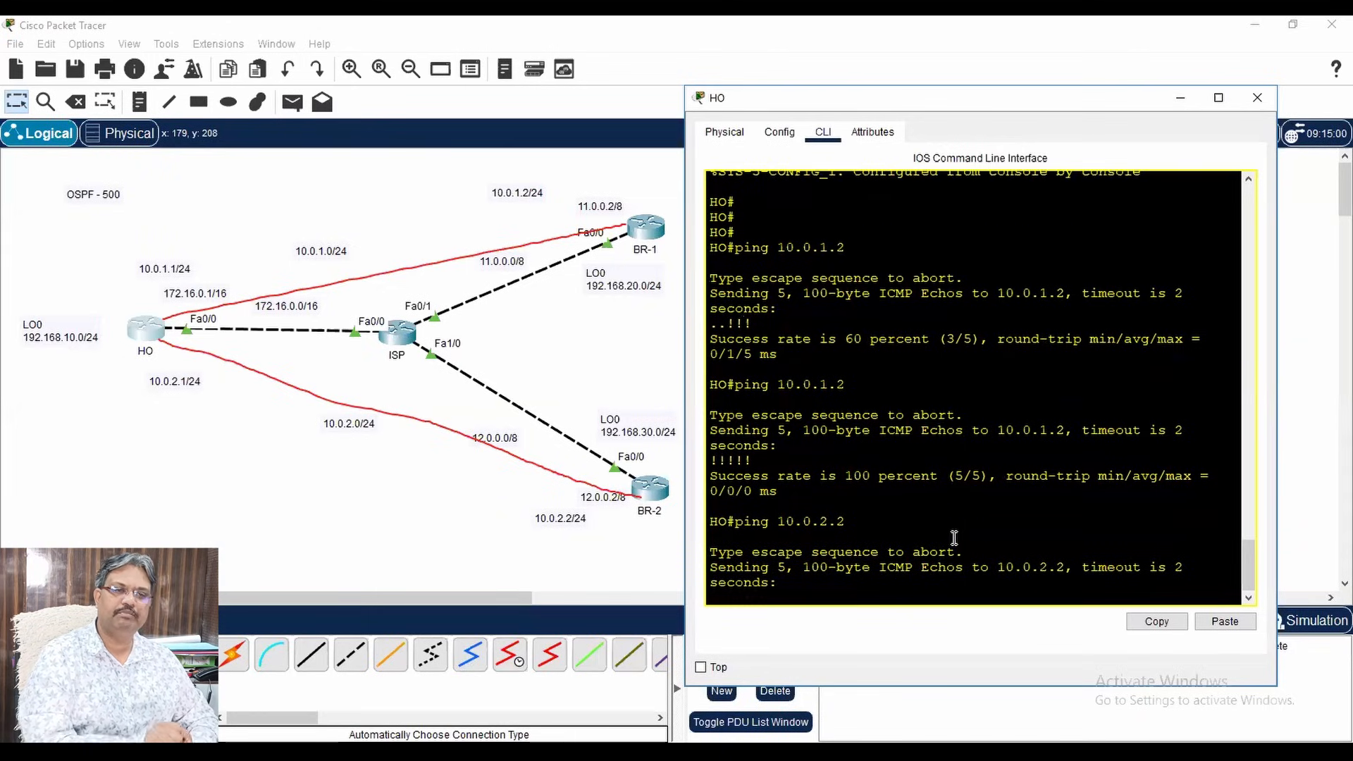
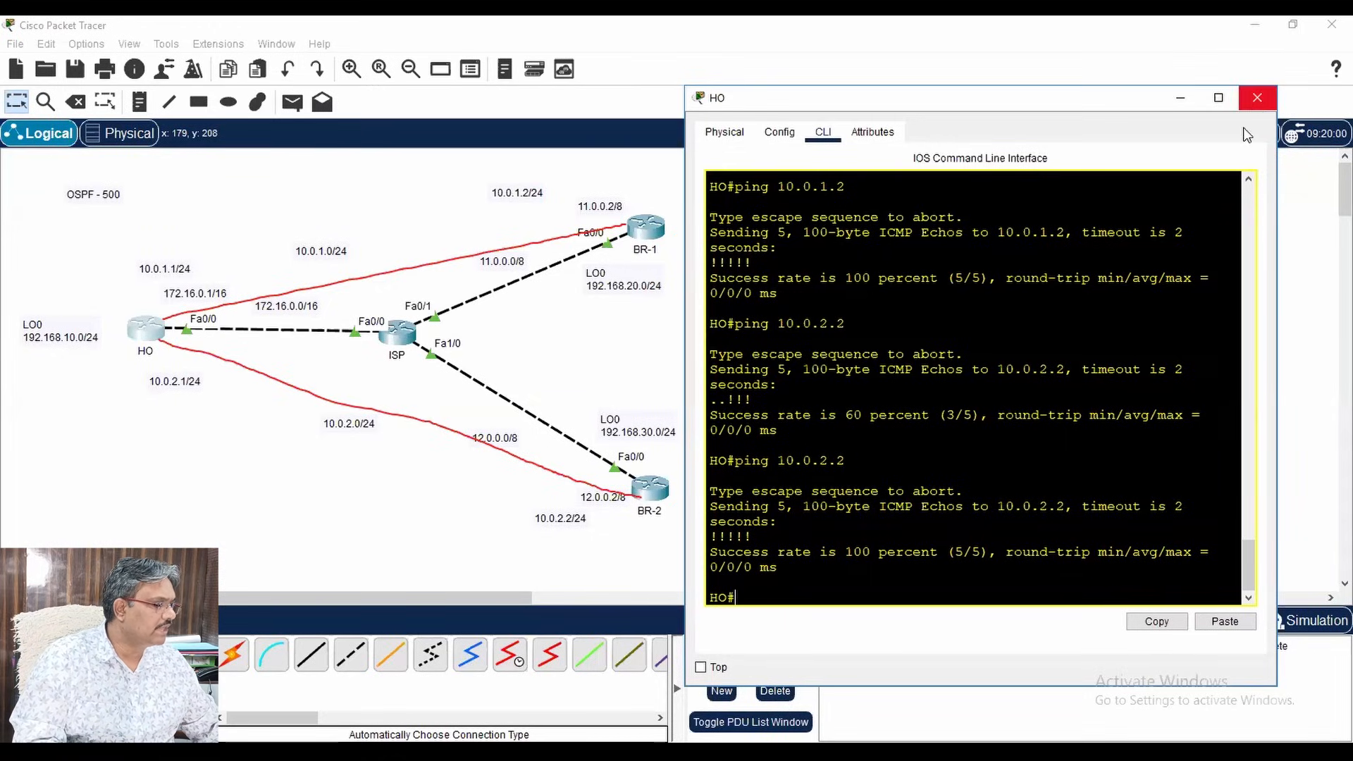
{"action": "left_click", "coordinate": [1257, 97]}
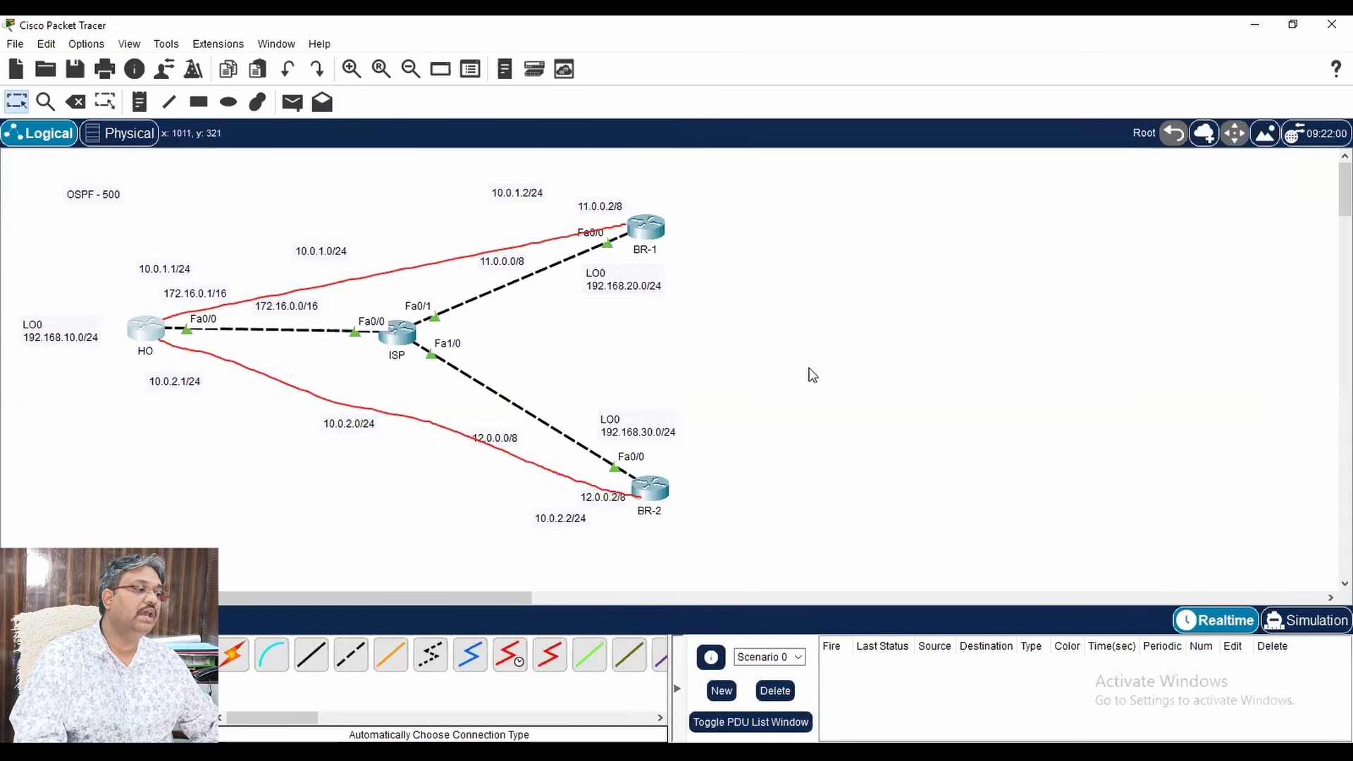
- Reopen the HO router's command line and ping 192.168.20.1 on BR-1's loopback network
{"action": "left_click", "coordinate": [143, 336]}
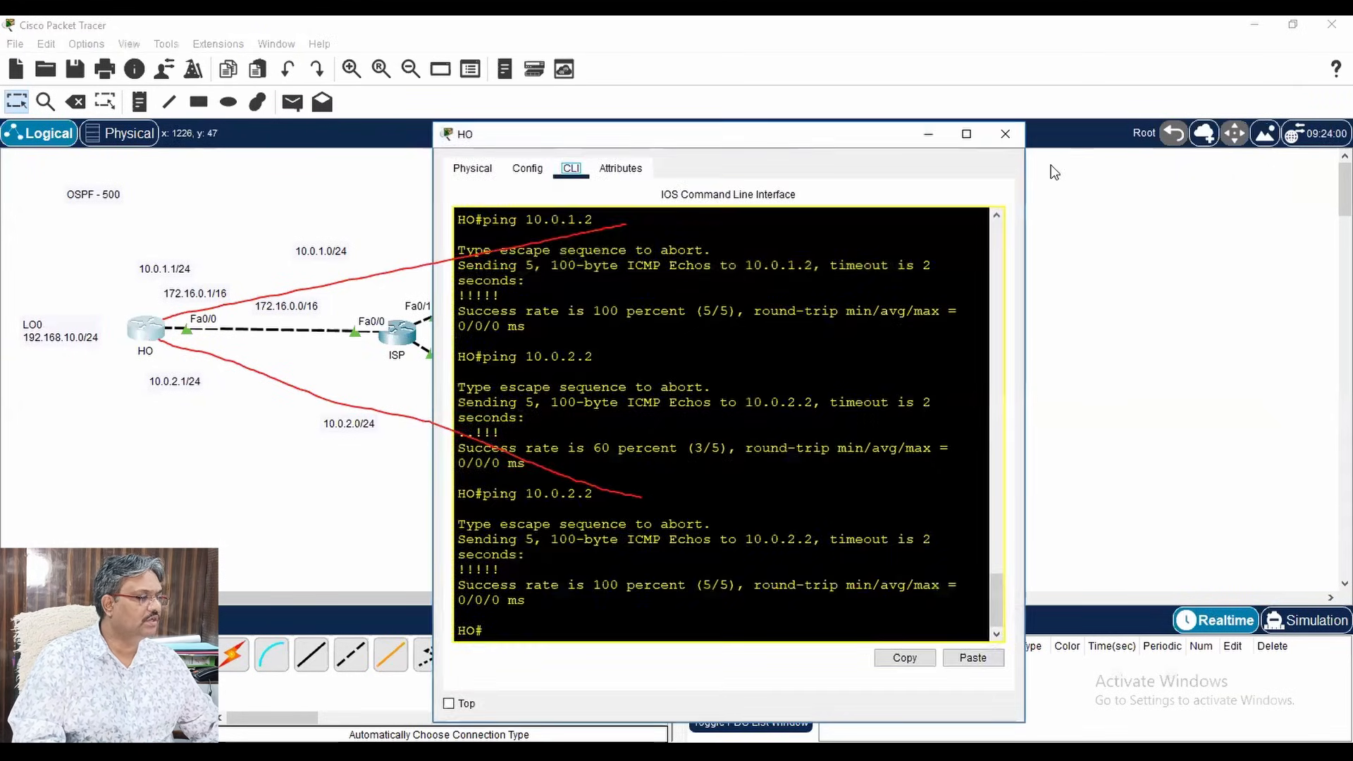
{"action": "type", "text": "ping 192.168.20.1"}
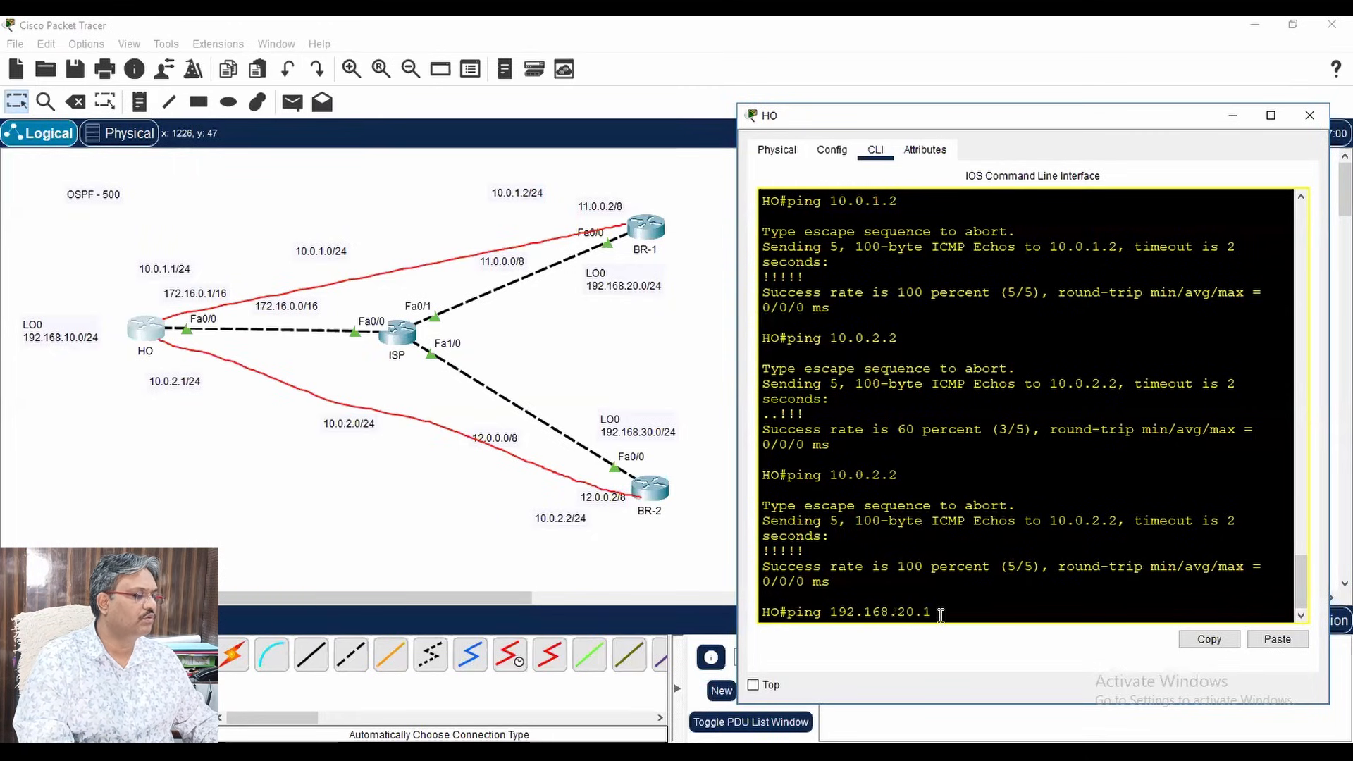
{"action": "key", "text": "Return"}
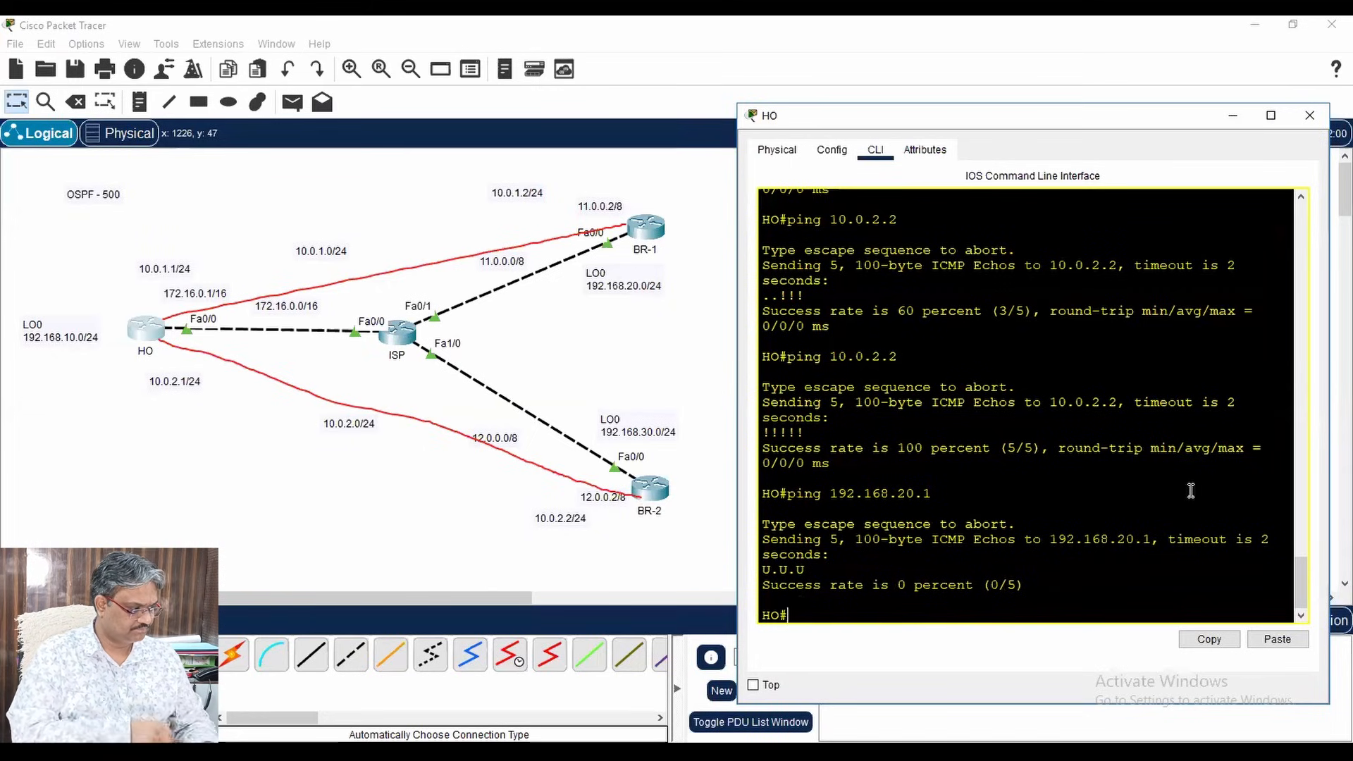
- Enter global configuration mode on HO with conf t
{"action": "key", "text": "Return"}
{"action": "key", "text": "Return"}
{"action": "key", "text": "Return"}
{"action": "type", "text": "conf t"}
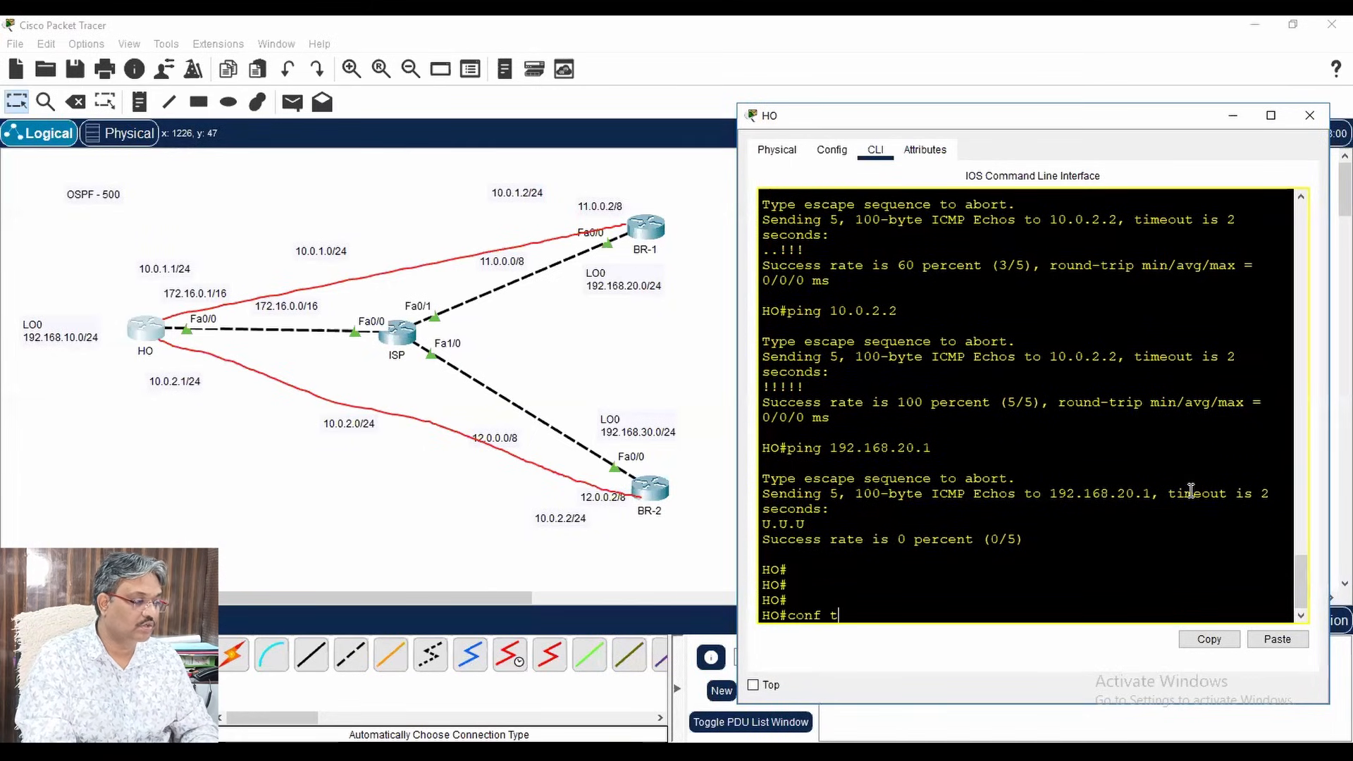
{"action": "key", "text": "Return"}
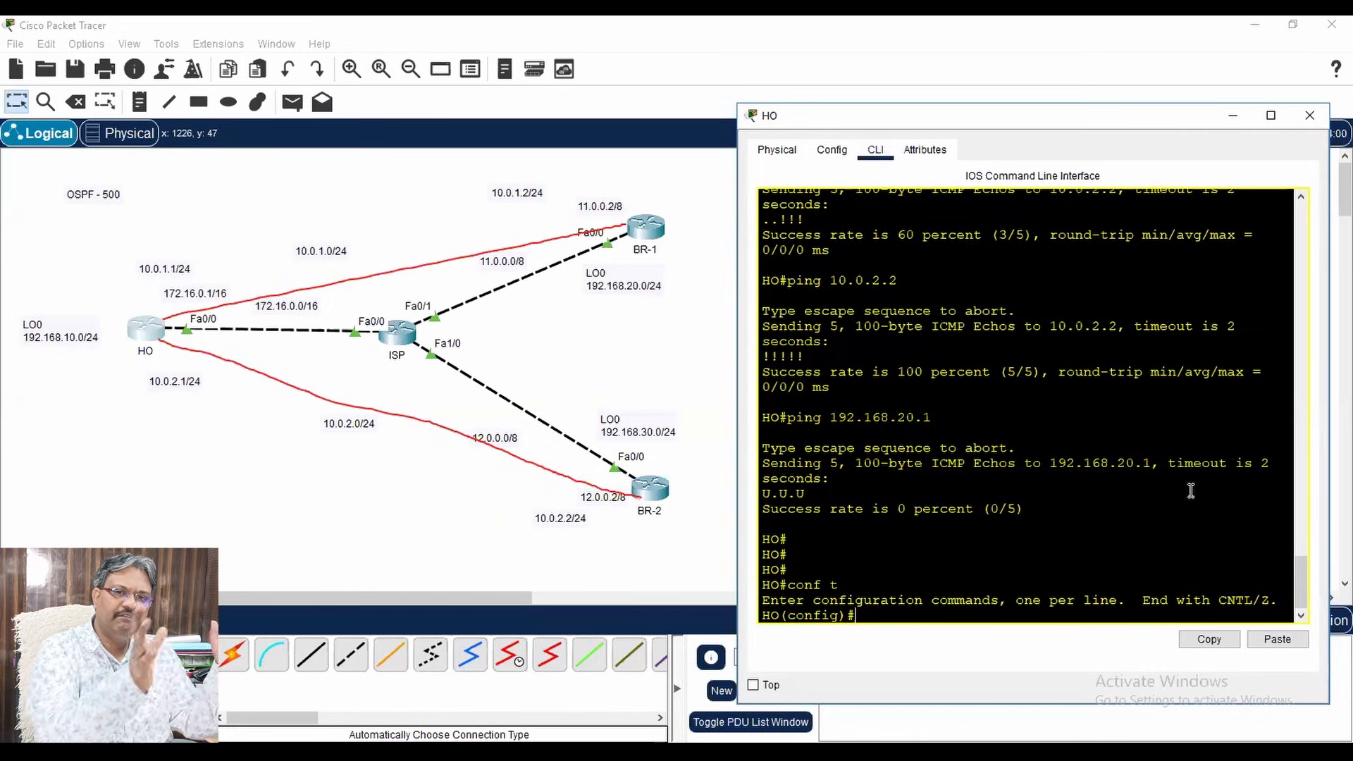
- Start OSPF process 500 on the HO router
{"action": "key", "text": "Return"}
{"action": "key", "text": "Return"}
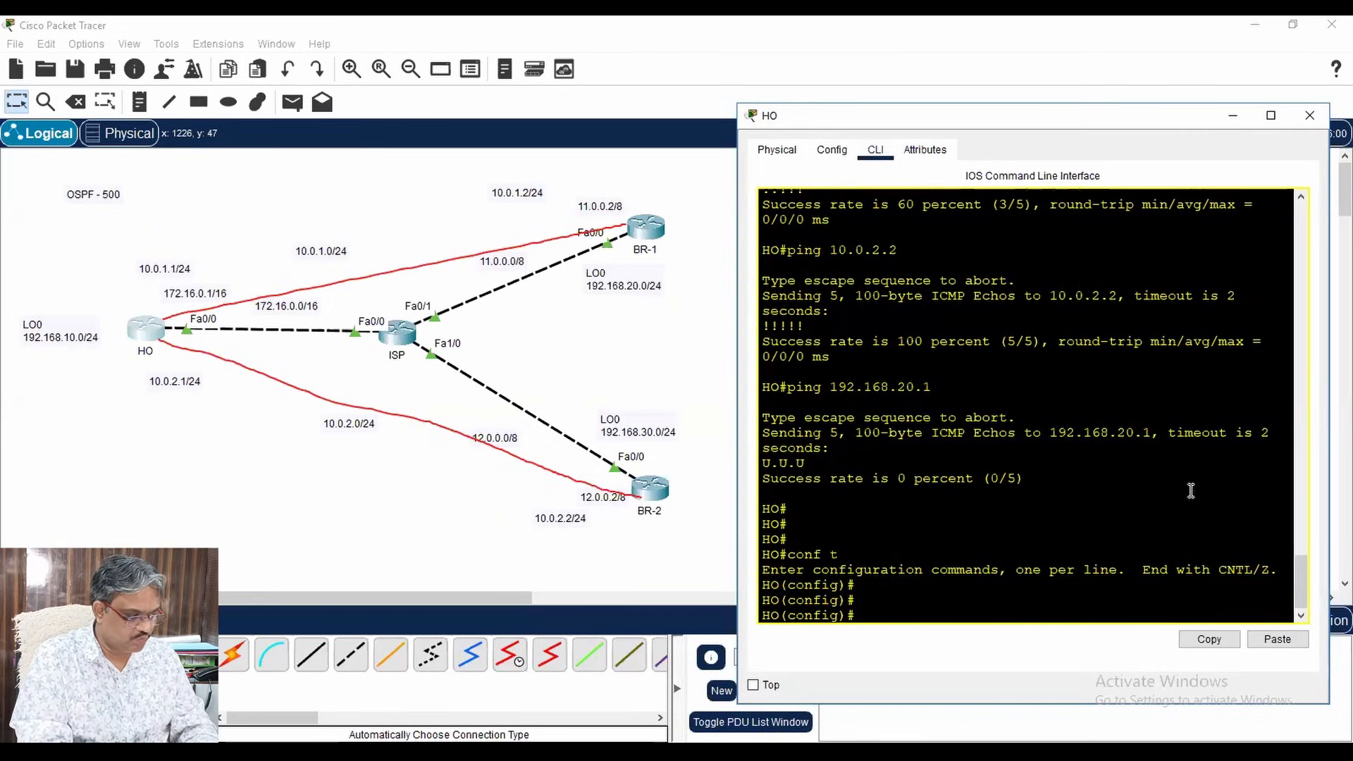
{"action": "type", "text": "os"}
{"action": "key", "text": "Tab"}
{"action": "key", "text": "BackSpace"}
{"action": "key", "text": "BackSpace"}
{"action": "type", "text": "rou"}
{"action": "key", "text": "Tab"}
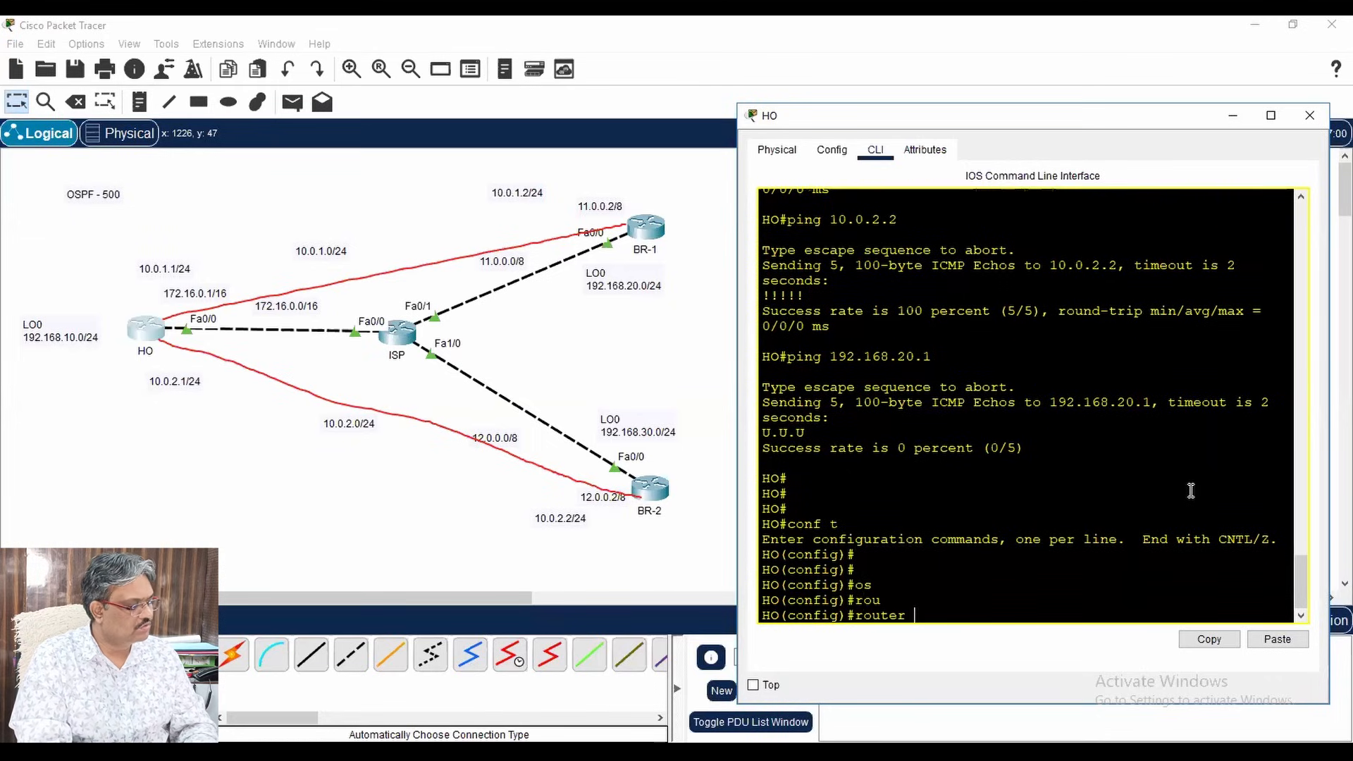
{"action": "type", "text": "os"}
{"action": "key", "text": "Tab"}
{"action": "type", "text": "500"}
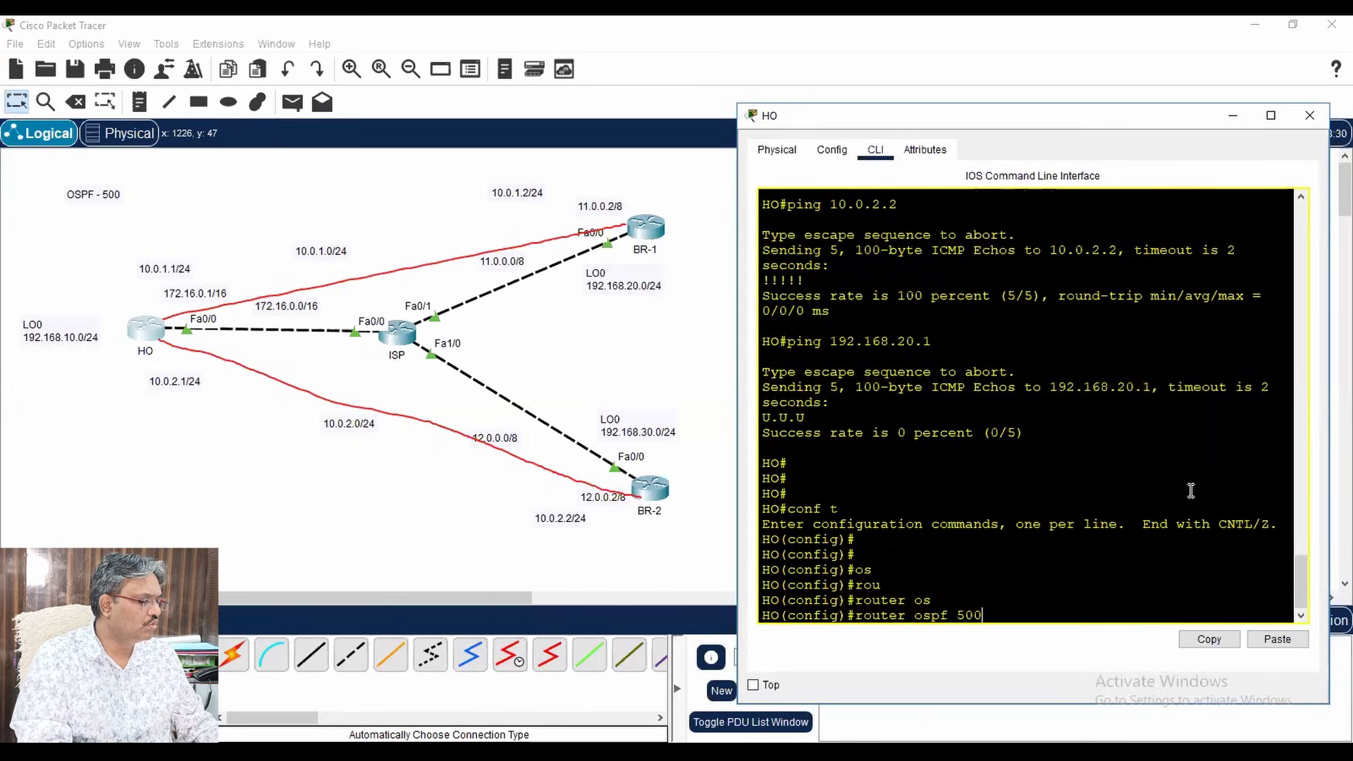
{"action": "key", "text": "Return"}
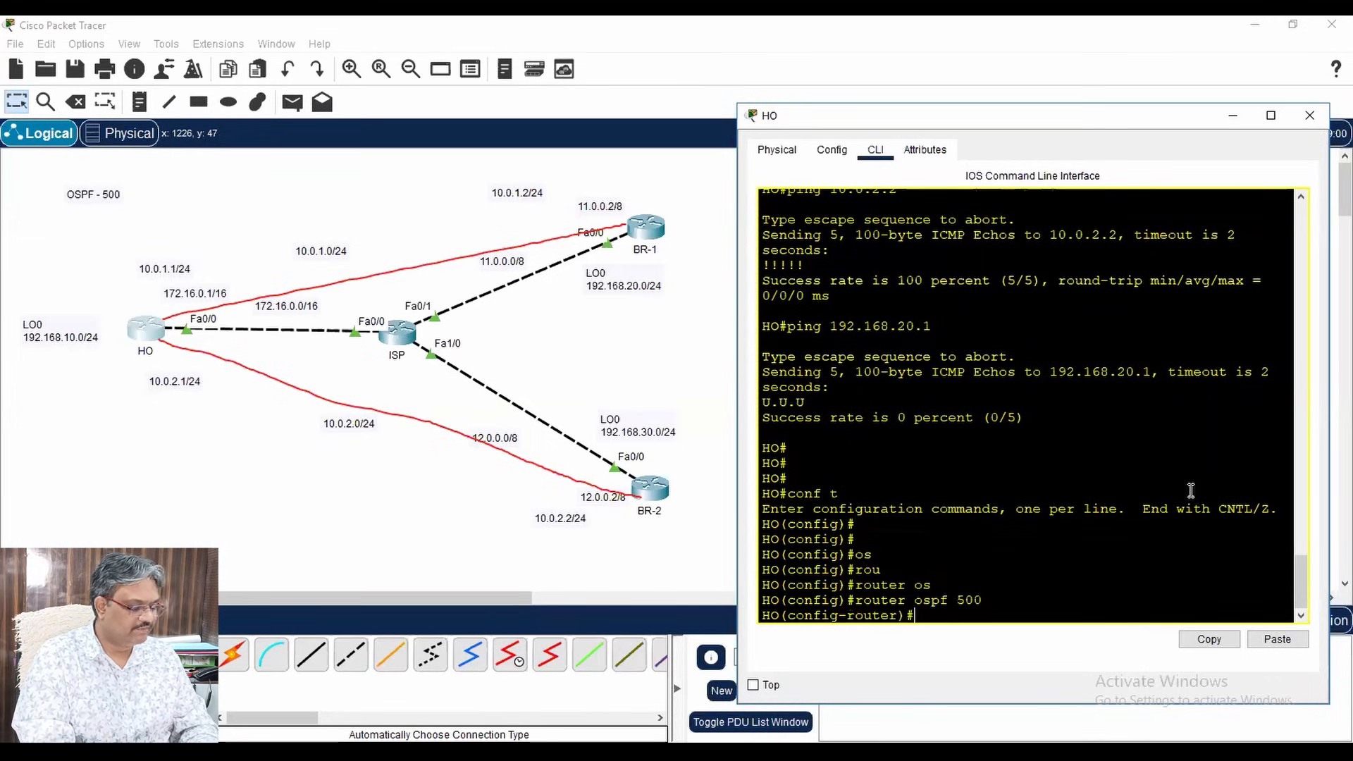
- Set HO's OSPF router ID to 11.11.11.11
{"action": "type", "text": "rou"}
{"action": "key", "text": "Tab"}
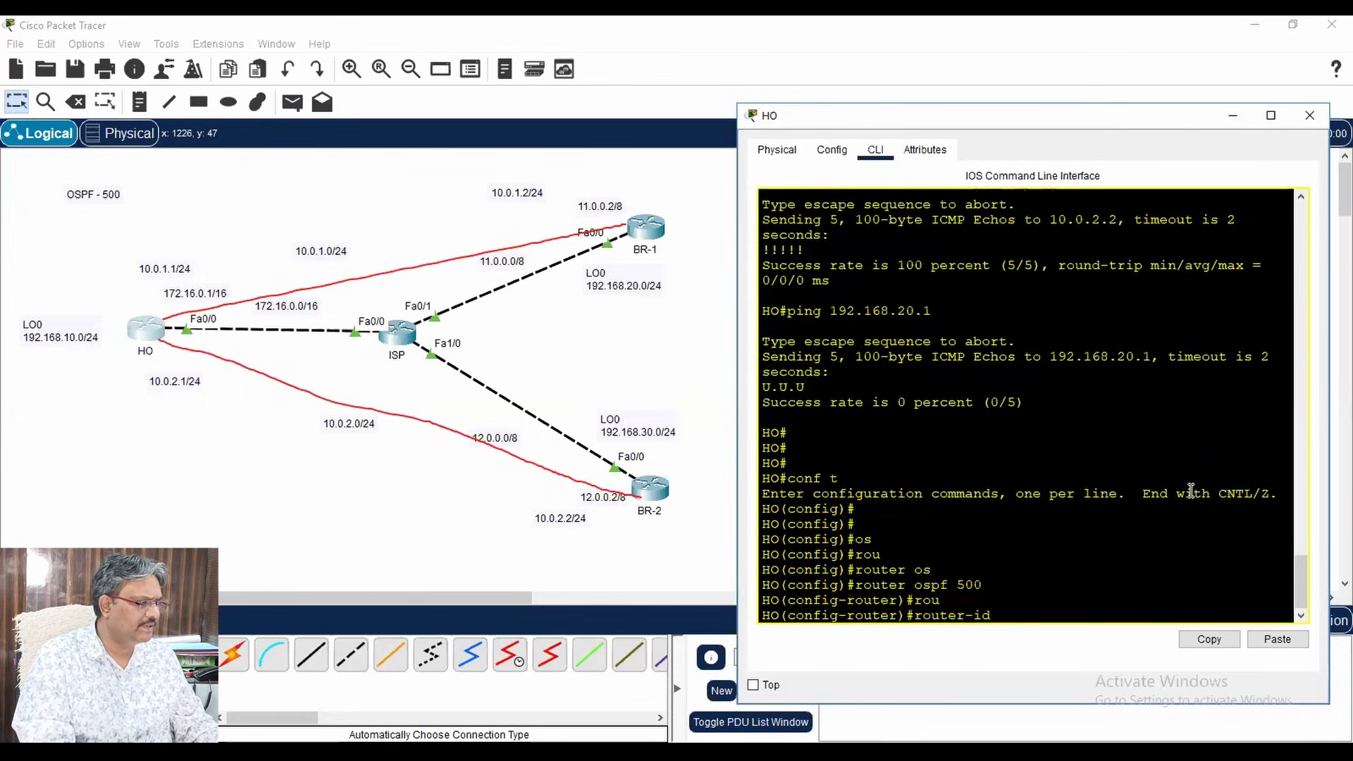
{"action": "type", "text": "11.11.11.11"}
{"action": "key", "text": "Return"}
- Advertise HO's loopback network 192.168.10.0 with wildcard 0.0.0.255 in OSPF area 0
{"action": "type", "text": "net"}
{"action": "key", "text": "Tab"}
{"action": "type", "text": "192.168.10.0 0.0.0.255 ar"}
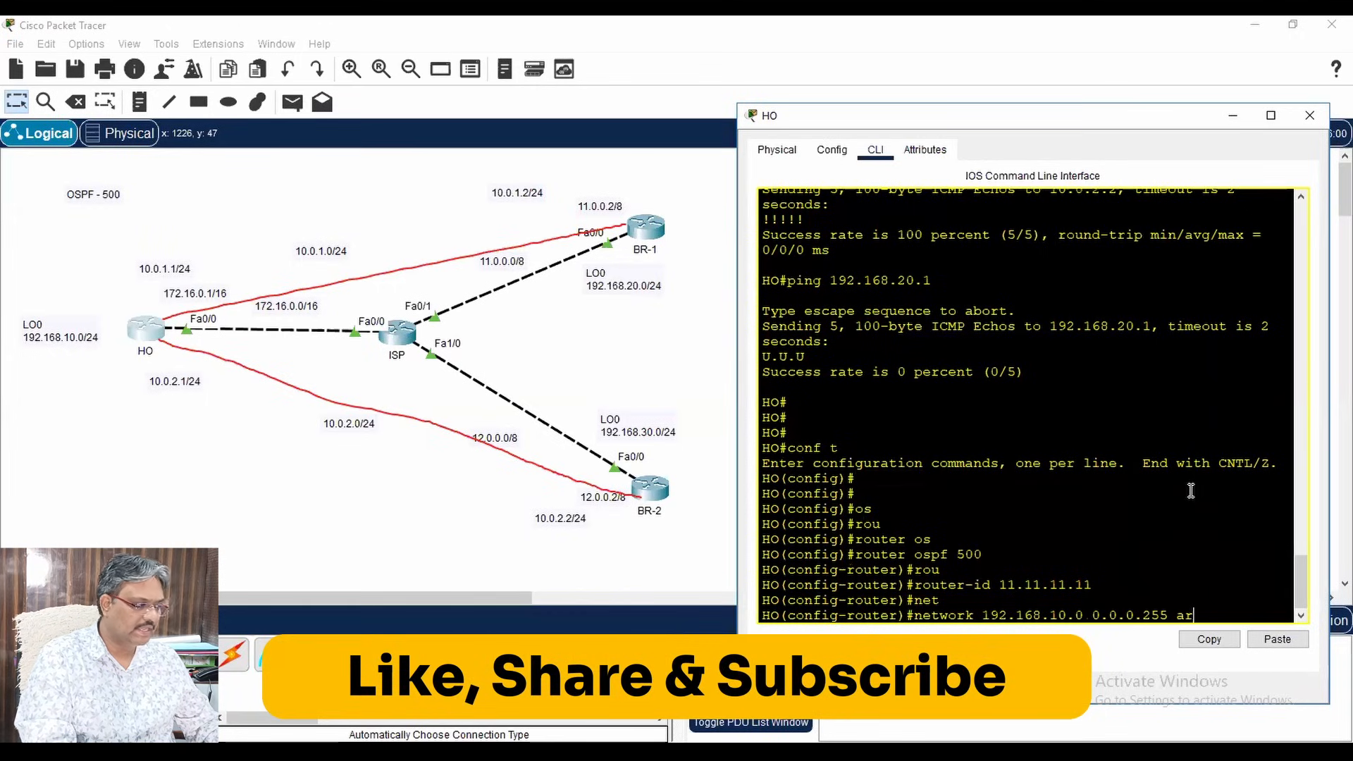
{"action": "key", "text": "Tab"}
{"action": "type", "text": "0"}
{"action": "key", "text": "Return"}
- Advertise network 10.0.0.0 with wildcard 0.255.255.255 in area 0 on HO, then end configuration and close the HO window
{"action": "type", "text": "net"}
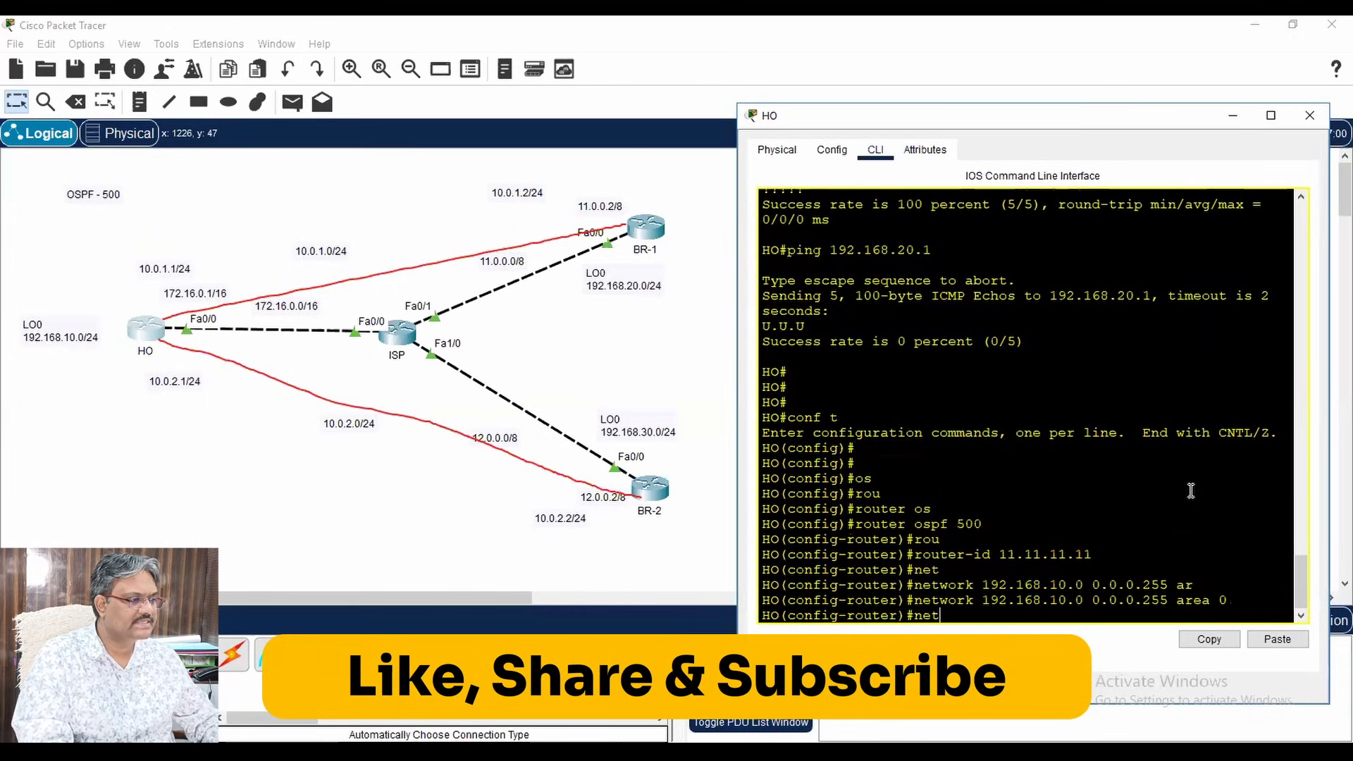
{"action": "key", "text": "Tab"}
{"action": "type", "text": "10.0.0.0"}
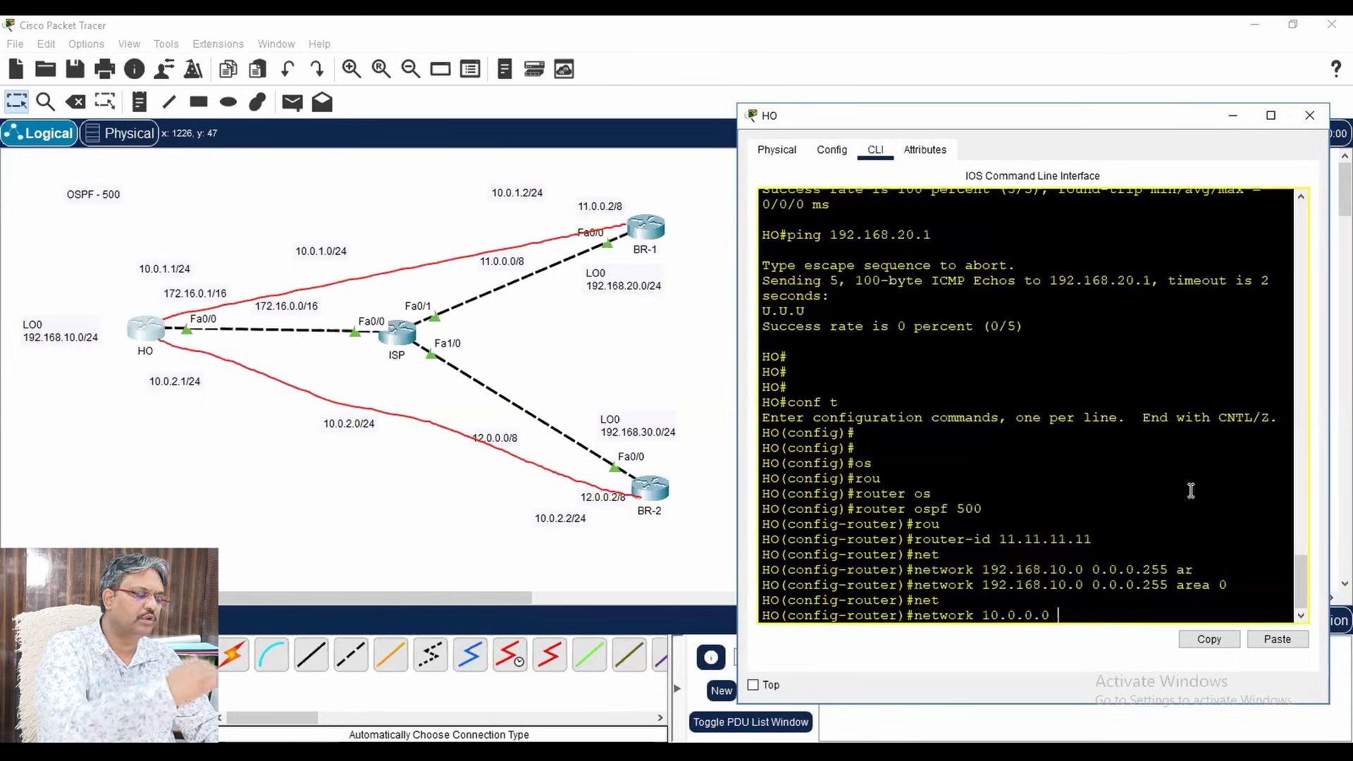
{"action": "type", "text": "0.255.255"}
{"action": "type", "text": ".255"}
{"action": "type", "text": "r"}
{"action": "key", "text": "Tab"}
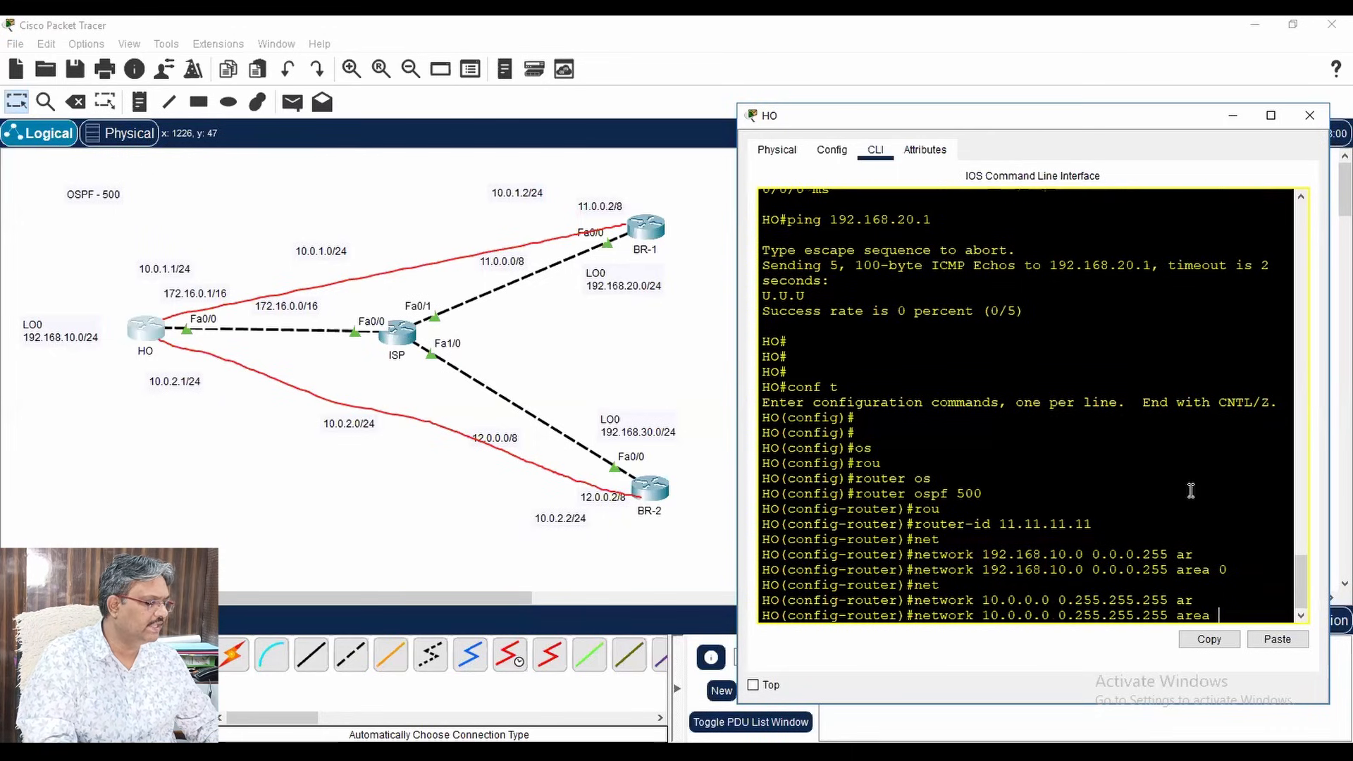
{"action": "type", "text": "0"}
{"action": "key", "text": "Return"}
{"action": "type", "text": "end"}
{"action": "key", "text": "Return"}
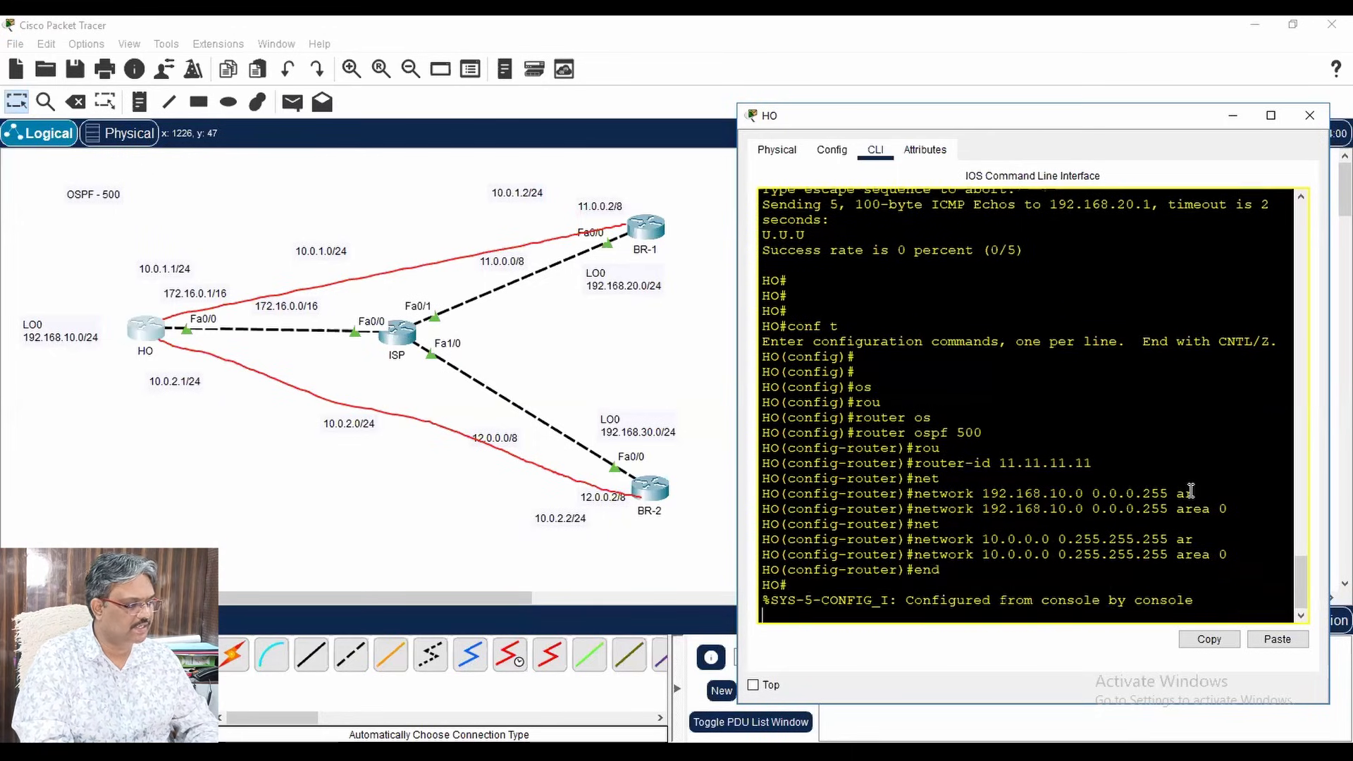
{"action": "key", "text": "Return"}
{"action": "key", "text": "Return"}
{"action": "key", "text": "Return"}
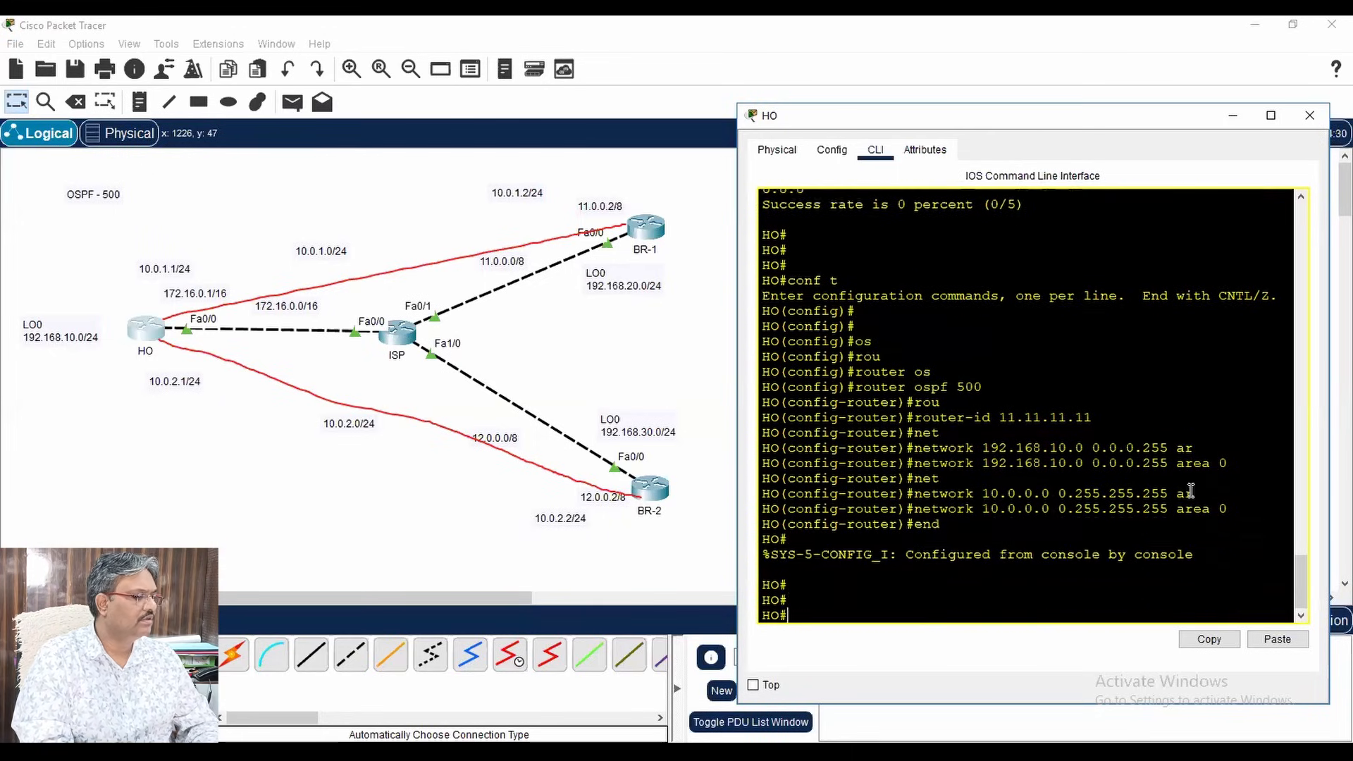
{"action": "left_click", "coordinate": [1309, 115]}
- Open BR-1's command line, enter global configuration mode and start OSPF process 500
{"action": "left_click", "coordinate": [646, 227]}
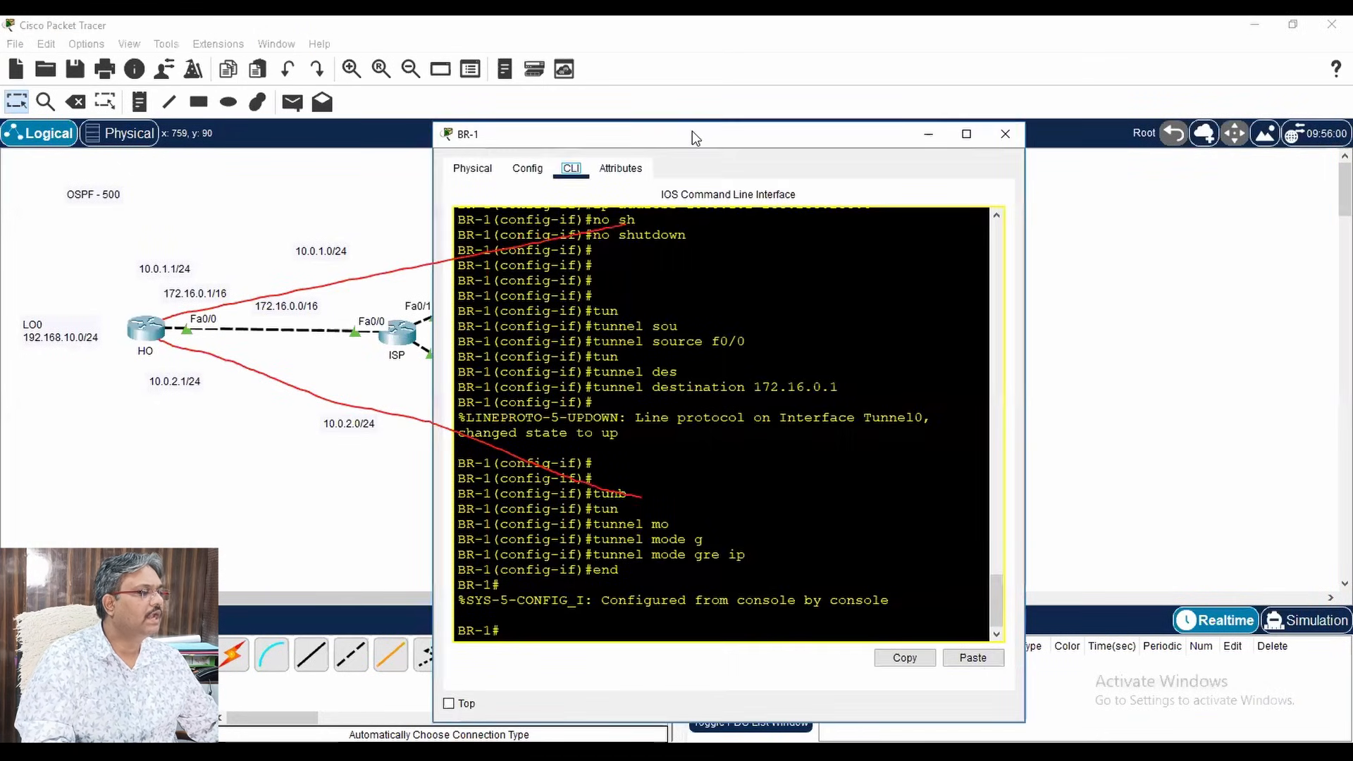
{"action": "left_click_drag", "start_coordinate": [692, 129], "coordinate": [980, 111]}
{"action": "key", "text": "Return"}
{"action": "key", "text": "Return"}
{"action": "key", "text": "Return"}
{"action": "key", "text": "Return"}
{"action": "type", "text": "conf t"}
{"action": "key", "text": "Return"}
{"action": "type", "text": "rou"}
{"action": "key", "text": "Tab"}
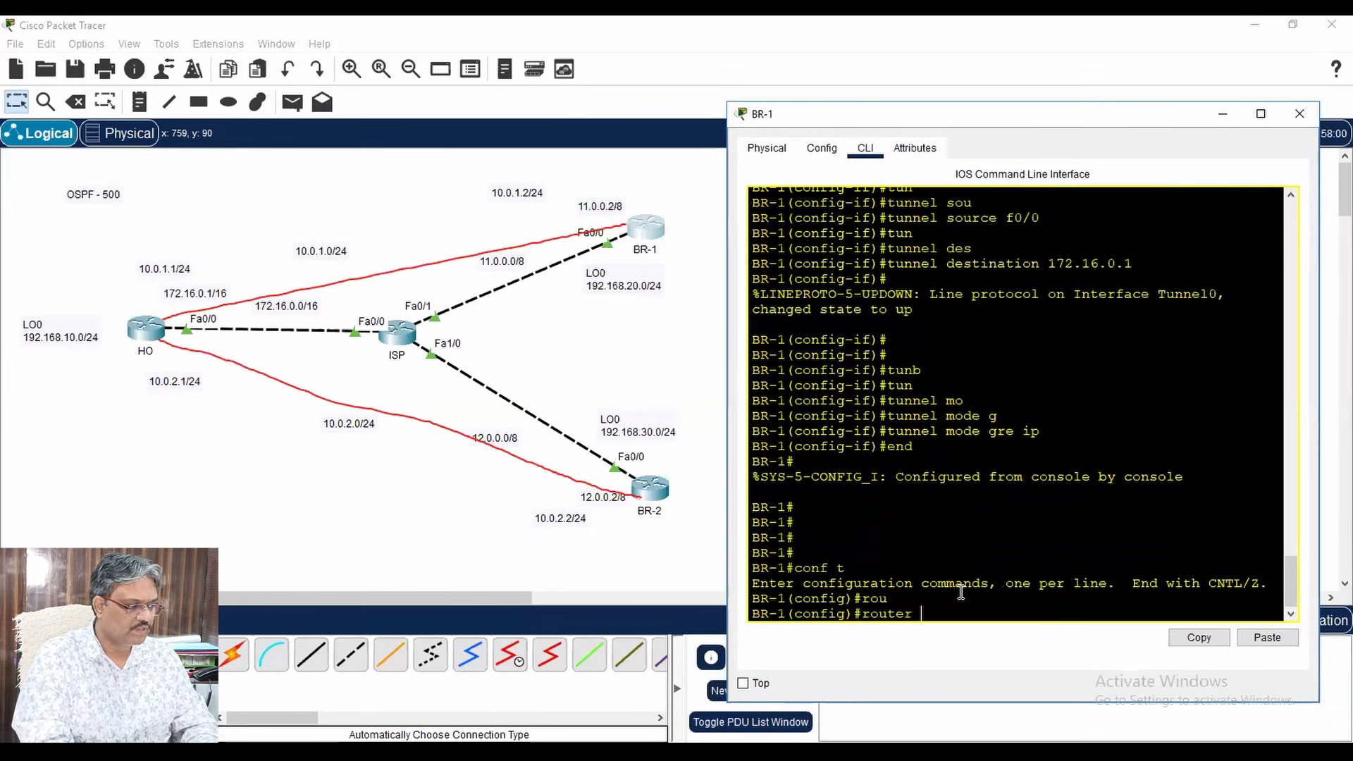
{"action": "type", "text": "os"}
{"action": "key", "text": "Tab"}
{"action": "type", "text": "500"}
{"action": "key", "text": "Return"}
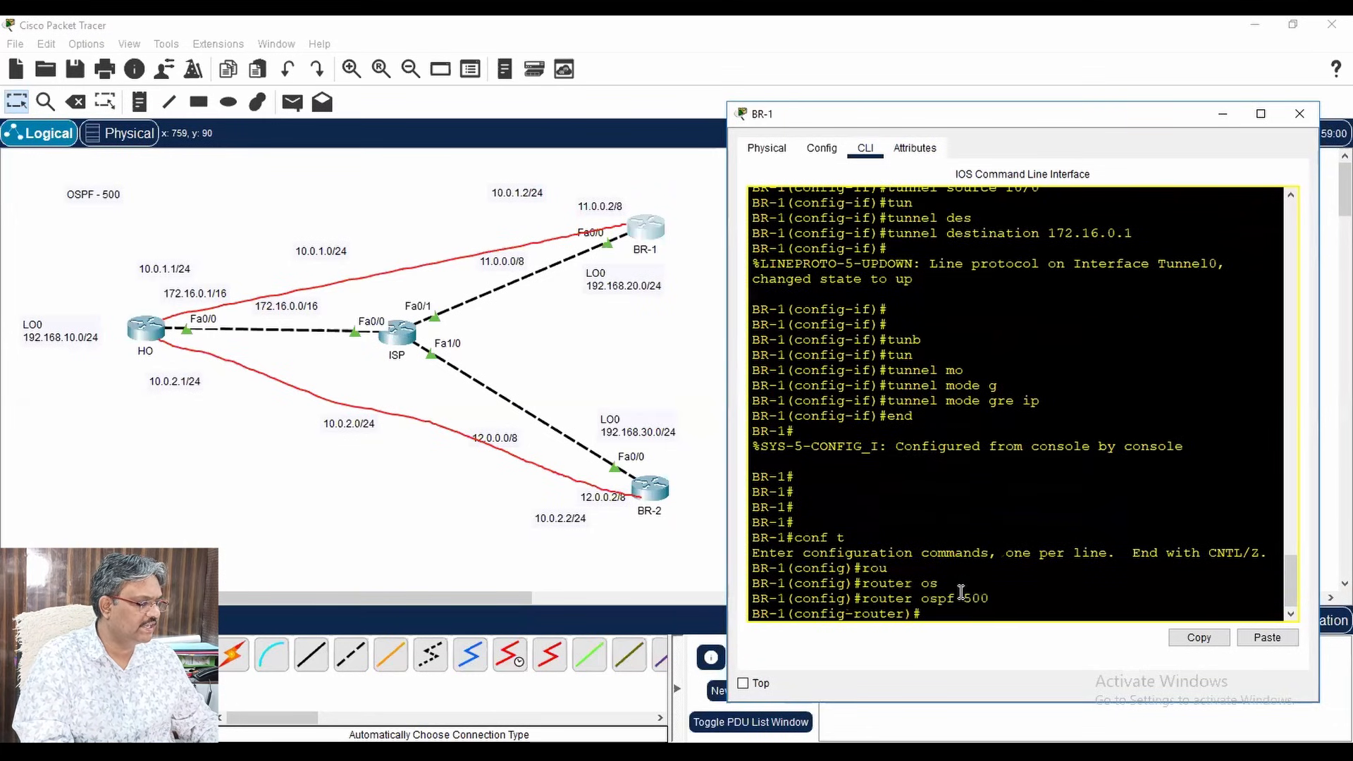
- Set BR-1's OSPF router ID to 22.22.22.22
{"action": "type", "text": "rou"}
{"action": "key", "text": "Tab"}
{"action": "type", "text": "22.22.2"}
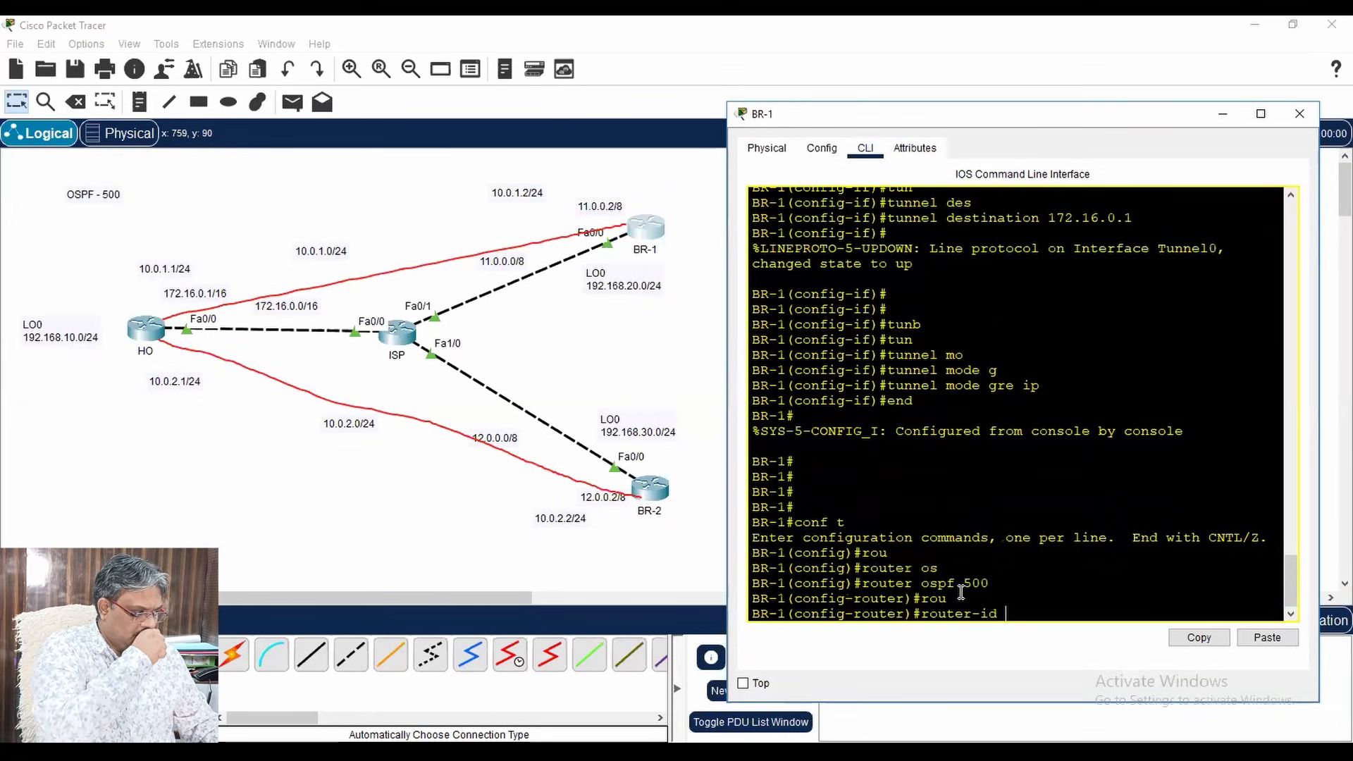
{"action": "type", "text": "2.22.22."}
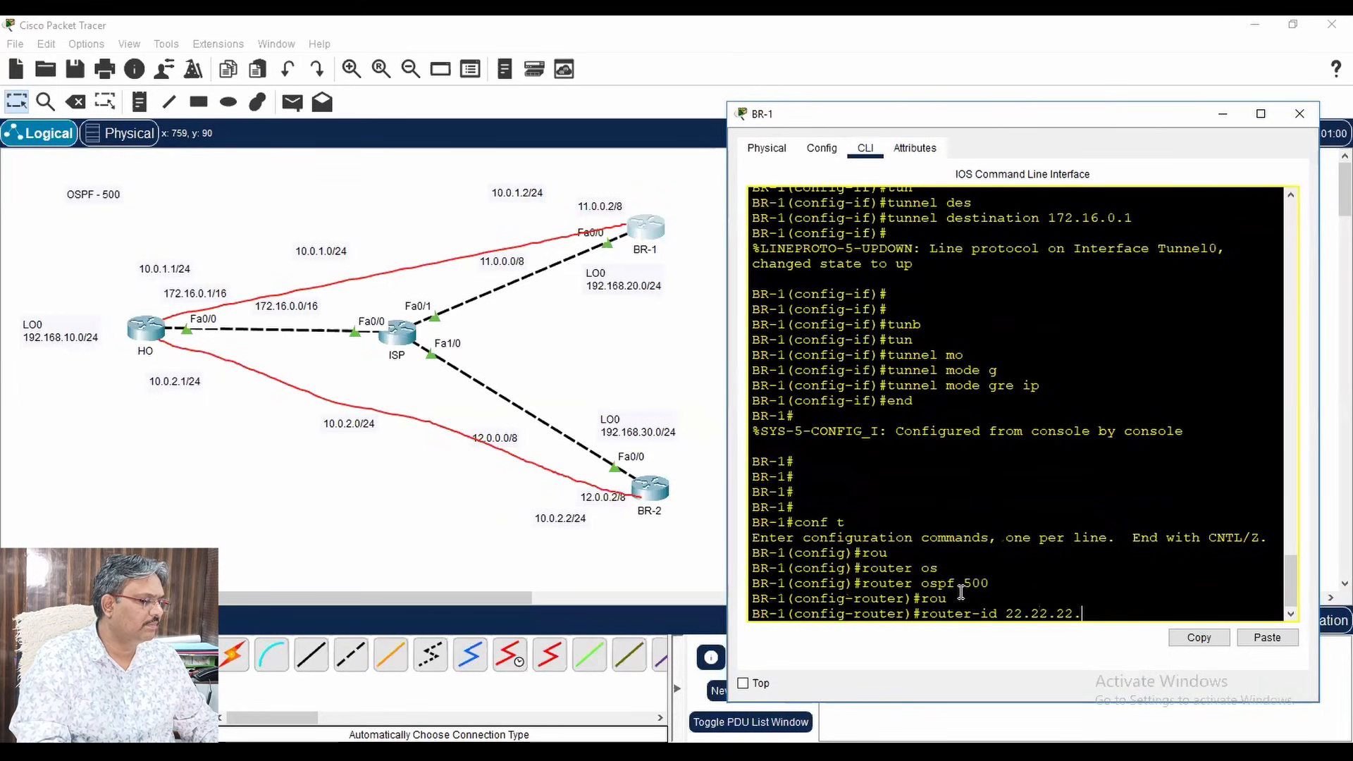
{"action": "key", "text": "Return"}
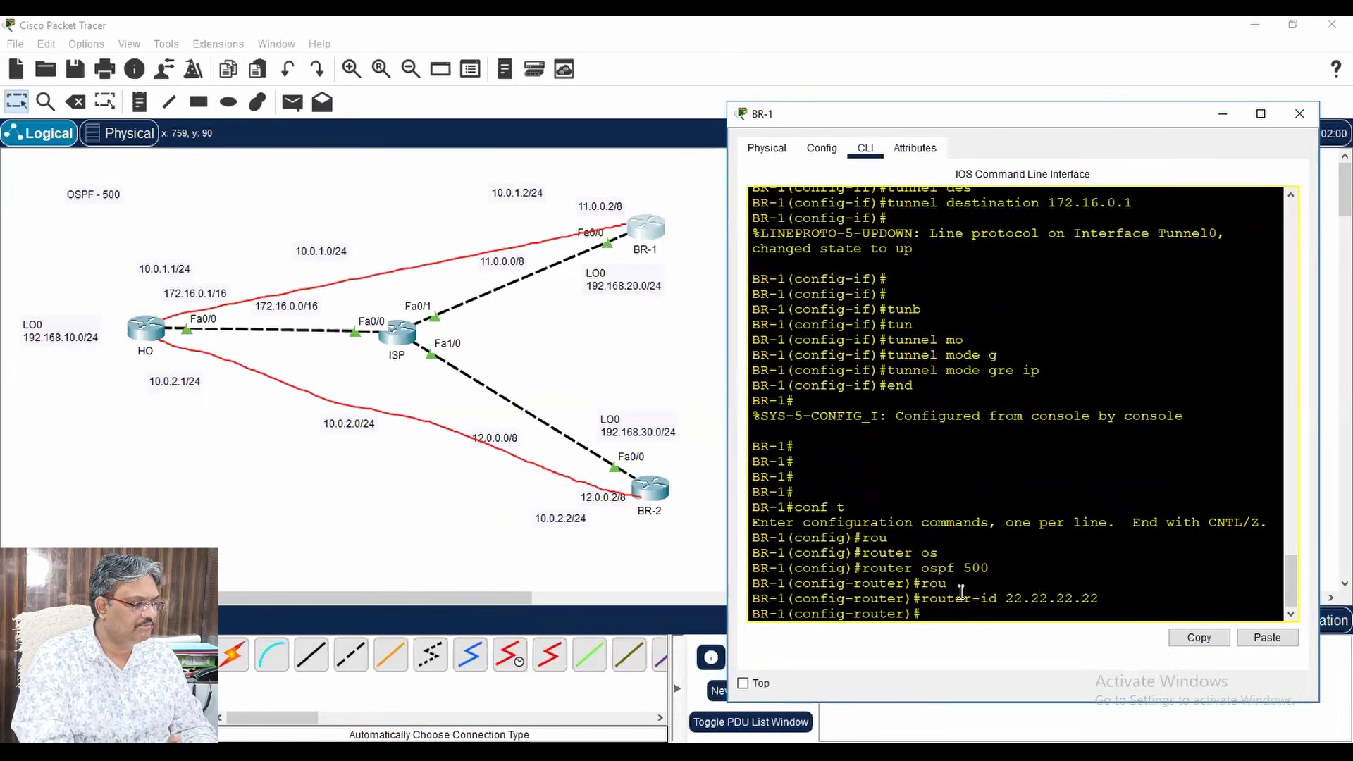
- Advertise the tunnel network 10.0.0.0 with wildcard 0.255.255.255 in OSPF area 0 on BR-1
{"action": "type", "text": "net"}
{"action": "key", "text": "Tab"}
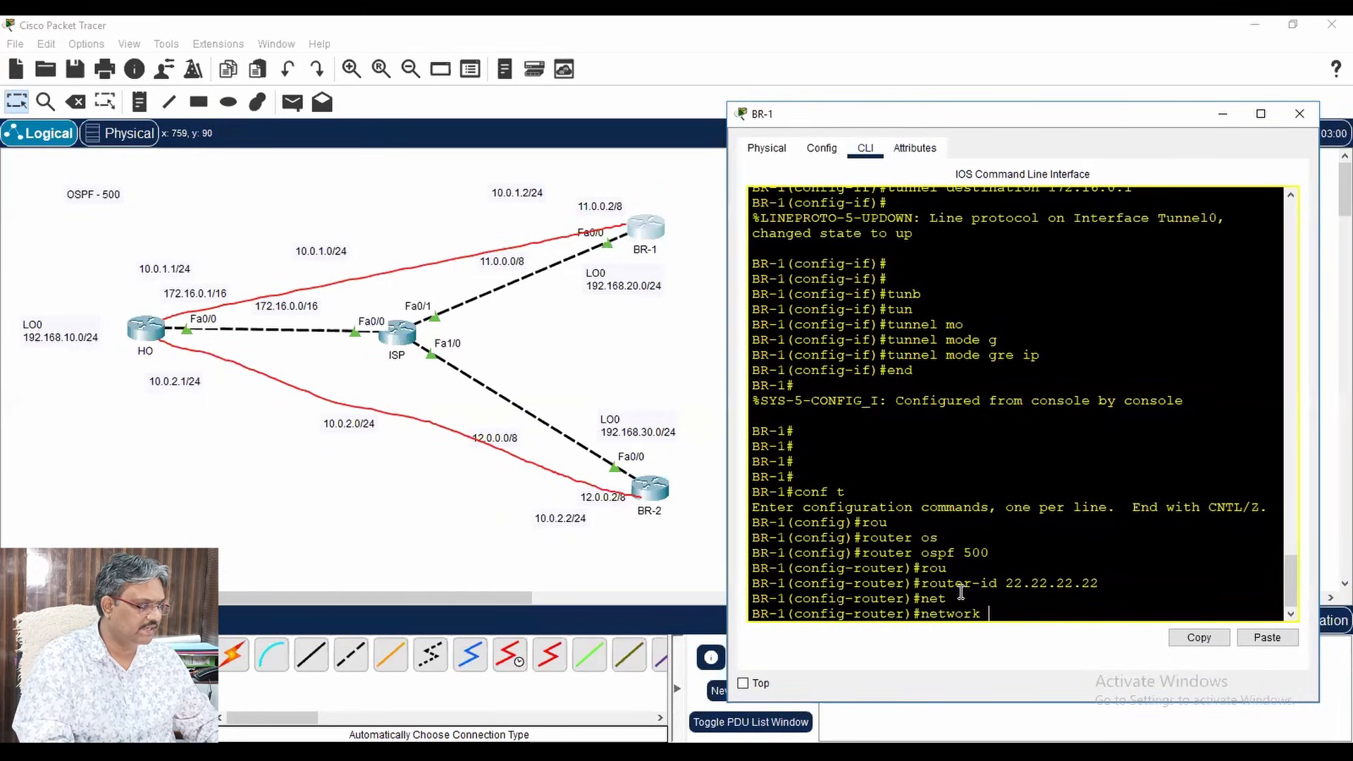
{"action": "type", "text": "10.0.0"}
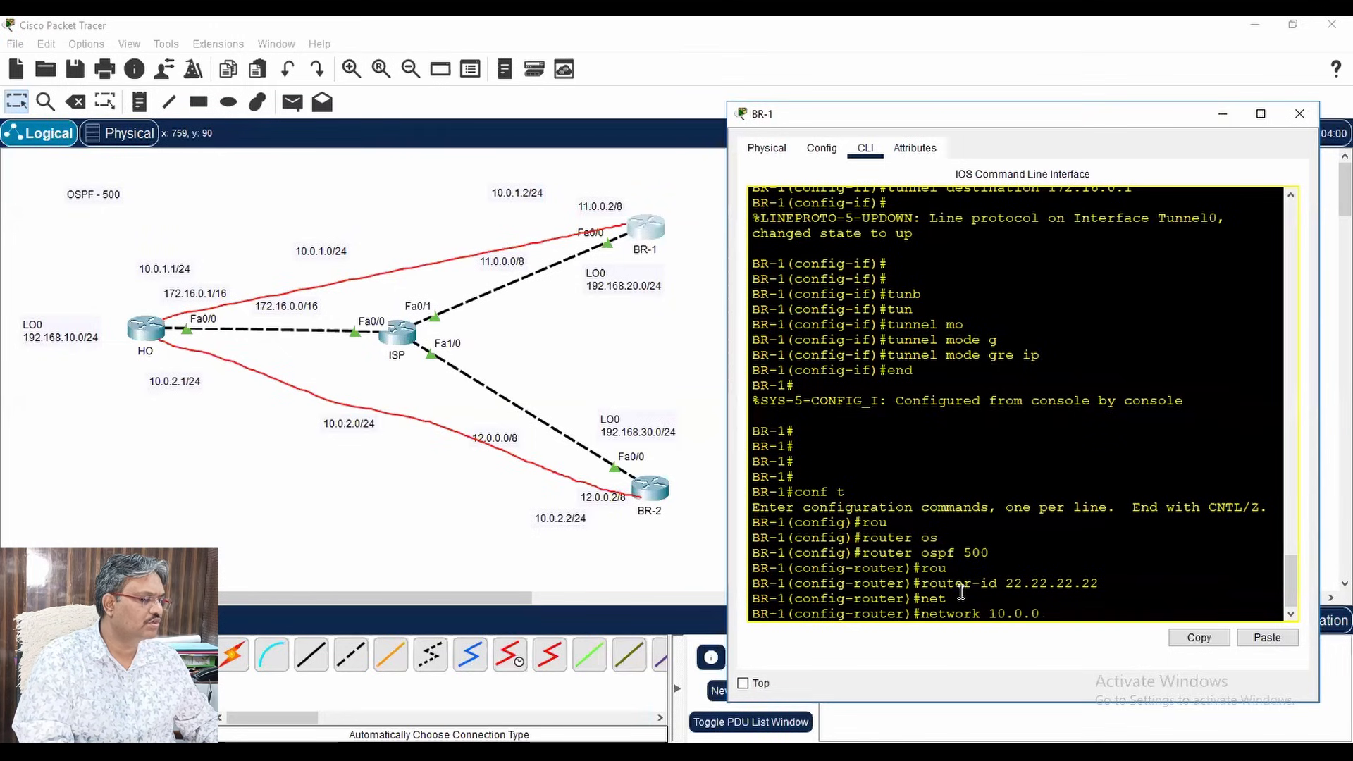
{"action": "type", "text": ".0 0.255.2"}
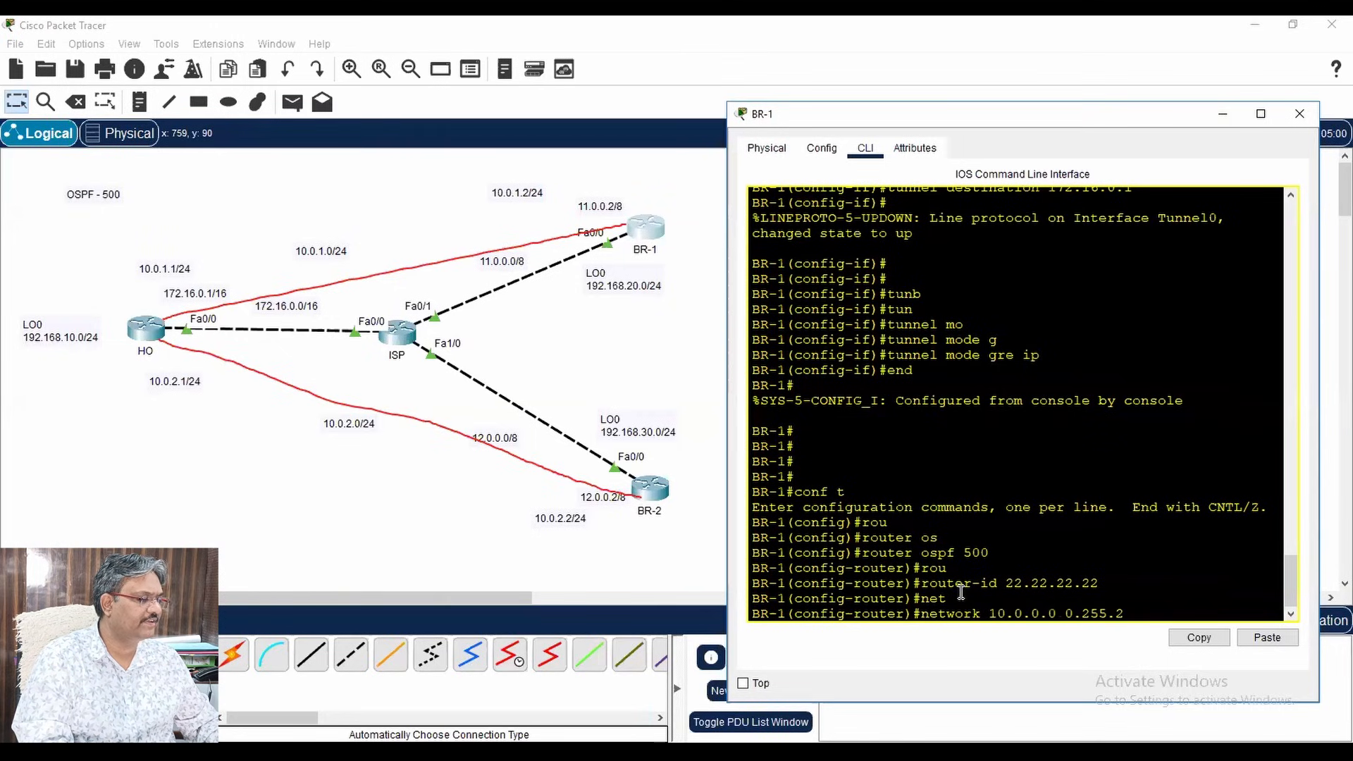
{"action": "type", "text": "55.255 ar"}
{"action": "key", "text": "Tab"}
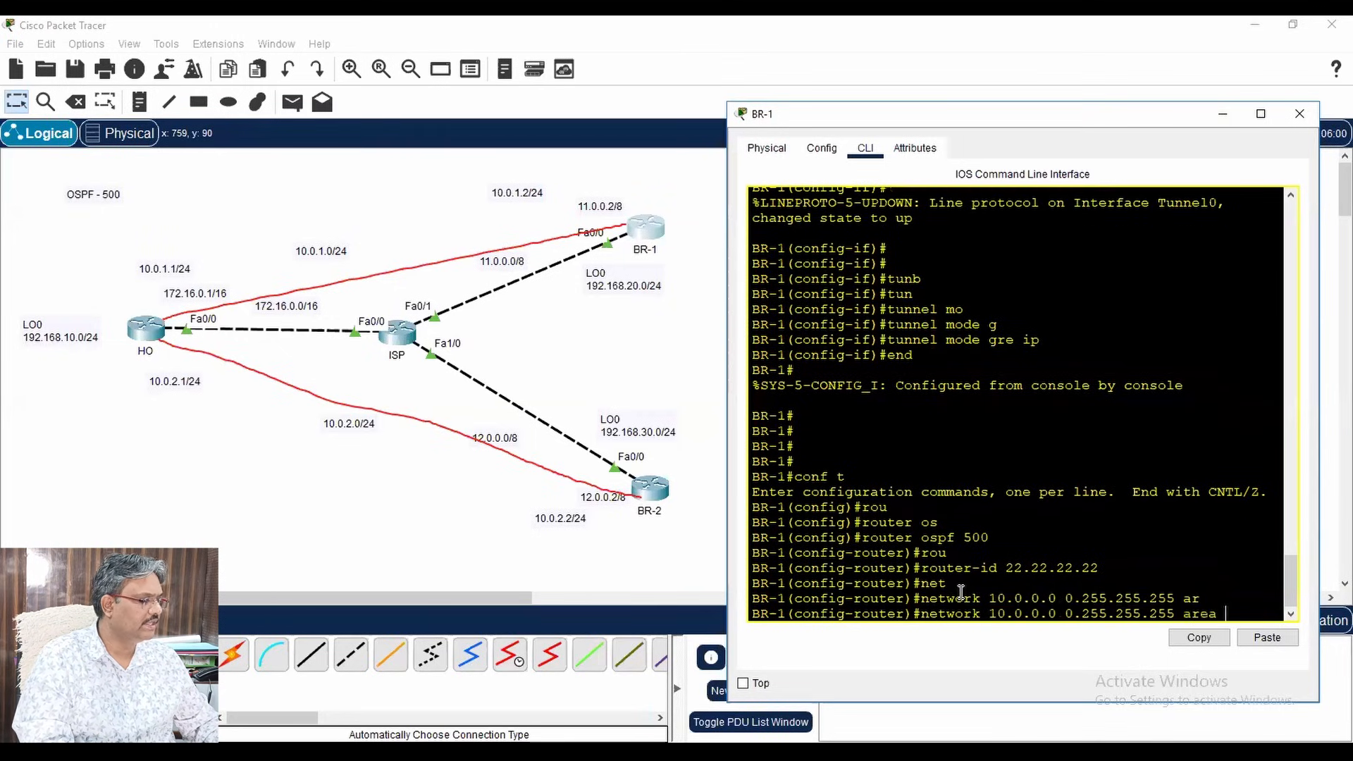
{"action": "type", "text": "0"}
{"action": "key", "text": "Return"}
- Advertise BR-1's loopback network 192.168.20.0 with wildcard 0.0.0.255 in area 0, end configuration and close the BR-1 window
{"action": "type", "text": "net"}
{"action": "key", "text": "Tab"}
{"action": "type", "text": "192.168.2"}
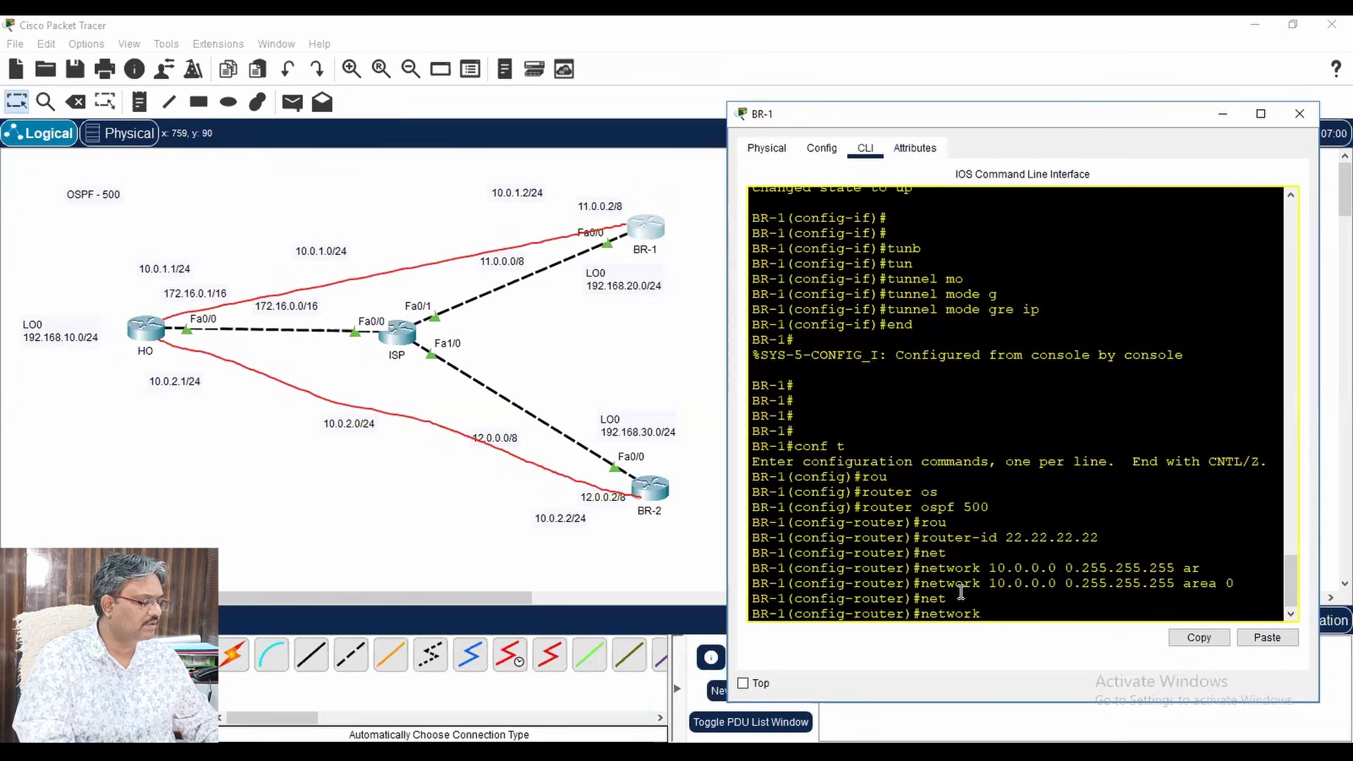
{"action": "type", "text": "0.0 "}
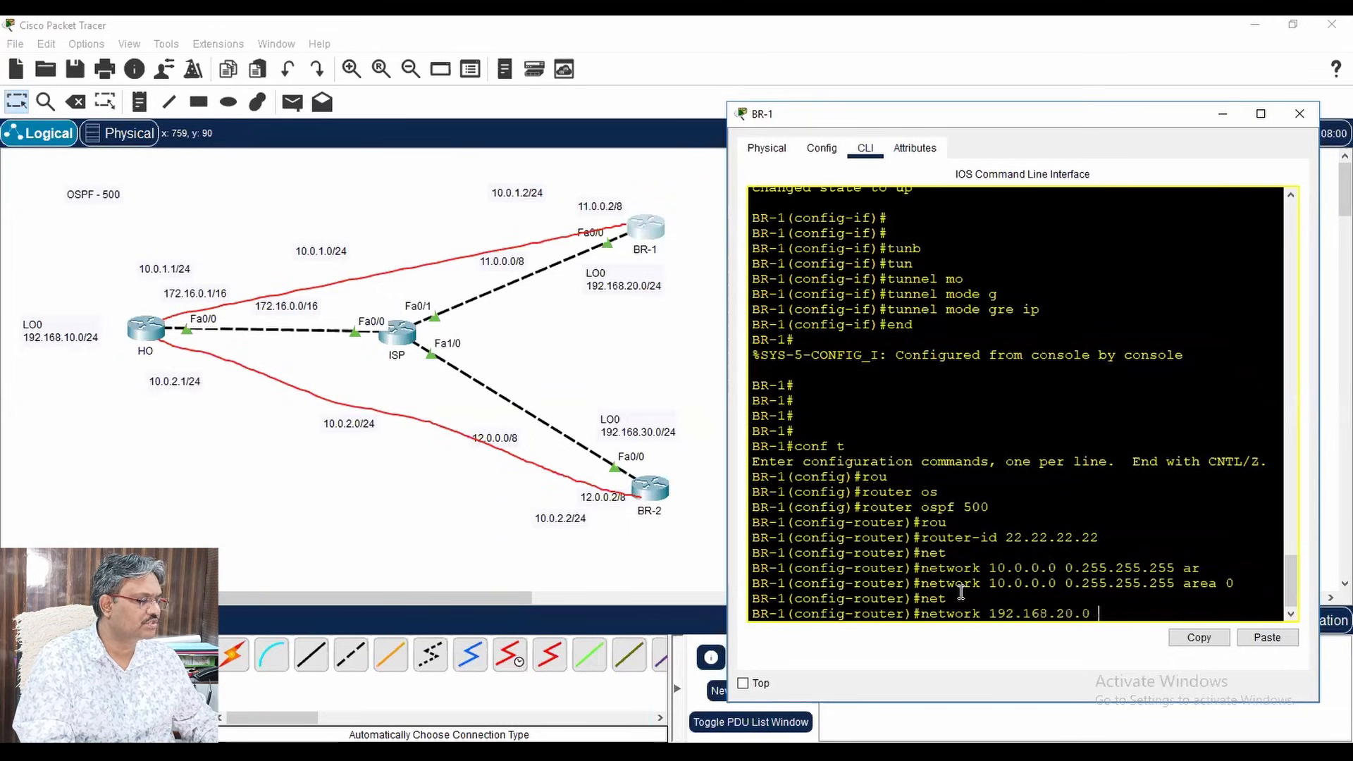
{"action": "type", "text": "0."}
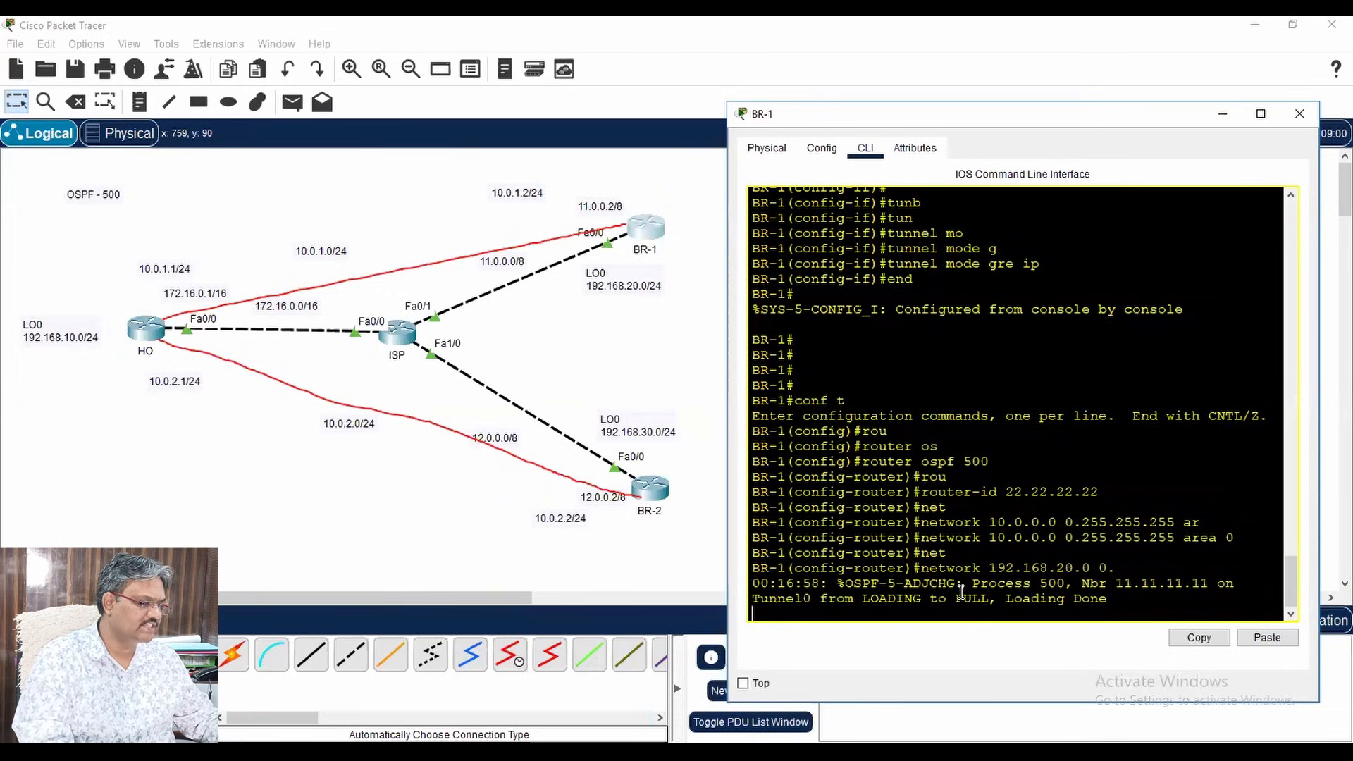
{"action": "type", "text": "0.0"}
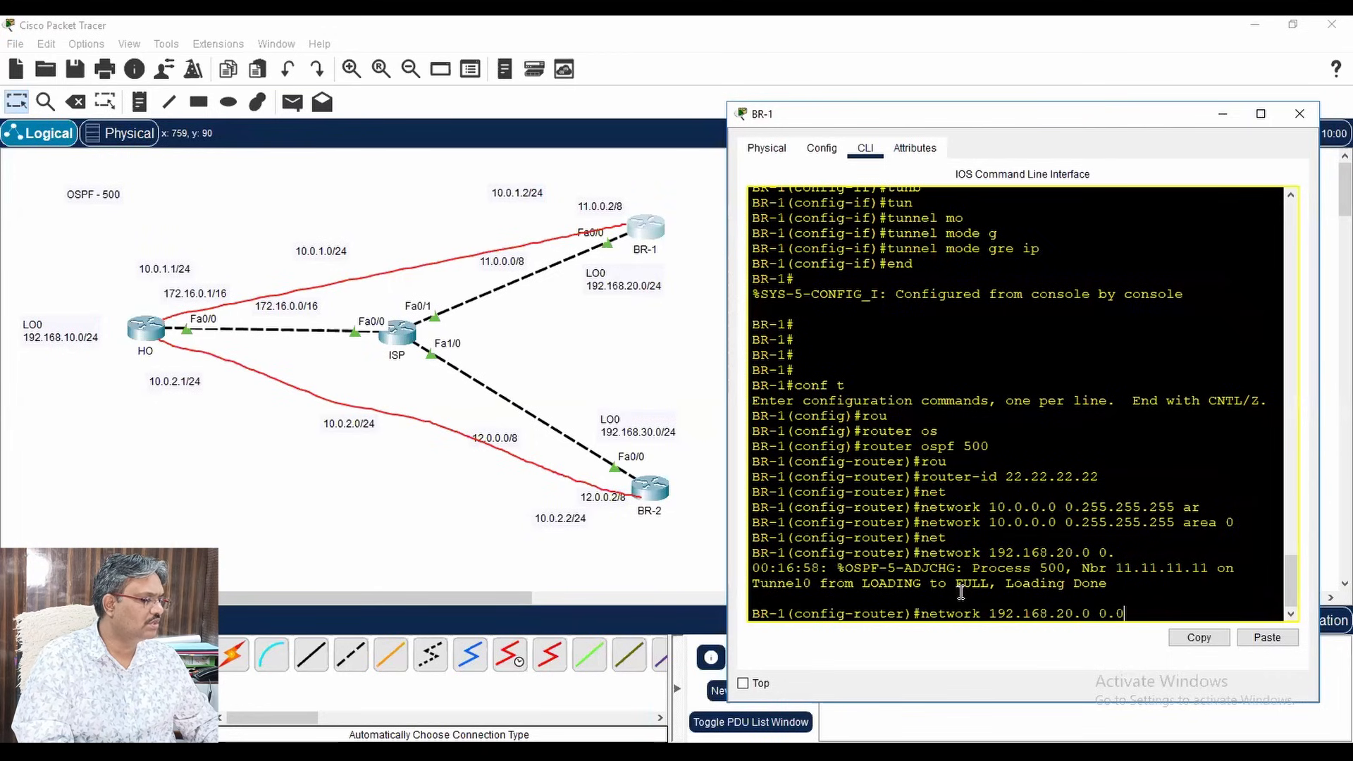
{"action": "type", "text": ".255 ar"}
{"action": "key", "text": "Tab"}
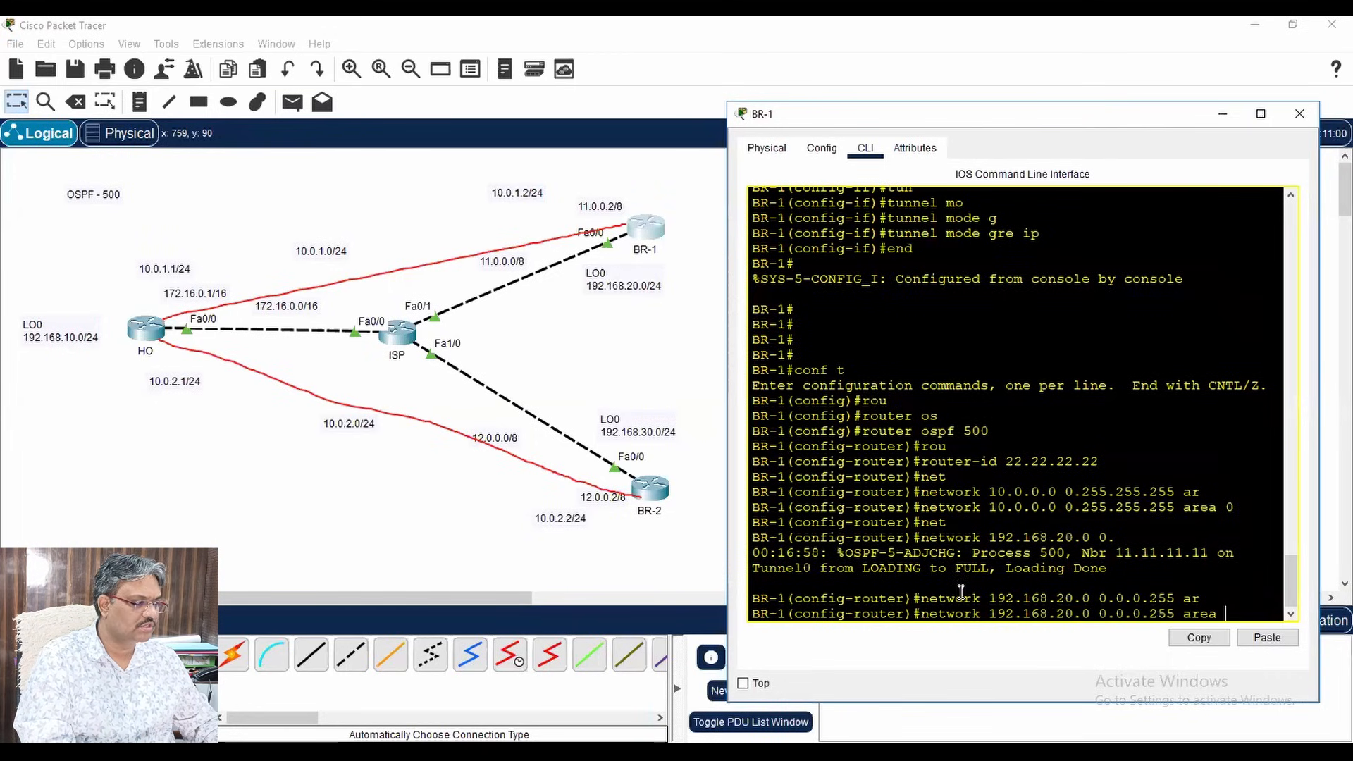
{"action": "type", "text": "0"}
{"action": "key", "text": "Return"}
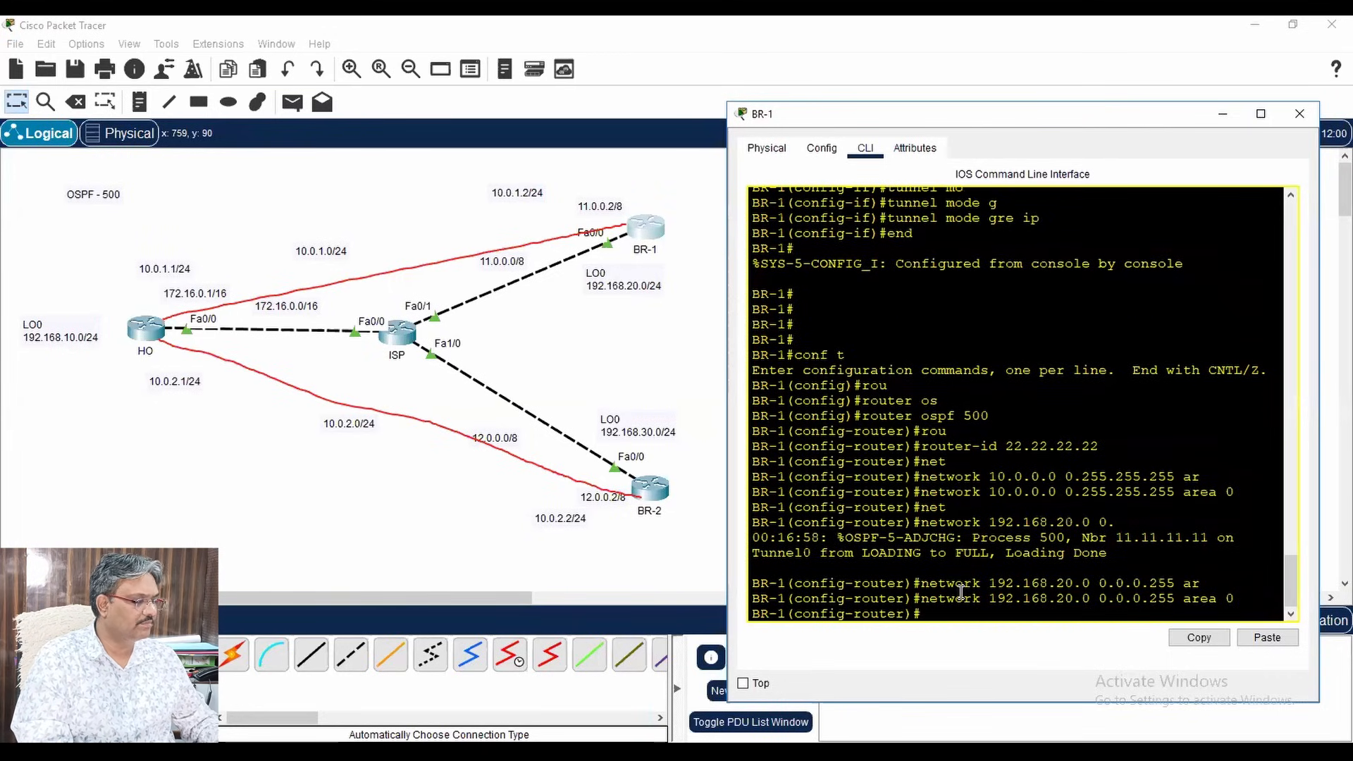
{"action": "type", "text": "end"}
{"action": "key", "text": "Return"}
{"action": "key", "text": "Return"}
{"action": "key", "text": "Return"}
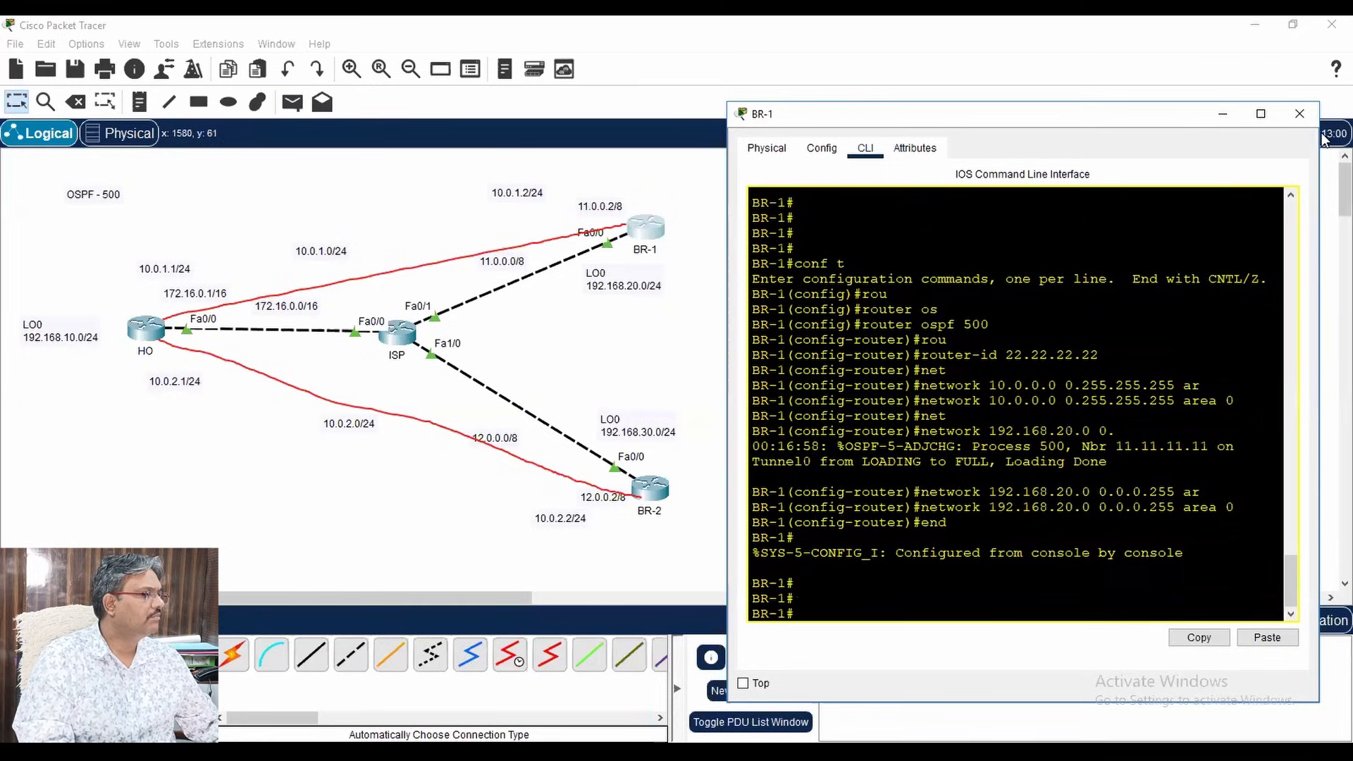
{"action": "left_click", "coordinate": [1299, 114]}
- Open BR-2's command line, exit interface configuration and start OSPF process 500
{"action": "left_click", "coordinate": [648, 488]}
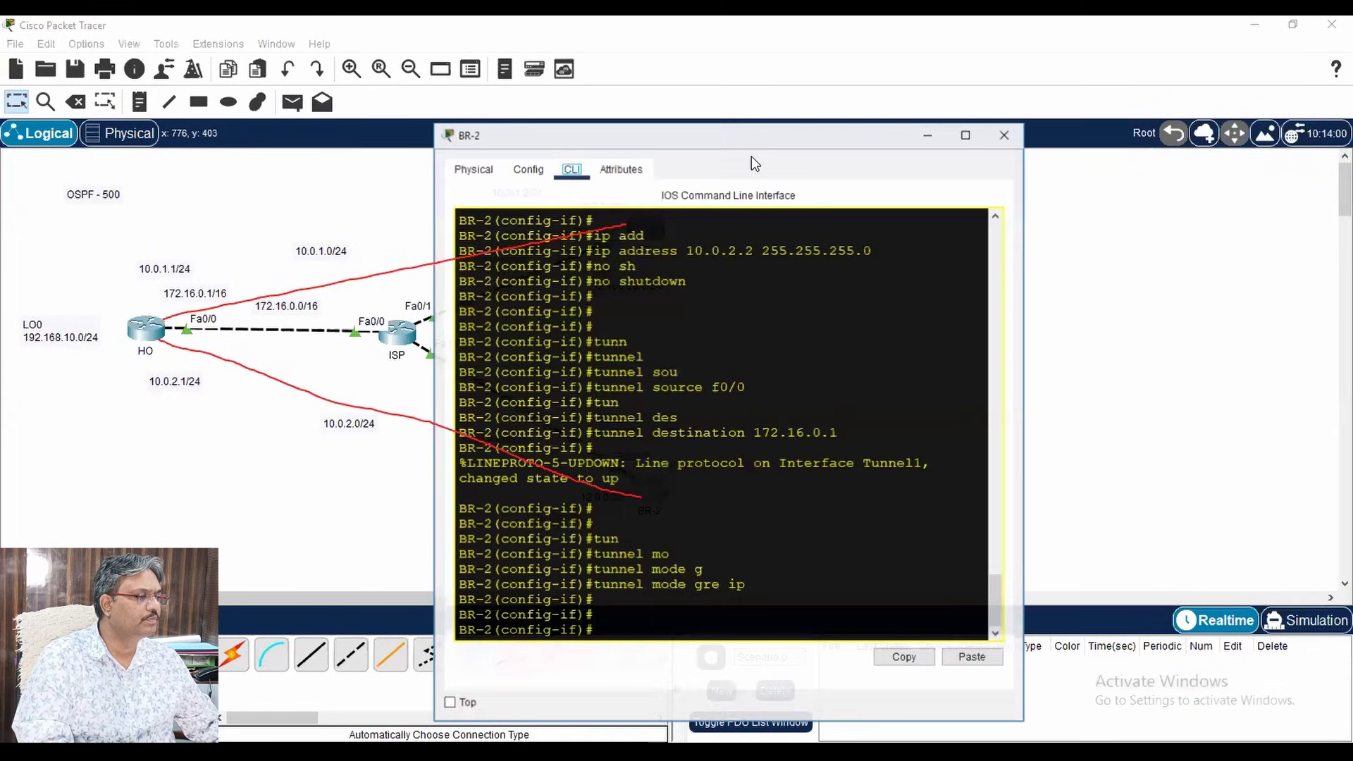
{"action": "left_click", "coordinate": [951, 369]}
{"action": "left_click", "coordinate": [827, 140]}
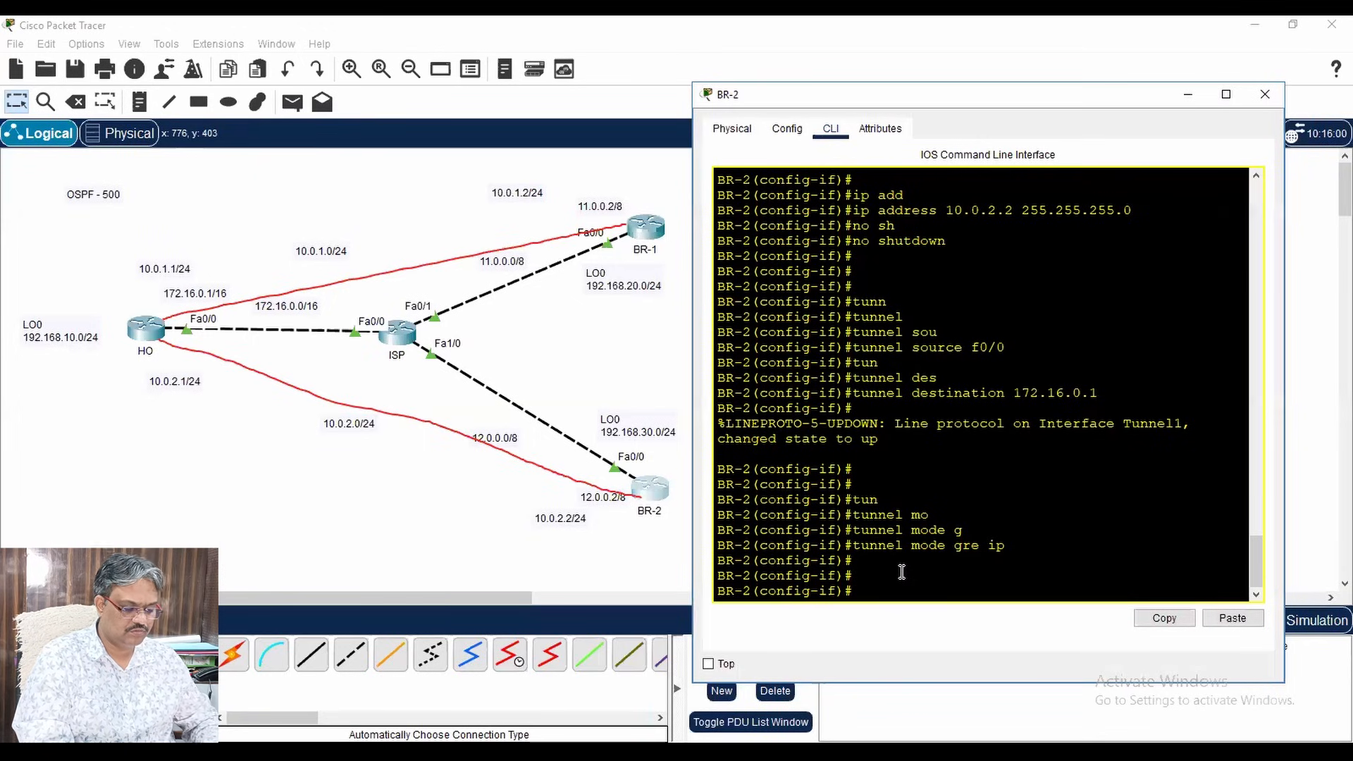
{"action": "type", "text": "exit"}
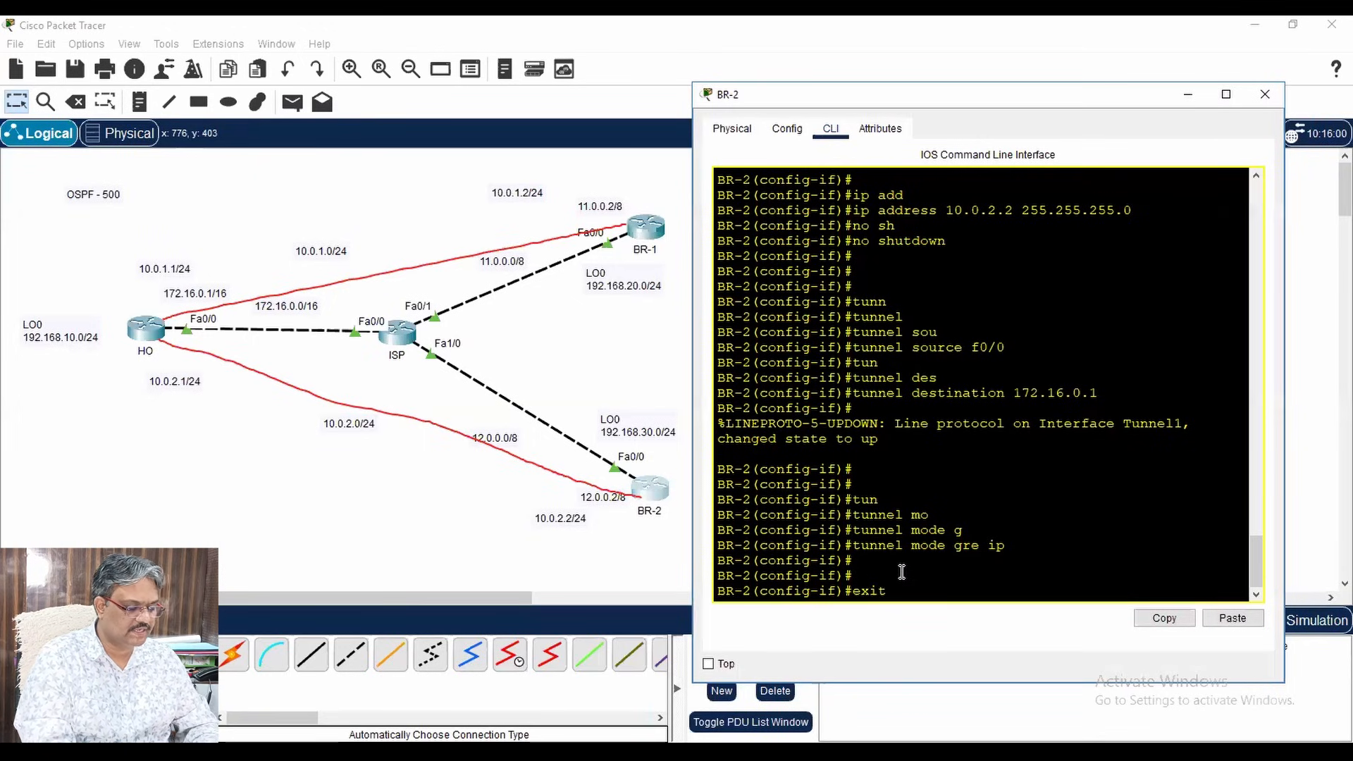
{"action": "key", "text": "Return"}
{"action": "key", "text": "Return"}
{"action": "key", "text": "Return"}
{"action": "key", "text": "Return"}
{"action": "type", "text": "rou"}
{"action": "key", "text": "Tab"}
{"action": "type", "text": "os"}
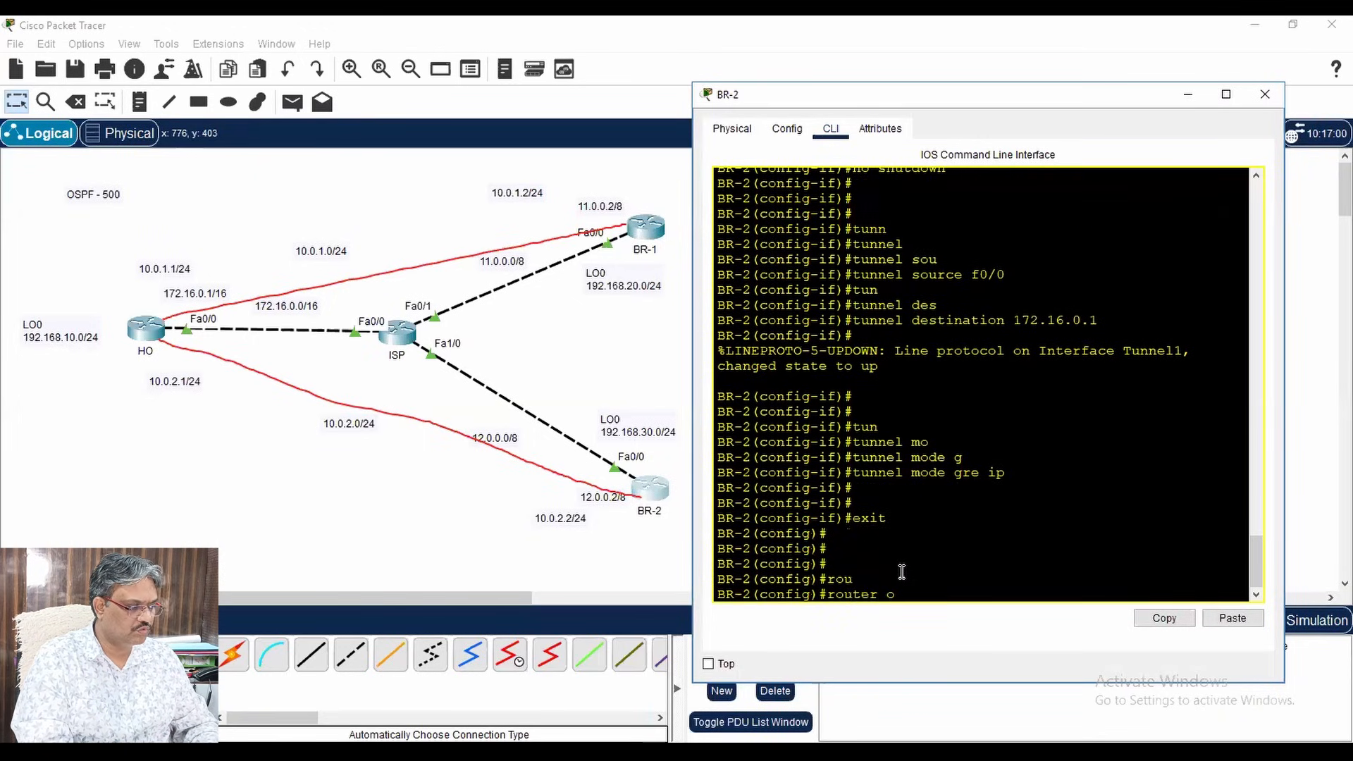
{"action": "key", "text": "Tab"}
{"action": "type", "text": "500"}
{"action": "key", "text": "Return"}
- Set BR-2's OSPF router ID to 33.33.33.33
{"action": "type", "text": "router)#"}
{"action": "key", "text": "Tab"}
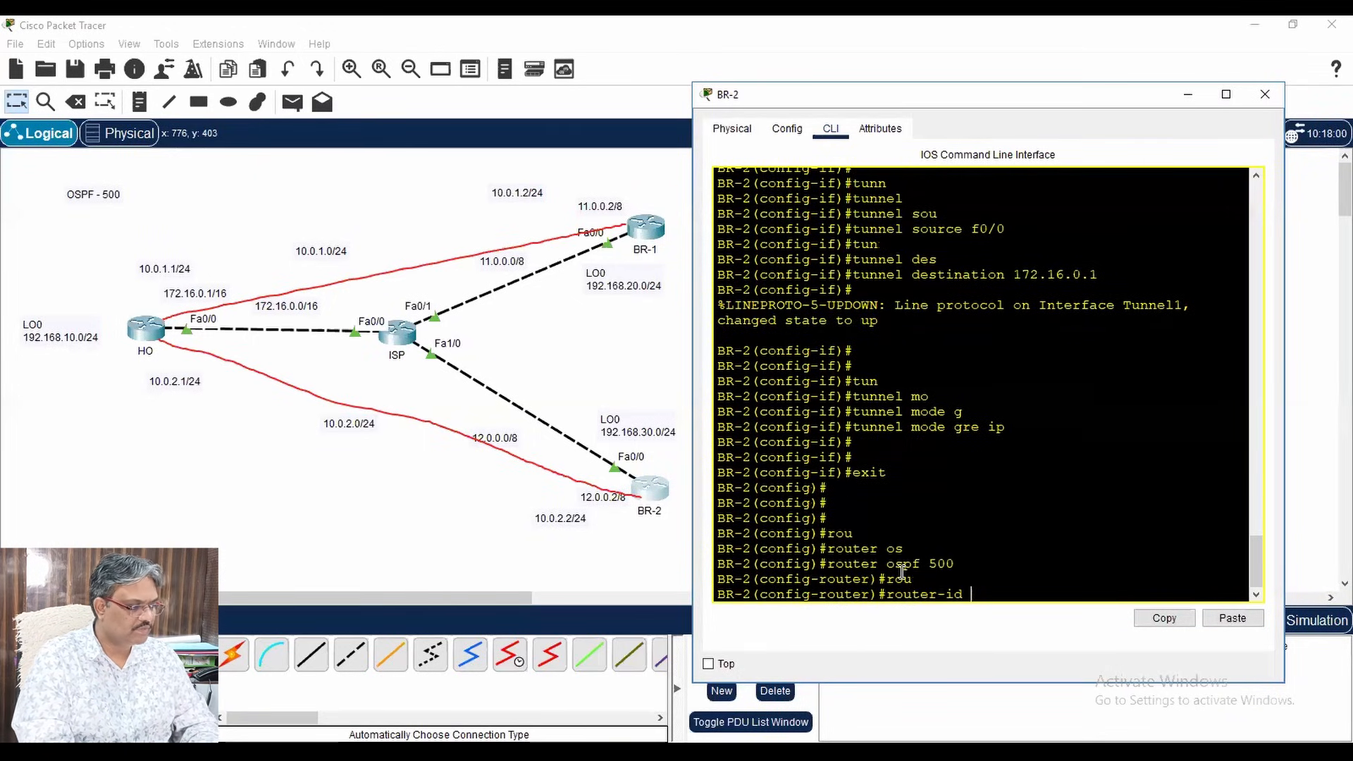
{"action": "type", "text": "33.33.33.332"}
{"action": "key", "text": "BackSpace"}
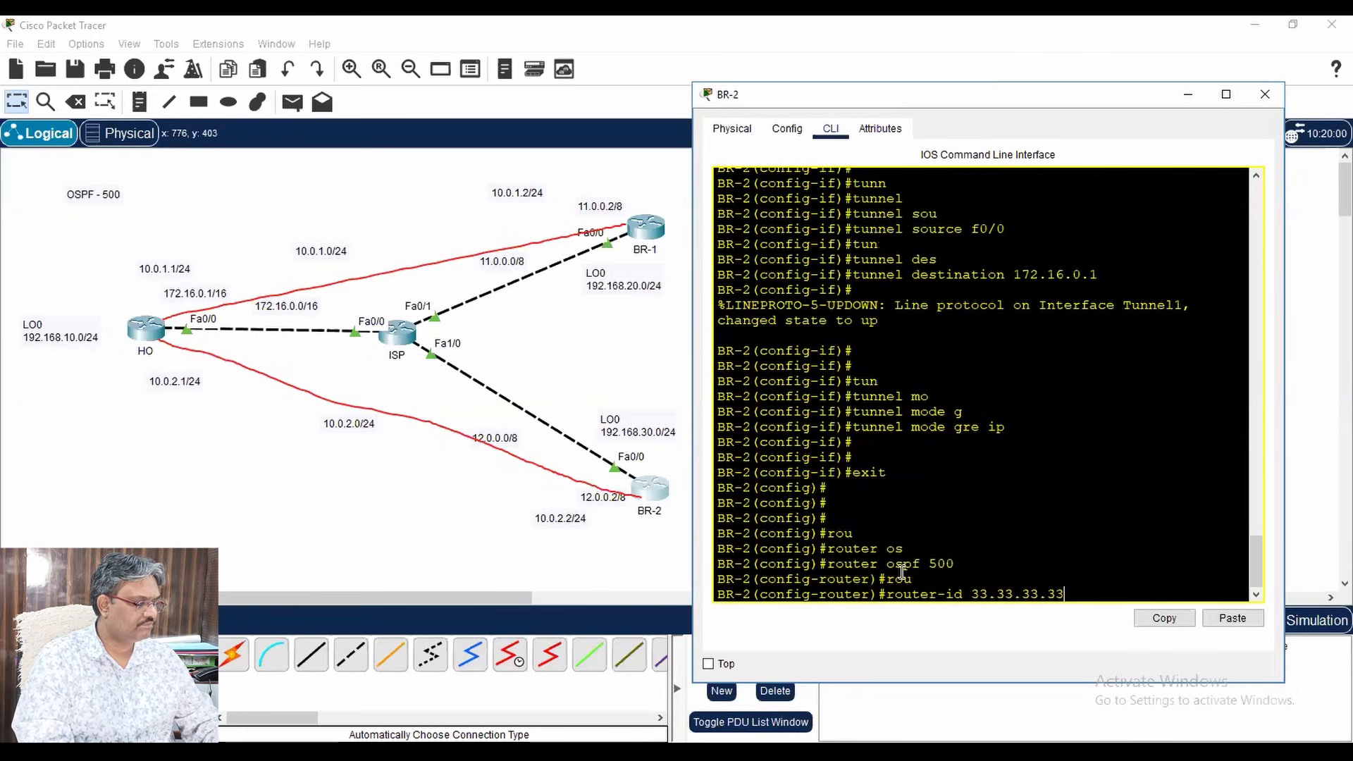
{"action": "key", "text": "Return"}
- Advertise the tunnel network 10.0.0.0 with wildcard 0.255.255.255 in OSPF area 0 on BR-2
{"action": "type", "text": "net"}
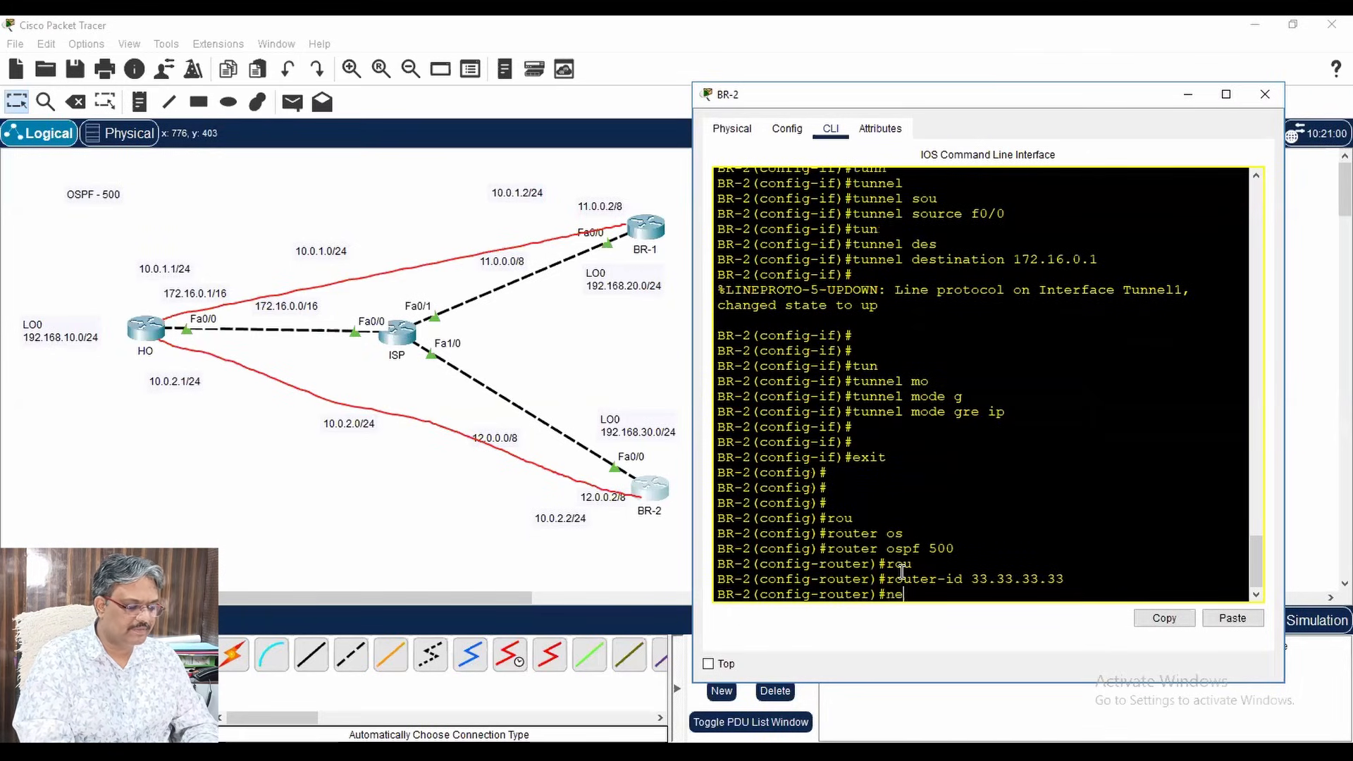
{"action": "key", "text": "Tab"}
{"action": "type", "text": "10.0.0.0 0.255.255"}
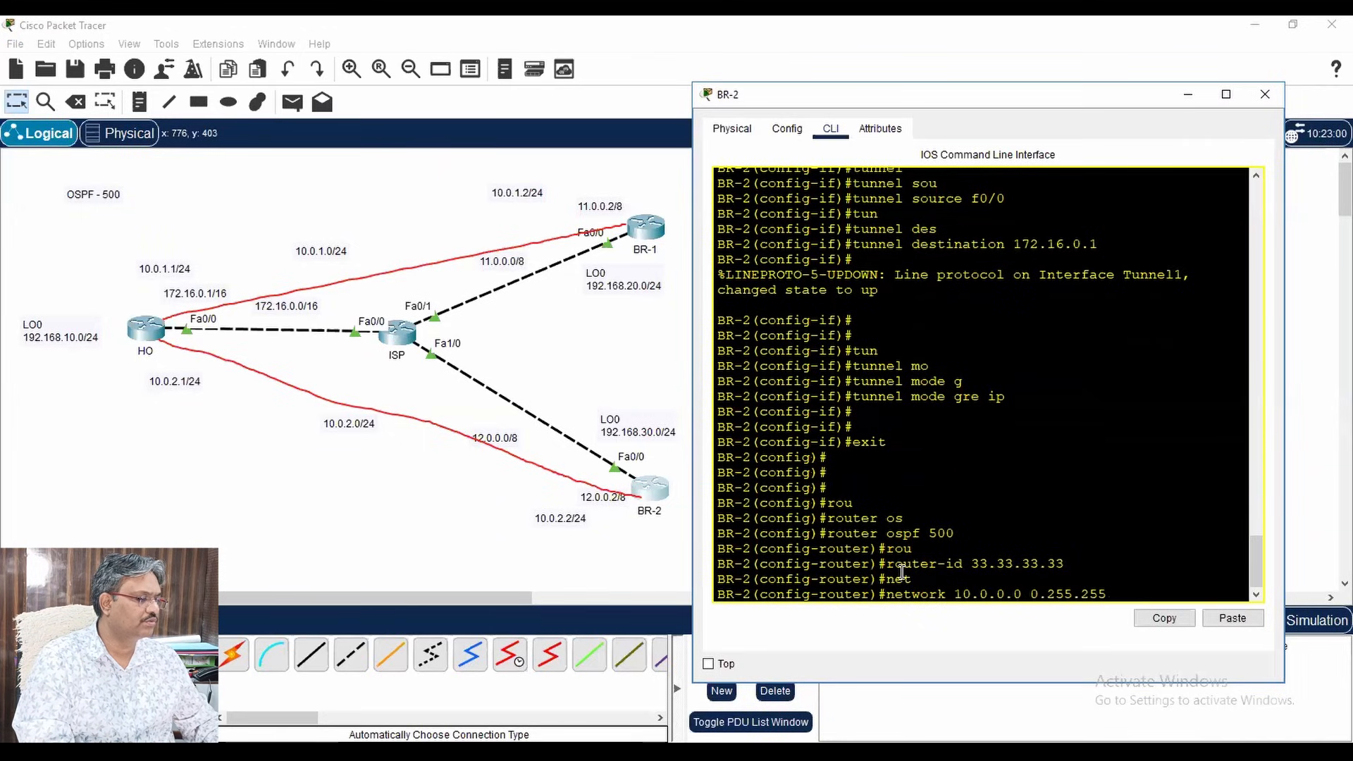
{"action": "type", "text": ".255 ar"}
{"action": "key", "text": "Tab"}
{"action": "type", "text": "0"}
{"action": "key", "text": "Return"}
- Try to advertise BR-2's loopback network 192.168.30.0 with wildcard 0.0.0.255 in OSPF
{"action": "type", "text": "net"}
{"action": "key", "text": "Tab"}
{"action": "type", "text": "192.168.2"}
{"action": "key", "text": "BackSpace"}
{"action": "type", "text": "30.0 "}
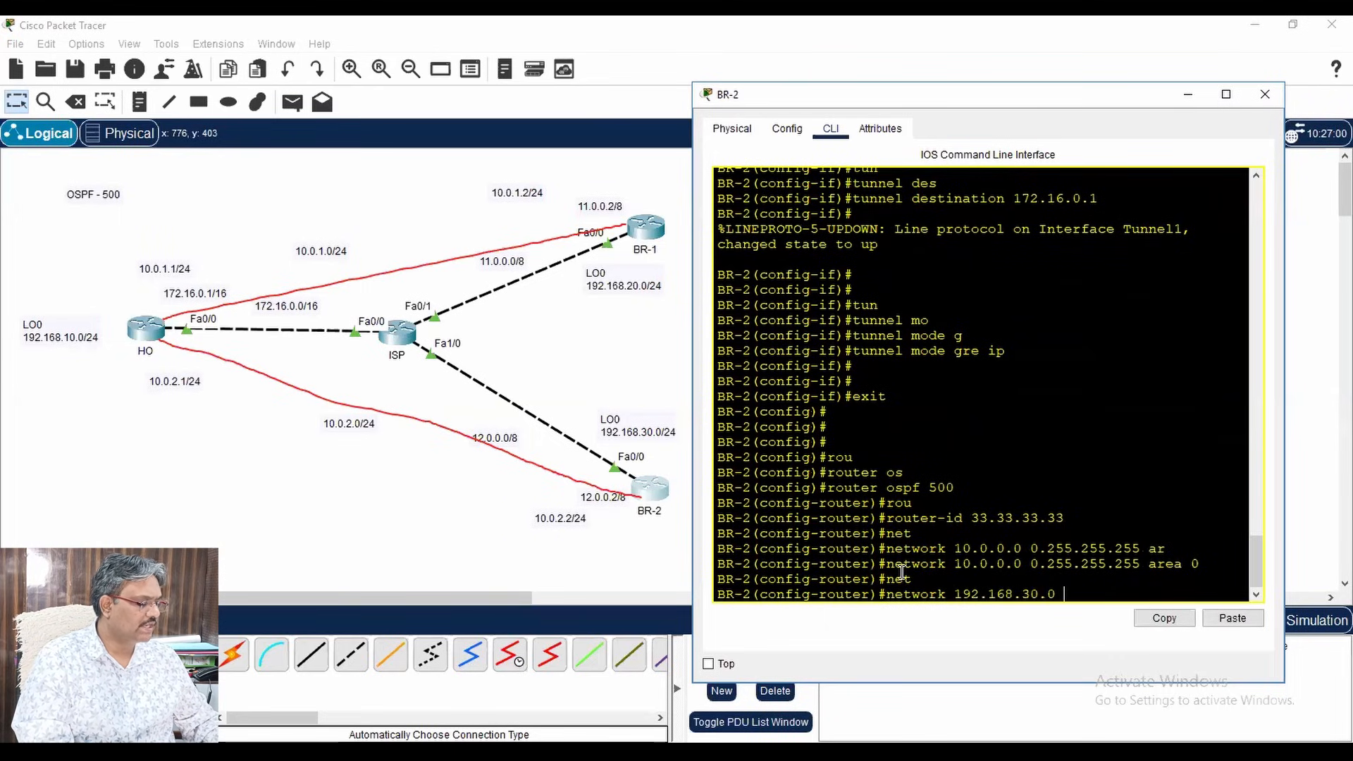
{"action": "type", "text": "0.0.0.25"}
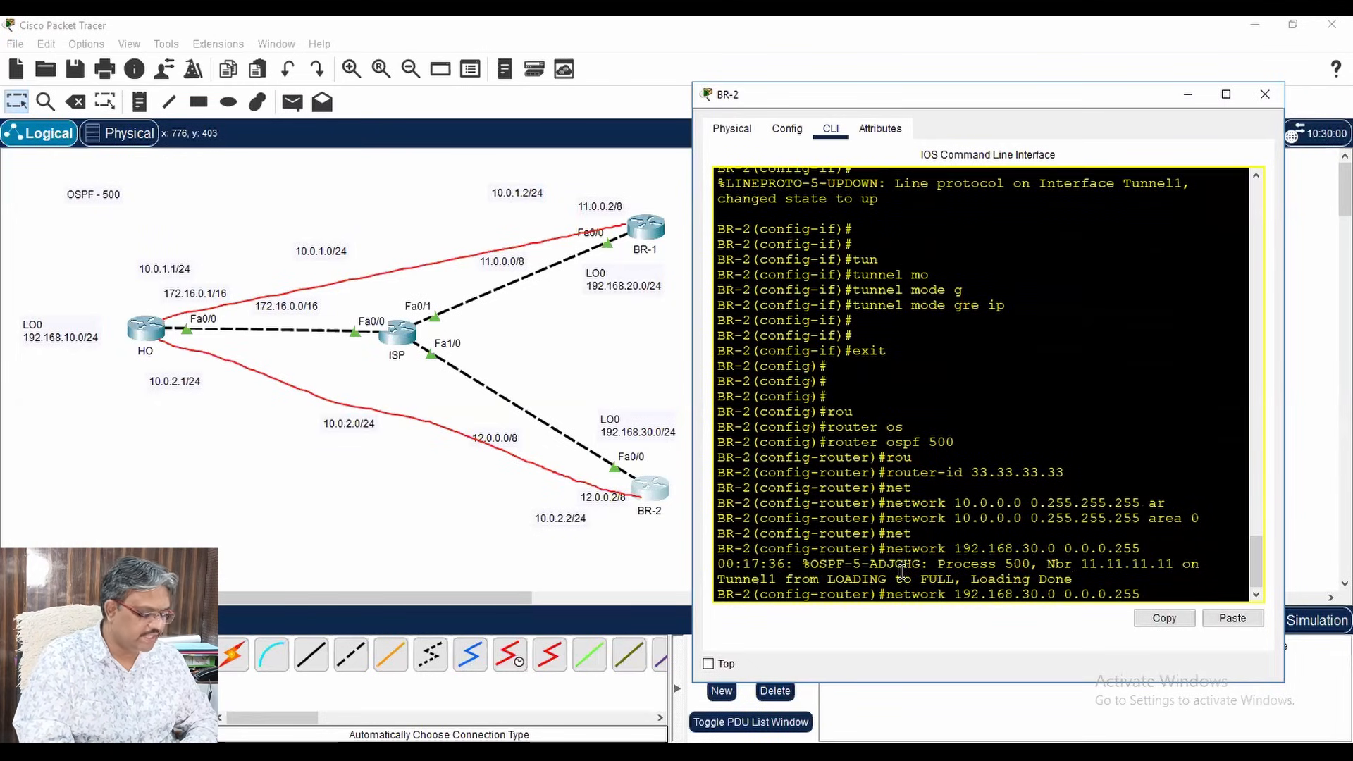
{"action": "type", "text": "5 "}
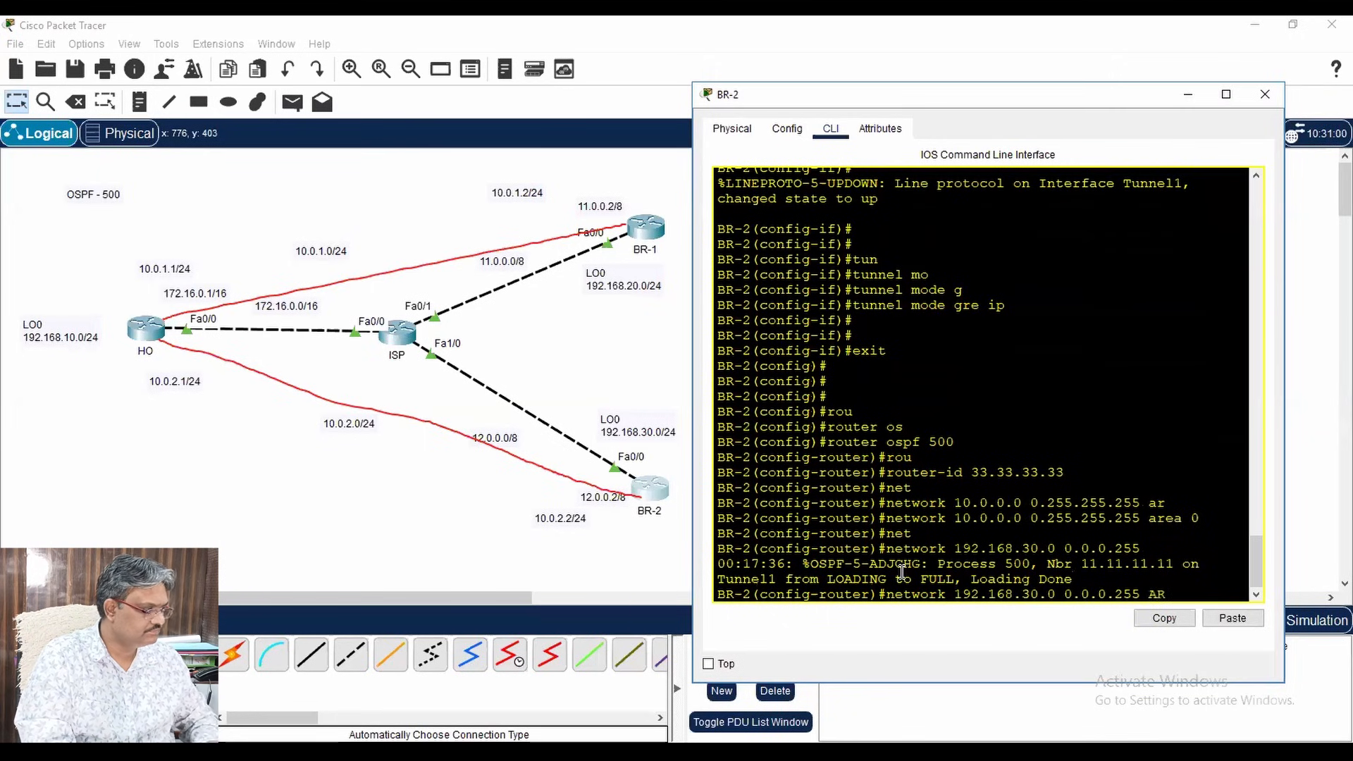
{"action": "type", "text": "AR"}
{"action": "key", "text": "Return"}
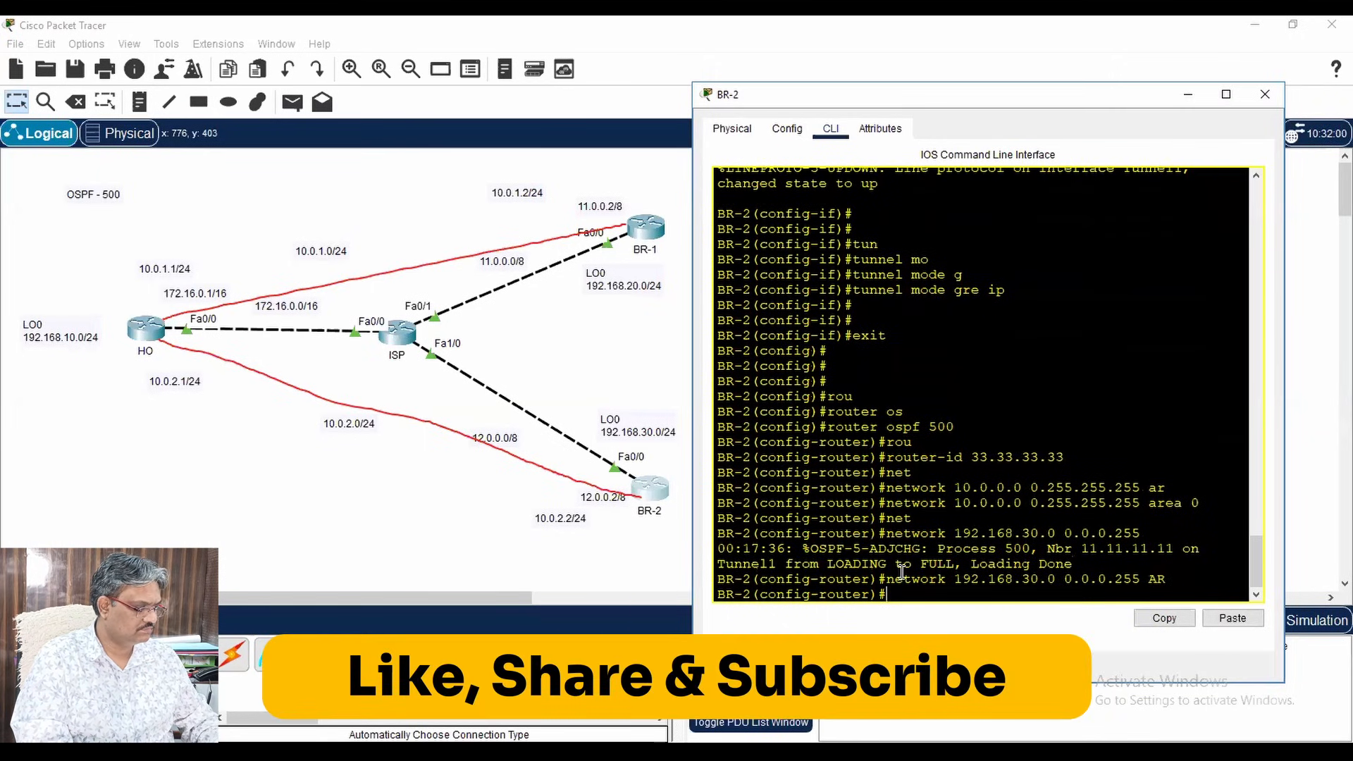
{"action": "key", "text": "Up"}
{"action": "key", "text": "Up"}
{"action": "key", "text": "Up"}
{"action": "key", "text": "Return"}
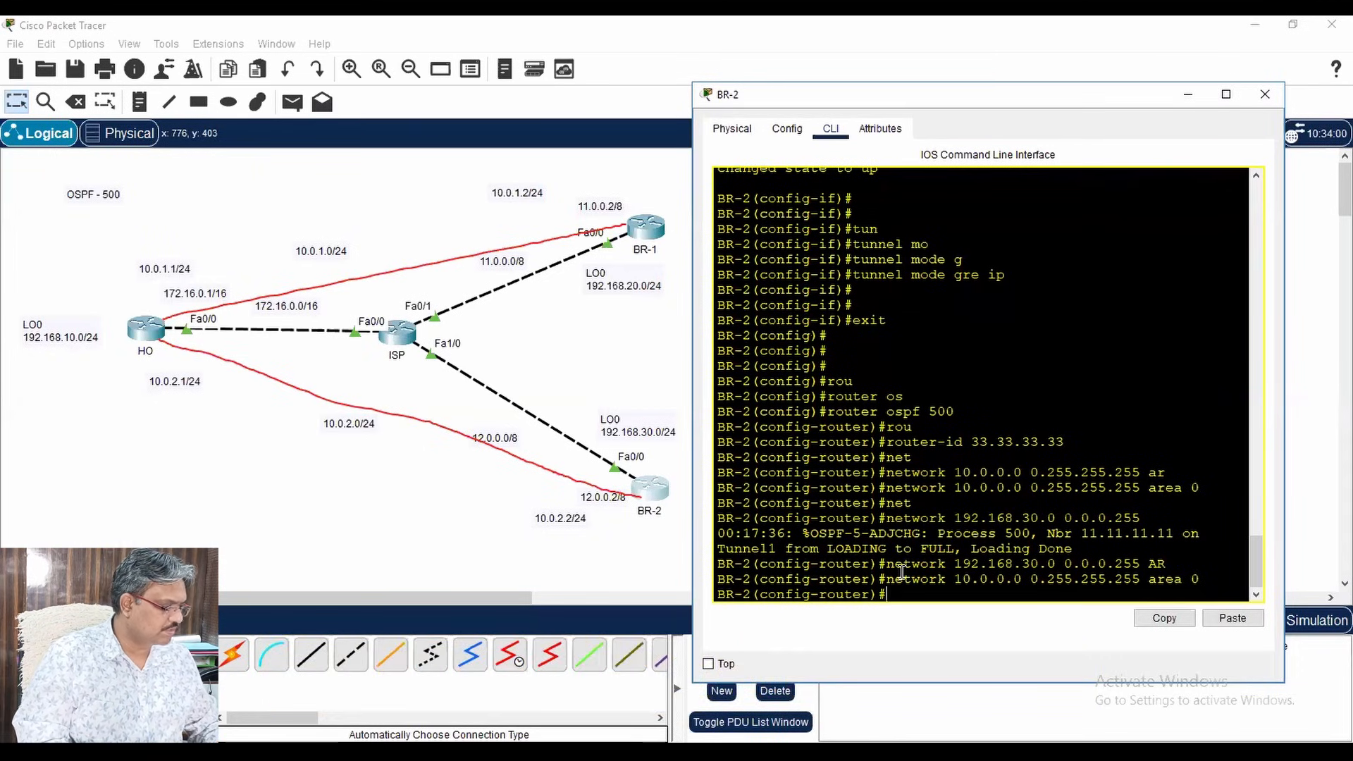
{"action": "type", "text": "NET"}
{"action": "key", "text": "Tab"}
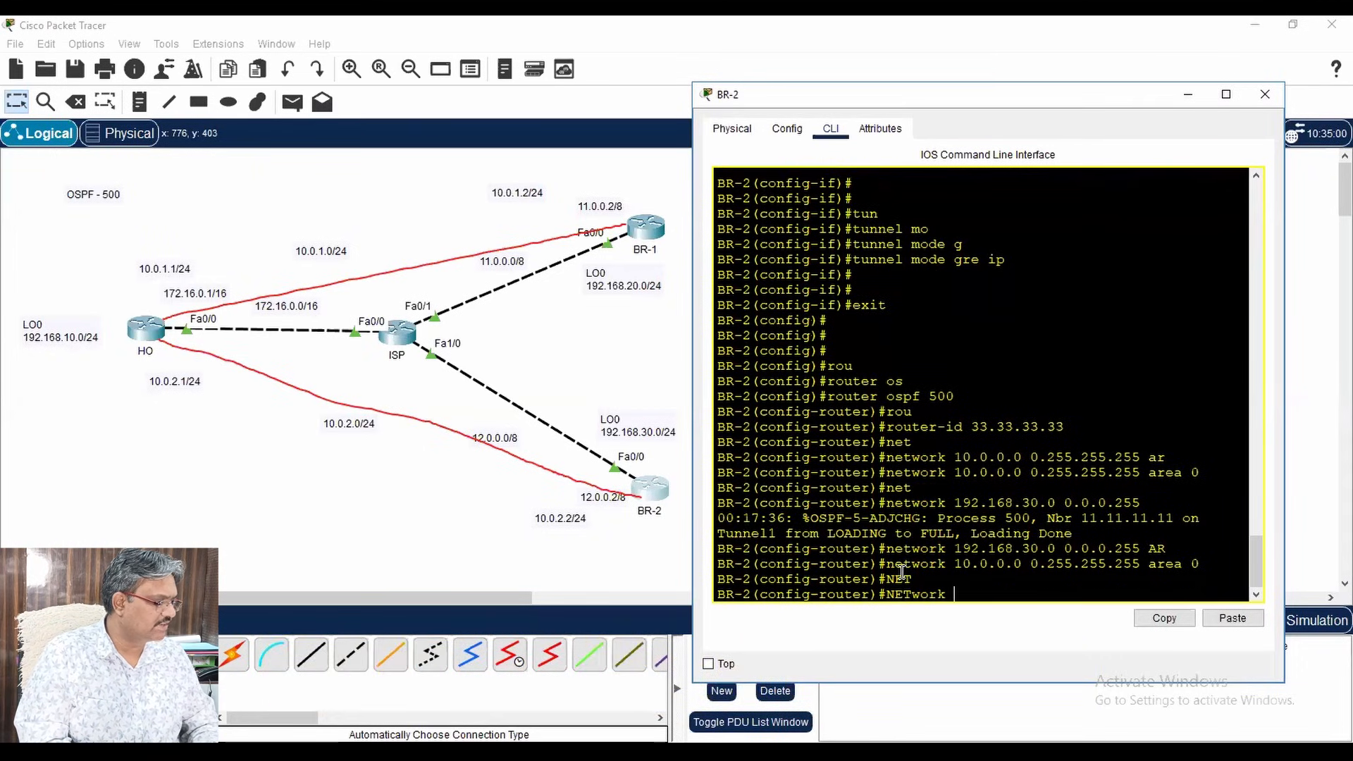
{"action": "key", "text": "BackSpace"}
{"action": "key", "text": "BackSpace"}
{"action": "key", "text": "BackSpace"}
{"action": "key", "text": "BackSpace"}
{"action": "key", "text": "BackSpace"}
- Advertise BR-2's loopback network 192.168.30.0 with wildcard 0.0.0.255 in area 0 and end configuration
{"action": "type", "text": "net"}
{"action": "key", "text": "Tab"}
{"action": "type", "text": "192.1"}
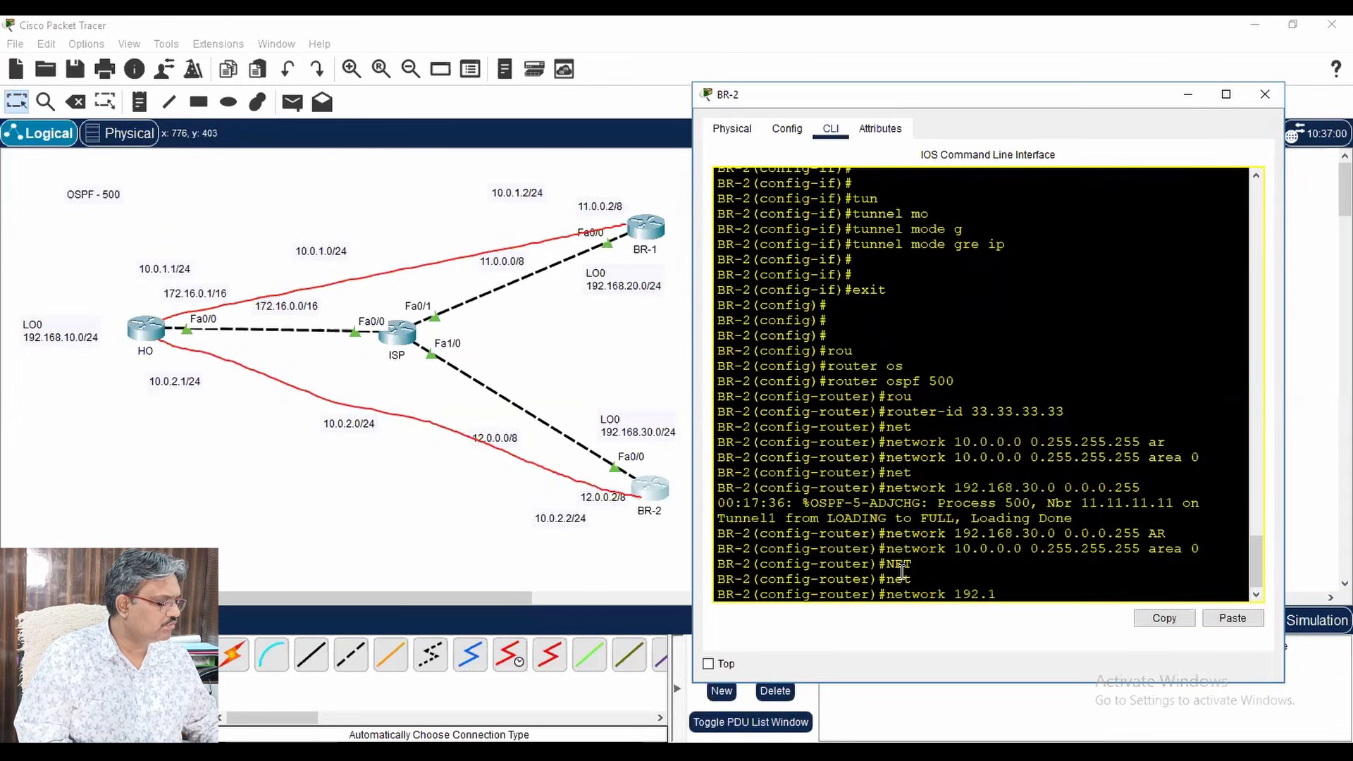
{"action": "type", "text": "68.30.0"}
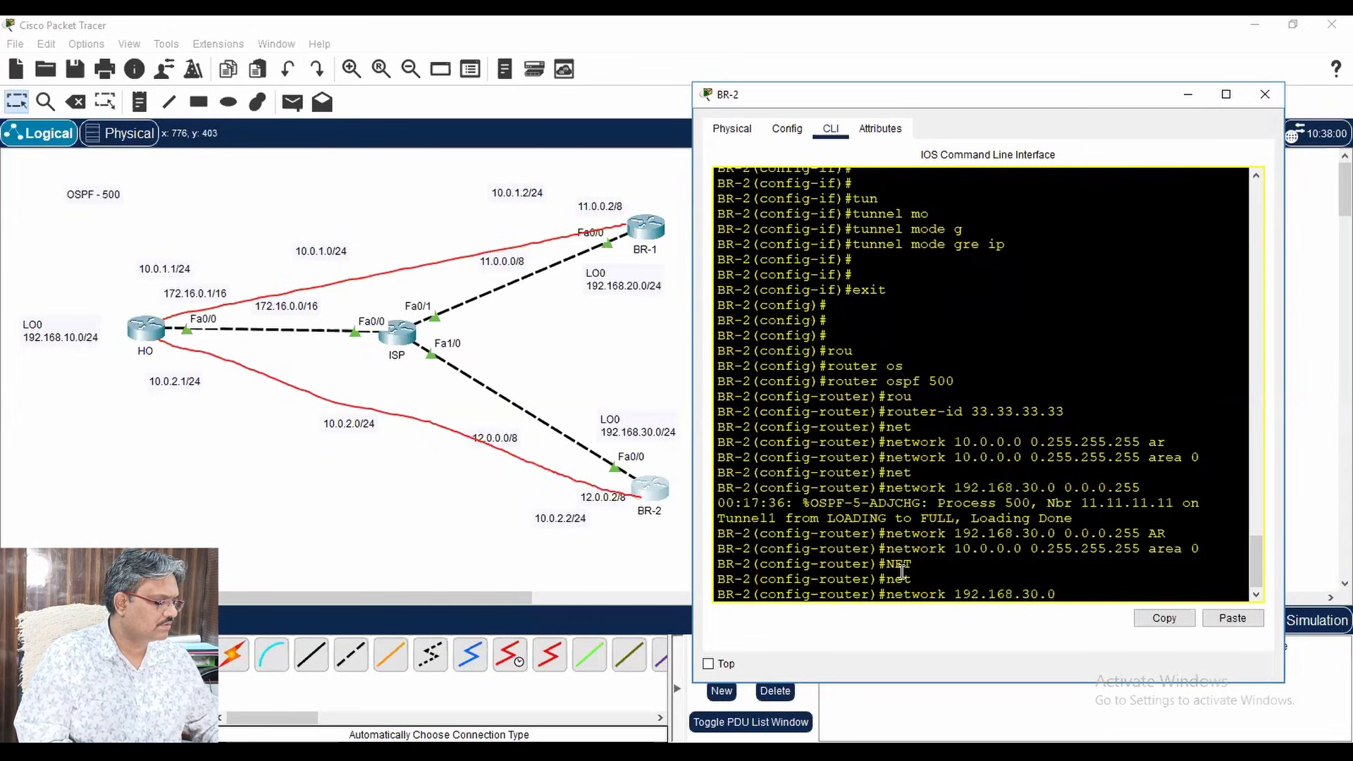
{"action": "type", "text": " 0.0.0.5"}
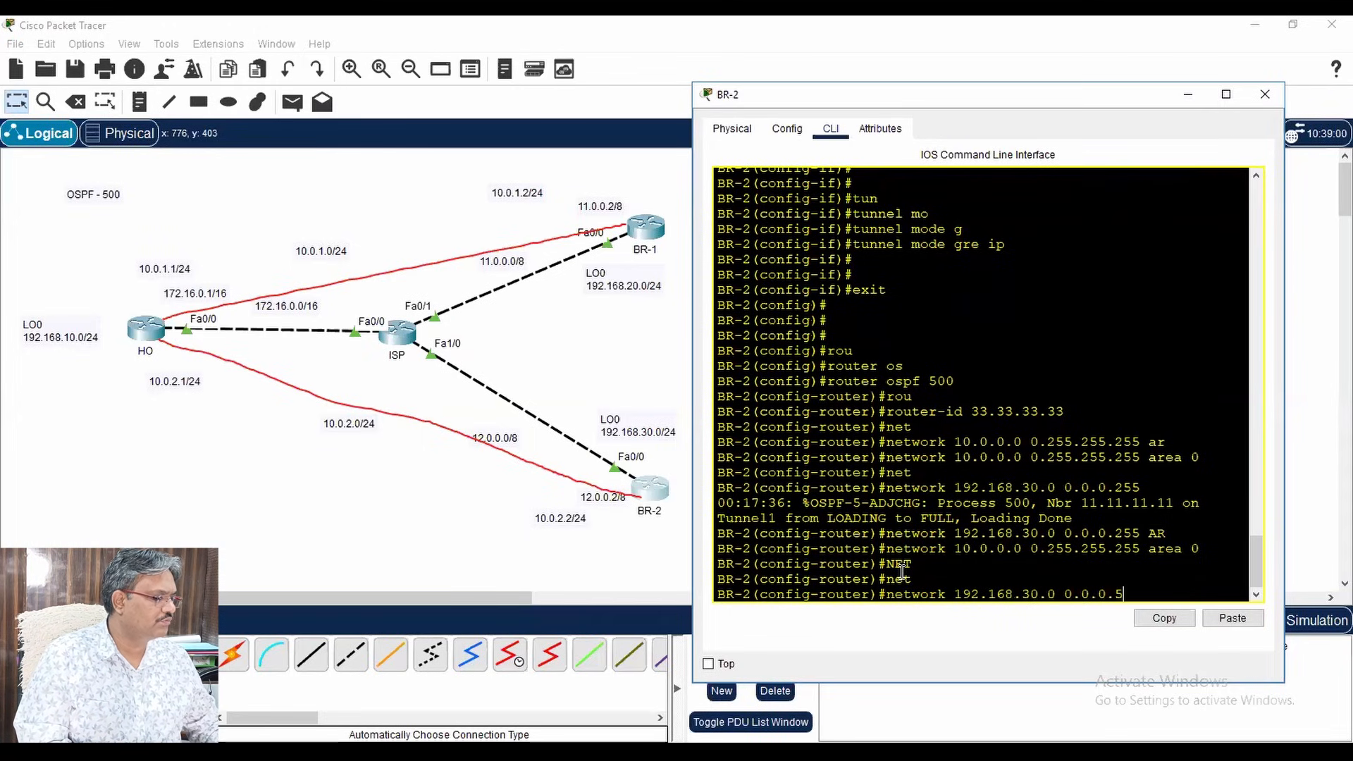
{"action": "key", "text": "BackSpace"}
{"action": "type", "text": "255 area"}
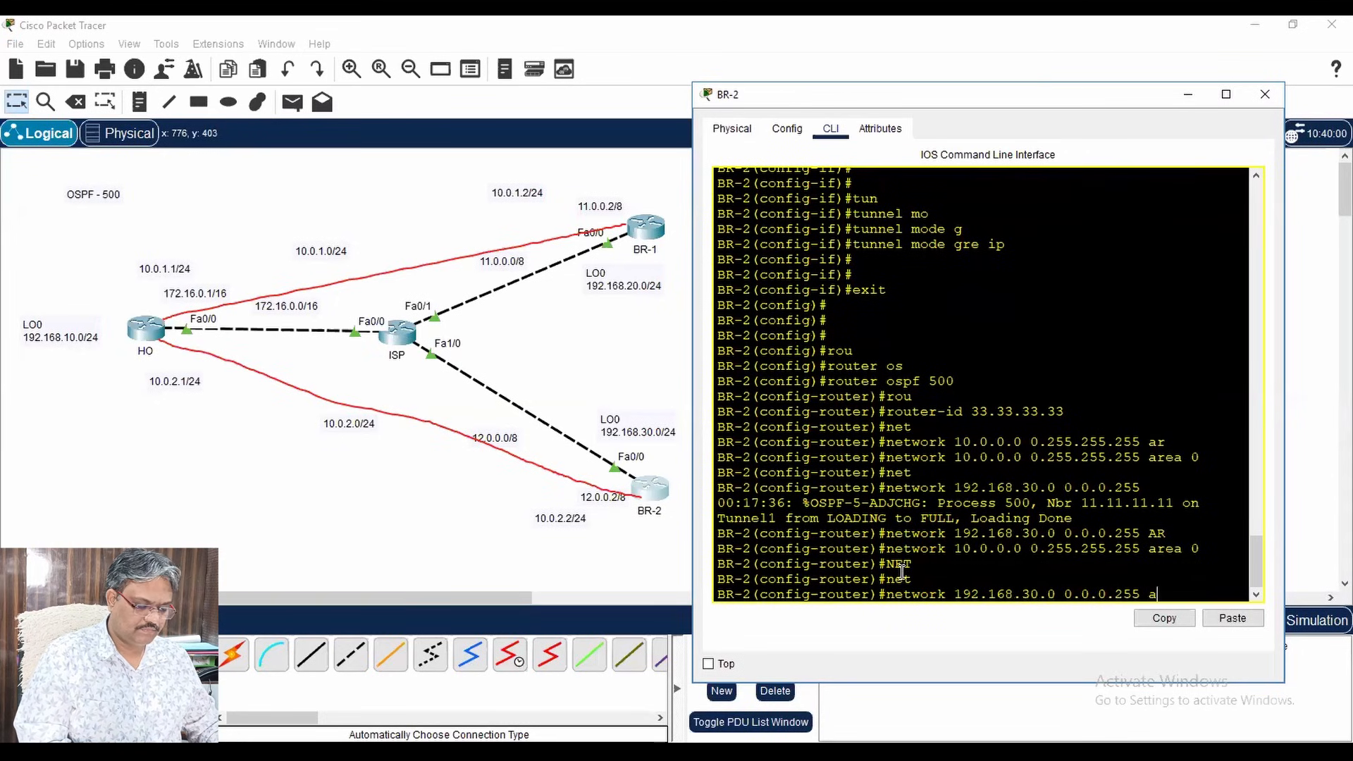
{"action": "key", "text": "Tab"}
{"action": "type", "text": "0"}
{"action": "key", "text": "Return"}
{"action": "type", "text": "end"}
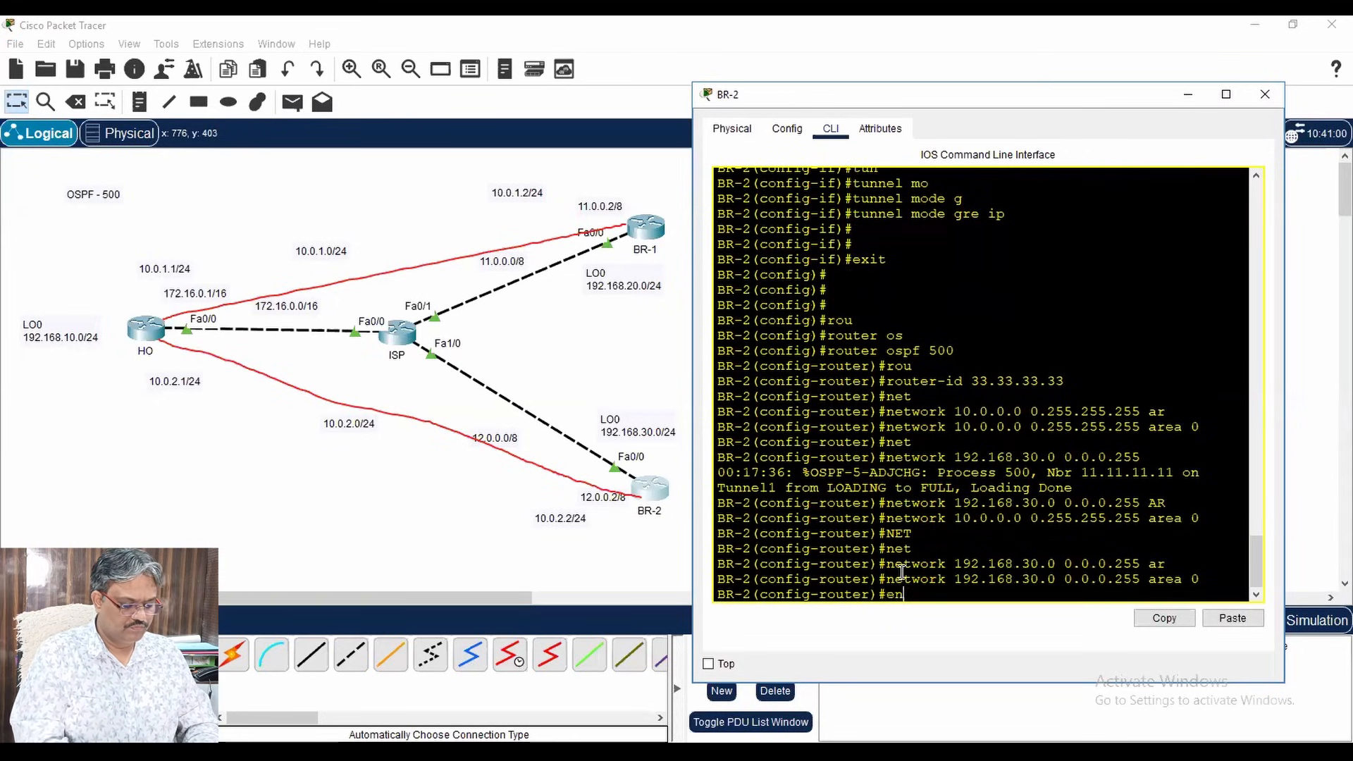
{"action": "key", "text": "Return"}
{"action": "key", "text": "Return"}
{"action": "key", "text": "Return"}
{"action": "key", "text": "Return"}
{"action": "key", "text": "Return"}
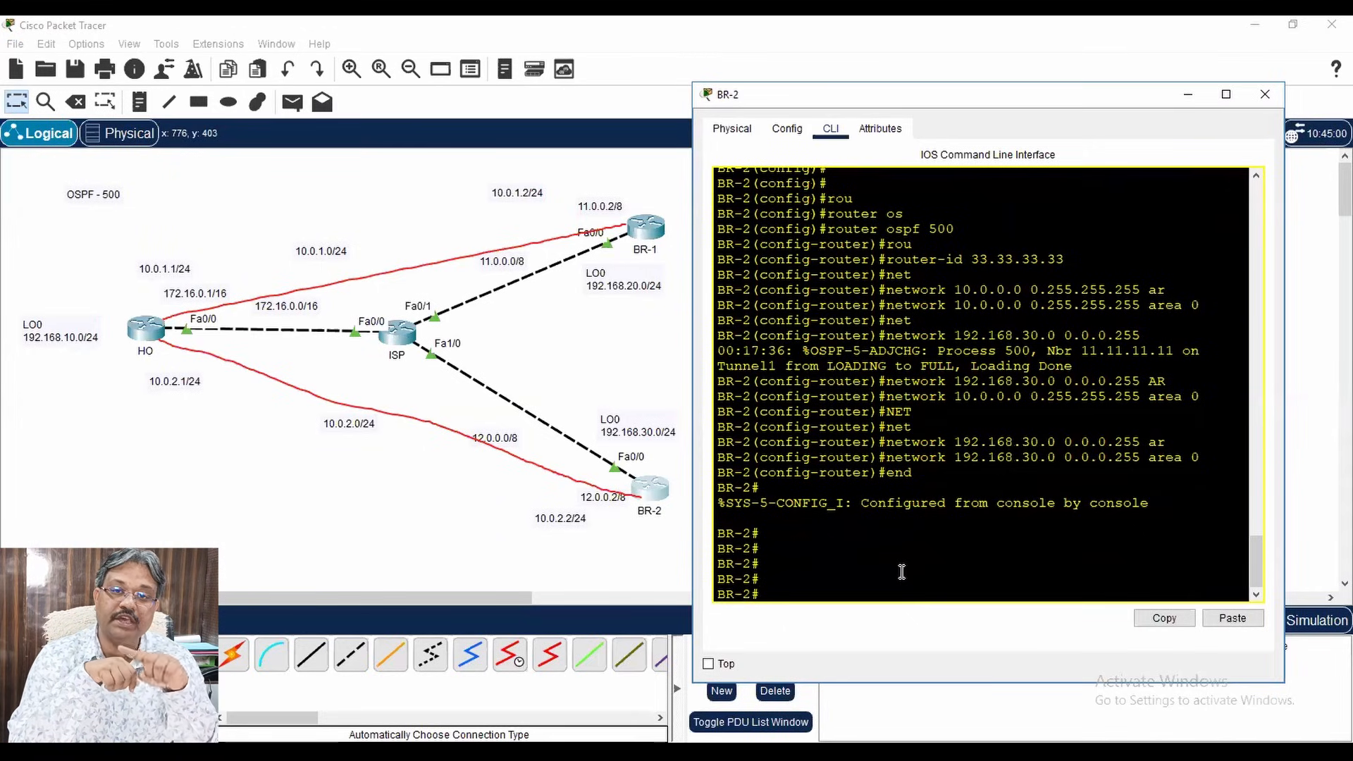
- Ping BR-1's loopback address 192.168.20.1 from BR-2 and close the BR-2 window
{"action": "type", "text": "ping"}
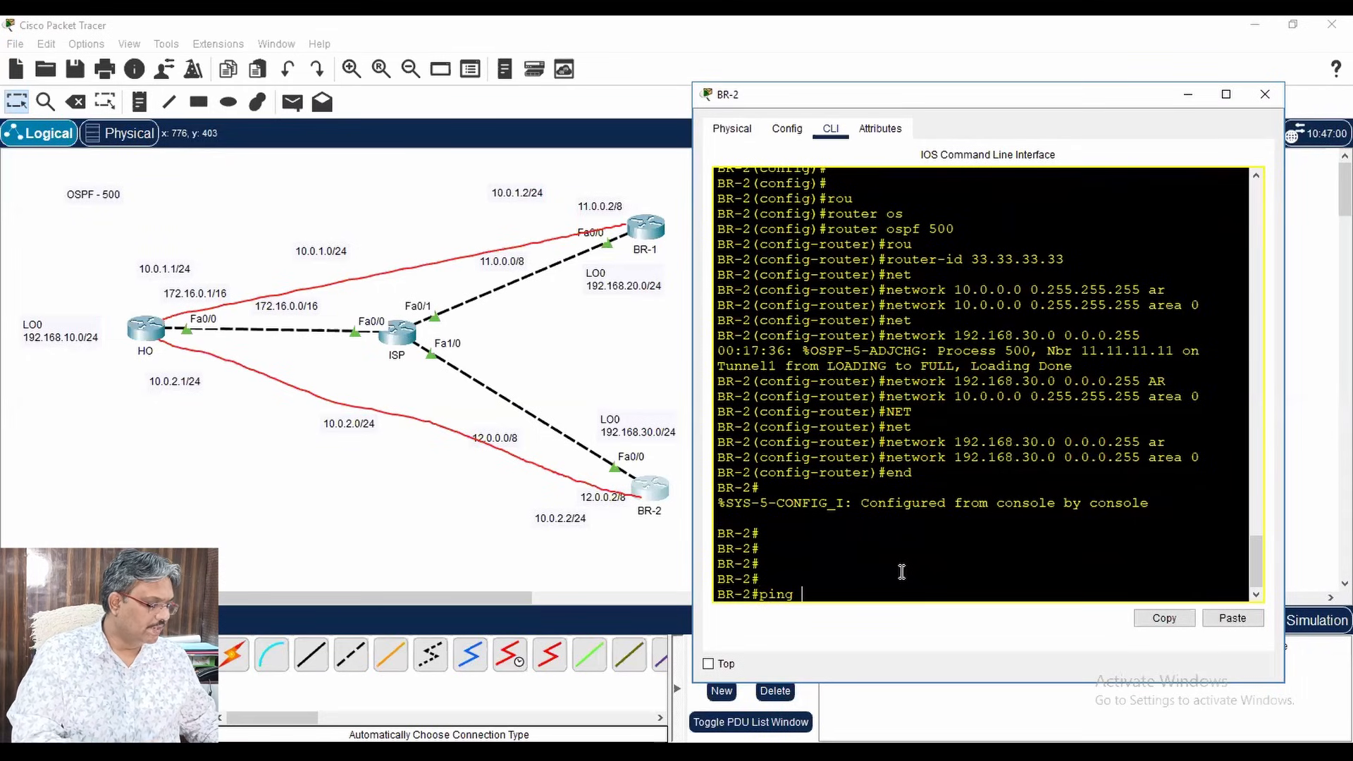
{"action": "type", "text": " 192.168"}
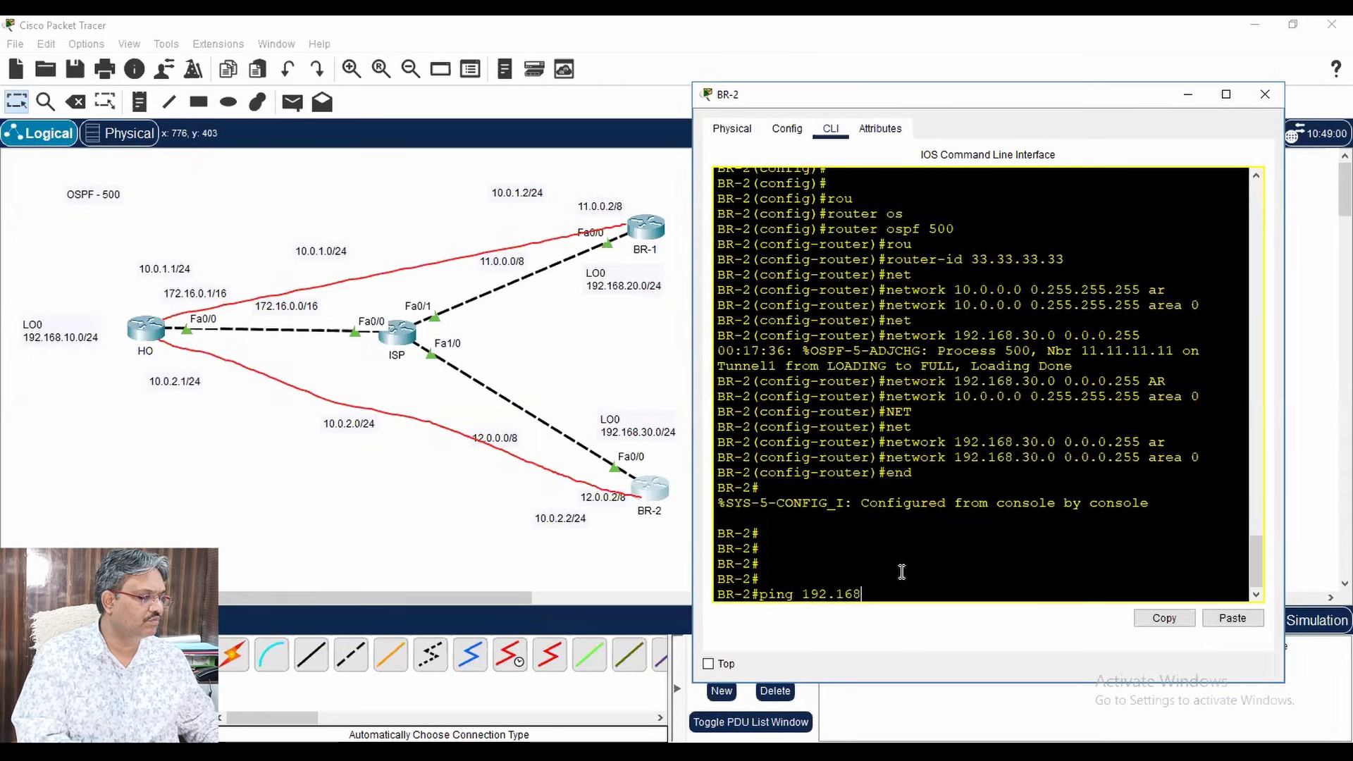
{"action": "type", "text": "2"}
{"action": "type", "text": "20.1"}
{"action": "key", "text": "Return"}
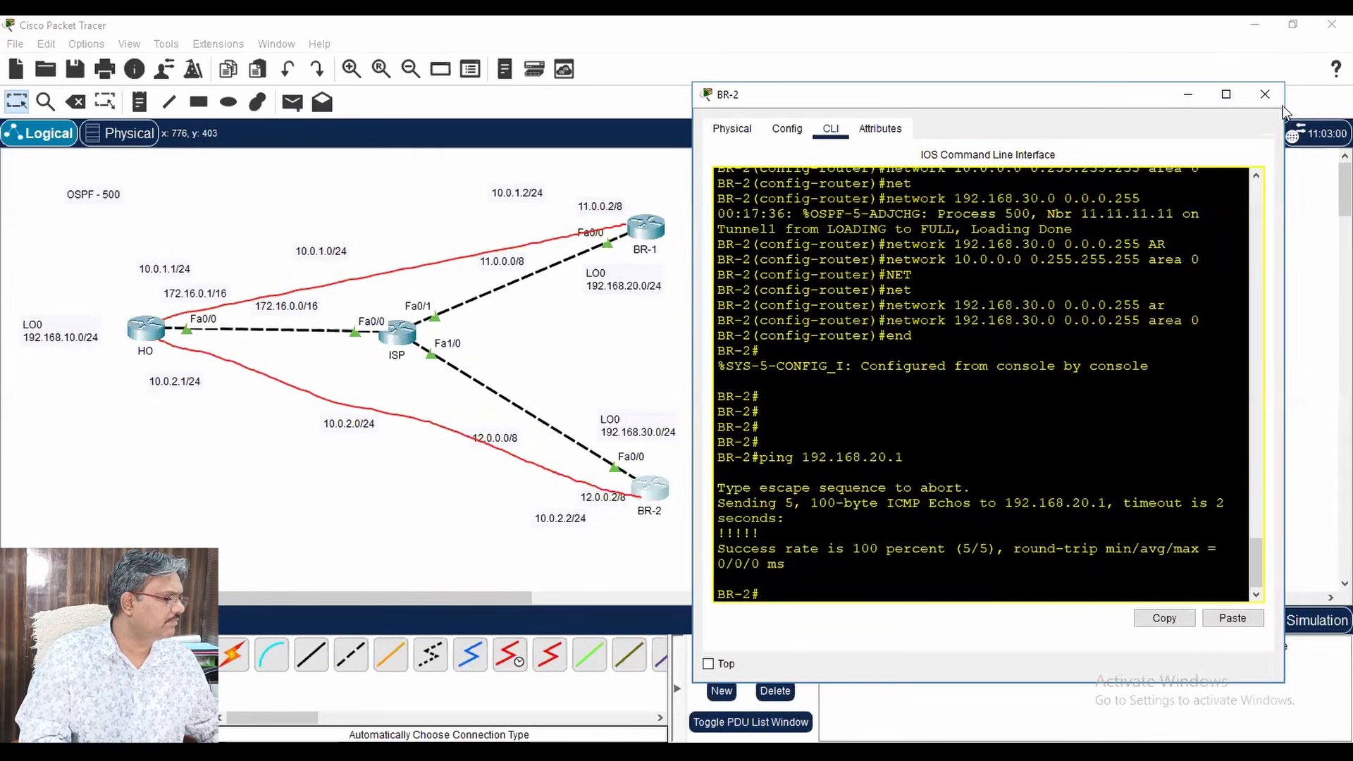
{"action": "left_click", "coordinate": [1265, 94]}
- Open BR-1's command line, ping BR-2's loopback address 192.168.30.1 and close the BR-1 window
{"action": "left_click", "coordinate": [646, 237]}
{"action": "left_click_drag", "start_coordinate": [663, 138], "coordinate": [982, 107]}
{"action": "left_click", "coordinate": [890, 571]}
{"action": "key", "text": "Return"}
{"action": "key", "text": "Return"}
{"action": "key", "text": "Return"}
{"action": "type", "text": "ping "}
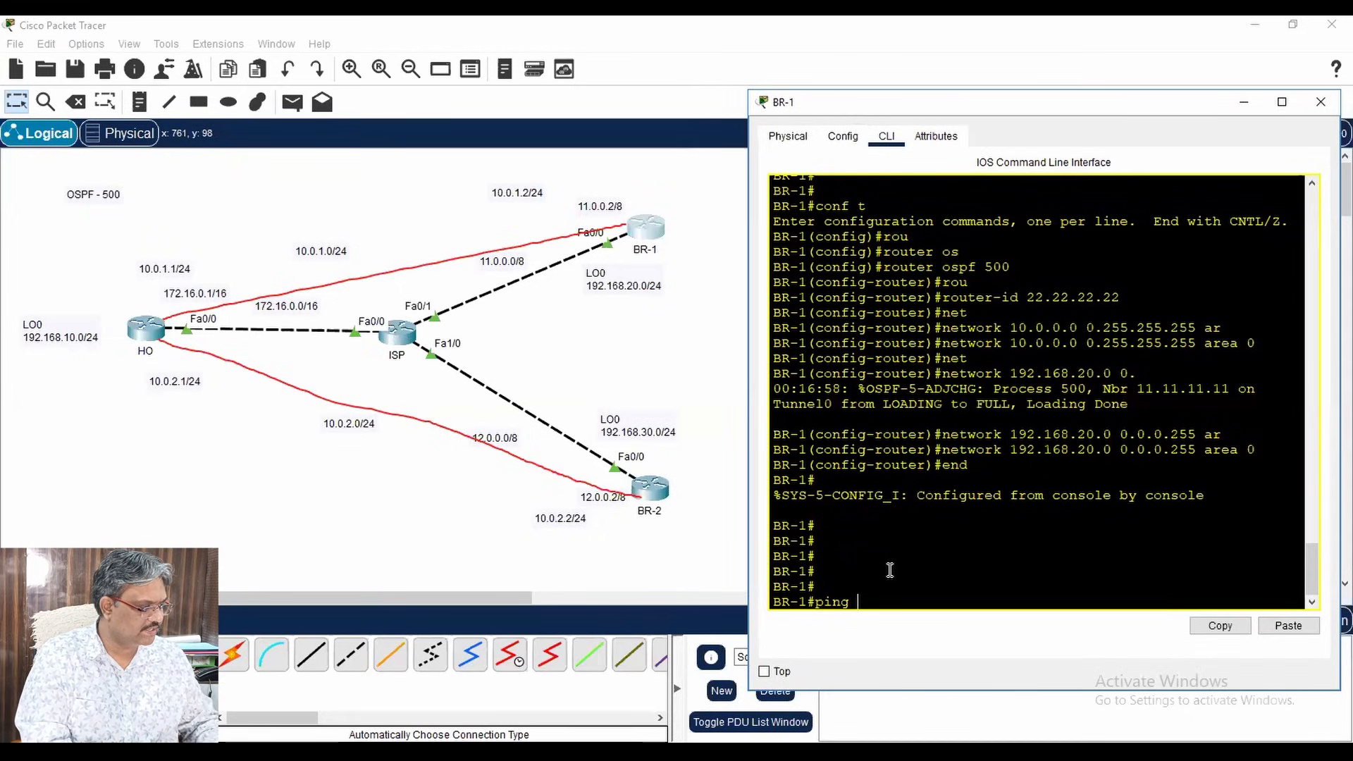
{"action": "type", "text": "192.168"}
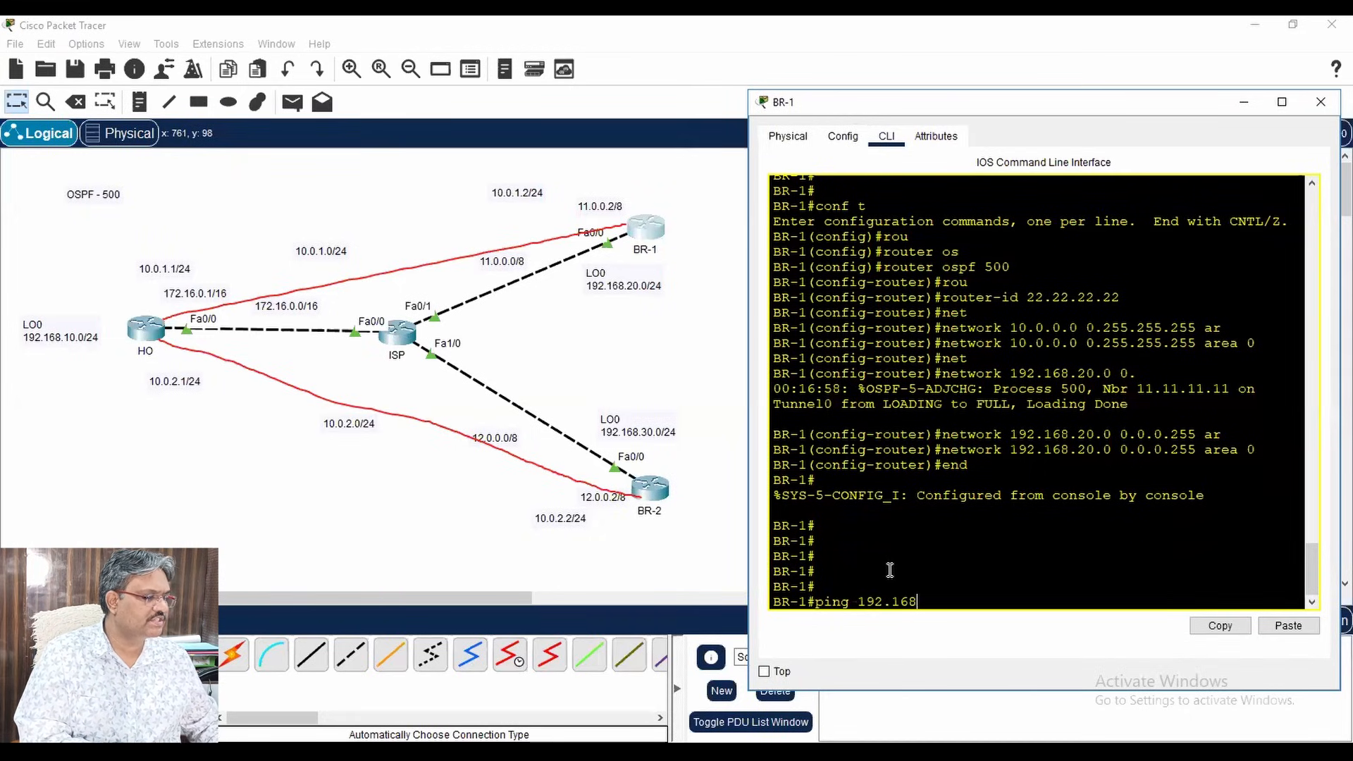
{"action": "type", "text": ".30.1"}
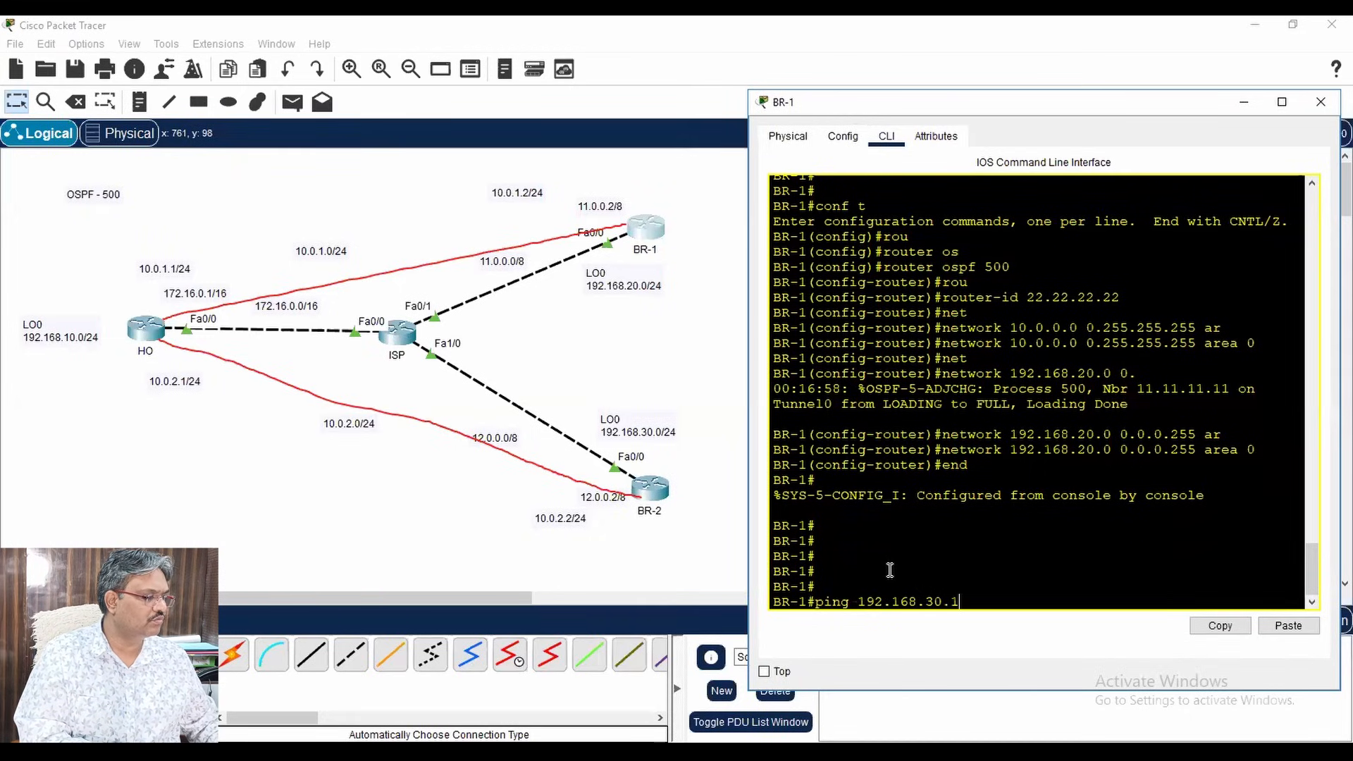
{"action": "key", "text": "Return"}
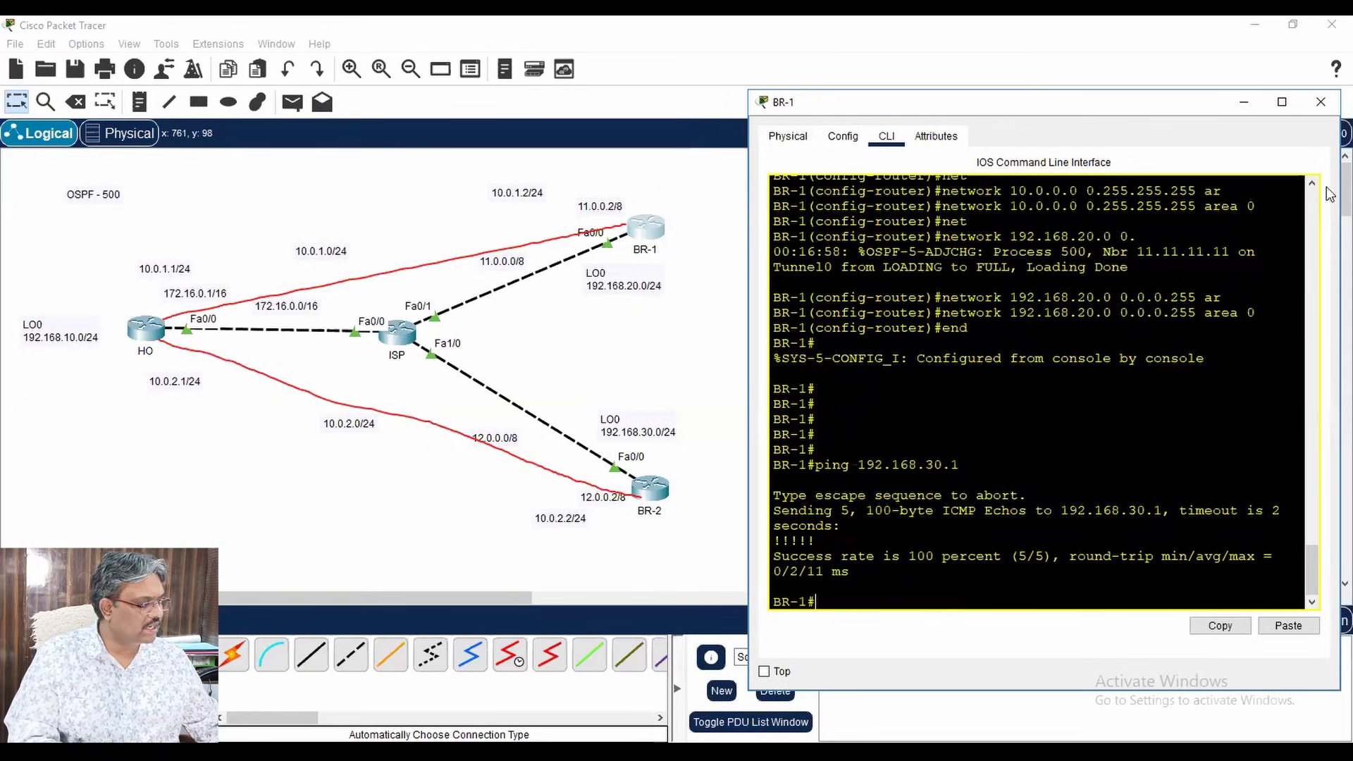
{"action": "left_click", "coordinate": [1312, 103]}
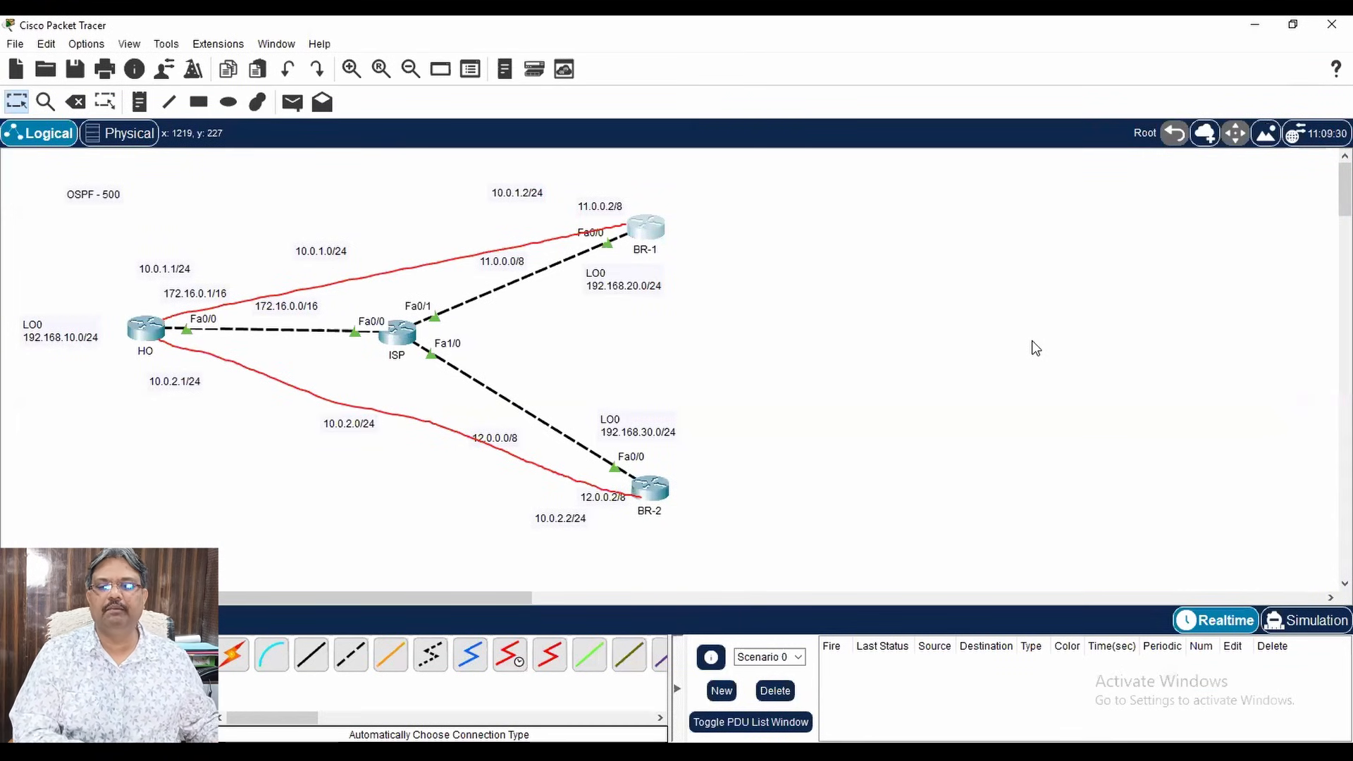